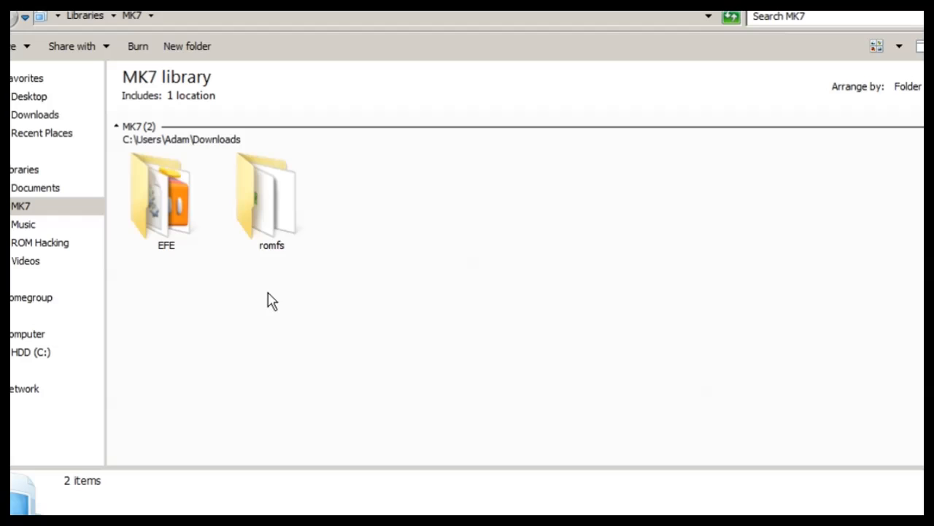
Open the romfs folder in the MK7 library
{"action": "left_click", "coordinate": [52, 209]}
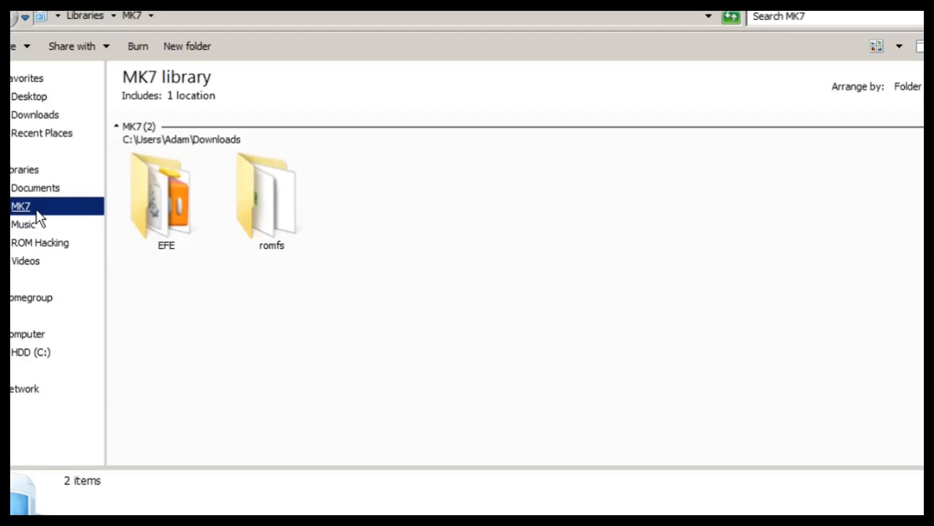
{"action": "left_click", "coordinate": [281, 255]}
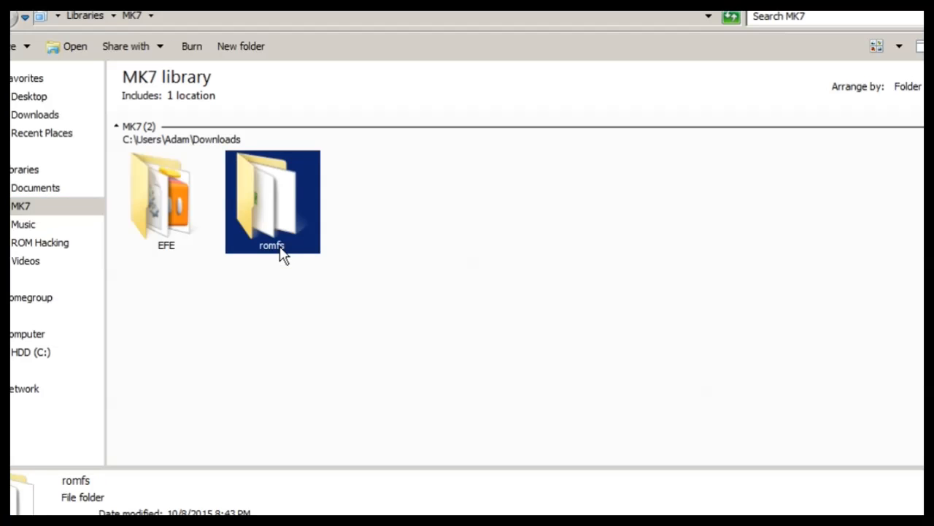
{"action": "left_click", "coordinate": [326, 295]}
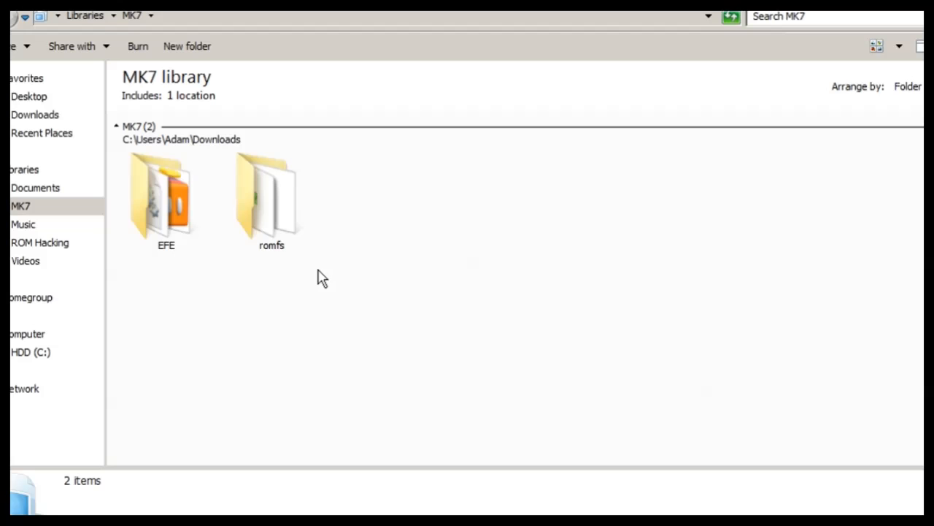
{"action": "left_click", "coordinate": [270, 252]}
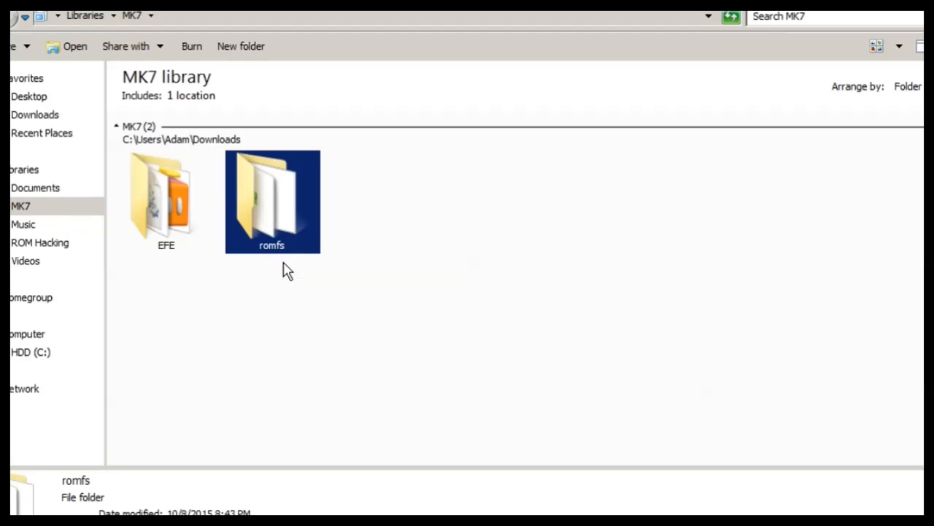
{"action": "left_click", "coordinate": [284, 267]}
{"action": "double_click", "coordinate": [250, 223]}
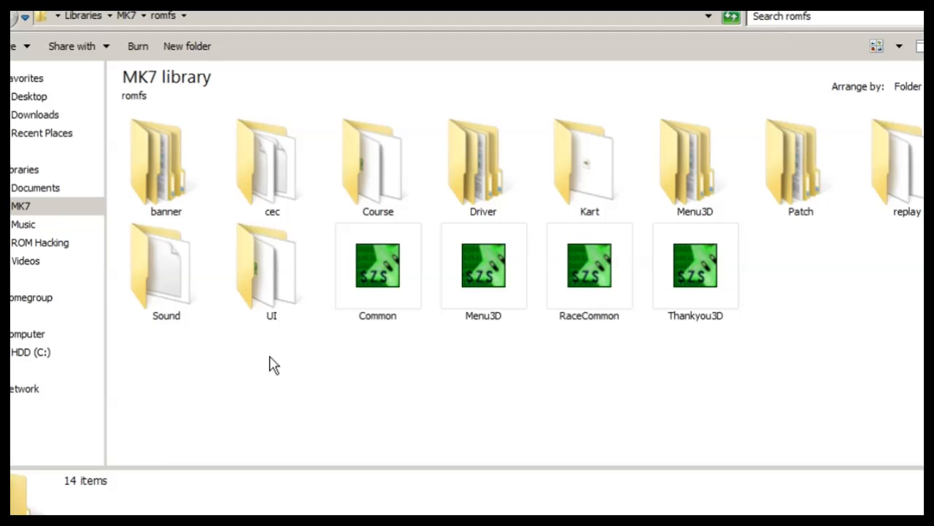
{"action": "left_click_drag", "start_coordinate": [157, 362], "coordinate": [715, 340]}
Look through the character folders inside Driver, including the contents of the ys folder, and return to romfs
{"action": "double_click", "coordinate": [467, 162]}
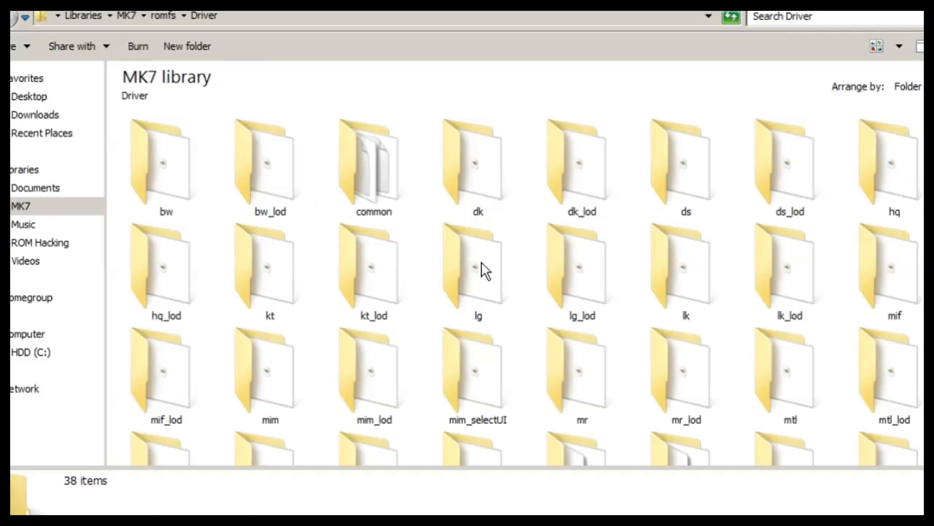
{"action": "left_click", "coordinate": [371, 256]}
{"action": "scroll", "coordinate": [375, 261], "scroll_direction": "down", "scroll_amount": 2}
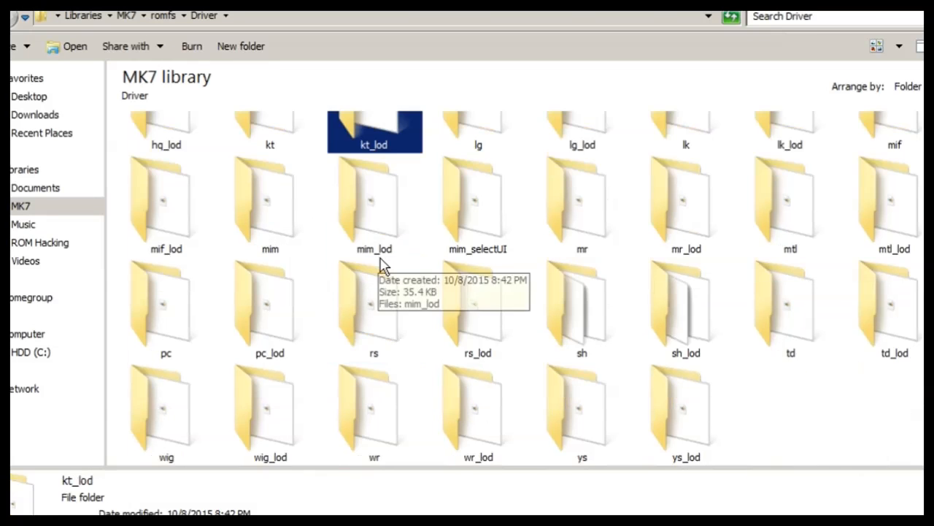
{"action": "left_click", "coordinate": [591, 427]}
{"action": "double_click", "coordinate": [595, 431]}
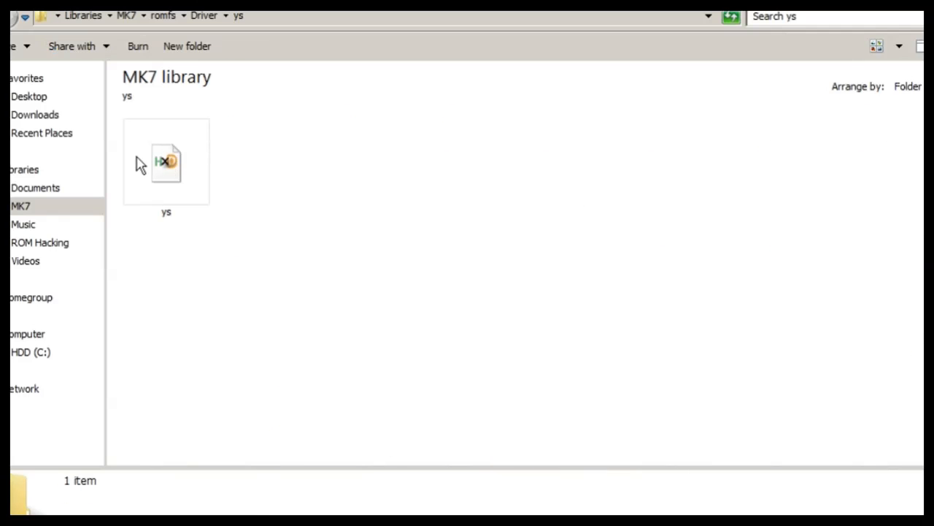
{"action": "key", "text": "BackSpace"}
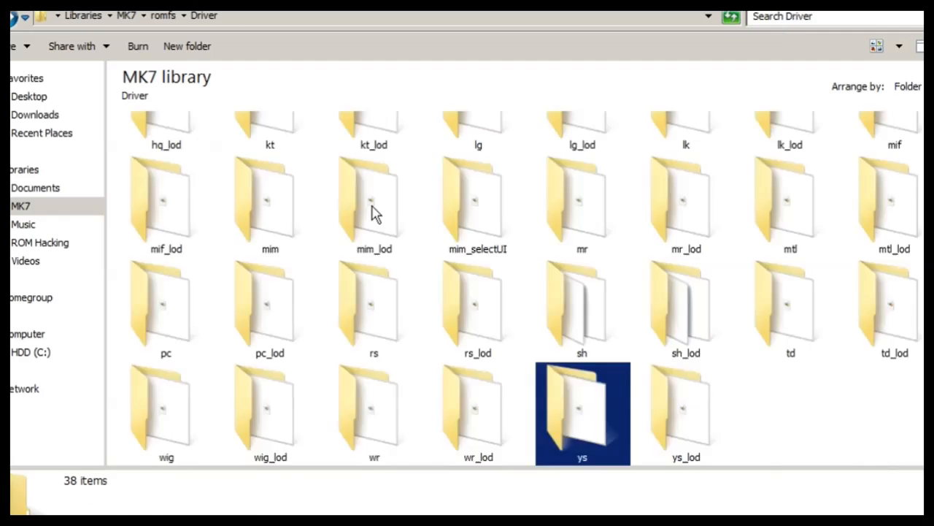
{"action": "key", "text": "BackSpace"}
Look through the kart part folders in Kart, examining the model file in Body's handle_gold folder
{"action": "double_click", "coordinate": [573, 185]}
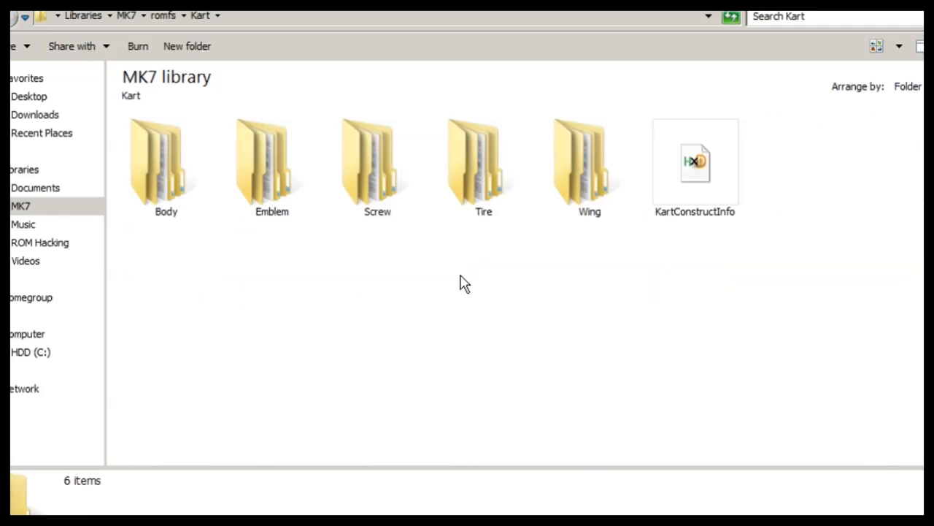
{"action": "double_click", "coordinate": [187, 202]}
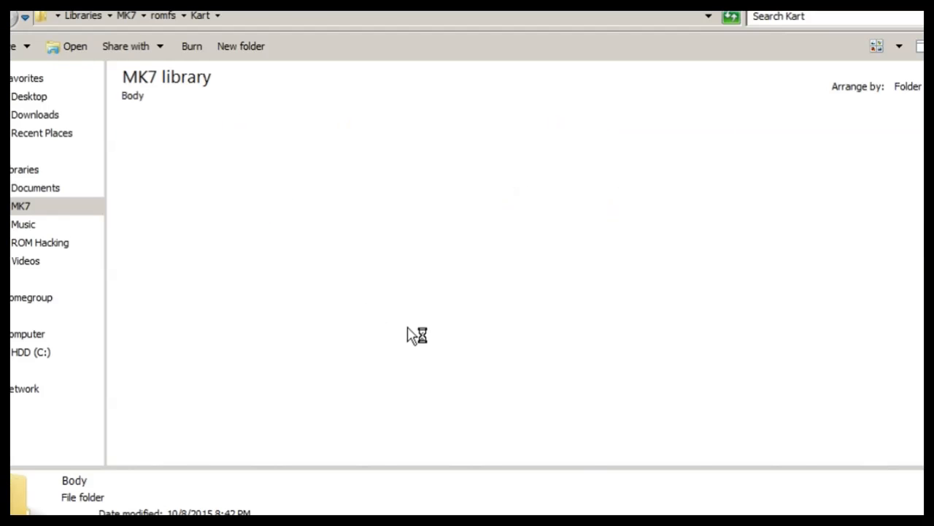
{"action": "scroll", "coordinate": [437, 347], "scroll_direction": "down", "scroll_amount": 5}
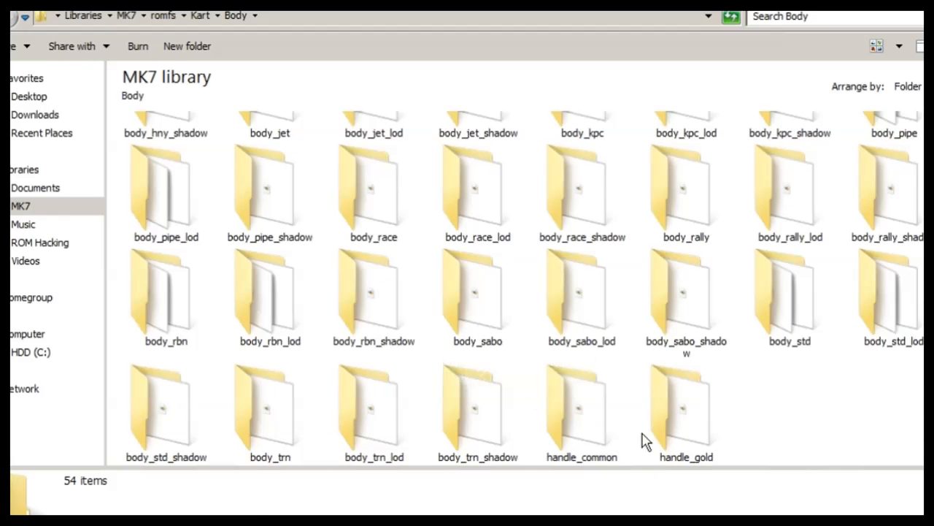
{"action": "double_click", "coordinate": [693, 423]}
{"action": "left_click", "coordinate": [188, 169]}
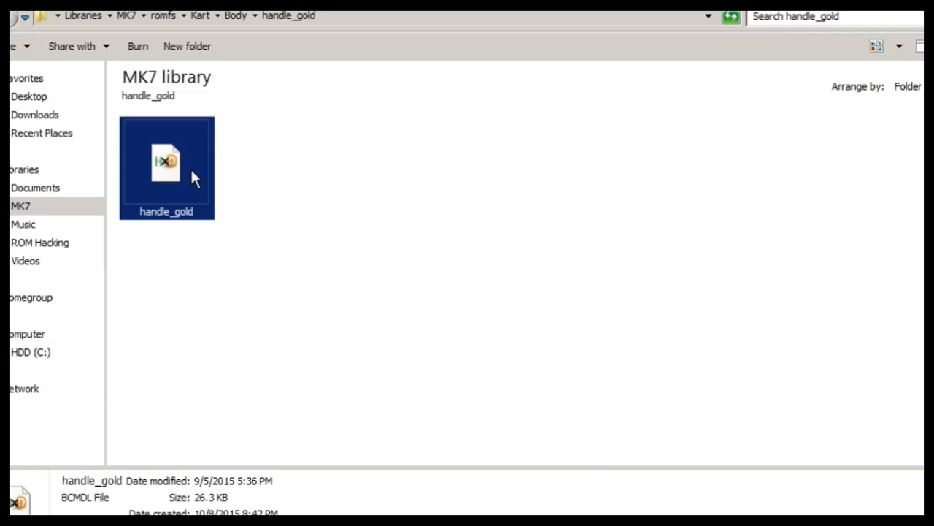
{"action": "key", "text": "BackSpace"}
{"action": "key", "text": "BackSpace"}
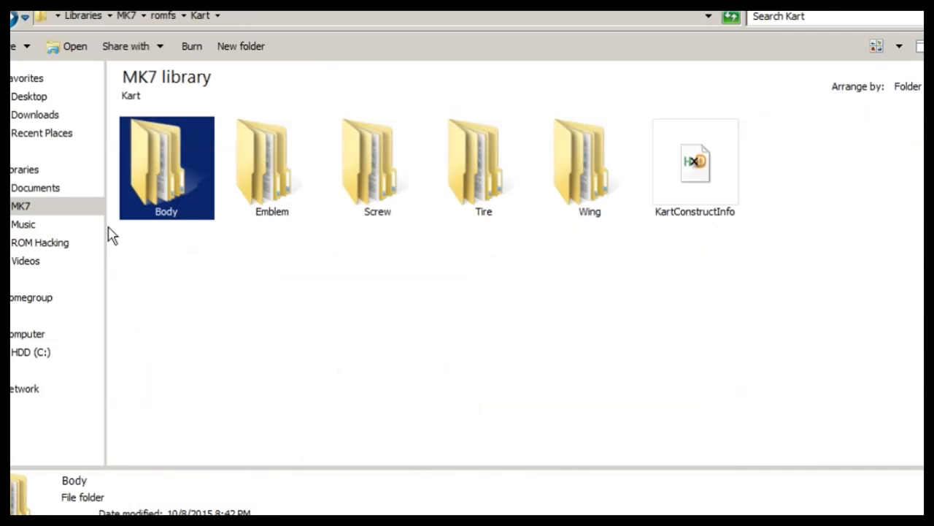
Return to the MK7 library and open the Course folder inside romfs
{"action": "left_click", "coordinate": [62, 217]}
{"action": "double_click", "coordinate": [292, 236]}
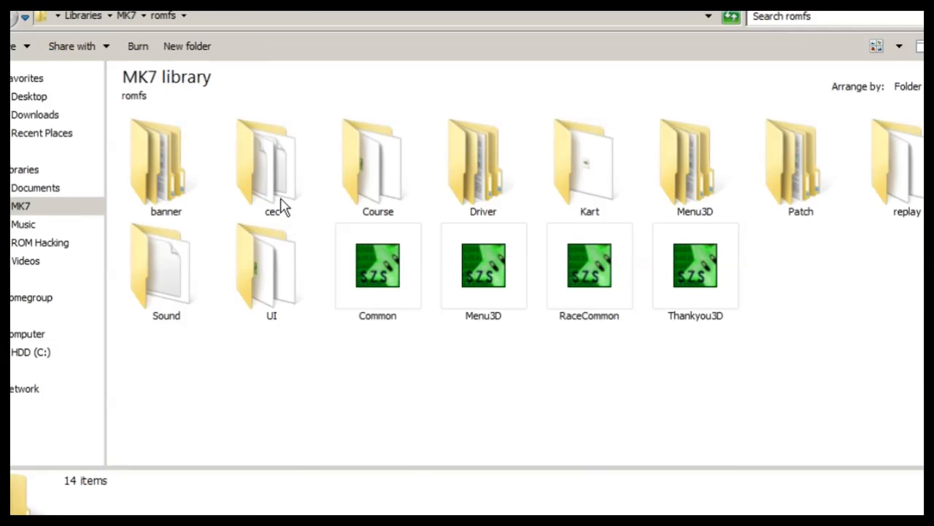
{"action": "left_click", "coordinate": [380, 208]}
{"action": "double_click", "coordinate": [385, 190]}
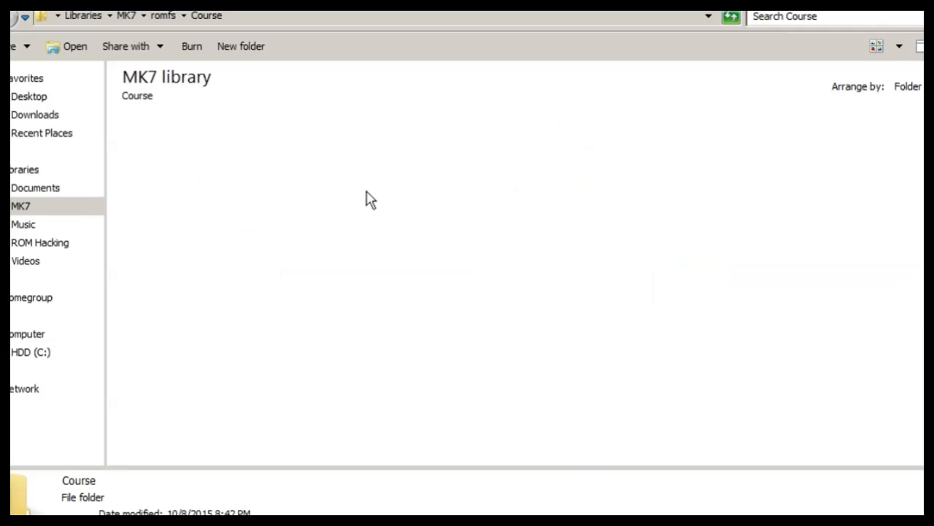
Examine the battle and race track SZS files in the Course folder and how their names are prefixed
{"action": "scroll", "coordinate": [523, 284], "scroll_direction": "down", "scroll_amount": 2}
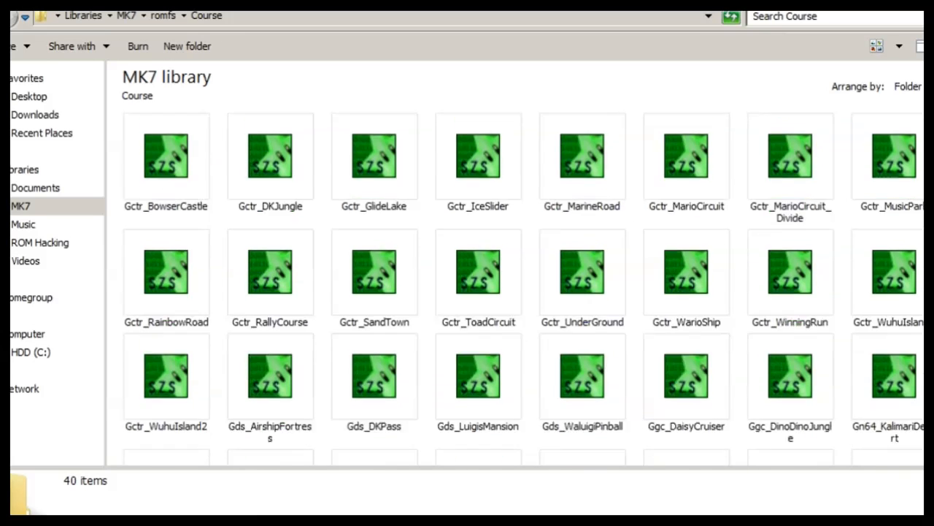
{"action": "scroll", "coordinate": [524, 284], "scroll_direction": "up", "scroll_amount": 2}
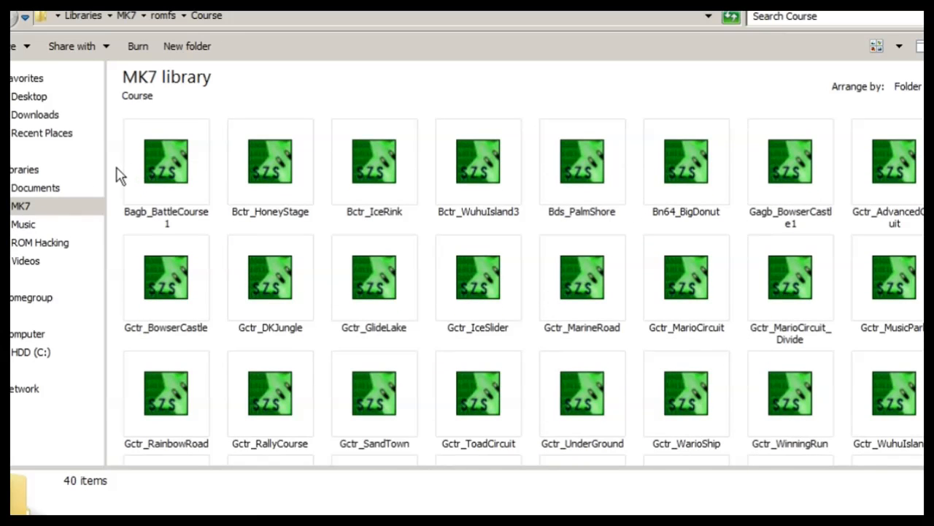
{"action": "left_click_drag", "start_coordinate": [122, 176], "coordinate": [833, 162]}
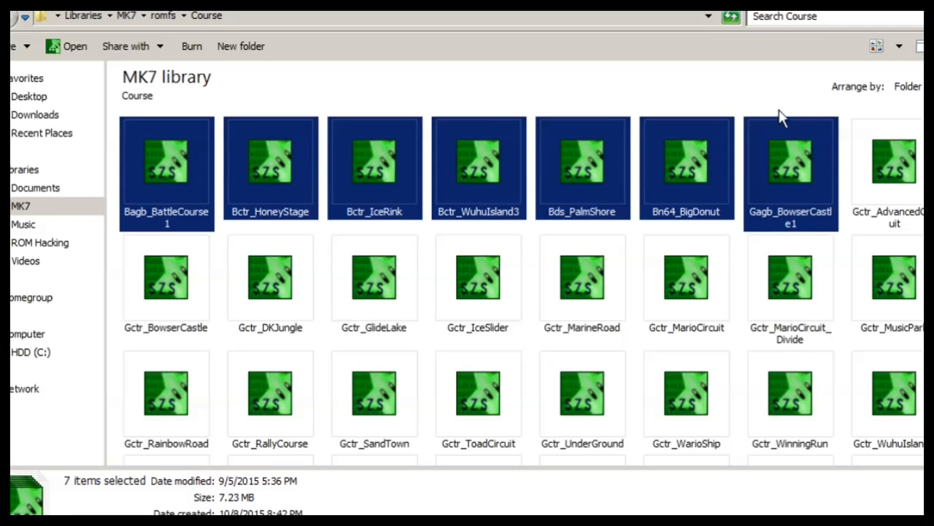
{"action": "scroll", "coordinate": [886, 373], "scroll_direction": "down", "scroll_amount": 3}
{"action": "left_click", "coordinate": [578, 325]}
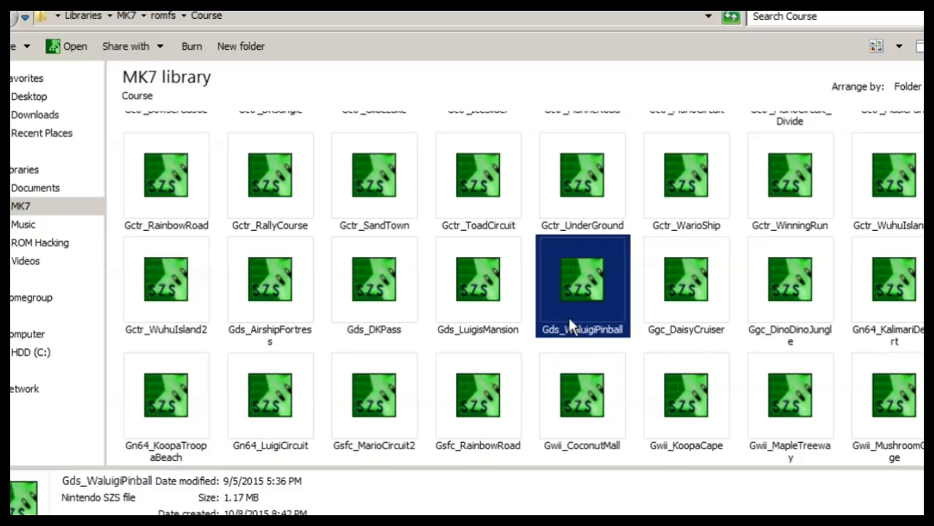
{"action": "scroll", "coordinate": [523, 287], "scroll_direction": "up", "scroll_amount": 3}
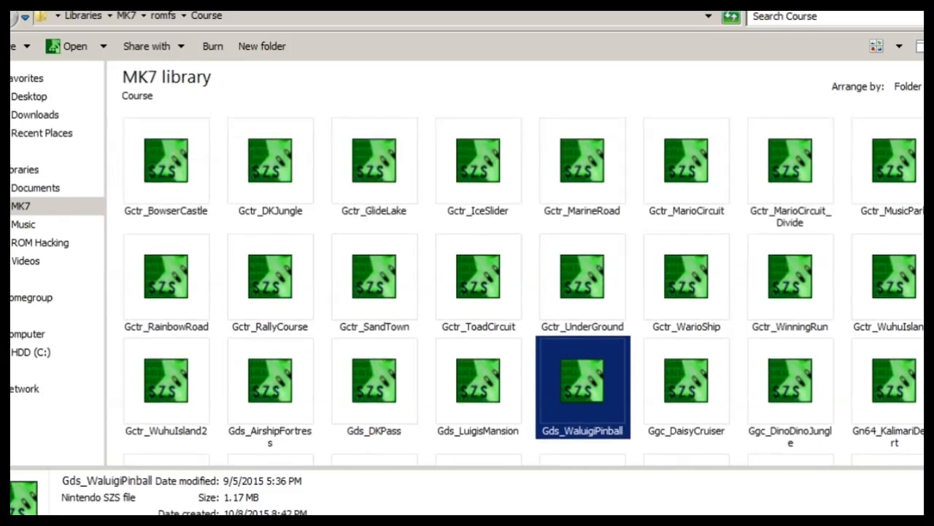
{"action": "left_click_drag", "start_coordinate": [846, 235], "coordinate": [922, 219]}
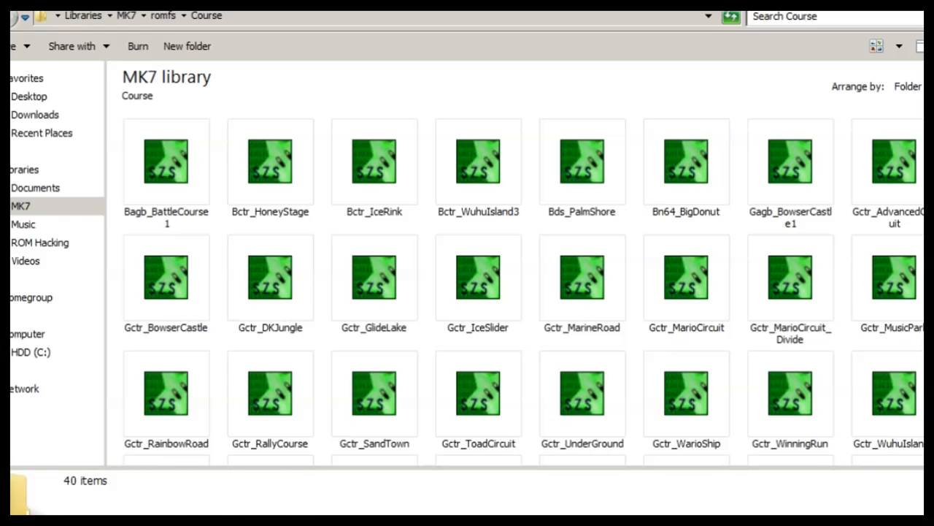
{"action": "left_click", "coordinate": [921, 175]}
{"action": "left_click", "coordinate": [931, 228]}
Return to the MK7 library, open the EFE folder and select the EveryFileExplorer application
{"action": "left_click", "coordinate": [48, 207]}
{"action": "left_click", "coordinate": [145, 229]}
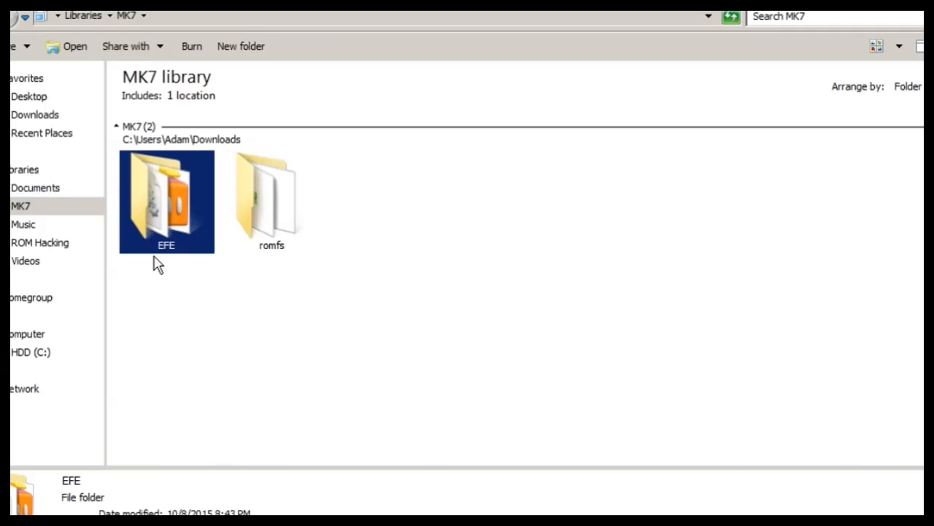
{"action": "double_click", "coordinate": [165, 221]}
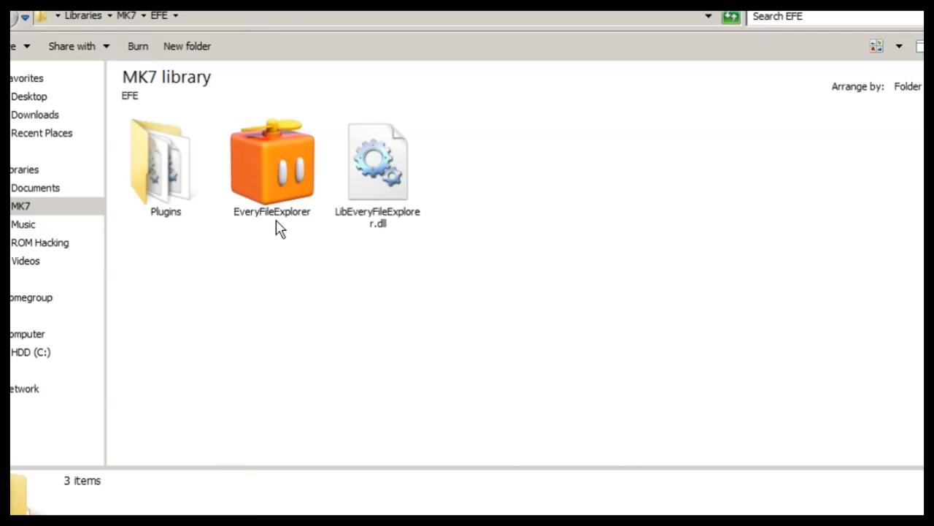
{"action": "left_click", "coordinate": [292, 218]}
{"action": "left_click", "coordinate": [83, 210]}
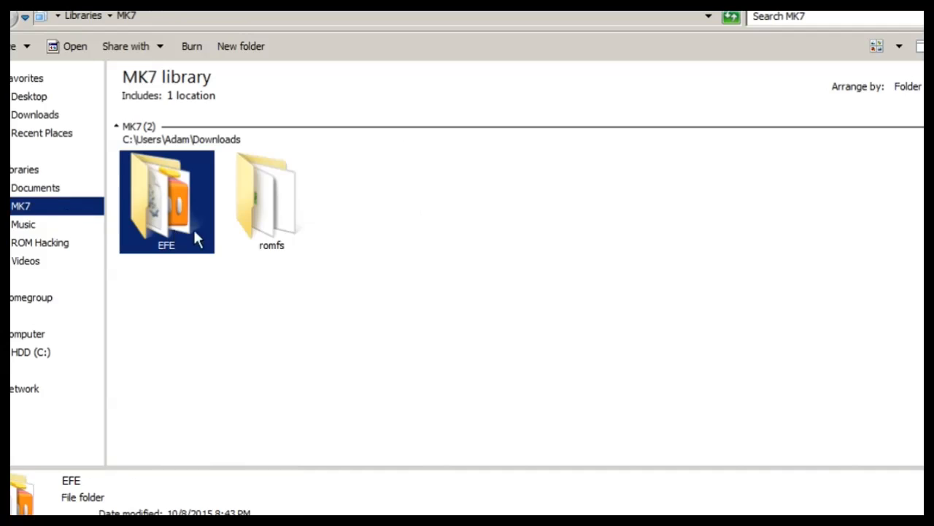
{"action": "right_click", "coordinate": [175, 250]}
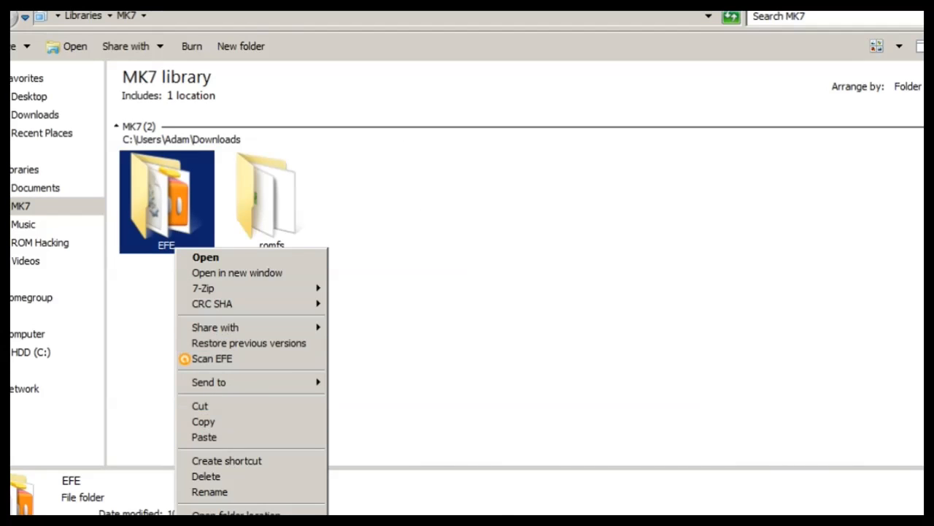
{"action": "left_click", "coordinate": [232, 509]}
{"action": "key", "text": "Escape"}
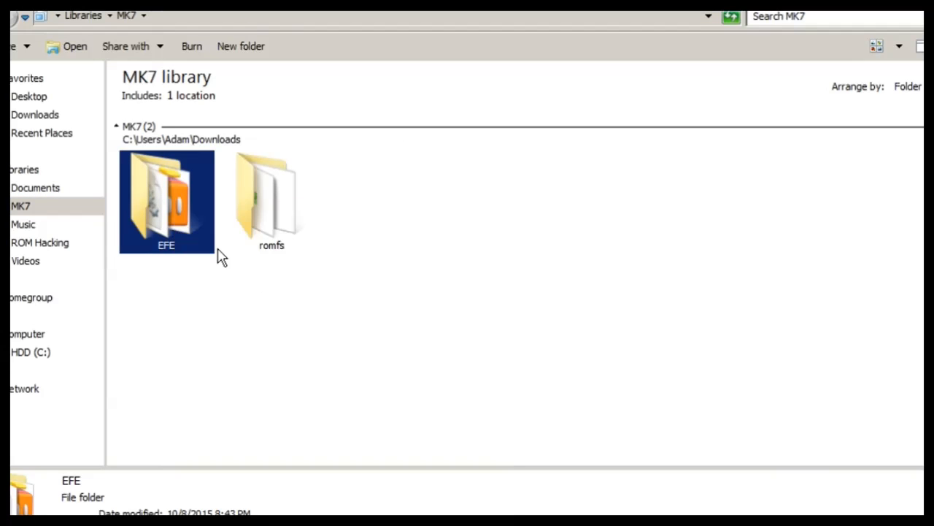
Launch EveryFileExplorer from the EFE folder and enlarge its window to fill the screen
{"action": "double_click", "coordinate": [188, 230]}
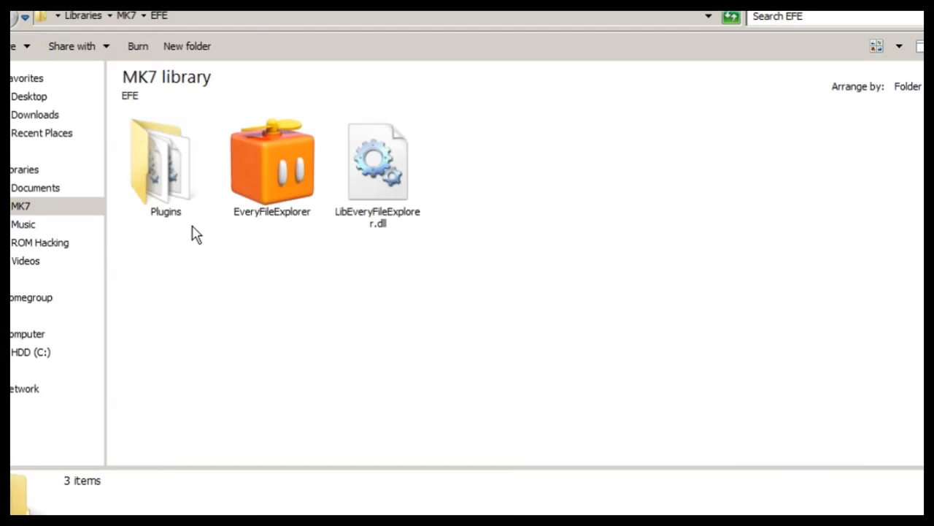
{"action": "double_click", "coordinate": [264, 199]}
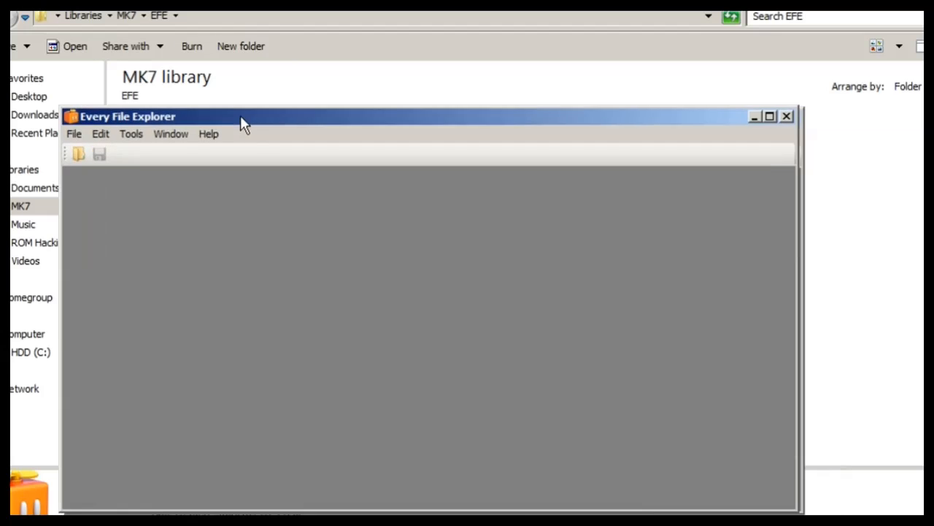
{"action": "left_click_drag", "start_coordinate": [241, 115], "coordinate": [137, 11]}
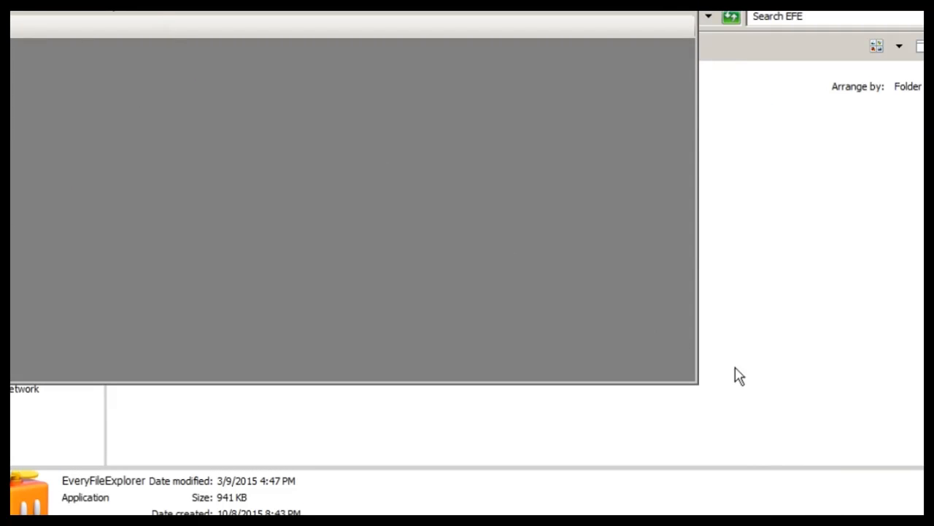
{"action": "left_click_drag", "start_coordinate": [699, 383], "coordinate": [924, 516]}
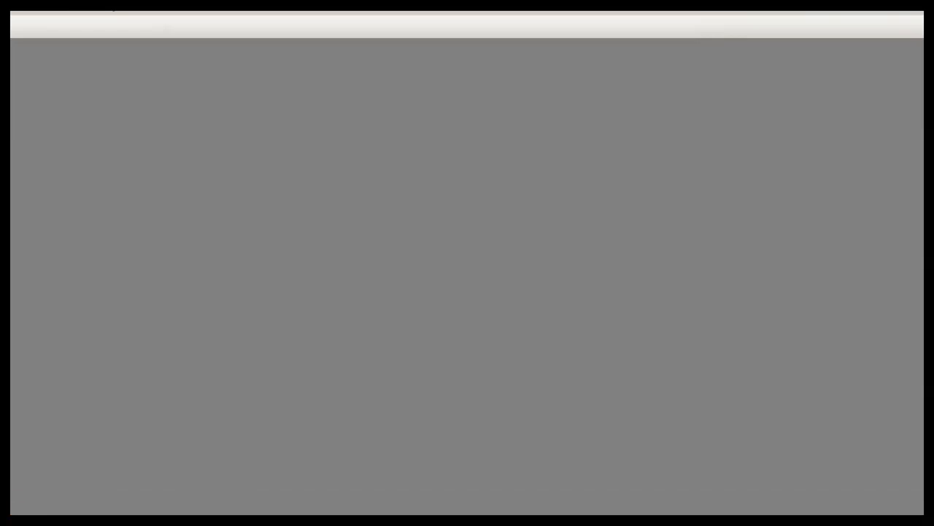
{"action": "left_click_drag", "start_coordinate": [553, 10], "coordinate": [616, 11]}
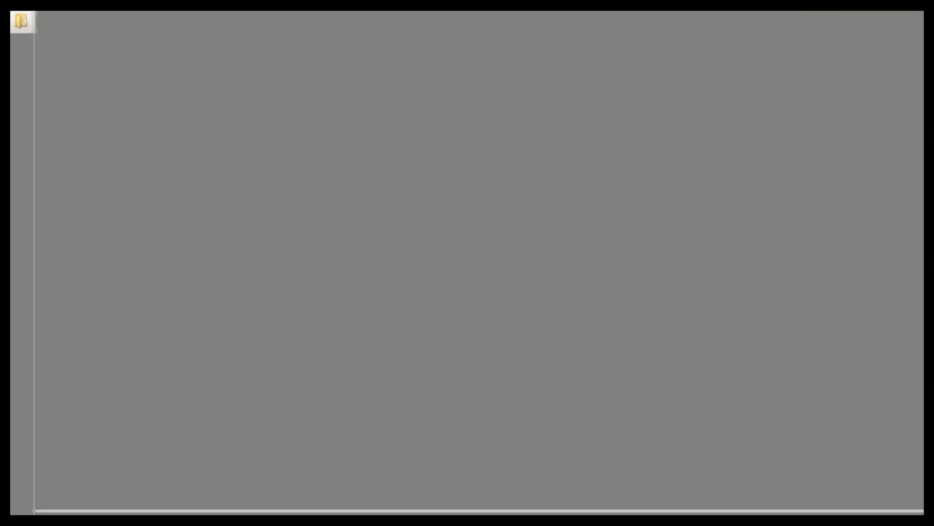
Begin opening a file and browse through the MK7 library and romfs to the Course folder
{"action": "left_click", "coordinate": [10, 20]}
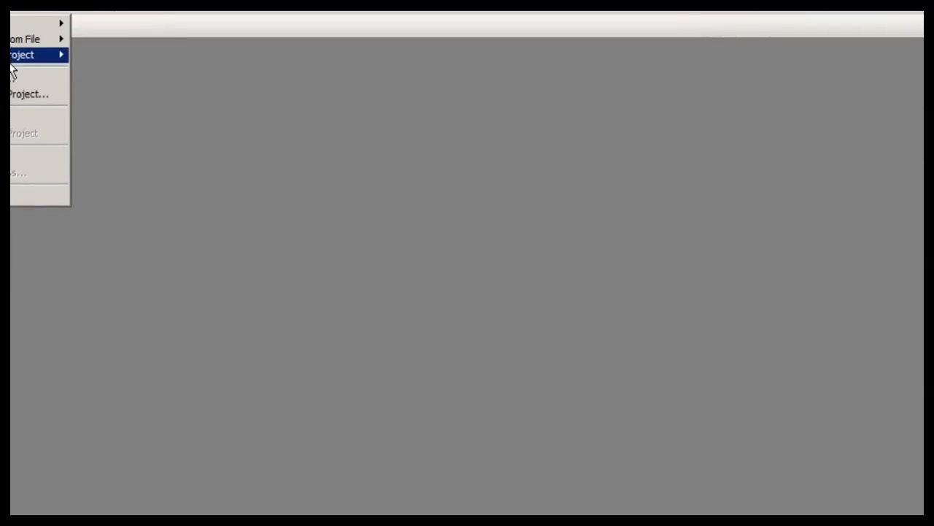
{"action": "left_click", "coordinate": [13, 79]}
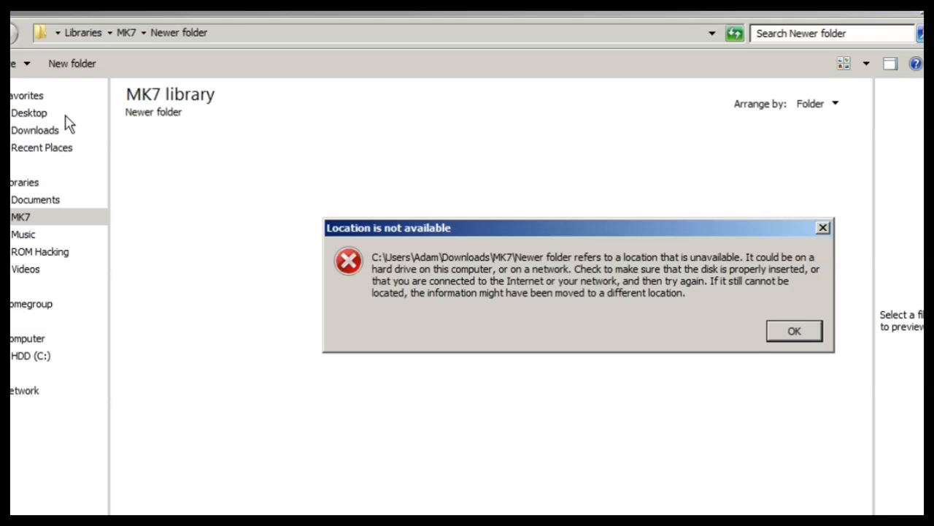
{"action": "left_click", "coordinate": [803, 330]}
{"action": "left_click", "coordinate": [72, 219]}
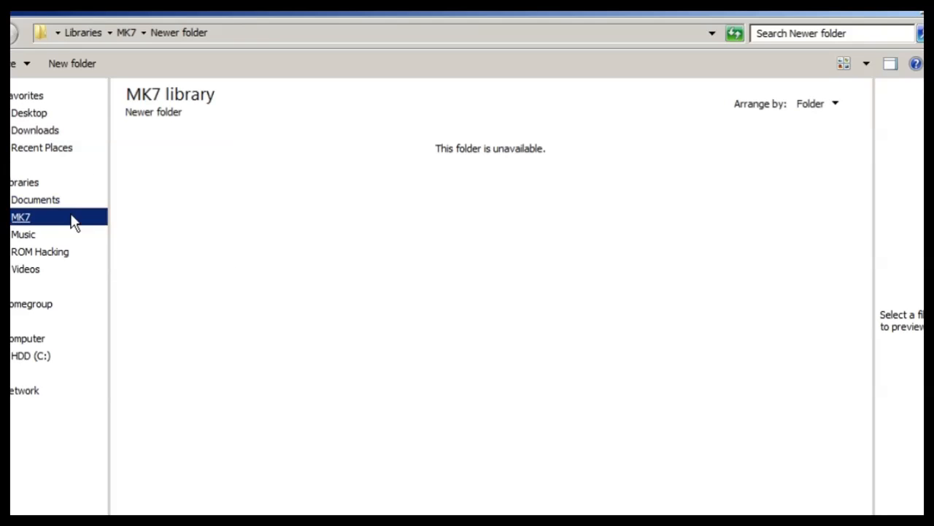
{"action": "double_click", "coordinate": [253, 259]}
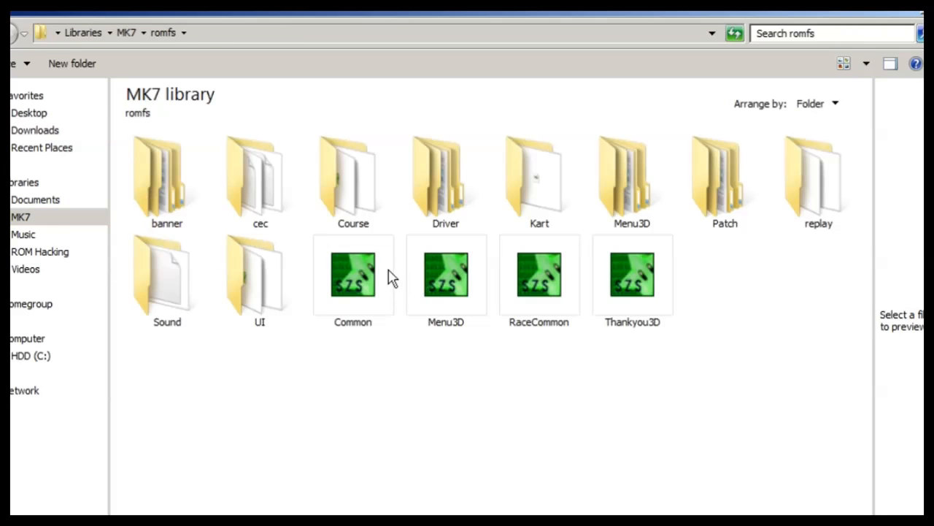
{"action": "double_click", "coordinate": [351, 213]}
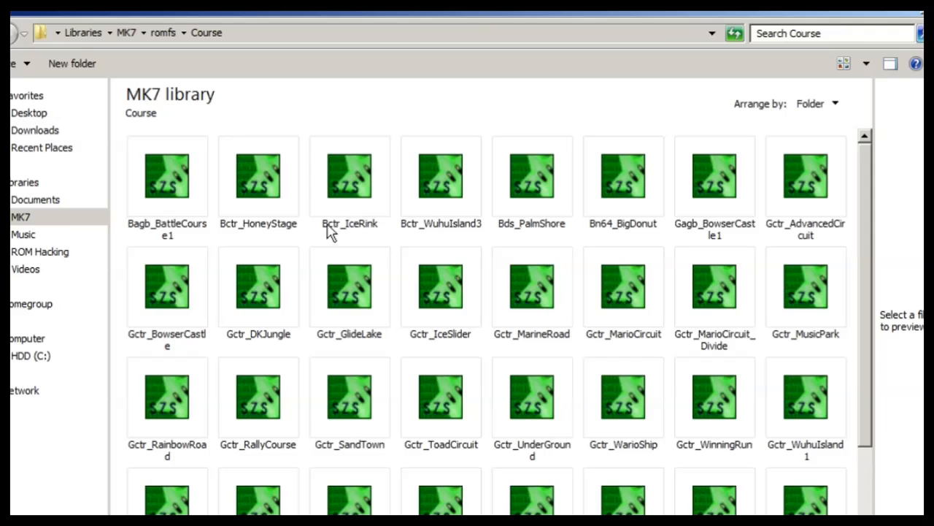
Examine the battle and race course SZS files in the Course folder, including Gds_DKPass and Gds_WaluigiPinball
{"action": "left_click", "coordinate": [184, 194]}
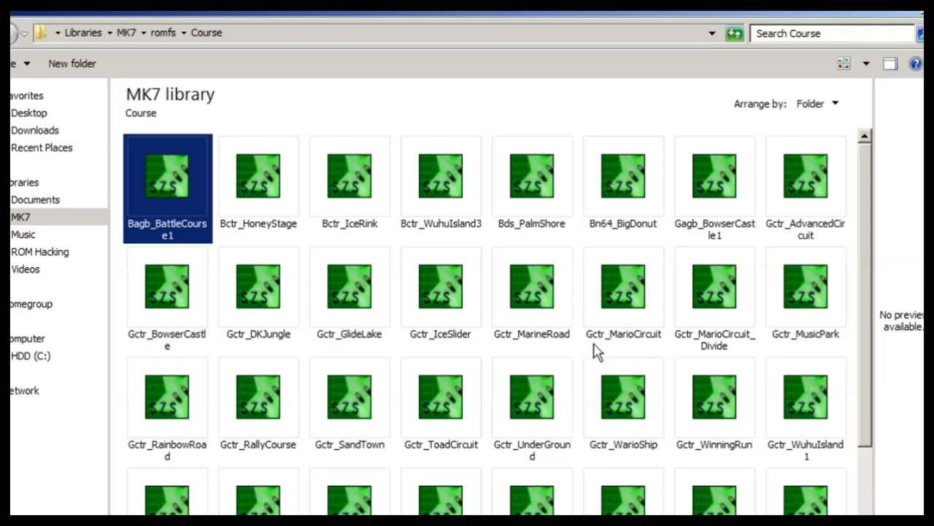
{"action": "scroll", "coordinate": [594, 372], "scroll_direction": "down", "scroll_amount": 1}
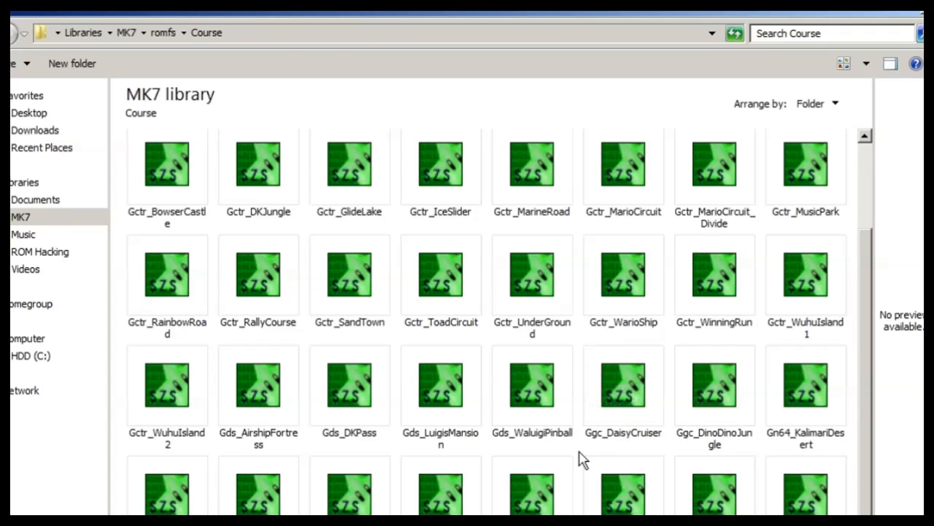
{"action": "left_click", "coordinate": [351, 437]}
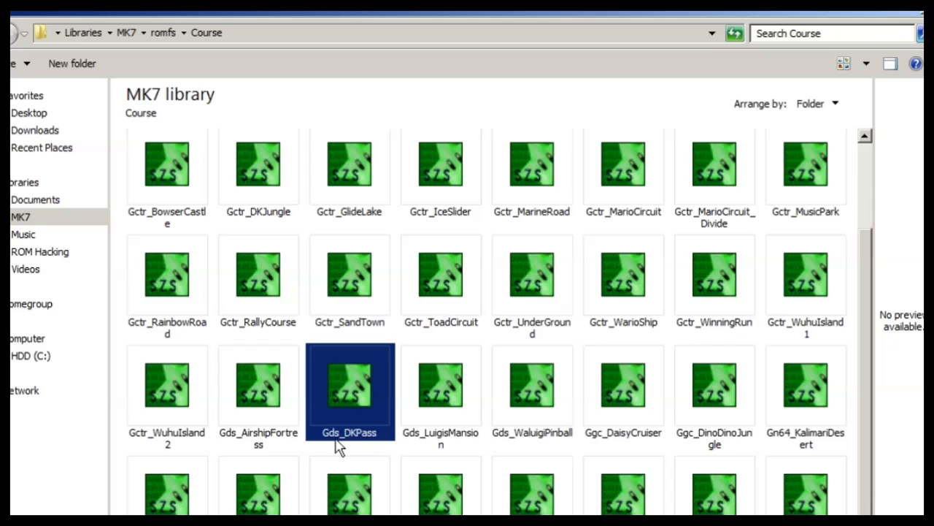
{"action": "left_click", "coordinate": [560, 444]}
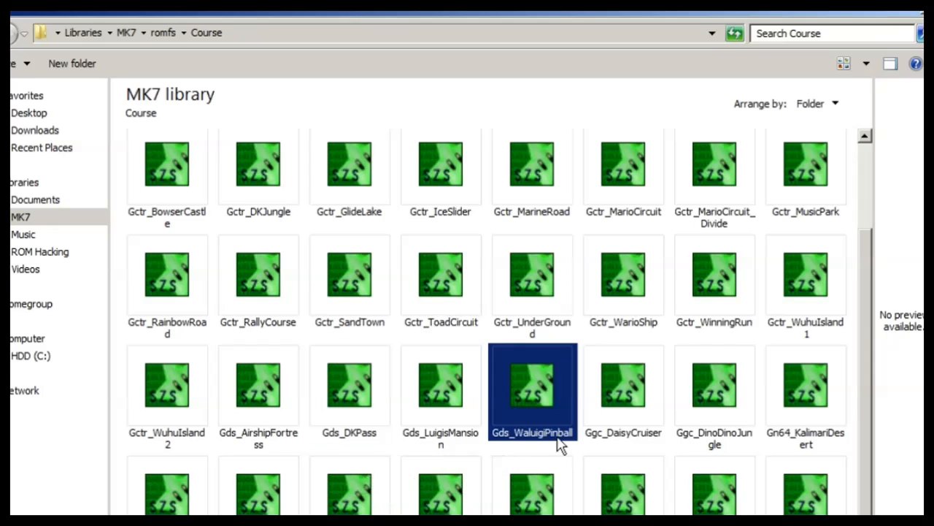
{"action": "scroll", "coordinate": [488, 411], "scroll_direction": "up", "scroll_amount": 1}
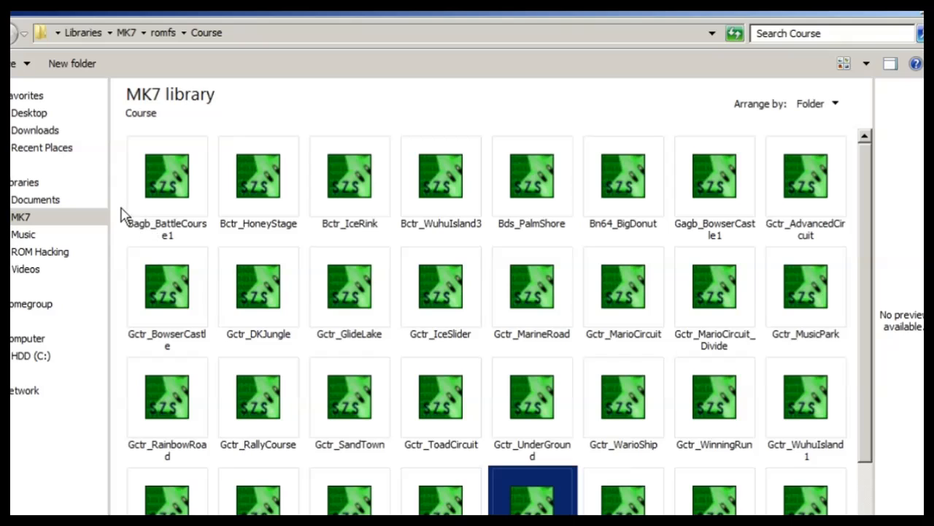
{"action": "mouse_move", "coordinate": [116, 195]}
{"action": "left_mouse_down"}
{"action": "mouse_move", "coordinate": [183, 210]}
{"action": "mouse_move", "coordinate": [121, 201]}
{"action": "left_mouse_up"}
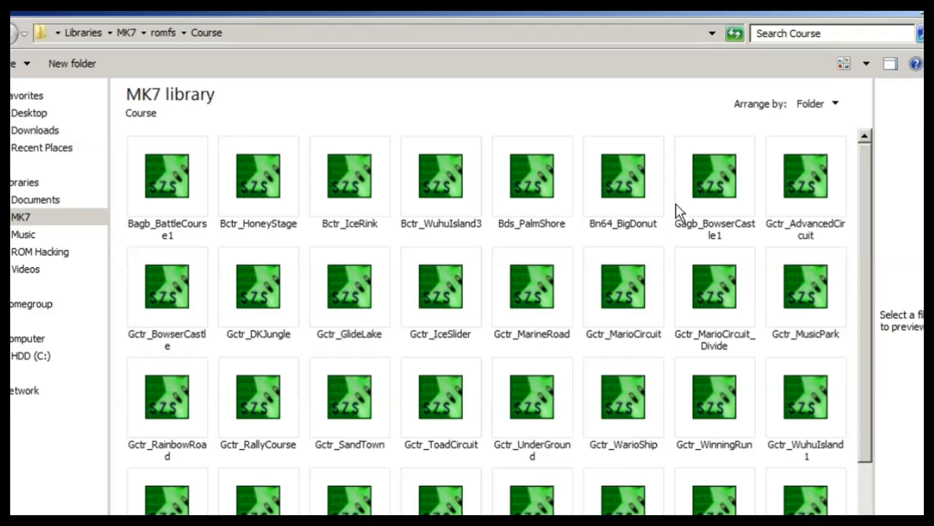
Open the Bagb_BattleCourse1 SZS file and maximize its archive window
{"action": "left_click", "coordinate": [167, 228]}
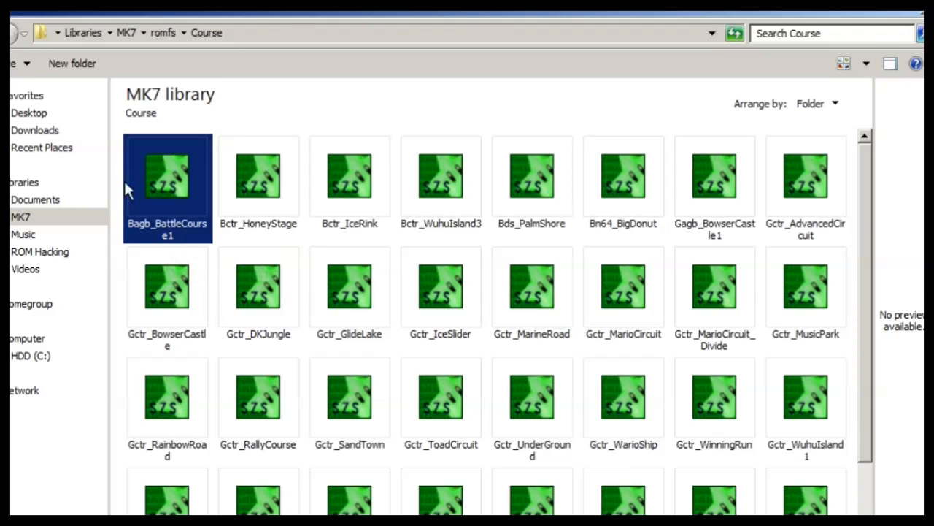
{"action": "double_click", "coordinate": [170, 208]}
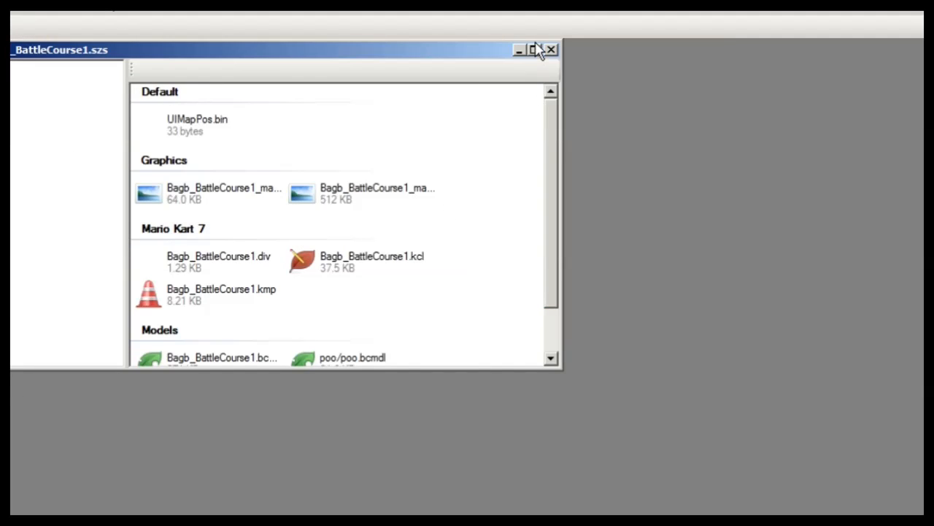
{"action": "left_click", "coordinate": [534, 50]}
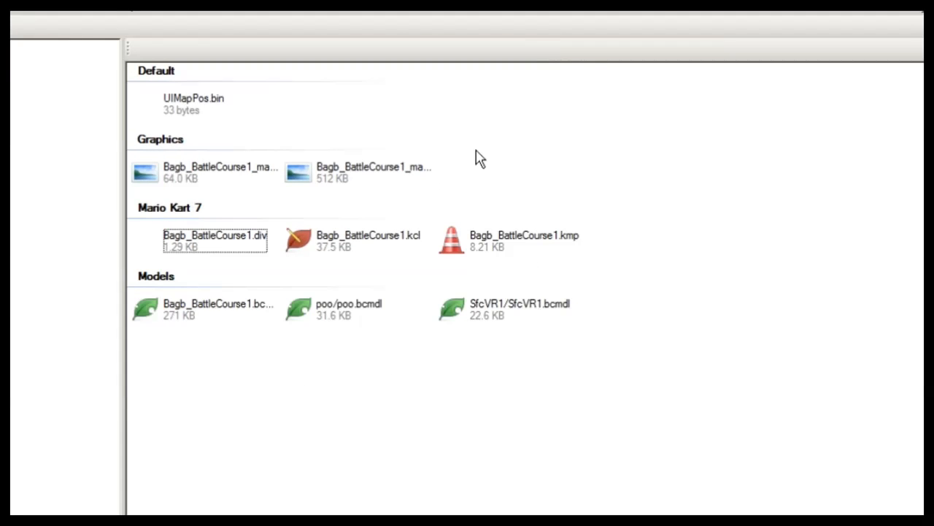
Examine the file groups inside the archive, focusing on the Bagb_BattleCourse1 model
{"action": "left_click", "coordinate": [159, 279]}
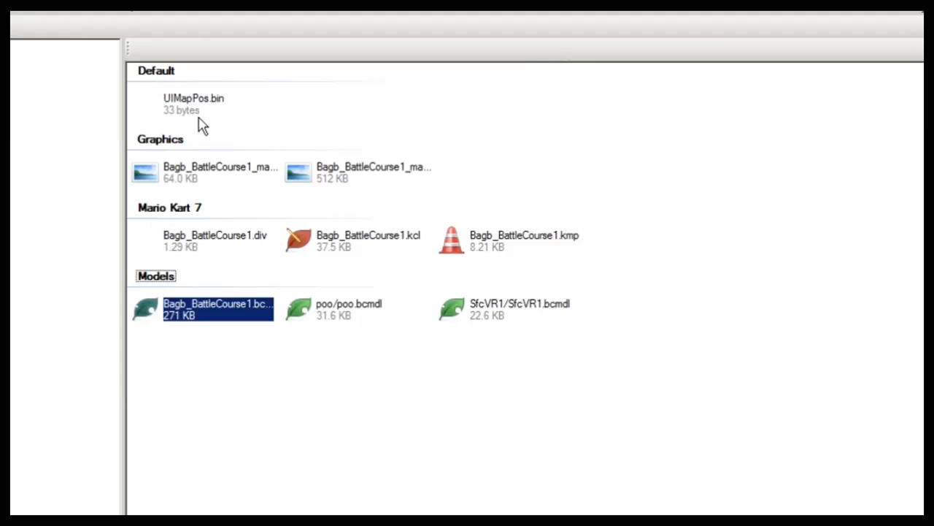
{"action": "left_click", "coordinate": [242, 344]}
{"action": "left_click", "coordinate": [3, 6]}
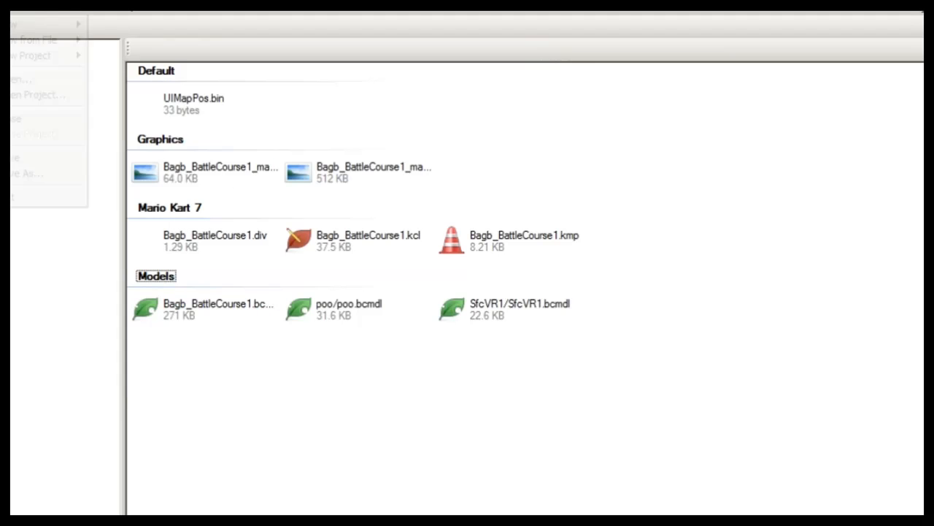
{"action": "left_click", "coordinate": [478, 413]}
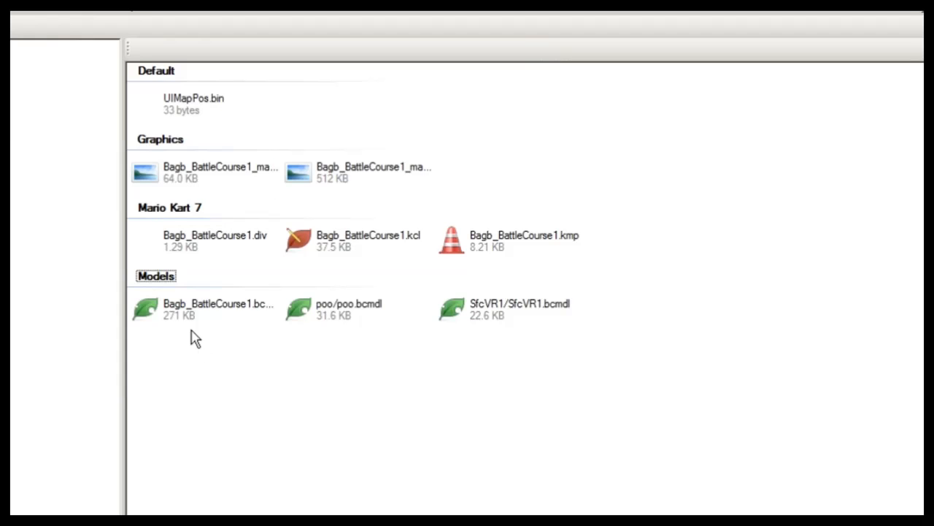
{"action": "left_click", "coordinate": [179, 301]}
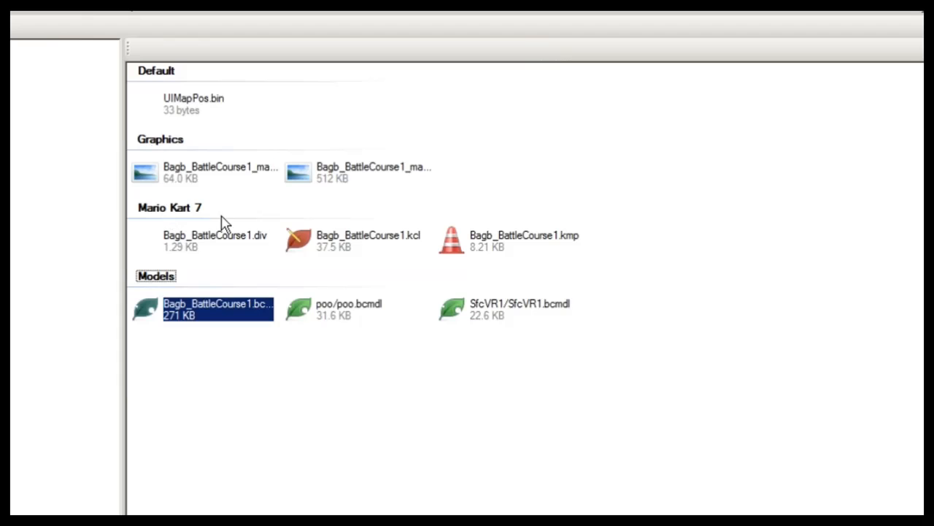
View the 512 KB and 64.0 KB Bagb_BattleCourse1 map images under Graphics, closing each one after viewing
{"action": "double_click", "coordinate": [344, 183]}
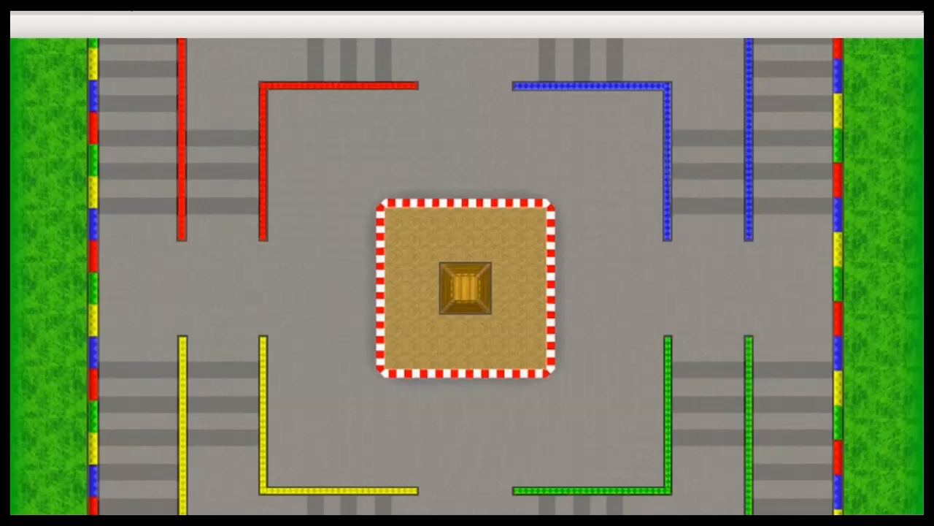
{"action": "left_click", "coordinate": [912, 8]}
{"action": "double_click", "coordinate": [215, 182]}
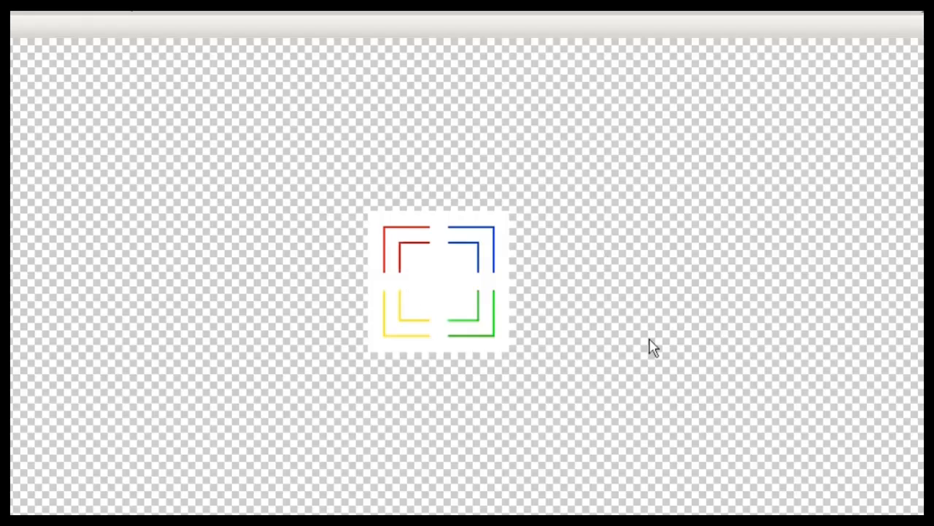
{"action": "left_click", "coordinate": [913, 7]}
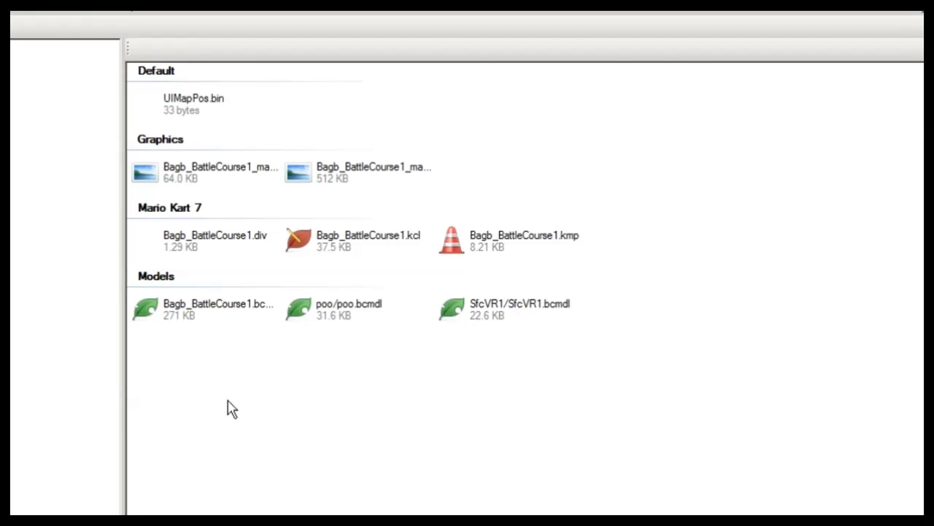
Open the Bagb_BattleCourse1.bcmdl model from the Models group
{"action": "left_click", "coordinate": [150, 391]}
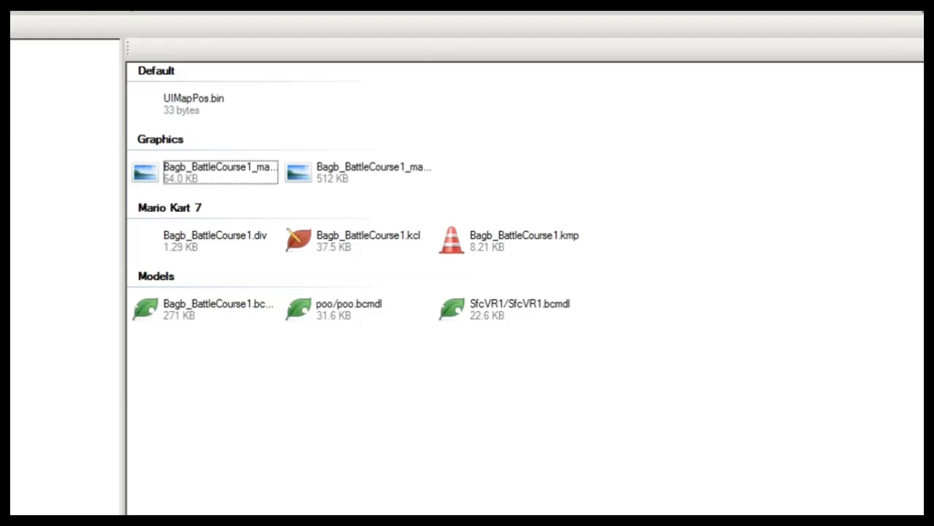
{"action": "left_click", "coordinate": [167, 314]}
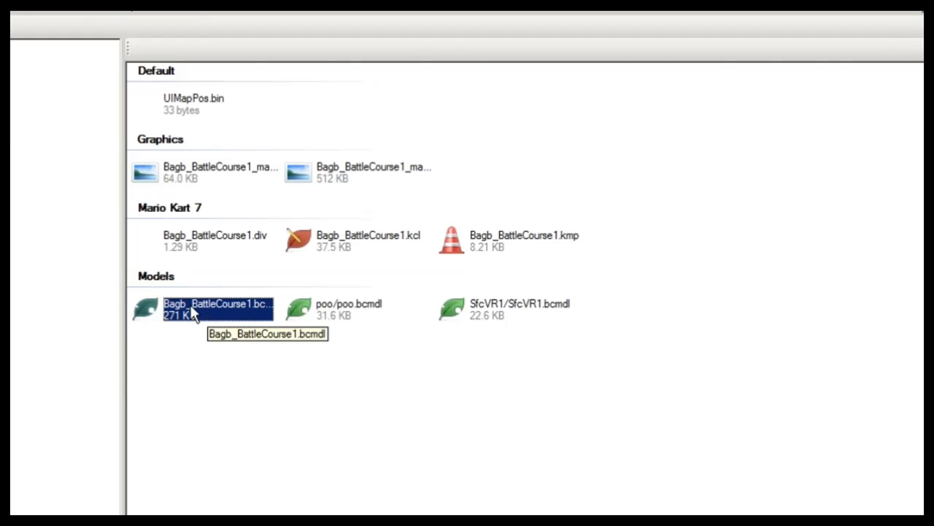
{"action": "left_click", "coordinate": [195, 333]}
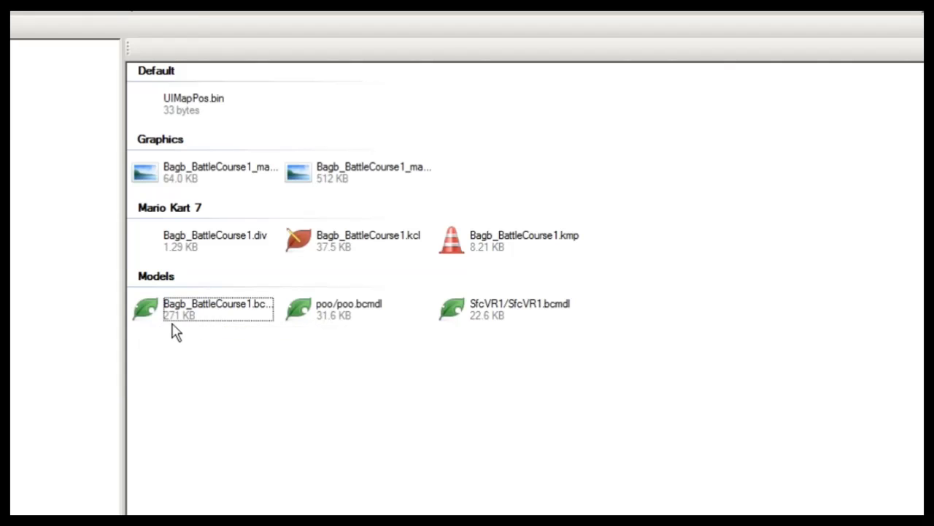
{"action": "left_click", "coordinate": [206, 314]}
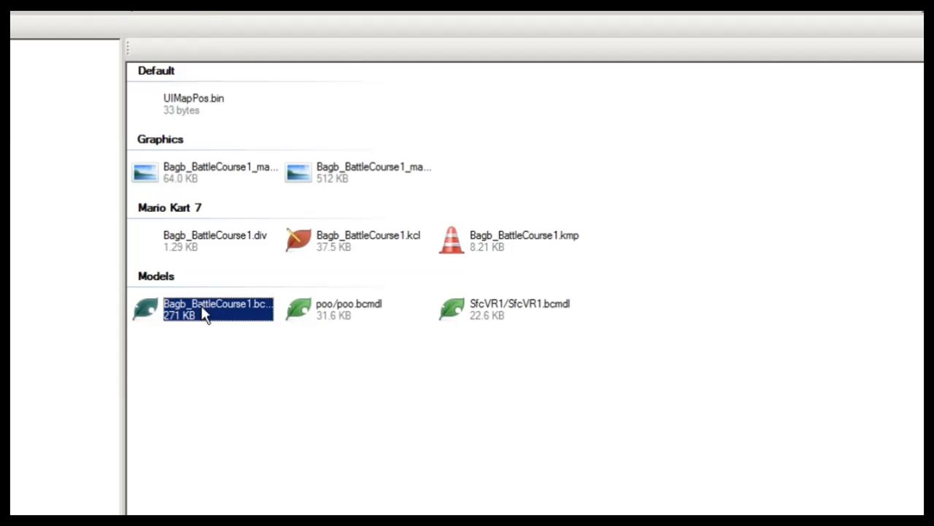
{"action": "double_click", "coordinate": [205, 314]}
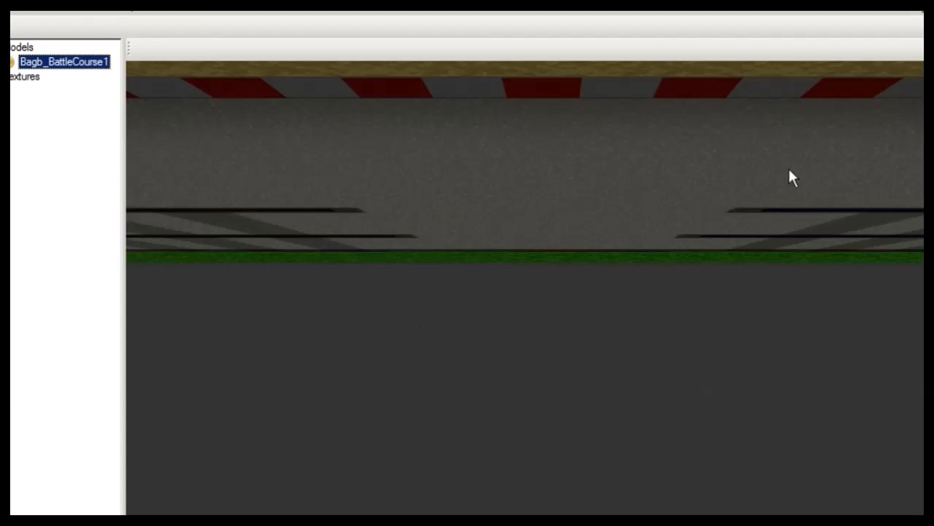
Bring the 3D camera in close to the wooden ramp at the center of the battle course
{"action": "left_click", "coordinate": [669, 309]}
{"action": "key", "text": "a"}
{"action": "key", "text": "a"}
{"action": "key", "text": "a"}
{"action": "key", "text": "a"}
{"action": "key", "text": "a"}
{"action": "key", "text": "a"}
{"action": "key", "text": "a"}
{"action": "key", "text": "a"}
{"action": "key", "text": "a"}
{"action": "key", "text": "a"}
{"action": "key", "text": "a"}
{"action": "key", "text": "a"}
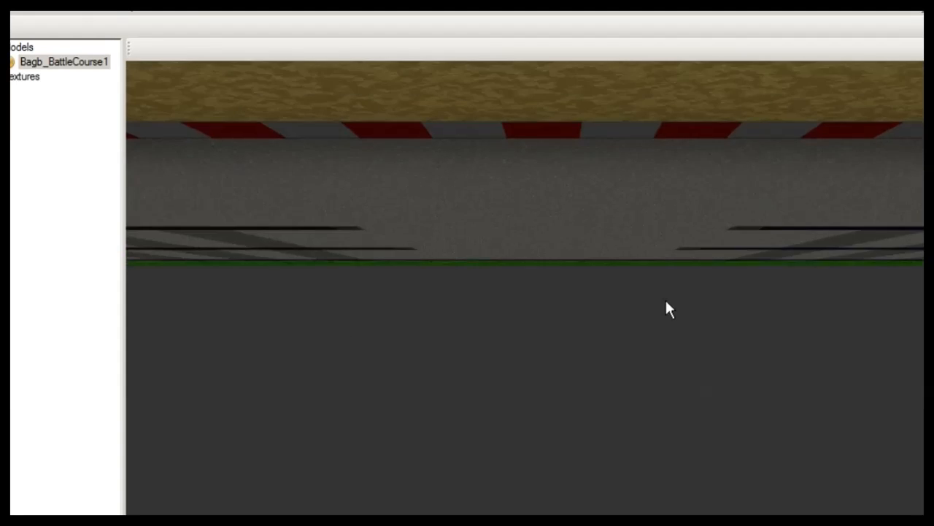
{"action": "key", "text": "a"}
{"action": "key", "text": "a"}
{"action": "key", "text": "a"}
{"action": "key", "text": "a"}
{"action": "key", "text": "a"}
{"action": "key", "text": "a"}
{"action": "key", "text": "a"}
{"action": "key", "text": "a"}
{"action": "key", "text": "a"}
{"action": "key", "text": "a"}
{"action": "key", "text": "a"}
{"action": "key", "text": "a"}
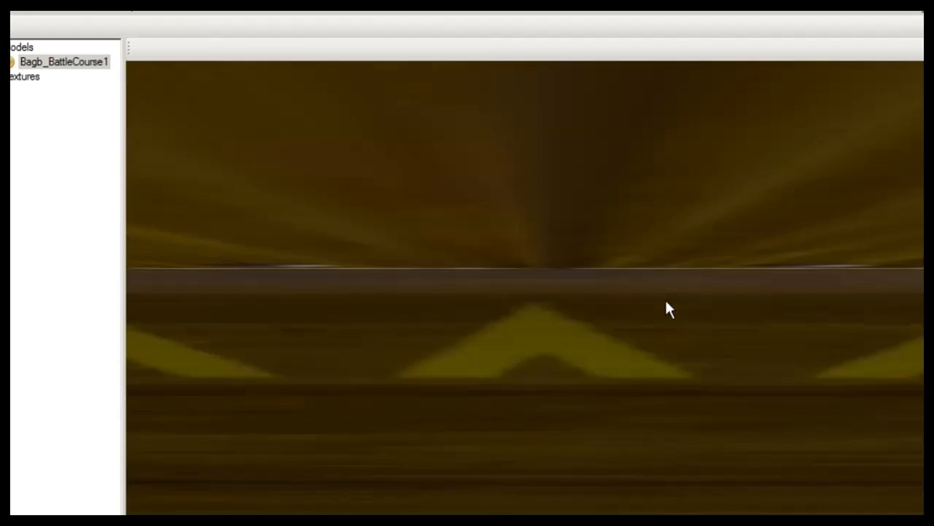
Pull the 3D camera back and tilt it to look down over the sand square and surrounding barriers
{"action": "scroll", "coordinate": [651, 343], "scroll_direction": "down", "scroll_amount": 10}
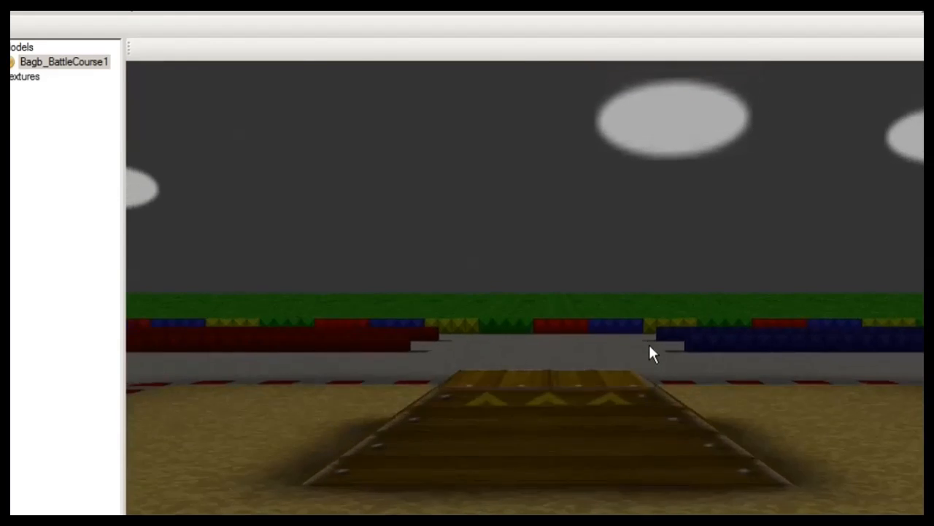
{"action": "scroll", "coordinate": [646, 345], "scroll_direction": "down", "scroll_amount": 4}
{"action": "key", "text": "Up"}
{"action": "key", "text": "Up"}
{"action": "key", "text": "Up"}
{"action": "key", "text": "Up"}
{"action": "key", "text": "Up"}
{"action": "key", "text": "Up"}
{"action": "key", "text": "Up"}
{"action": "key", "text": "Up"}
{"action": "key", "text": "Up"}
{"action": "key", "text": "Up"}
{"action": "key", "text": "Up"}
{"action": "key", "text": "Up"}
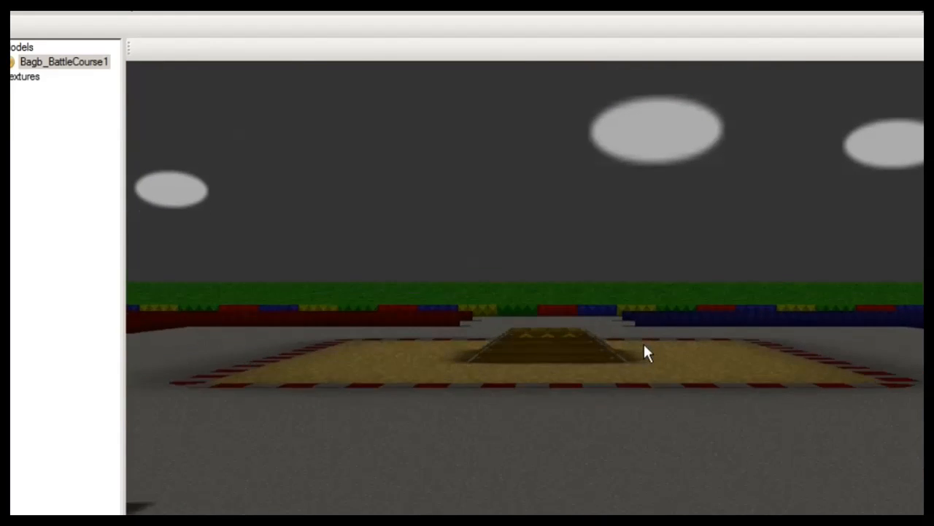
{"action": "key", "text": "Up"}
{"action": "key", "text": "Up"}
{"action": "key", "text": "Up"}
{"action": "key", "text": "Up"}
{"action": "key", "text": "Up"}
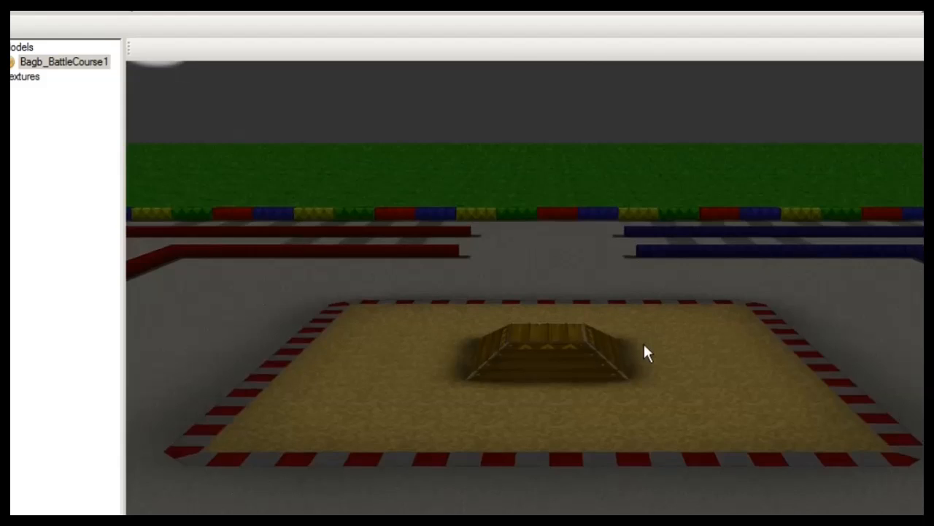
{"action": "scroll", "coordinate": [644, 345], "scroll_direction": "down", "scroll_amount": 5}
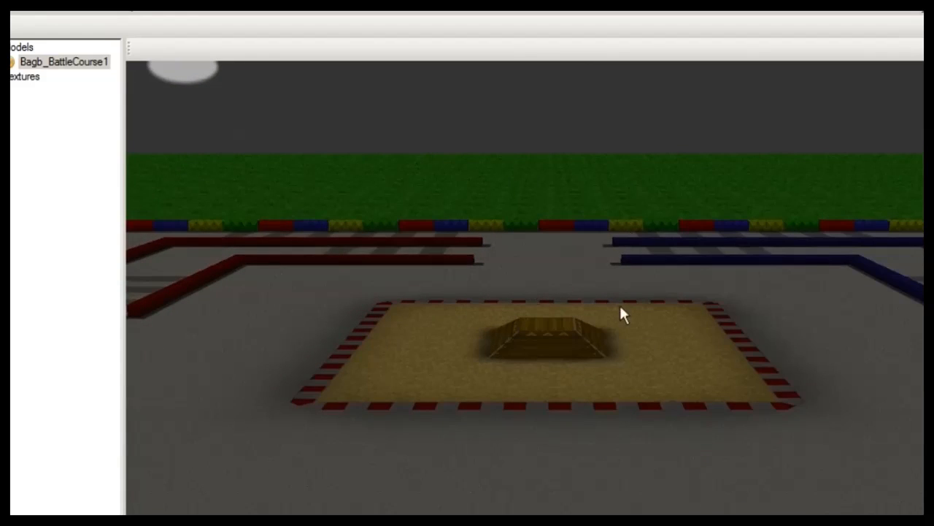
Export the Bagb_BattleCourse1 model as a Wavefront OBJ file named Bagb_BattleCourse1 into a new folder created in the MK7 library
{"action": "left_click", "coordinate": [86, 64]}
{"action": "left_click", "coordinate": [58, 67]}
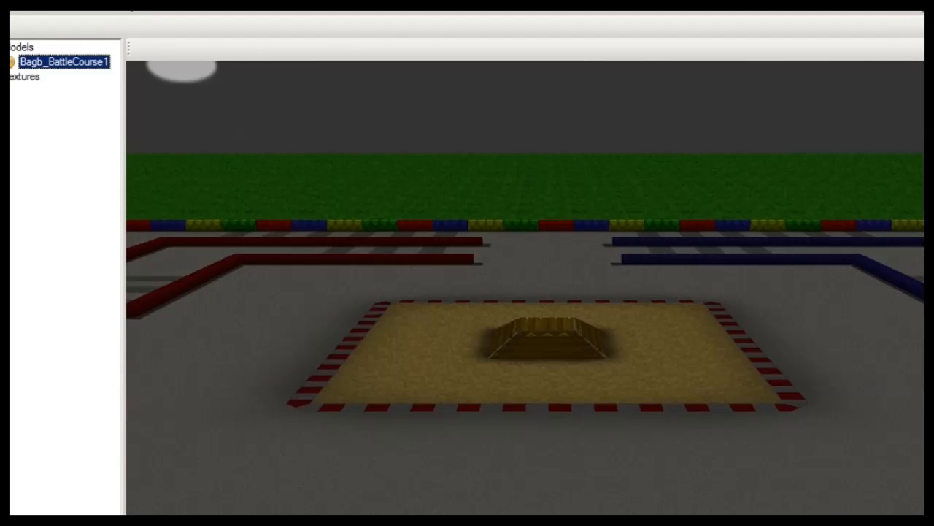
{"action": "key", "text": "ctrl+shift+s"}
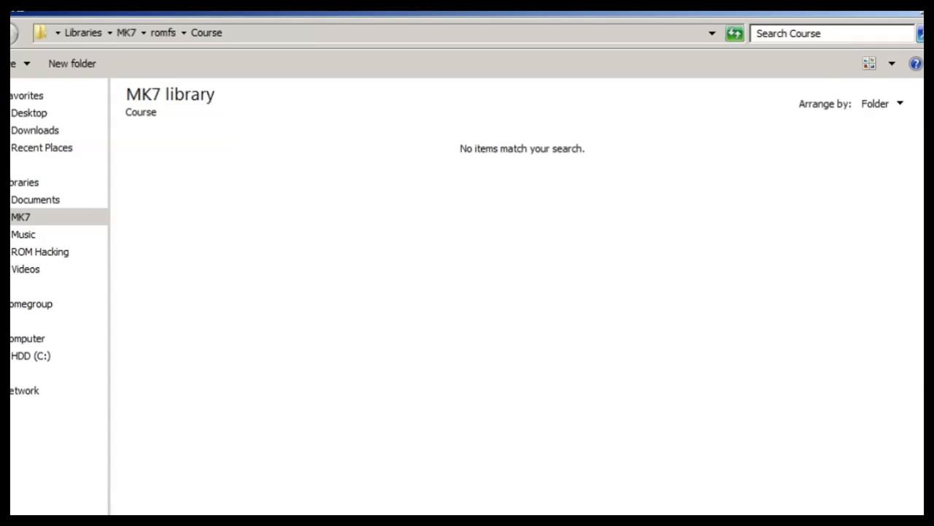
{"action": "left_click", "coordinate": [25, 217]}
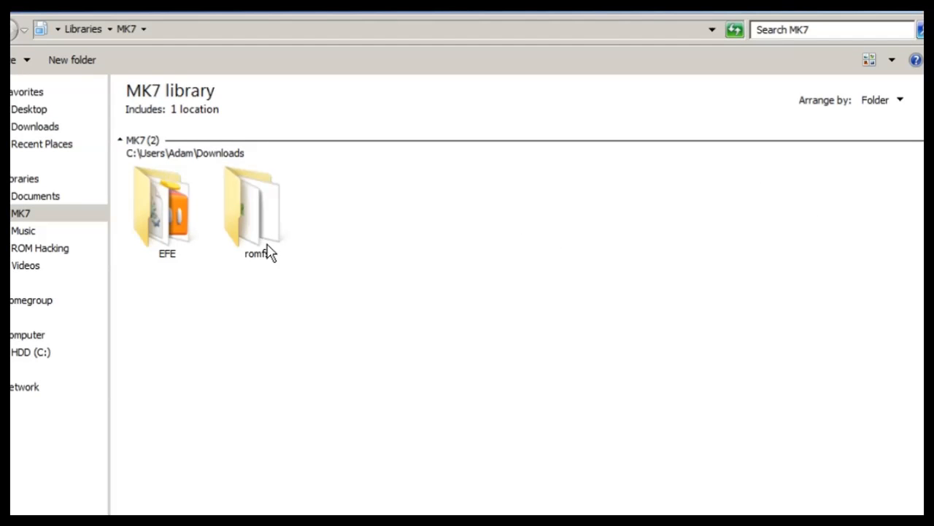
{"action": "left_click", "coordinate": [44, 228]}
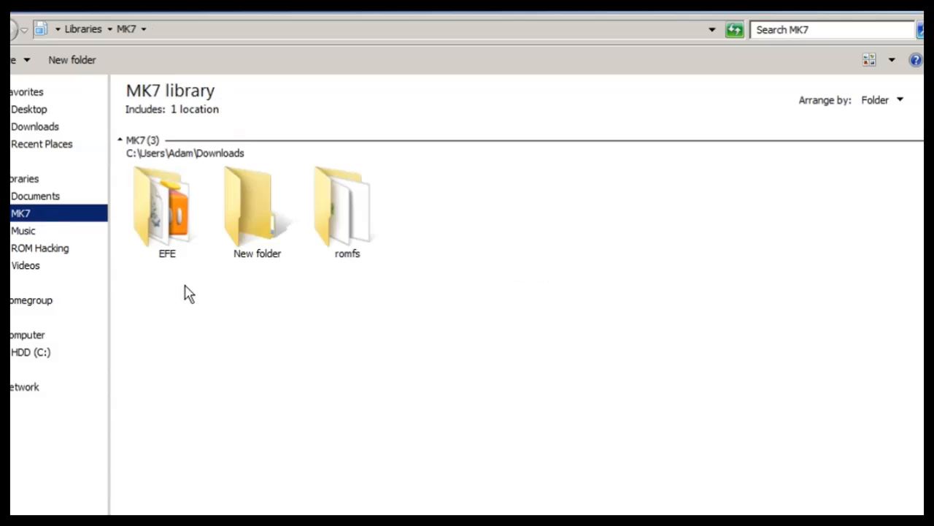
{"action": "double_click", "coordinate": [251, 255]}
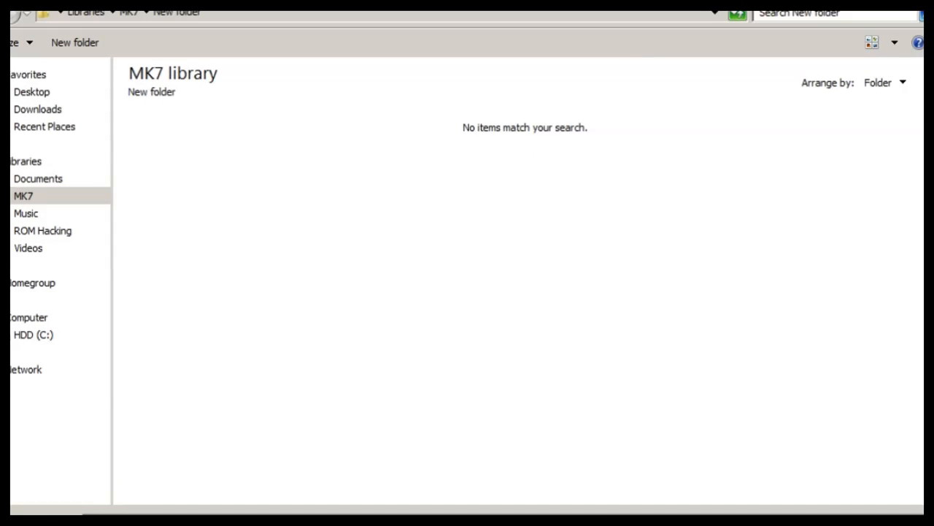
{"action": "left_click", "coordinate": [905, 424]}
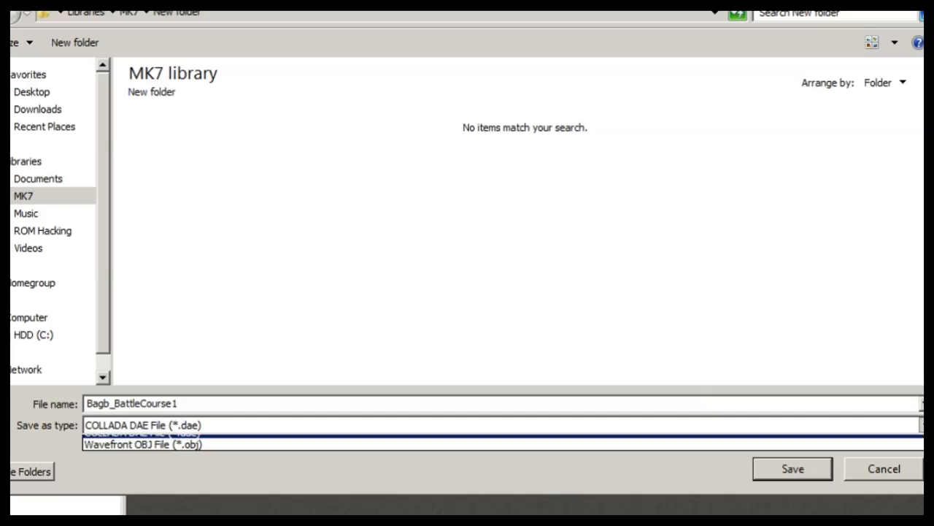
{"action": "left_click", "coordinate": [332, 454]}
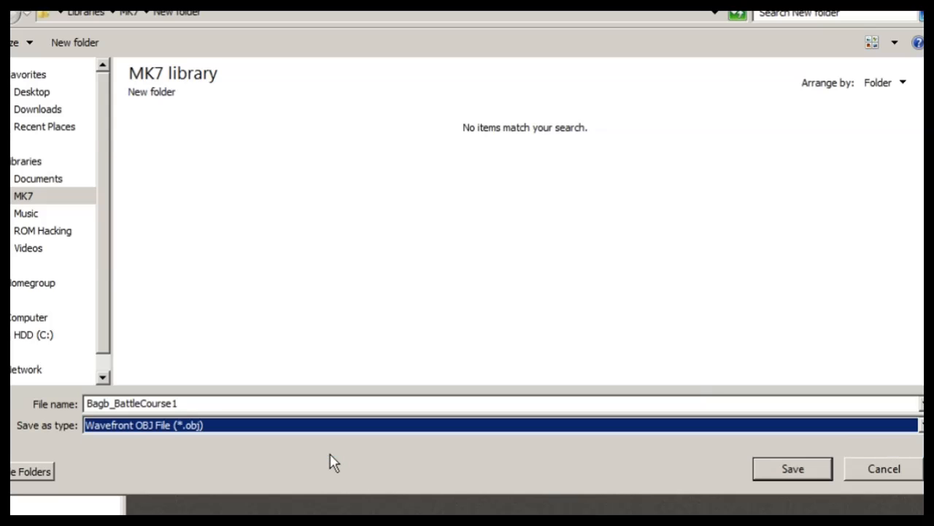
{"action": "left_click", "coordinate": [795, 471]}
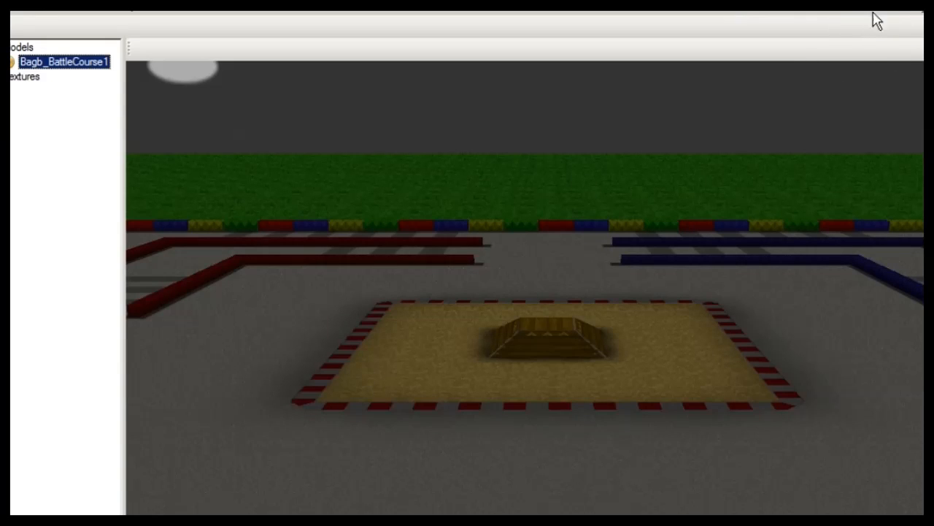
Switch to Windows Explorer, open New folder in the MK7 library and select the two exported Bagb_BattleCourse1 files
{"action": "left_click", "coordinate": [917, 6]}
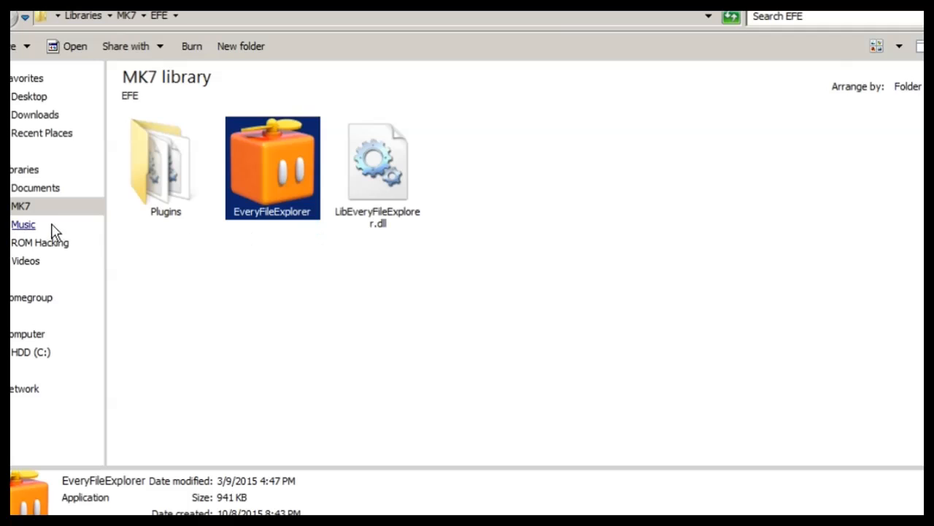
{"action": "left_click", "coordinate": [51, 210]}
{"action": "left_click", "coordinate": [290, 316]}
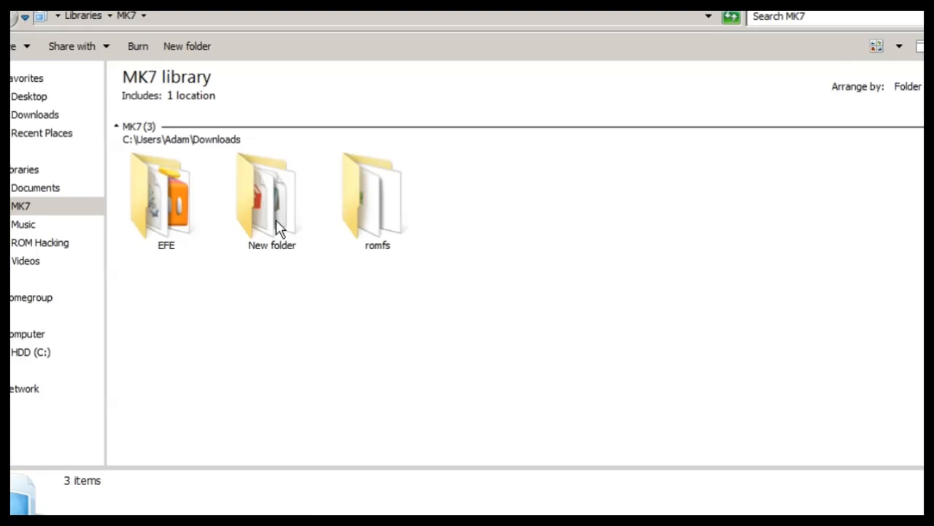
{"action": "double_click", "coordinate": [276, 230]}
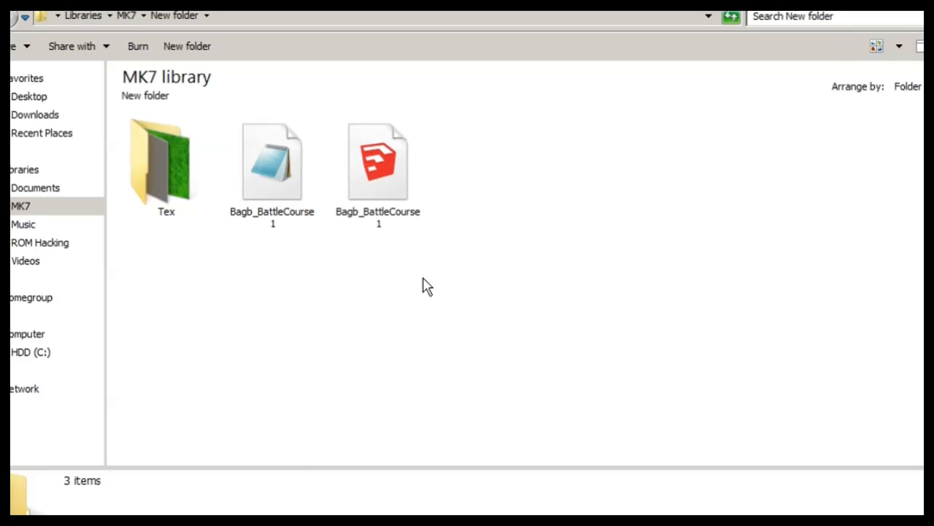
{"action": "left_click_drag", "start_coordinate": [423, 278], "coordinate": [306, 197]}
{"action": "left_click", "coordinate": [189, 182]}
{"action": "left_click_drag", "start_coordinate": [420, 299], "coordinate": [321, 198]}
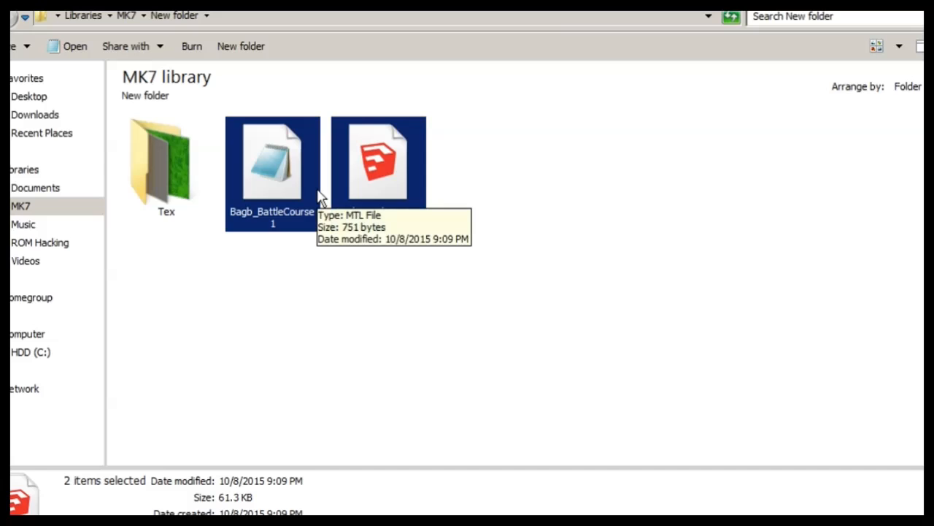
Open the exported Tex folder and select all of its texture images
{"action": "left_click", "coordinate": [172, 217]}
{"action": "double_click", "coordinate": [184, 167]}
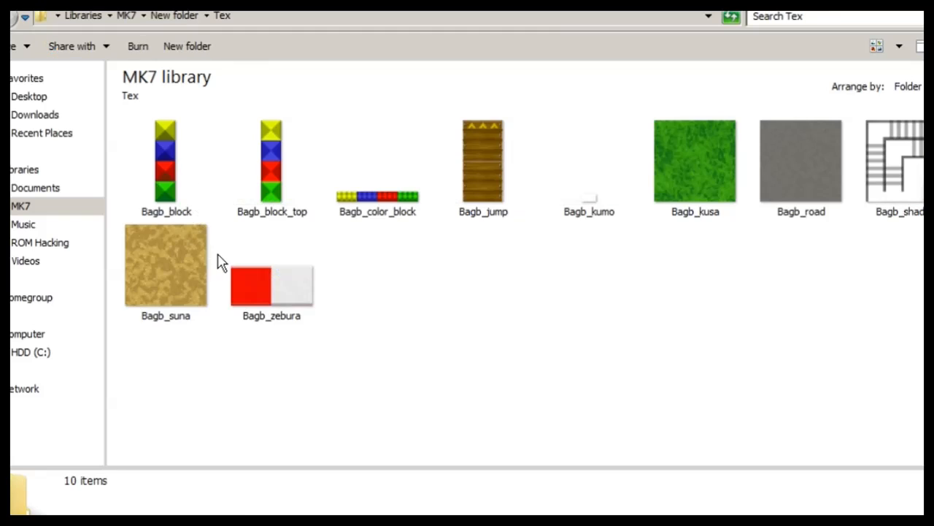
{"action": "mouse_move", "coordinate": [162, 338]}
{"action": "left_mouse_down"}
{"action": "mouse_move", "coordinate": [477, 131]}
{"action": "mouse_move", "coordinate": [876, 131]}
{"action": "left_mouse_up"}
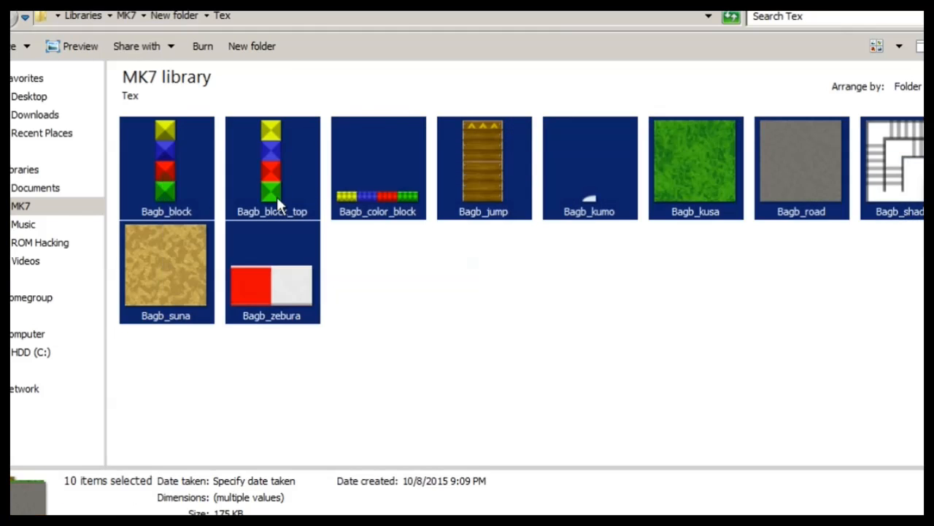
Preview the exported textures one after another from Bagb_block to Bagb_zebura, and return to the Tex folder
{"action": "double_click", "coordinate": [151, 196]}
{"action": "key", "text": "Right"}
{"action": "key", "text": "Right"}
{"action": "key", "text": "Right"}
{"action": "key", "text": "Right"}
{"action": "key", "text": "Right"}
{"action": "key", "text": "Right"}
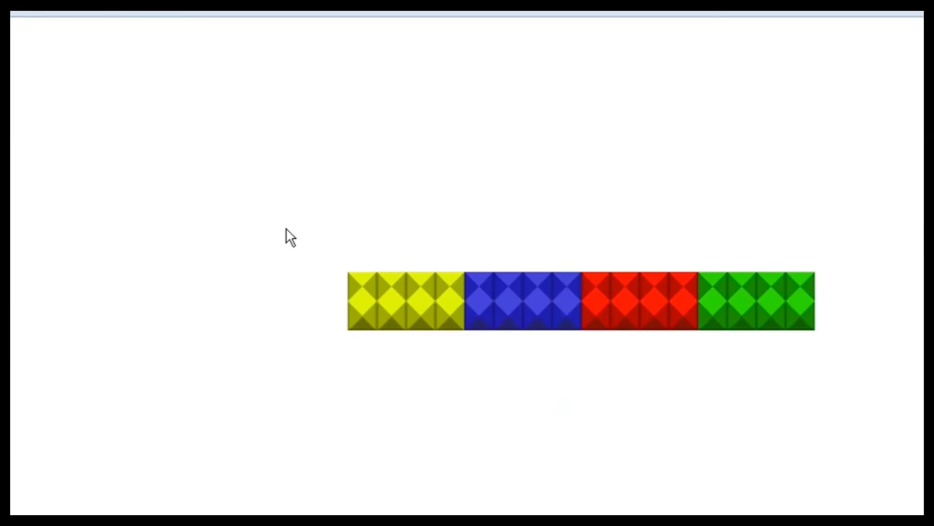
{"action": "key", "text": "Right"}
{"action": "key", "text": "Right"}
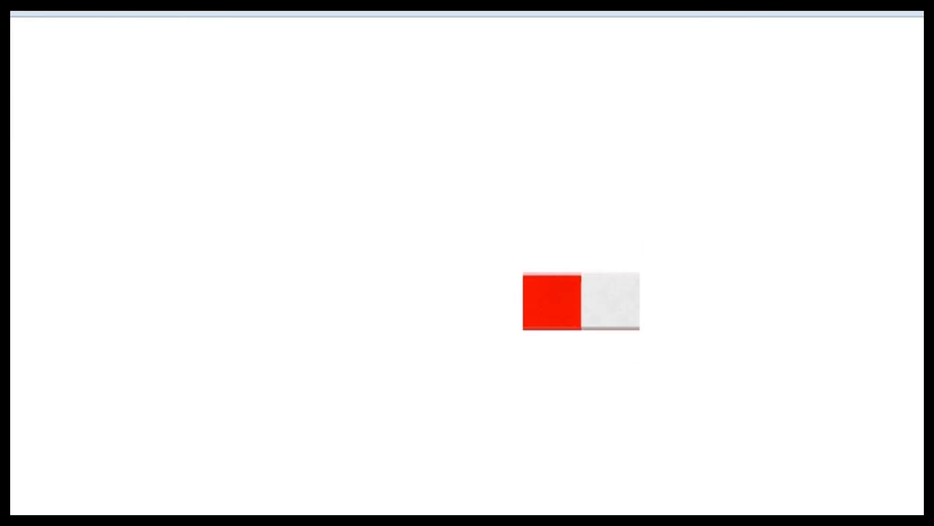
{"action": "key", "text": "Escape"}
{"action": "left_click", "coordinate": [398, 425]}
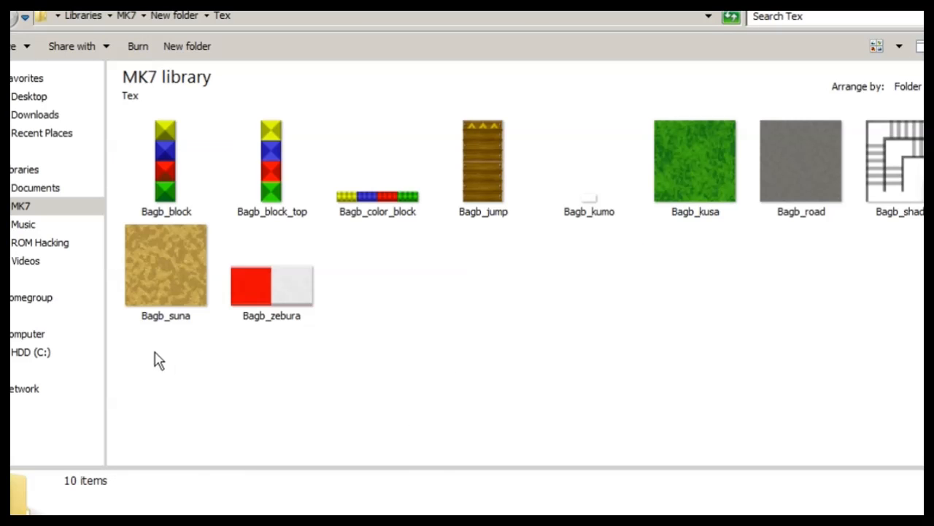
Open all textures of the Tex folder for editing in Paint.NET and bring its Colors and History windows fully into view
{"action": "left_click_drag", "start_coordinate": [154, 363], "coordinate": [902, 174]}
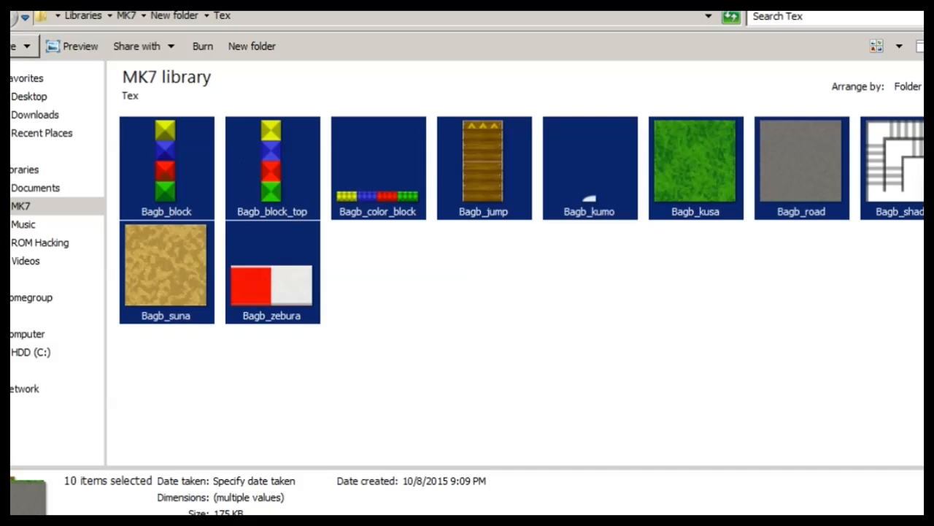
{"action": "right_click", "coordinate": [229, 122]}
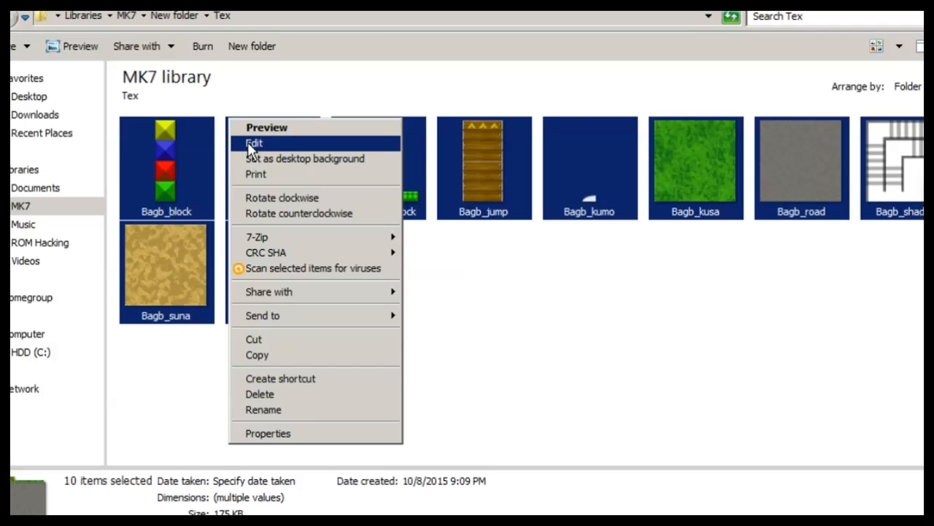
{"action": "left_click", "coordinate": [262, 143]}
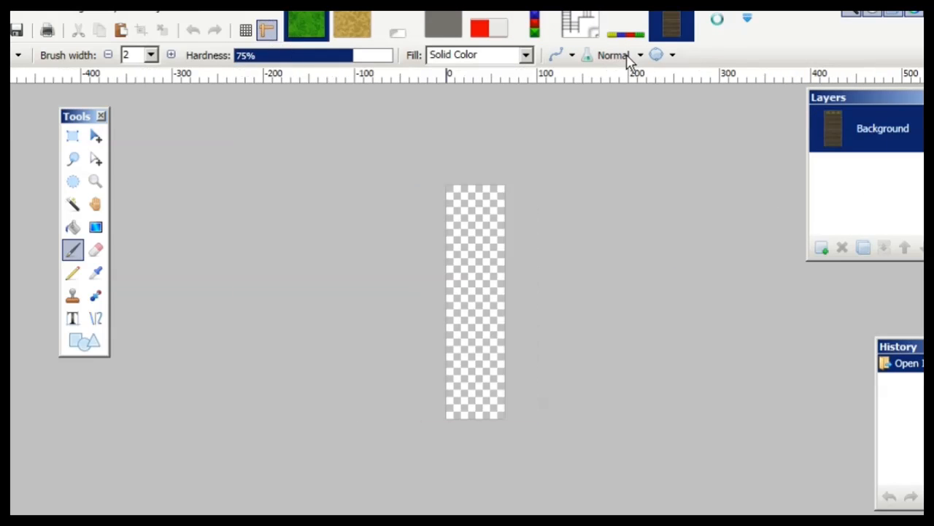
{"action": "left_click_drag", "start_coordinate": [933, 175], "coordinate": [689, 296]}
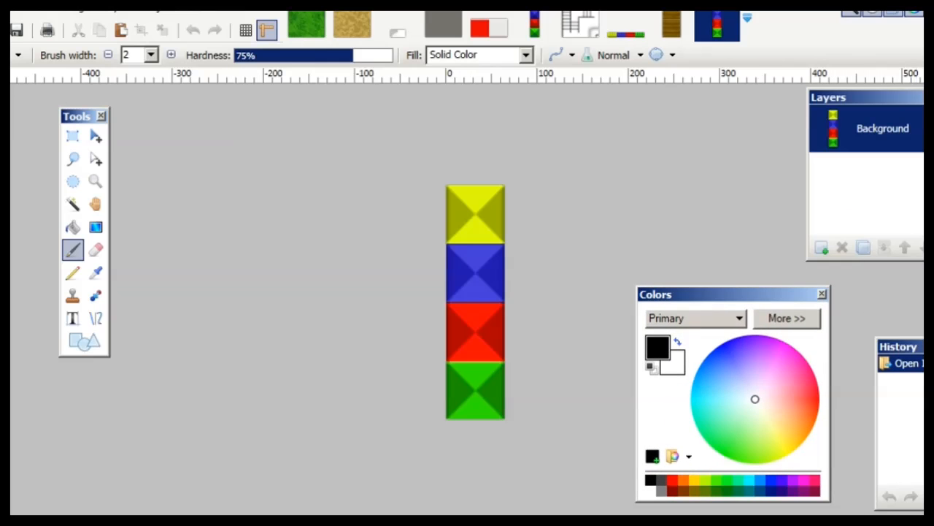
{"action": "left_click_drag", "start_coordinate": [883, 348], "coordinate": [843, 342]}
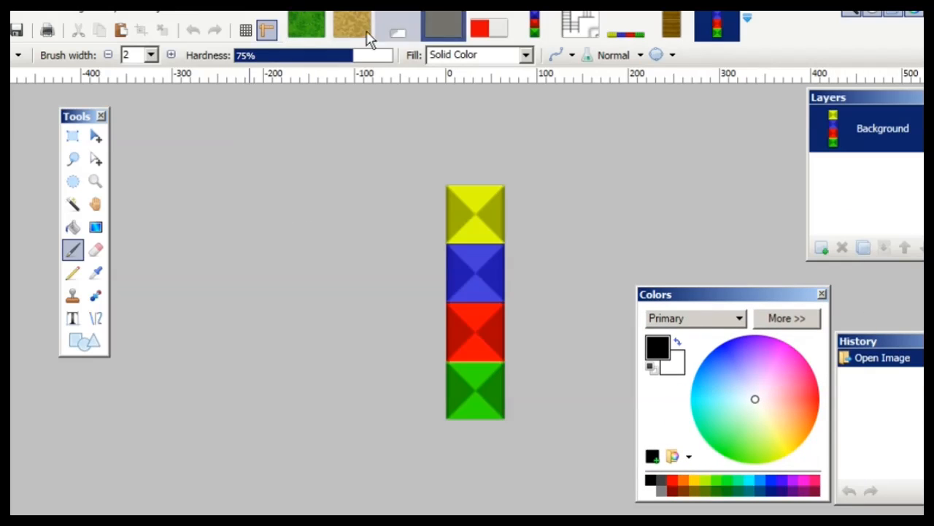
Try a hue of 12 on the green grass texture with the Hue / Saturation adjustment
{"action": "left_click", "coordinate": [301, 28]}
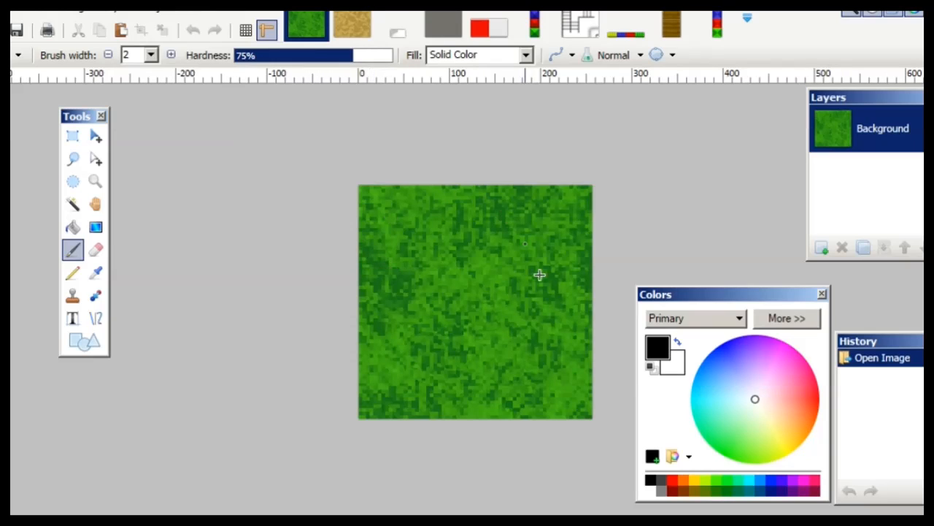
{"action": "left_click", "coordinate": [160, 6]}
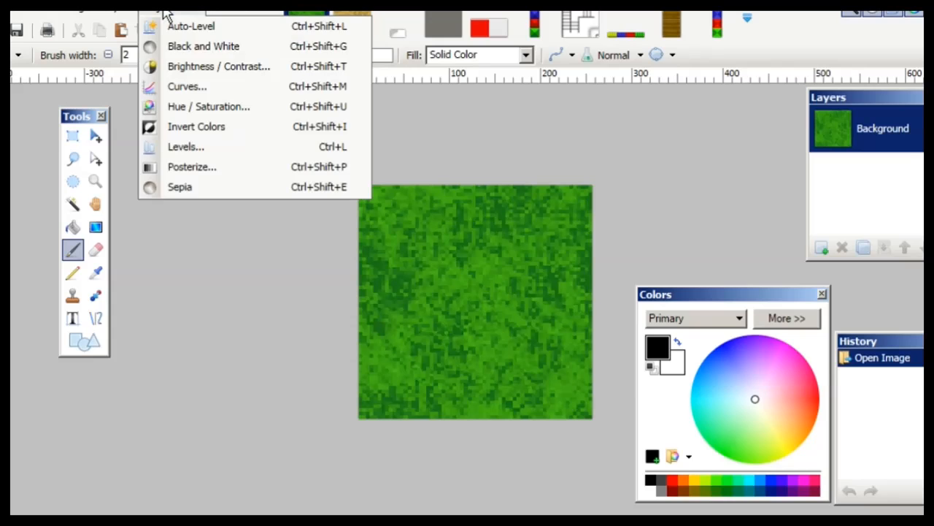
{"action": "left_click", "coordinate": [235, 108]}
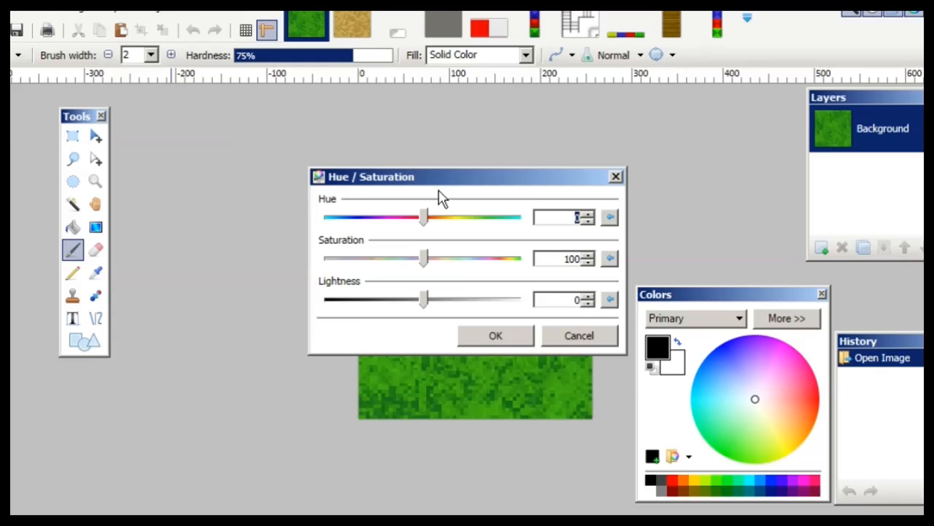
{"action": "left_click_drag", "start_coordinate": [435, 184], "coordinate": [141, 316]}
{"action": "mouse_move", "coordinate": [135, 355]}
{"action": "left_mouse_down"}
{"action": "mouse_move", "coordinate": [218, 353]}
{"action": "mouse_move", "coordinate": [71, 357]}
{"action": "mouse_move", "coordinate": [140, 353]}
{"action": "left_mouse_up"}
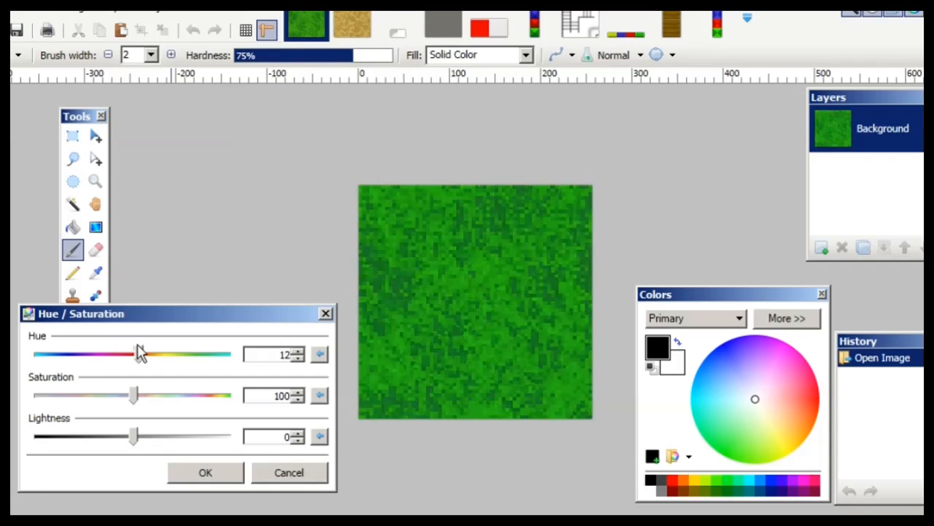
{"action": "left_click", "coordinate": [277, 473]}
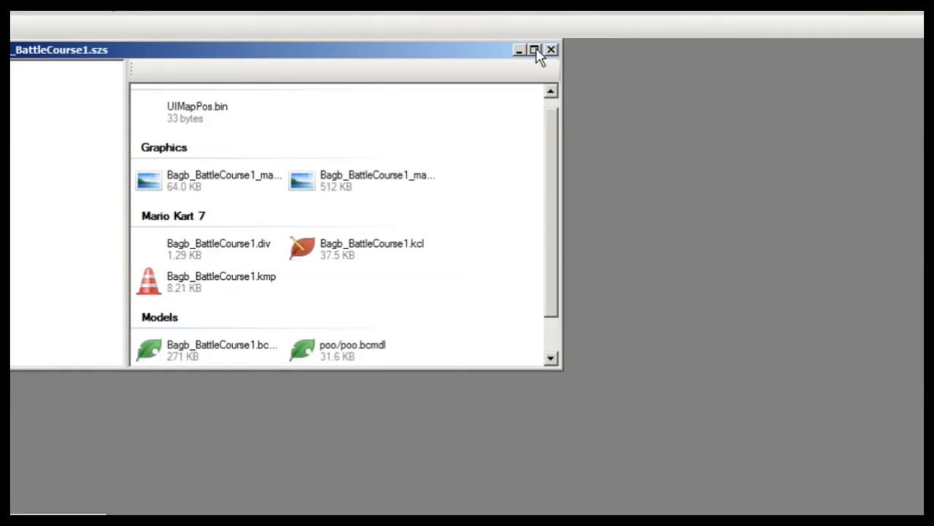
In Every File Explorer, open the Gctr_MarioCircuit archive from the MK7 library's romfs Course folder and load its Gctr_MarioCircuit.bcmdl model
{"action": "left_click", "coordinate": [534, 49]}
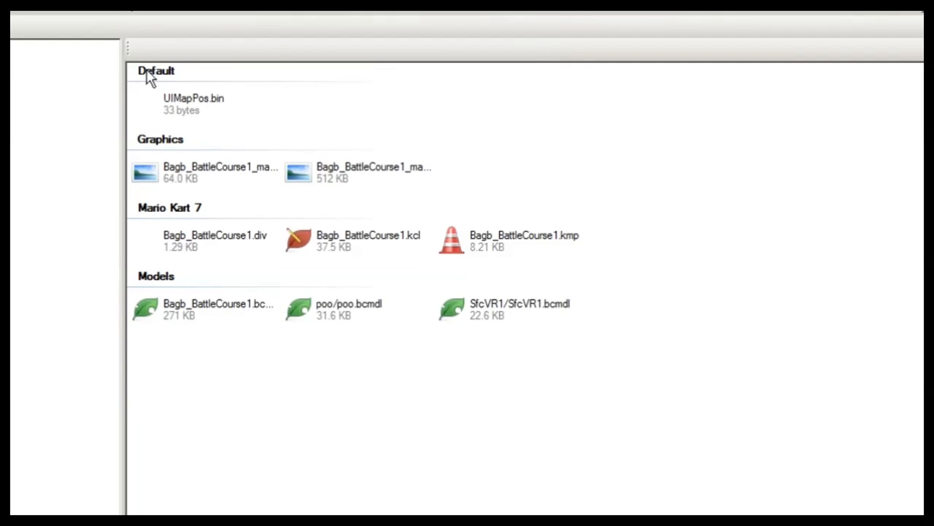
{"action": "left_click", "coordinate": [14, 11]}
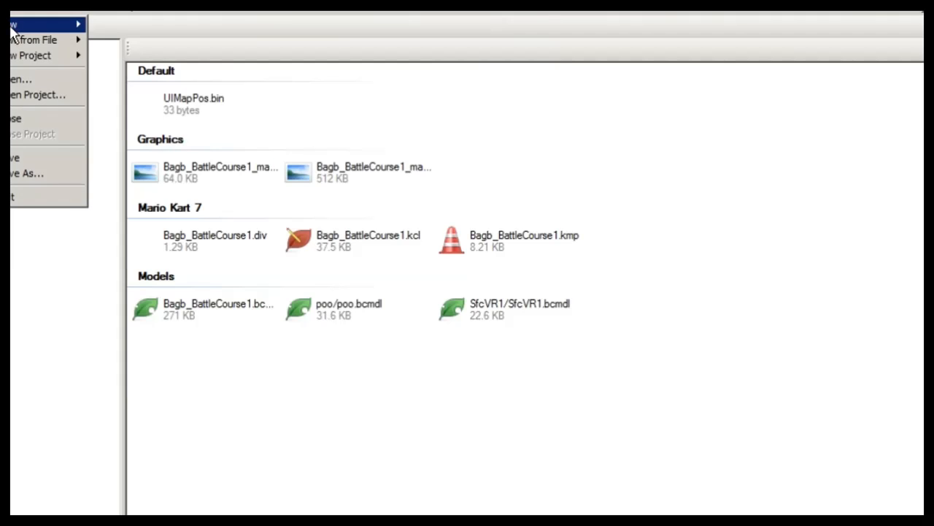
{"action": "left_click", "coordinate": [17, 78]}
{"action": "left_click", "coordinate": [41, 195]}
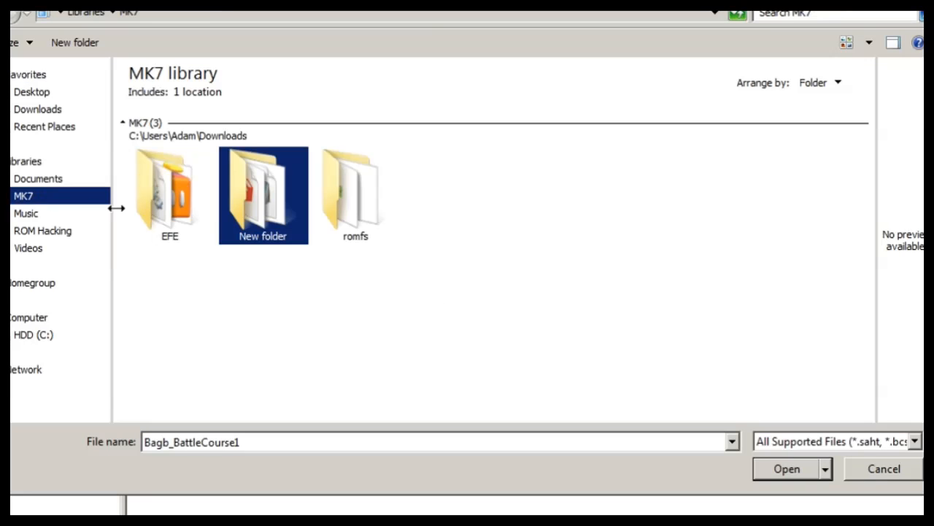
{"action": "double_click", "coordinate": [371, 244]}
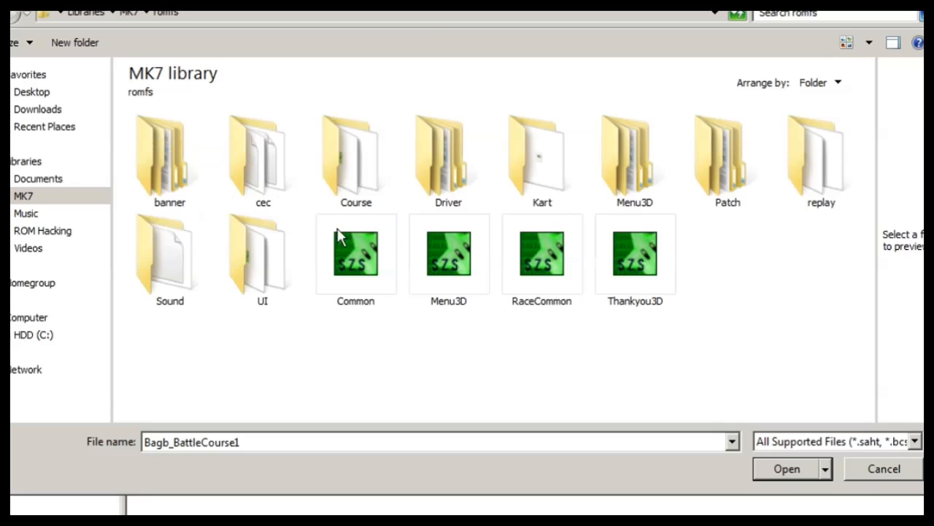
{"action": "double_click", "coordinate": [356, 197]}
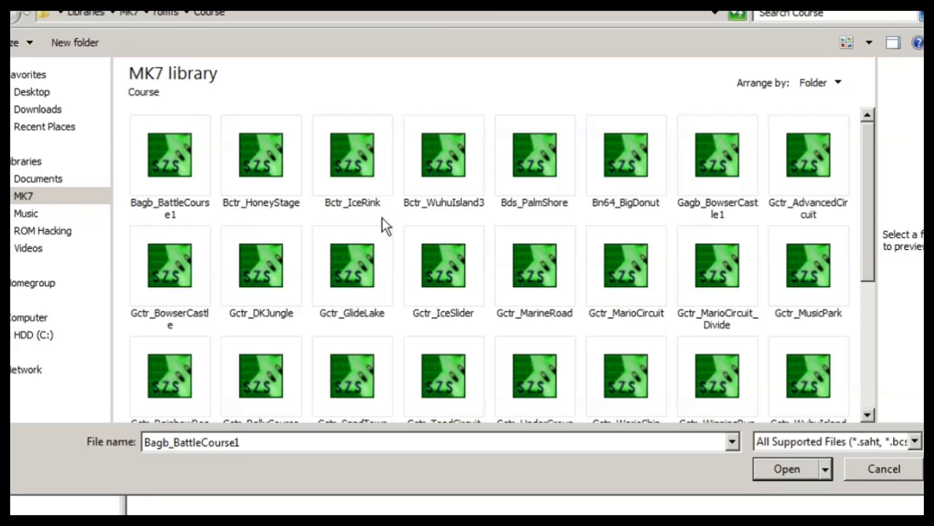
{"action": "left_click_drag", "start_coordinate": [867, 196], "coordinate": [806, 244]}
{"action": "double_click", "coordinate": [636, 206]}
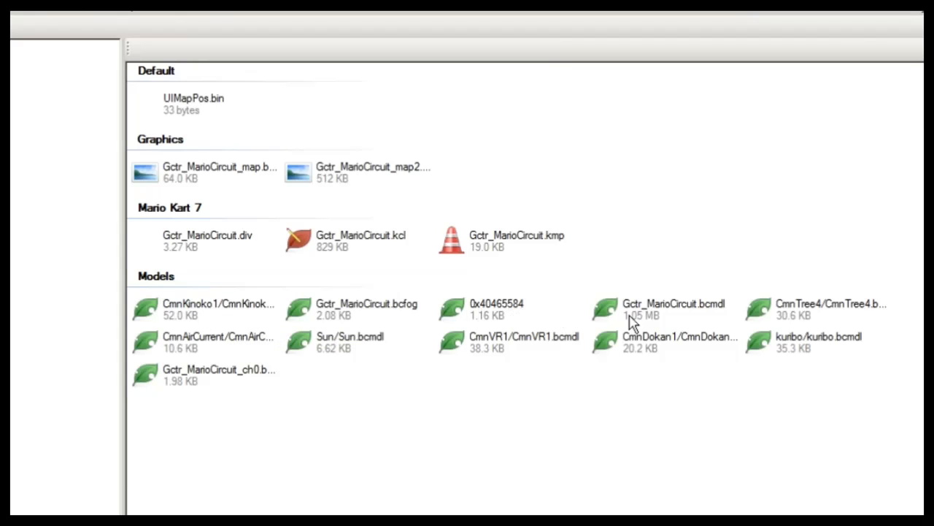
{"action": "left_click", "coordinate": [656, 321]}
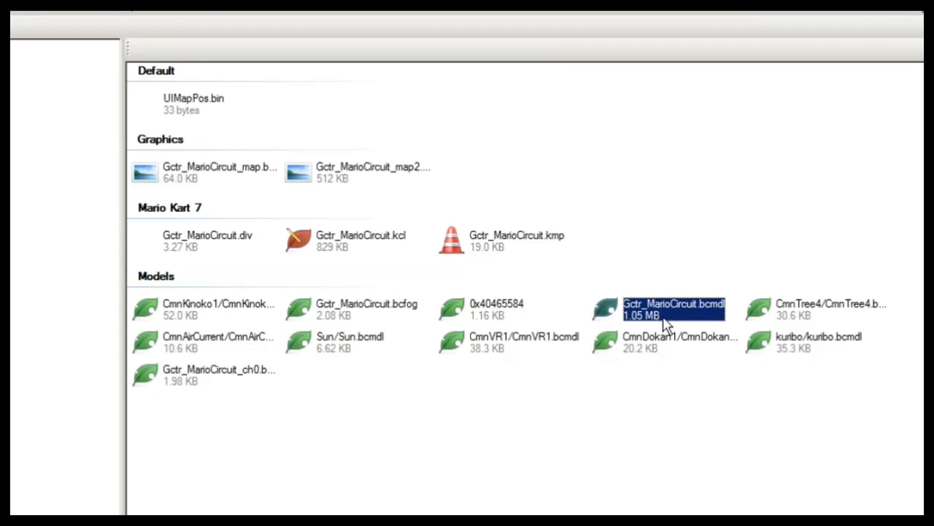
{"action": "double_click", "coordinate": [666, 321]}
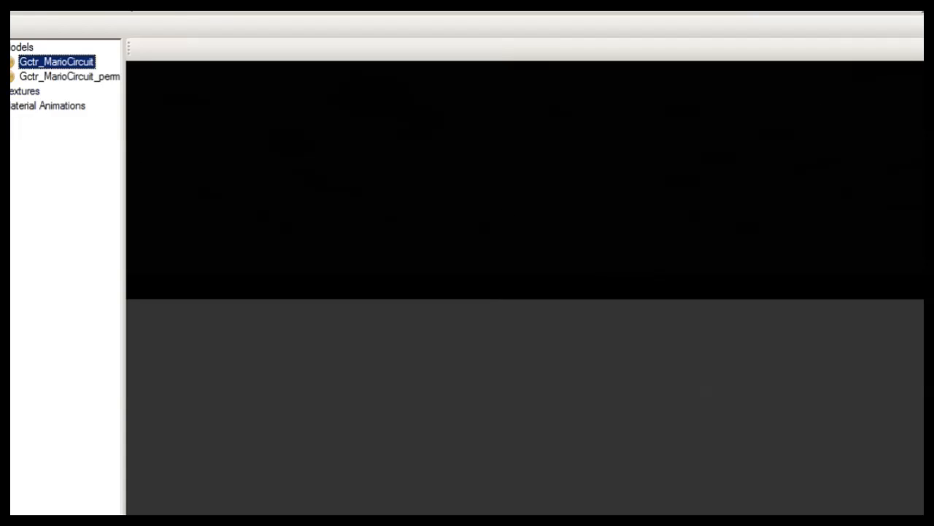
List the textures of the Gctr_MarioCircuit model file and preview cdu_airarrow and cdu_airarrow_nrm
{"action": "double_click", "coordinate": [24, 91]}
{"action": "left_click", "coordinate": [29, 106]}
{"action": "left_click", "coordinate": [33, 120]}
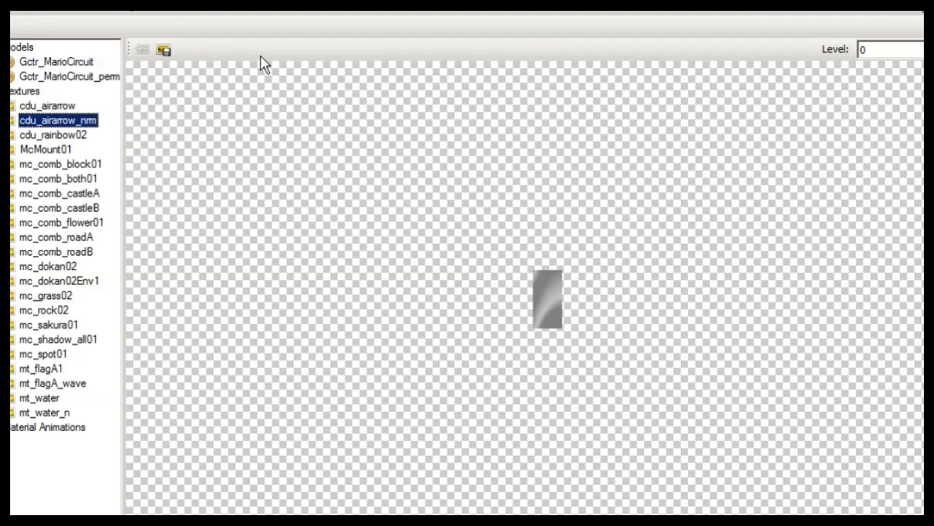
{"action": "left_click", "coordinate": [41, 63]}
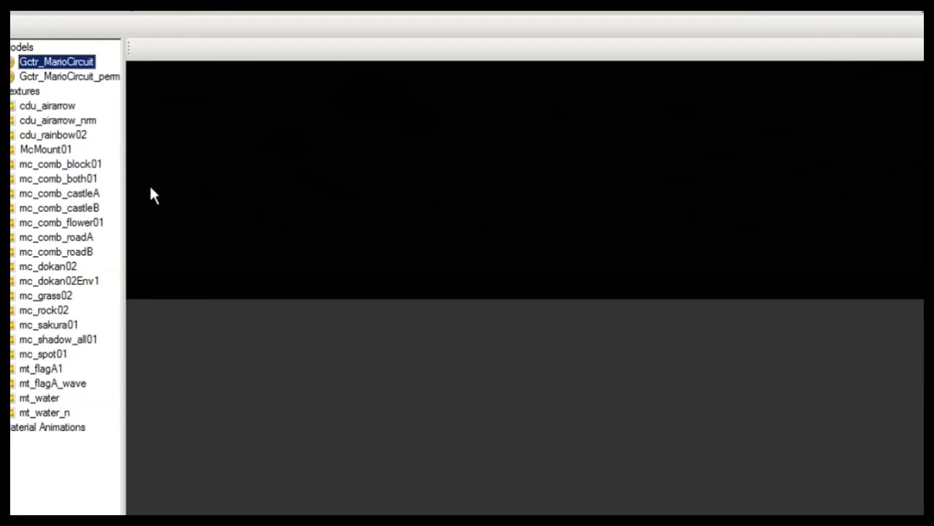
{"action": "left_click", "coordinate": [65, 106]}
{"action": "left_click", "coordinate": [80, 120]}
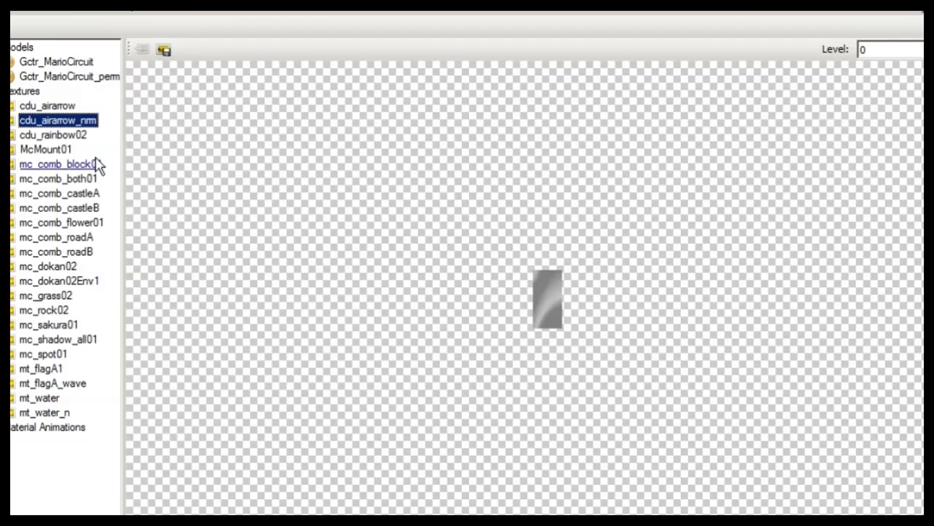
Preview the Gctr_MarioCircuit textures one after another down to mc_dokan02, and return to mc_comb_roadA
{"action": "key", "text": "Down"}
{"action": "key", "text": "Down"}
{"action": "key", "text": "Down"}
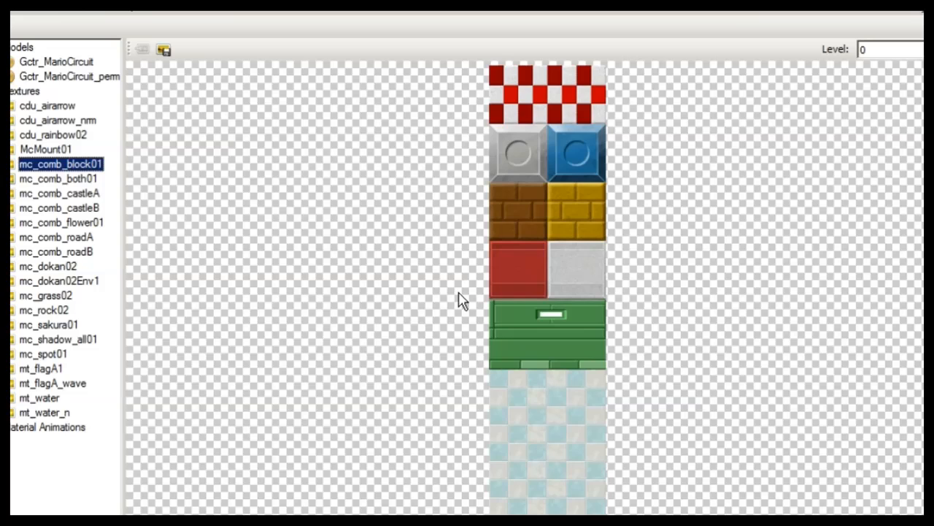
{"action": "key", "text": "Down"}
{"action": "key", "text": "Down"}
{"action": "key", "text": "Down"}
{"action": "key", "text": "Down"}
{"action": "key", "text": "Down"}
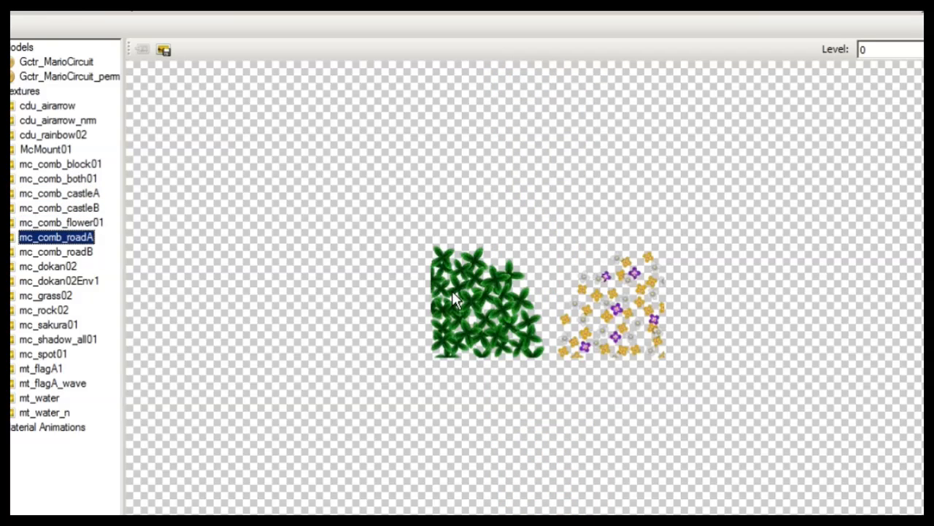
{"action": "key", "text": "Down"}
{"action": "key", "text": "Down"}
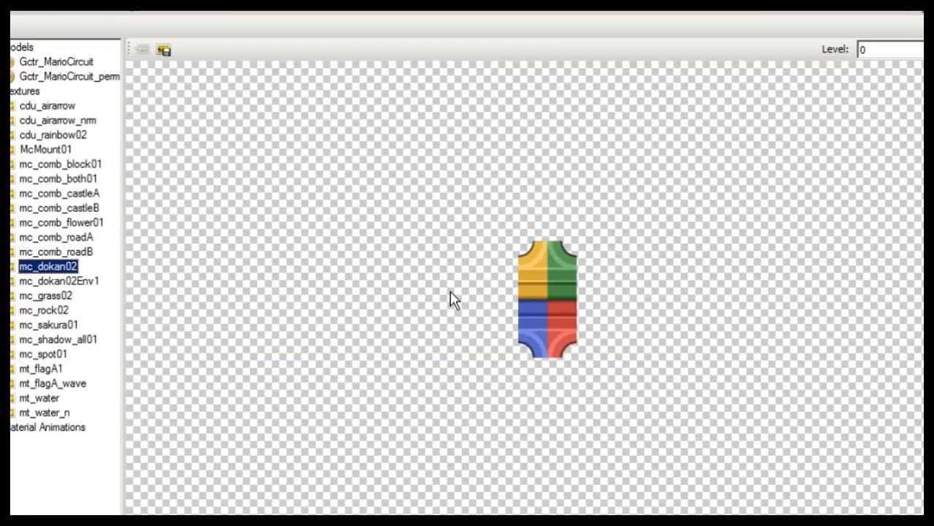
{"action": "key", "text": "Up"}
{"action": "key", "text": "Down"}
{"action": "key", "text": "Up"}
{"action": "key", "text": "Up"}
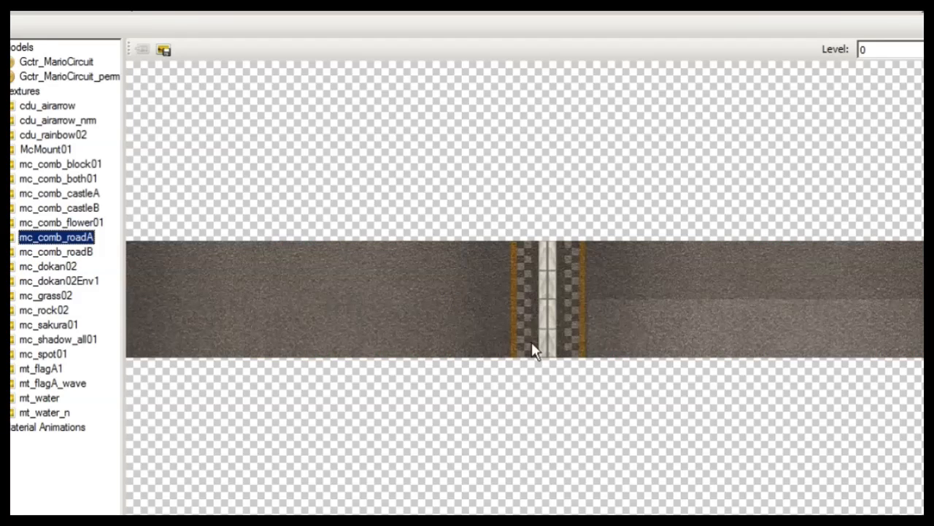
Begin exporting mc_comb_roadA as a PNG image and create a folder named Imported Textures inside the MK7 library's New folder
{"action": "left_click", "coordinate": [163, 49]}
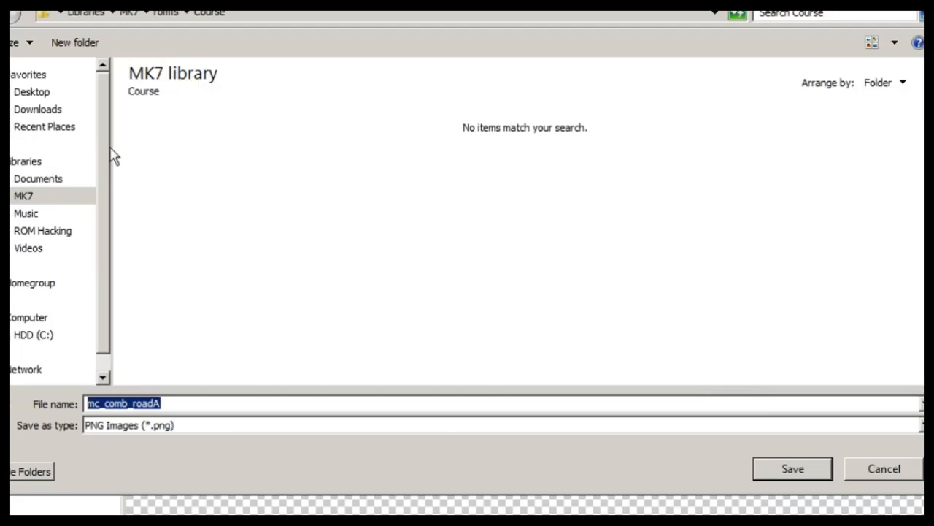
{"action": "left_click", "coordinate": [31, 205]}
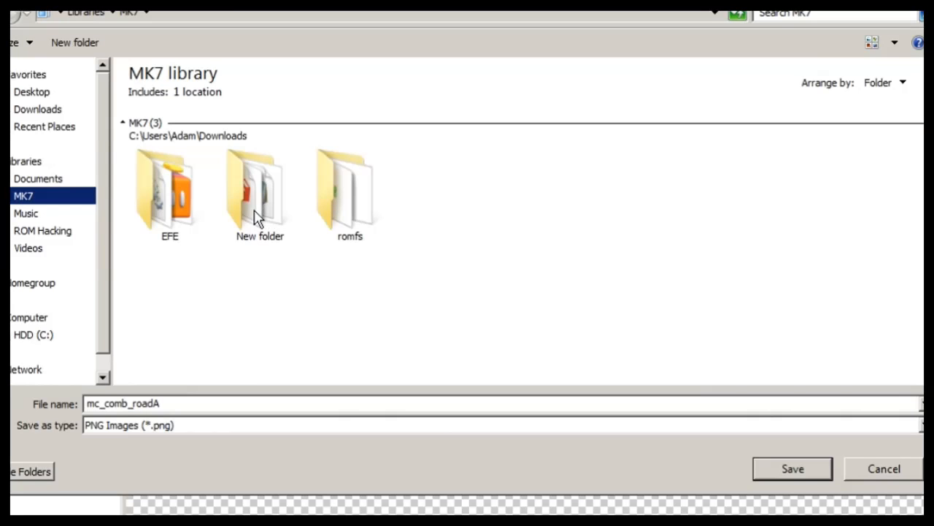
{"action": "double_click", "coordinate": [255, 213]}
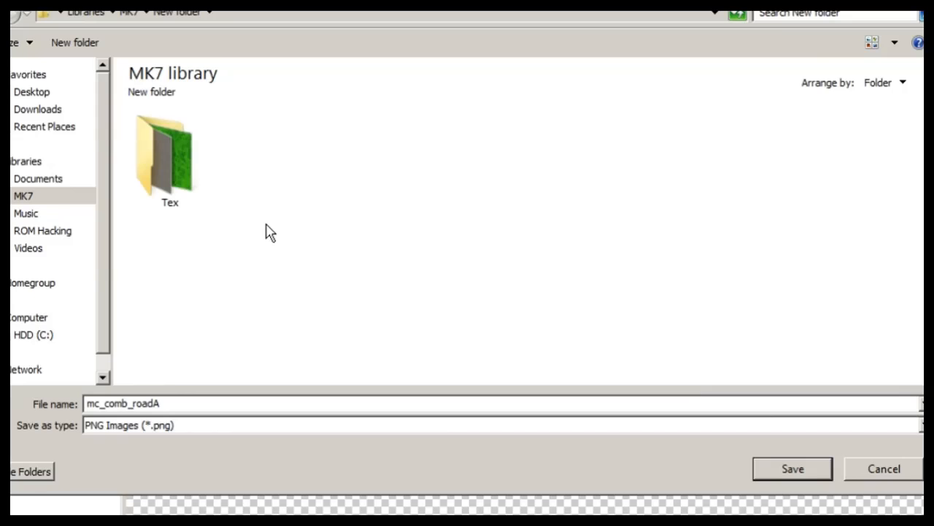
{"action": "left_click", "coordinate": [29, 198]}
{"action": "left_click", "coordinate": [271, 214]}
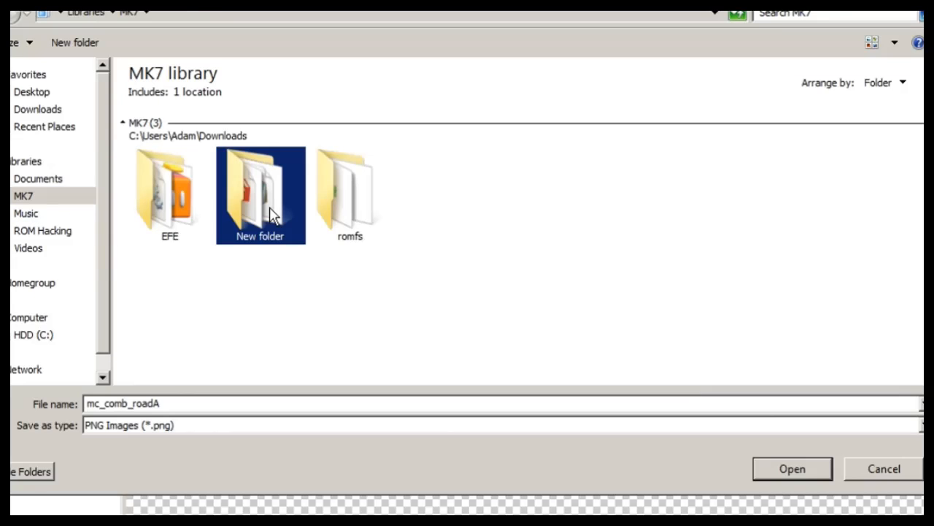
{"action": "double_click", "coordinate": [271, 214]}
{"action": "left_click", "coordinate": [185, 189]}
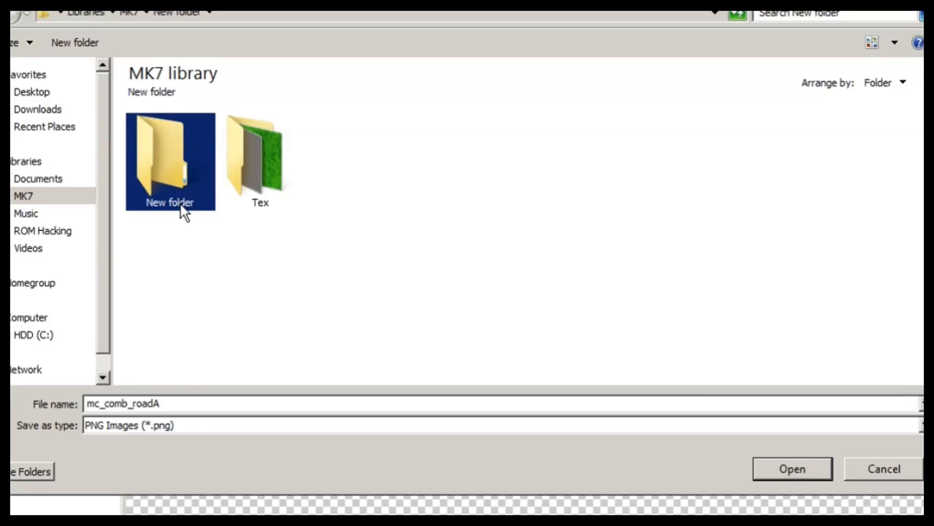
{"action": "left_click", "coordinate": [182, 206]}
{"action": "type", "text": "Imporrted Textures"}
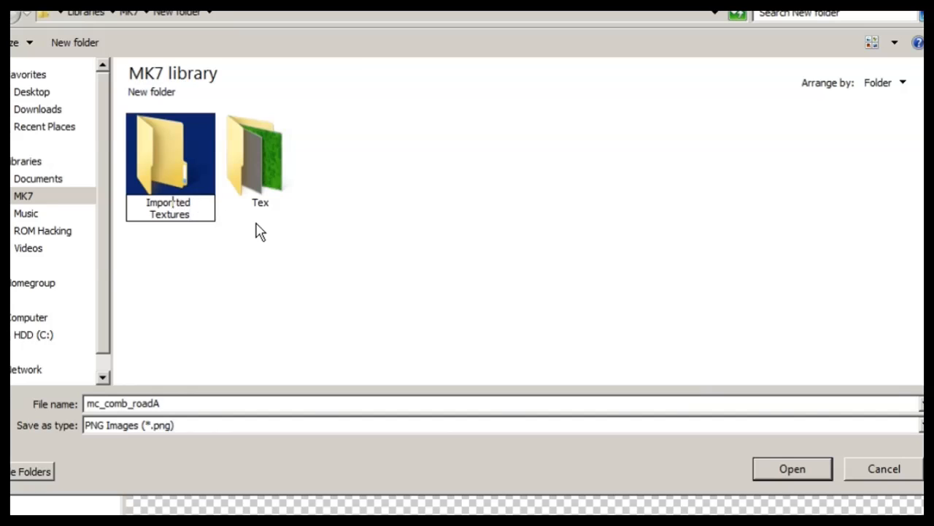
{"action": "key", "text": "Return"}
Save the mc_comb_roadA texture as a PNG image in the Imported Textures folder
{"action": "double_click", "coordinate": [163, 173]}
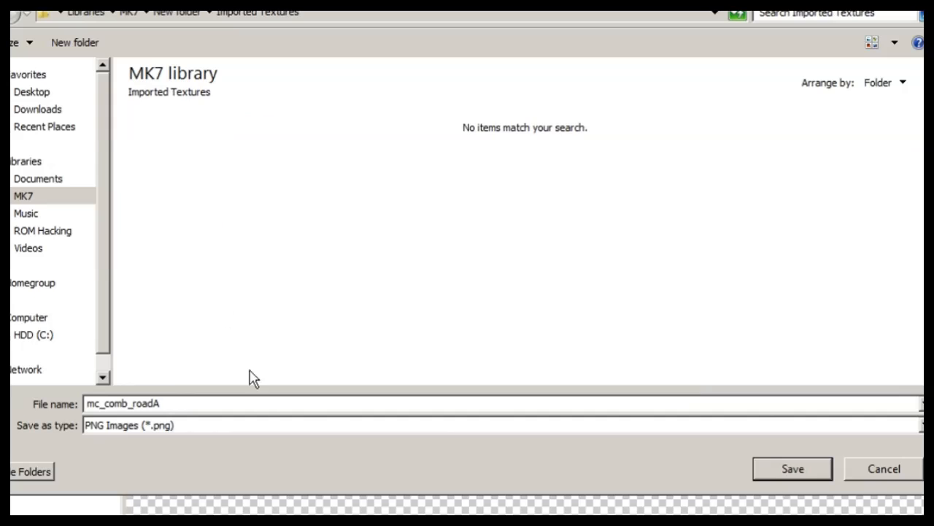
{"action": "left_click", "coordinate": [208, 432]}
{"action": "left_click", "coordinate": [166, 440]}
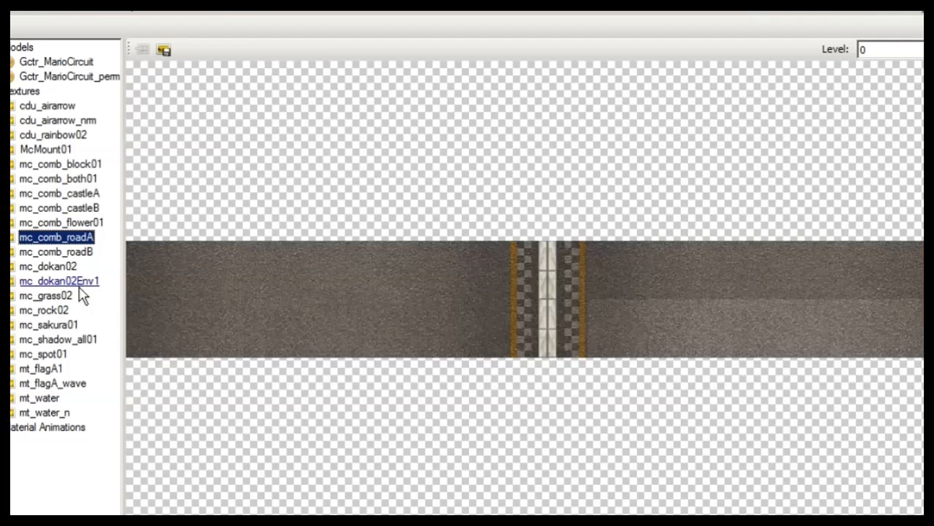
Preview the remaining textures from mc_comb_roadB to mt_water_n, and return to mt_water
{"action": "key", "text": "Down"}
{"action": "key", "text": "Down"}
{"action": "key", "text": "Down"}
{"action": "key", "text": "Down"}
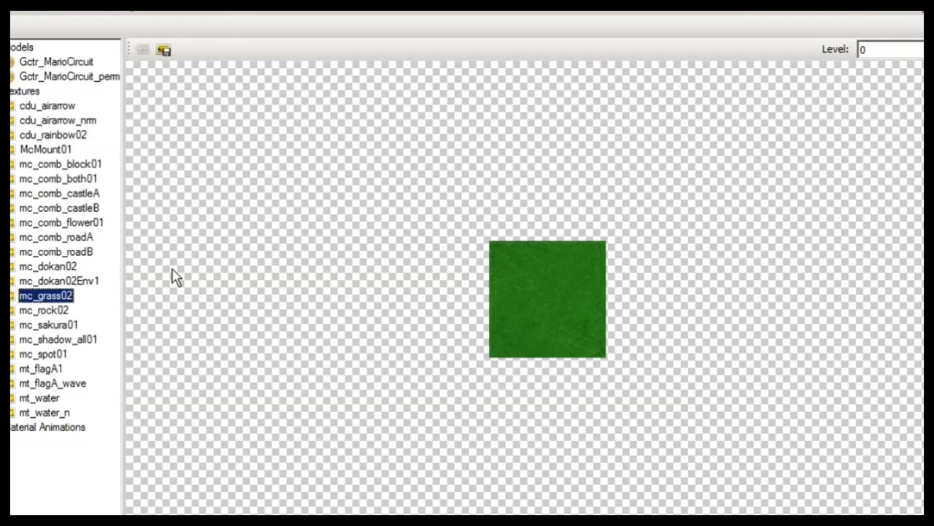
{"action": "key", "text": "Down"}
{"action": "key", "text": "Down"}
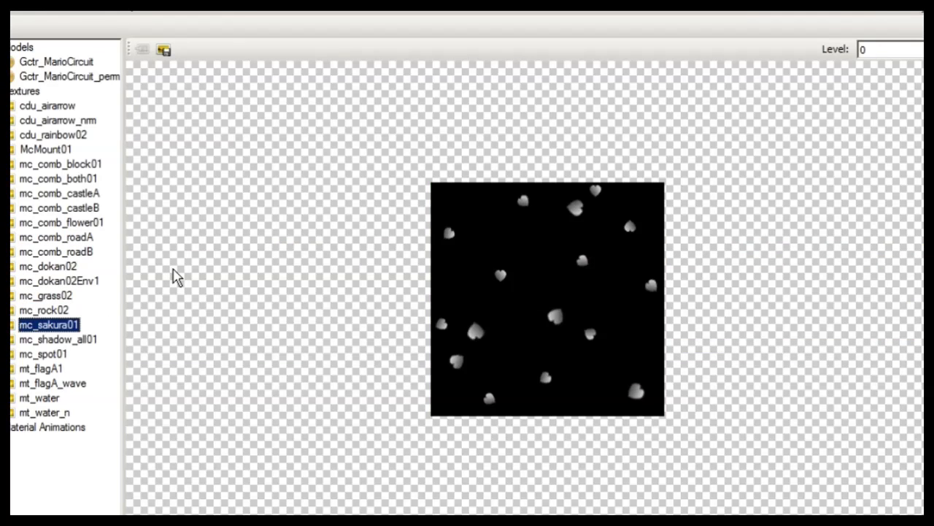
{"action": "key", "text": "Down"}
{"action": "key", "text": "Down"}
{"action": "key", "text": "Down"}
{"action": "key", "text": "Down"}
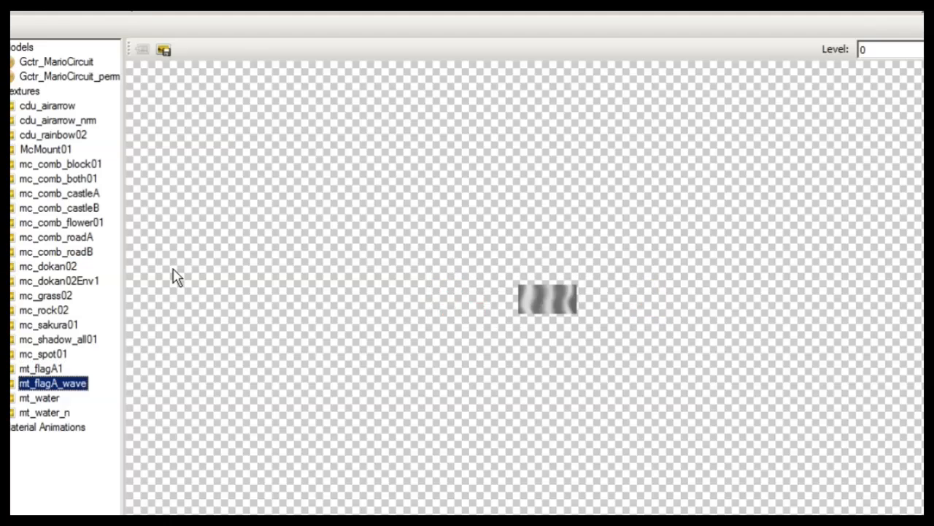
{"action": "key", "text": "Down"}
{"action": "key", "text": "Down"}
{"action": "key", "text": "Up"}
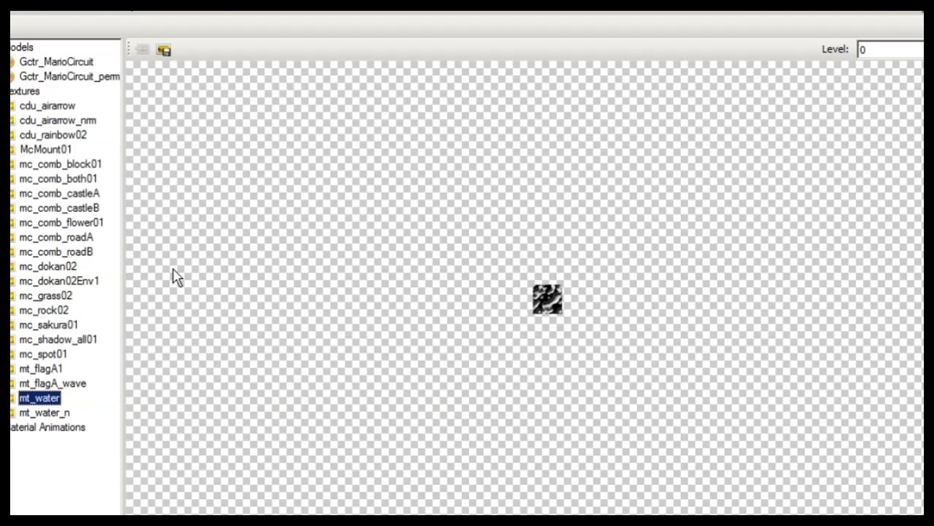
Go back up through the textures from mt_flagA_wave to mc_comb_both01 to find another one worth exporting
{"action": "key", "text": "Up"}
{"action": "key", "text": "Up"}
{"action": "key", "text": "Up"}
{"action": "key", "text": "Up"}
{"action": "key", "text": "Up"}
{"action": "key", "text": "Up"}
{"action": "key", "text": "Up"}
{"action": "key", "text": "Up"}
{"action": "key", "text": "Up"}
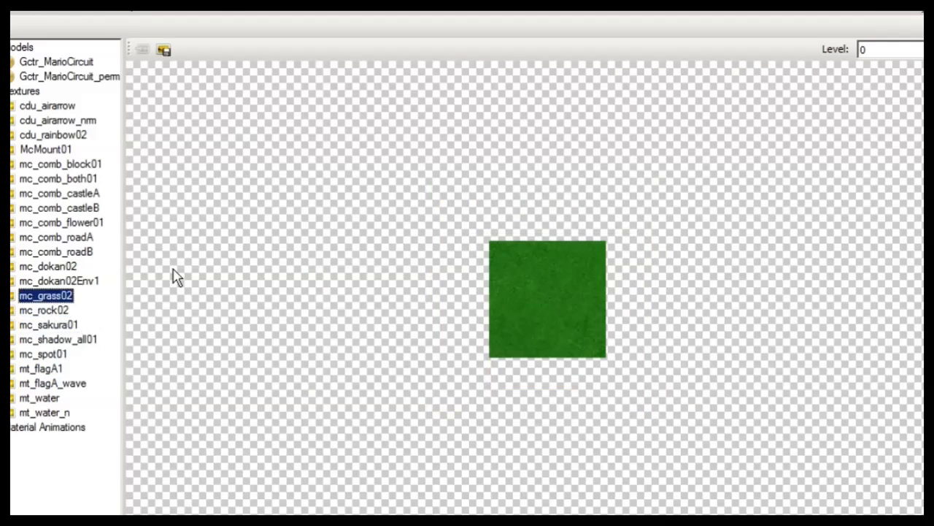
{"action": "key", "text": "Up"}
{"action": "key", "text": "Up"}
{"action": "key", "text": "Up"}
{"action": "key", "text": "Up"}
{"action": "key", "text": "Up"}
{"action": "key", "text": "Up"}
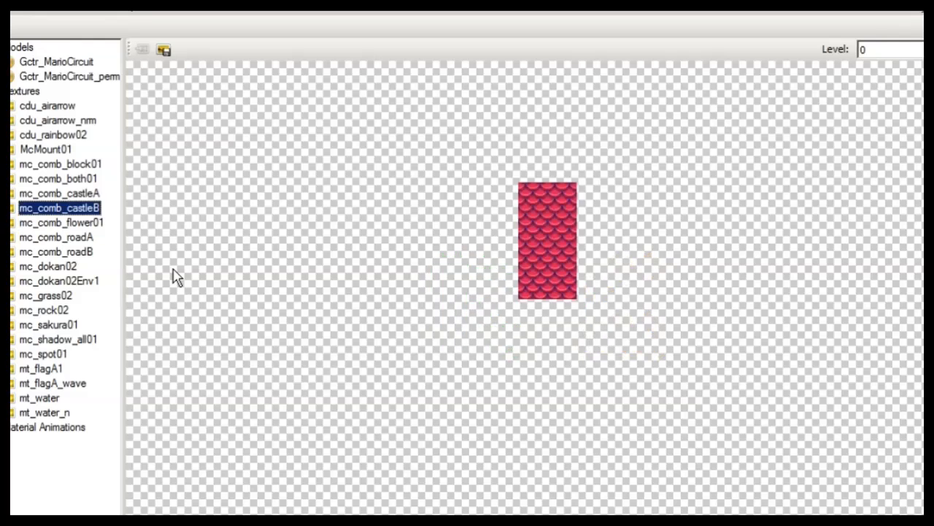
{"action": "key", "text": "Up"}
{"action": "key", "text": "Down"}
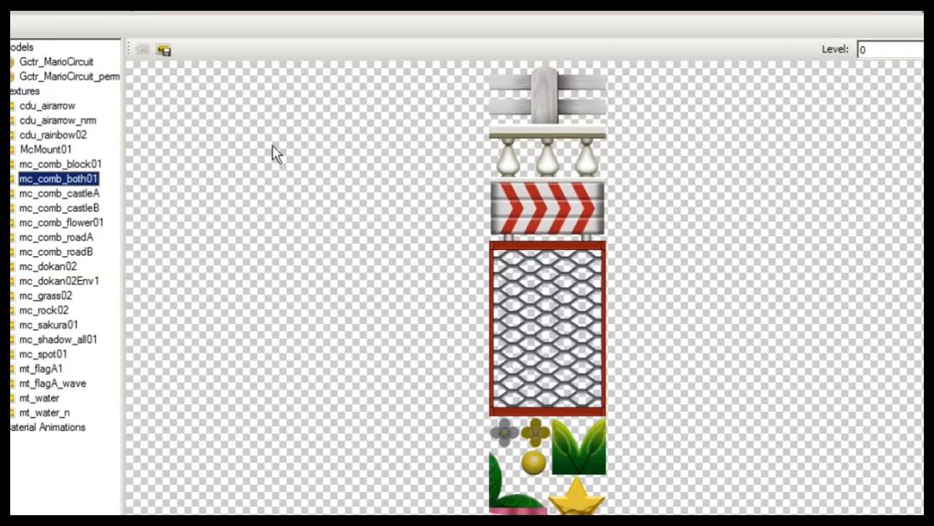
Switch to the open Bagb_BattleCourse1.bcmdl file and view its course model
{"action": "left_click", "coordinate": [108, 14]}
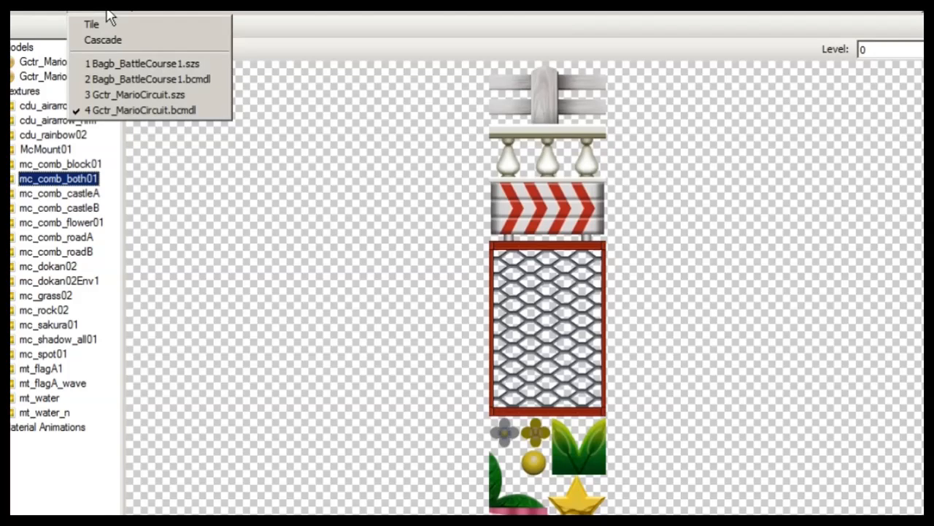
{"action": "left_click", "coordinate": [128, 79]}
{"action": "left_click", "coordinate": [558, 356]}
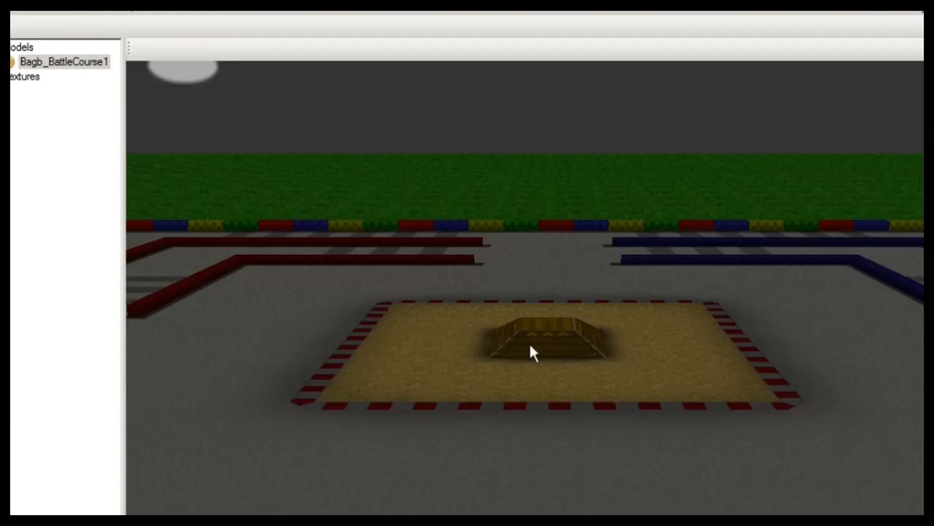
Return to Gctr_MarioCircuit.bcmdl and export its mc_comb_both01 texture as a PNG image into Imported Textures
{"action": "left_click", "coordinate": [102, 14]}
{"action": "left_click", "coordinate": [136, 111]}
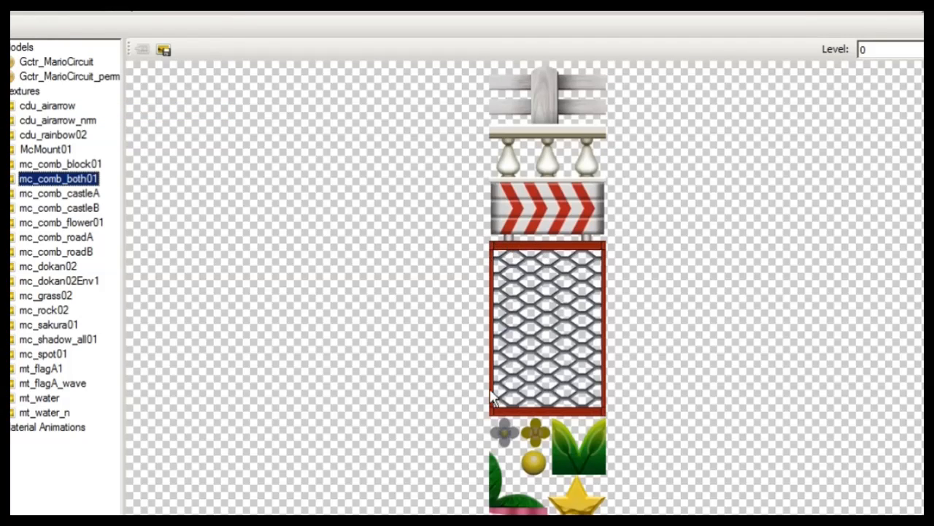
{"action": "left_click", "coordinate": [164, 50]}
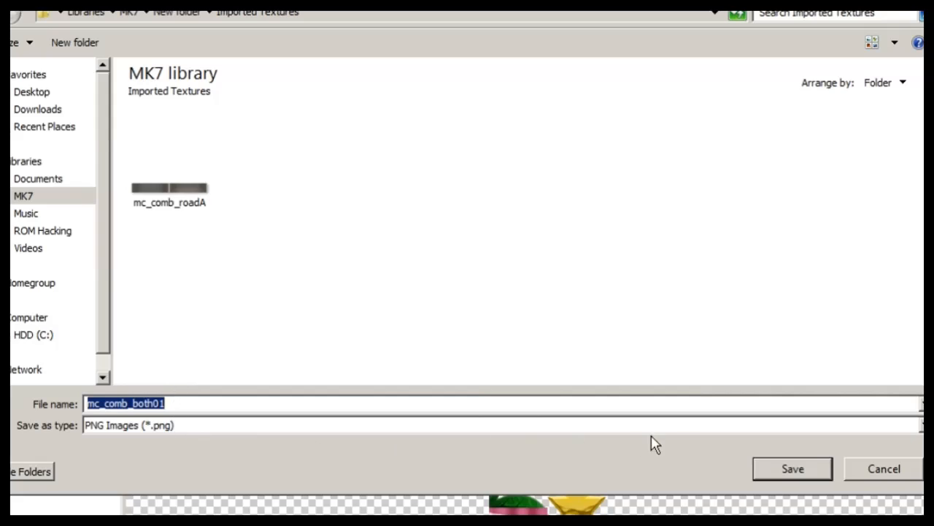
{"action": "left_click", "coordinate": [816, 476]}
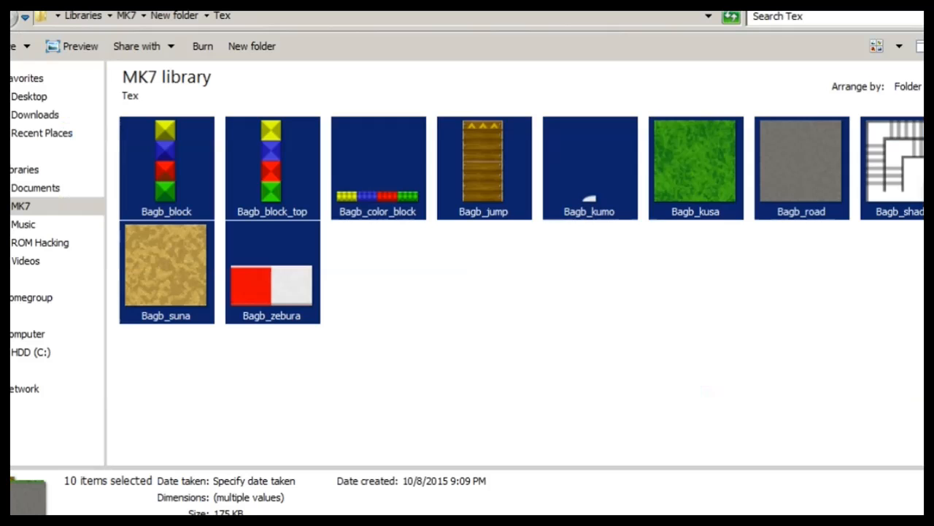
In Windows Explorer, open the Imported Textures folder inside New folder and check the exported mc_comb_both01 and mc_comb_roadA images
{"action": "left_click", "coordinate": [169, 15]}
{"action": "double_click", "coordinate": [175, 164]}
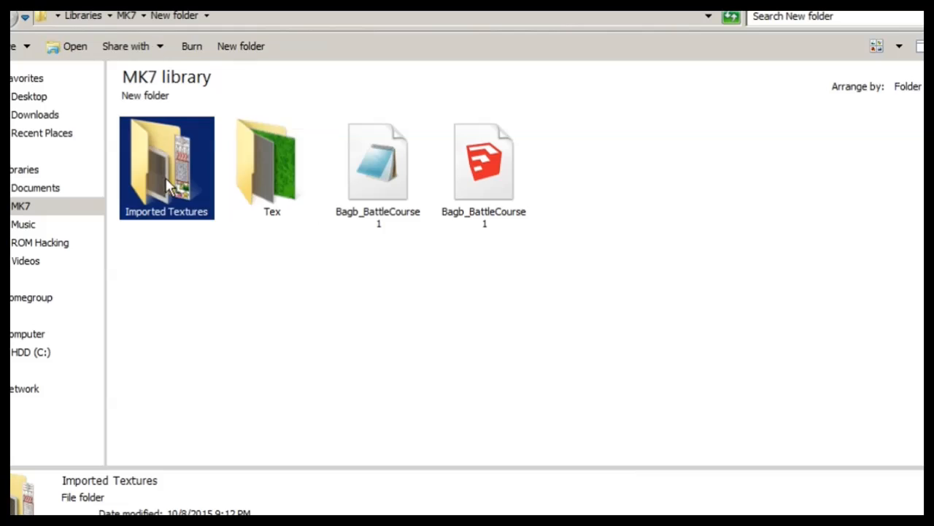
{"action": "left_click_drag", "start_coordinate": [343, 270], "coordinate": [147, 171]}
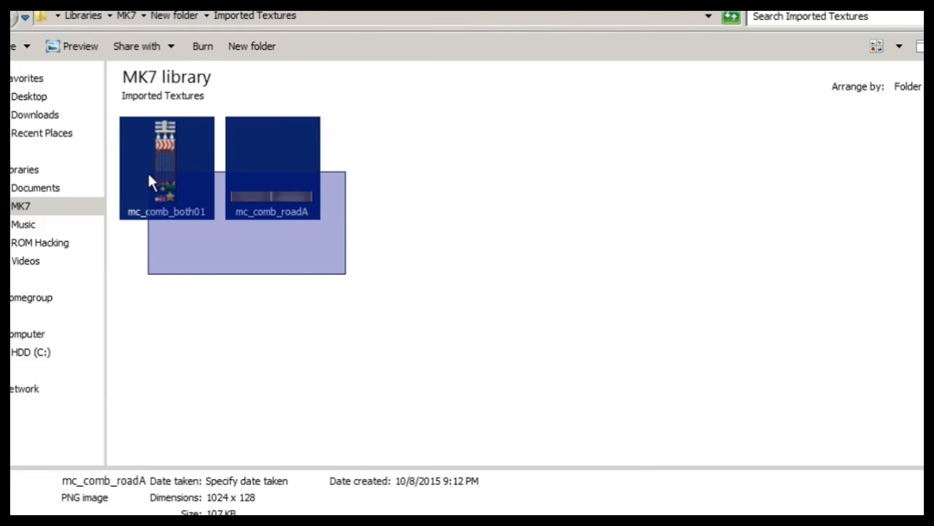
{"action": "left_click", "coordinate": [255, 294]}
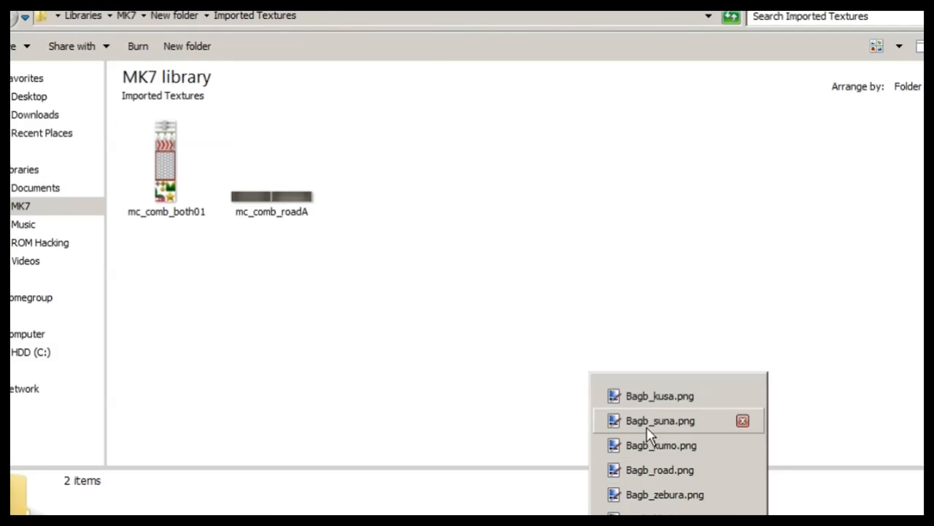
In Paint.NET, recolour the Bagb_kusa.png grass texture by applying a Hue / Saturation adjustment with a hue of -152
{"action": "left_click", "coordinate": [664, 401]}
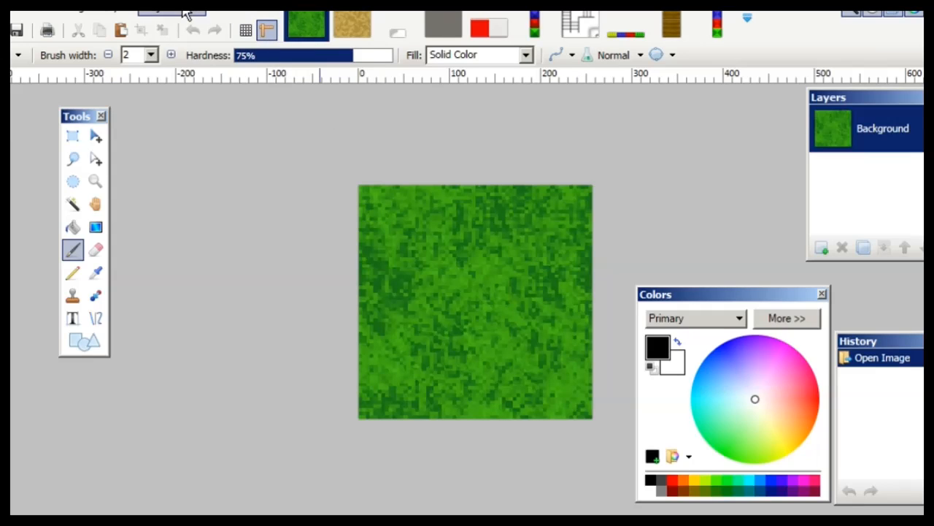
{"action": "left_click", "coordinate": [187, 10]}
{"action": "left_click", "coordinate": [299, 111]}
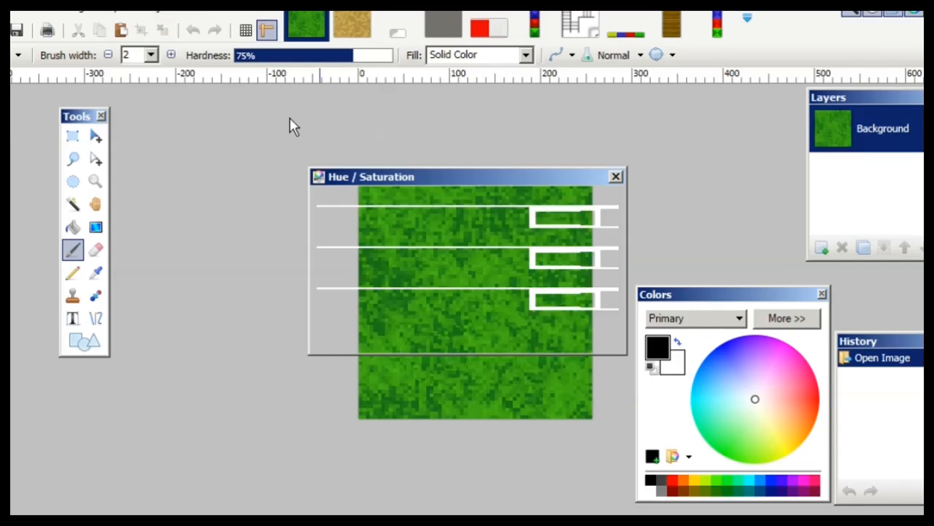
{"action": "left_click_drag", "start_coordinate": [358, 181], "coordinate": [26, 329]}
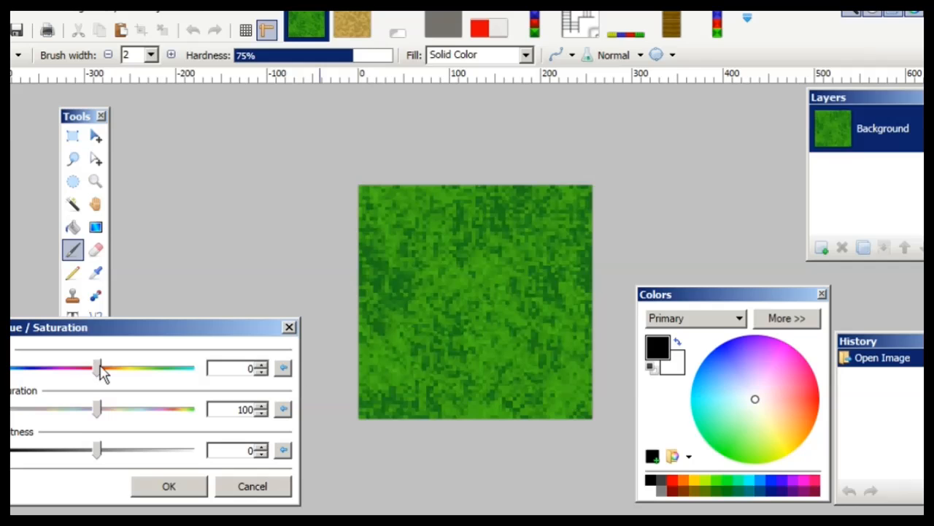
{"action": "left_click_drag", "start_coordinate": [100, 369], "coordinate": [21, 381]}
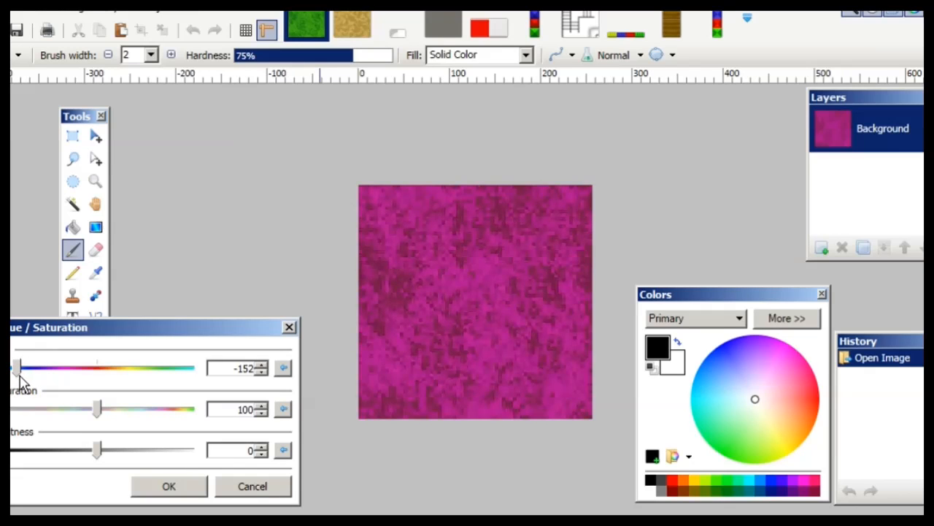
{"action": "left_click", "coordinate": [167, 485]}
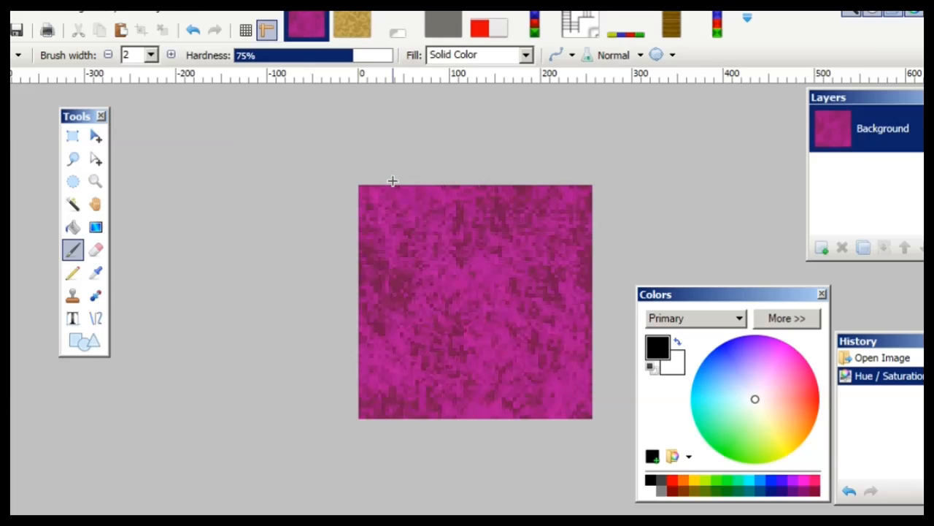
Save the recoloured magenta grass texture with auto-detected bit depth and close the image
{"action": "key", "text": "ctrl+s"}
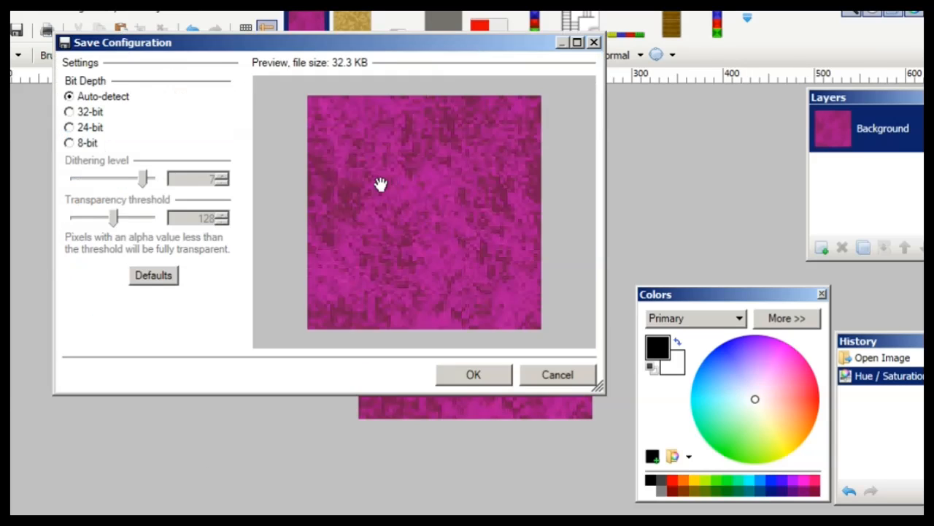
{"action": "left_click", "coordinate": [473, 375]}
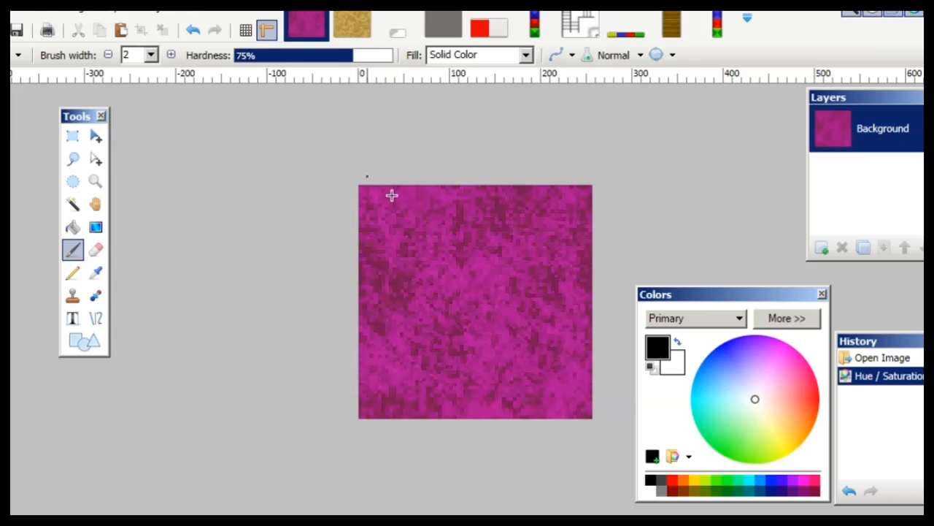
{"action": "left_click", "coordinate": [313, 21]}
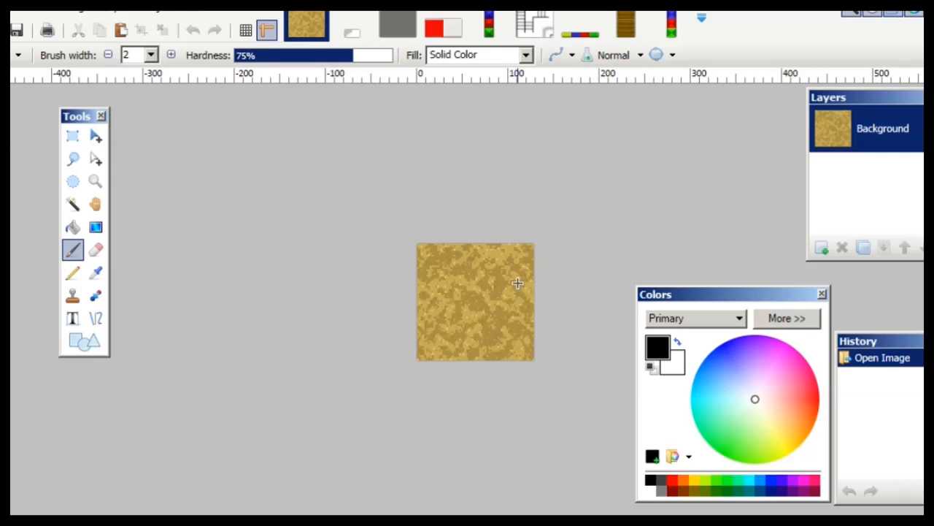
Recolour the sandy ground texture green by applying a Hue / Saturation adjustment with a hue of 80
{"action": "key", "text": "ctrl+shift+u"}
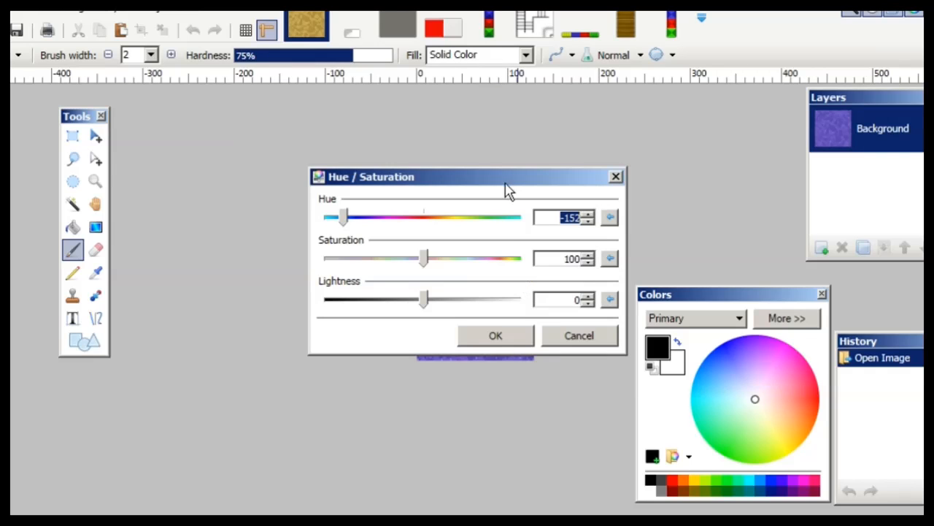
{"action": "left_click_drag", "start_coordinate": [509, 190], "coordinate": [278, 330]}
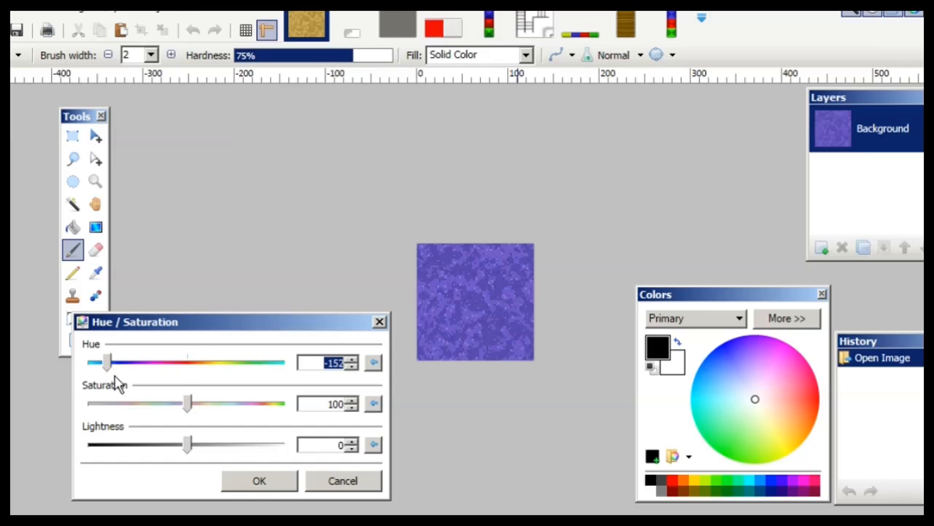
{"action": "left_click_drag", "start_coordinate": [108, 368], "coordinate": [219, 367]}
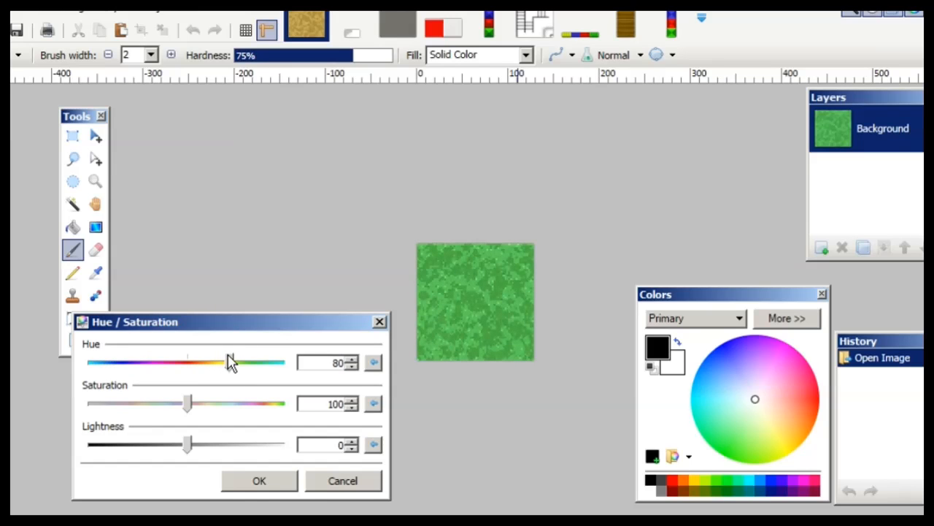
{"action": "left_click", "coordinate": [271, 485]}
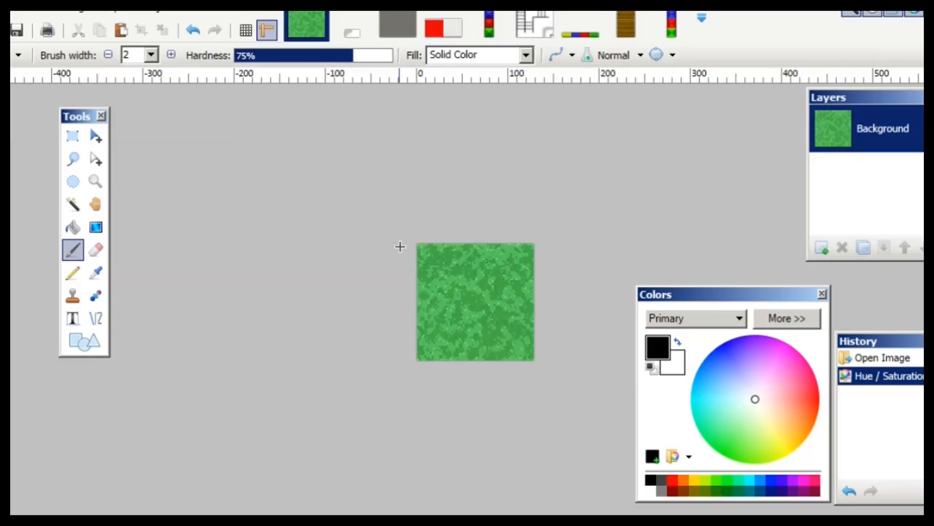
Save the green ground texture over its original file and close the image
{"action": "key", "text": "ctrl+s"}
{"action": "left_click", "coordinate": [468, 379]}
{"action": "left_click", "coordinate": [321, 14]}
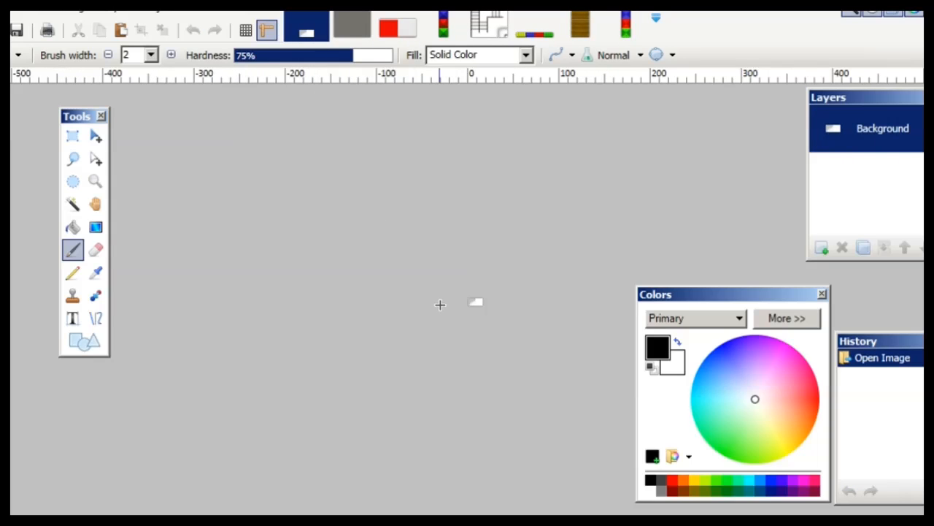
Erase the entire tiny semi-transparent white texture and fill its canvas with solid white using the Paint Bucket
{"action": "scroll", "coordinate": [440, 304], "scroll_direction": "up", "scroll_amount": 6, "text": "ctrl"}
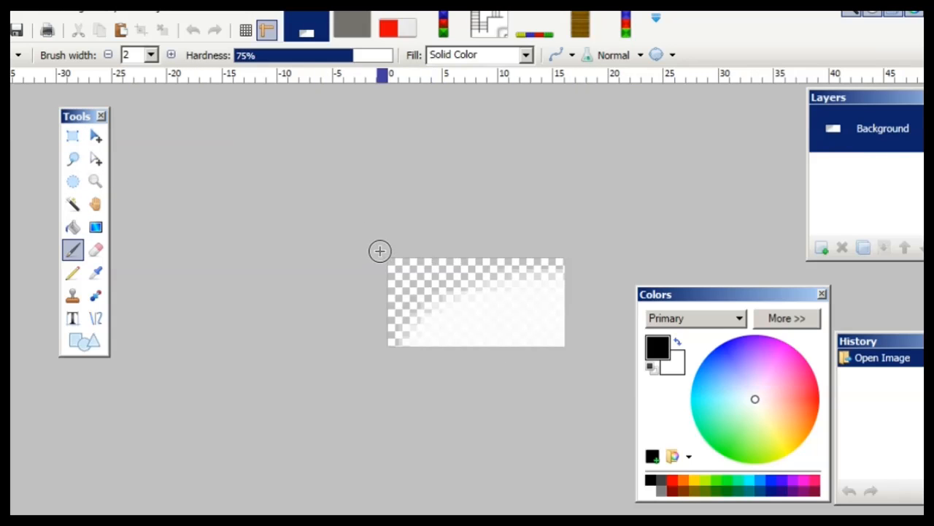
{"action": "left_click", "coordinate": [71, 139]}
{"action": "left_click_drag", "start_coordinate": [309, 198], "coordinate": [596, 374]}
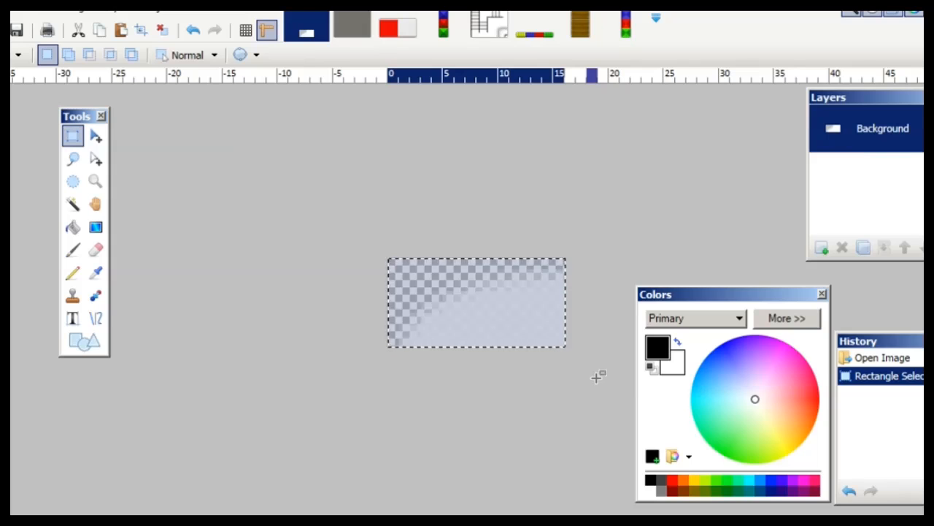
{"action": "key", "text": "Delete"}
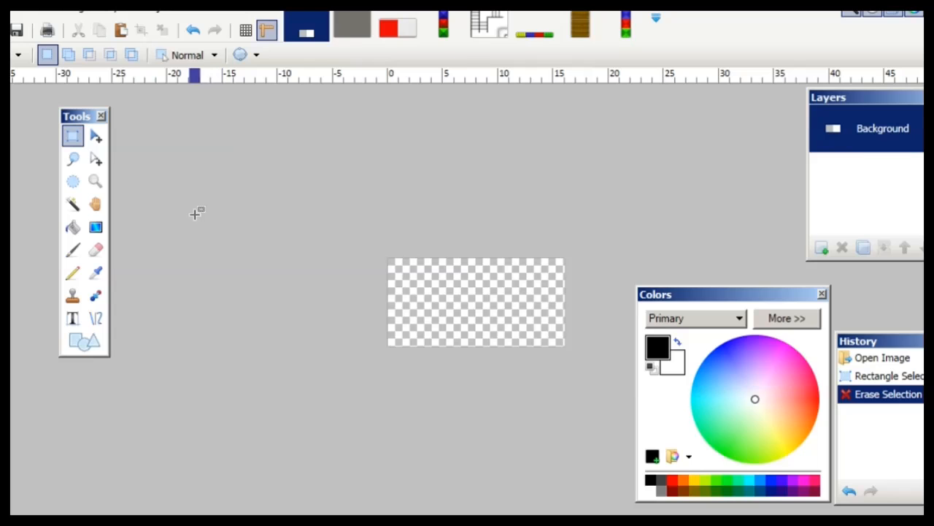
{"action": "left_click", "coordinate": [73, 227]}
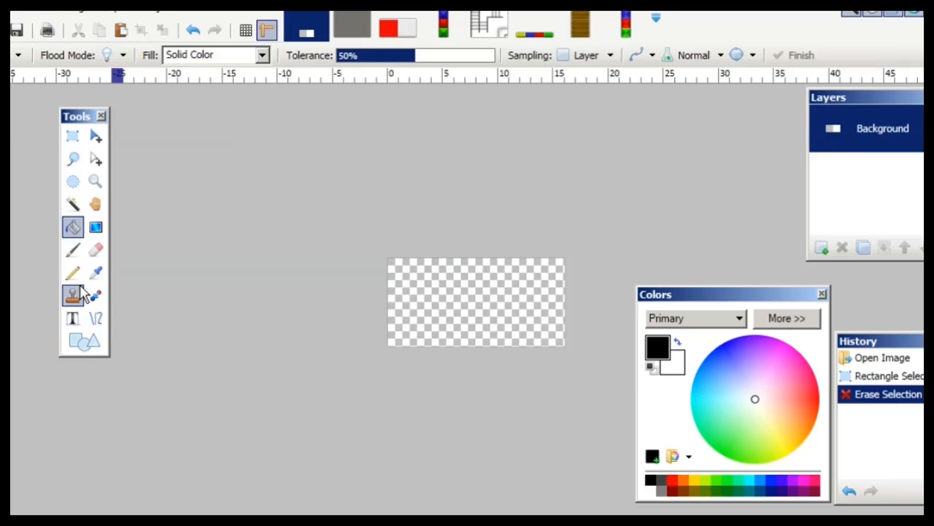
{"action": "left_click", "coordinate": [678, 343]}
{"action": "left_click", "coordinate": [438, 273]}
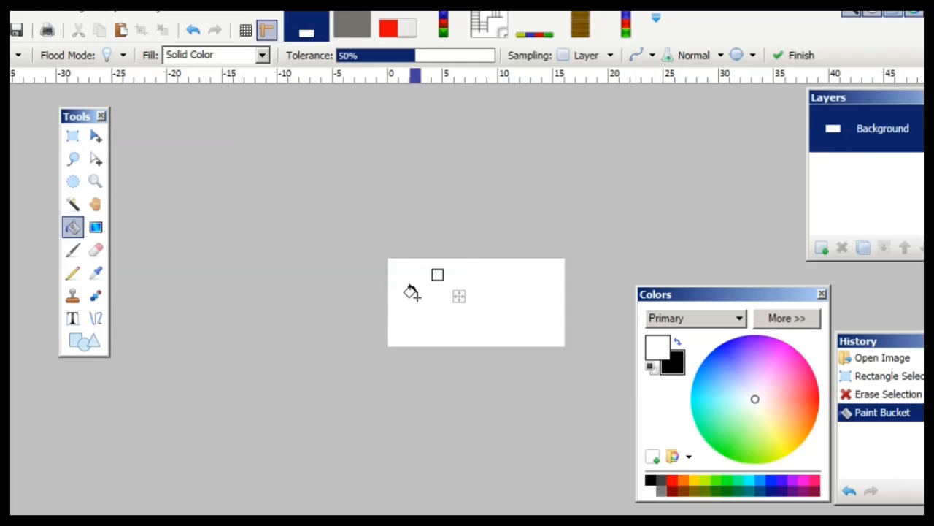
{"action": "key", "text": "Return"}
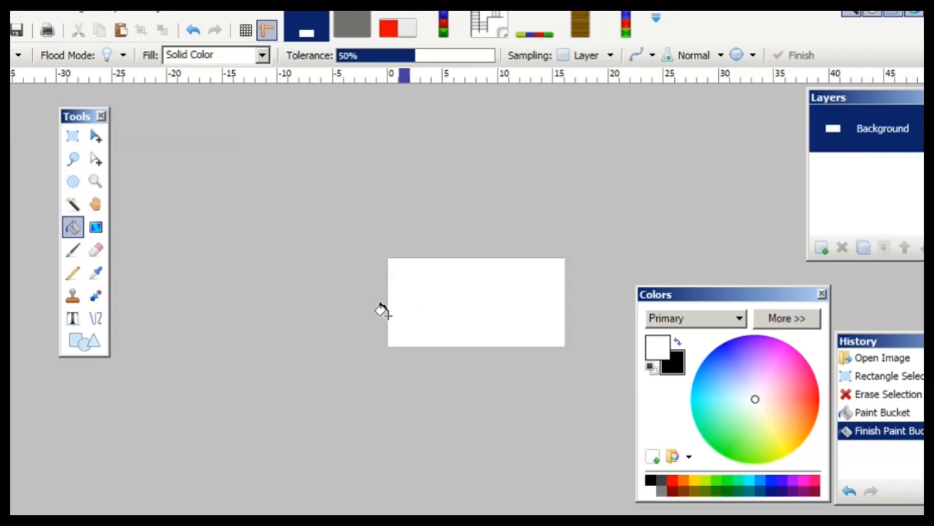
Save the solid white texture over its original file and close the image
{"action": "key", "text": "ctrl+s"}
{"action": "left_click", "coordinate": [478, 376]}
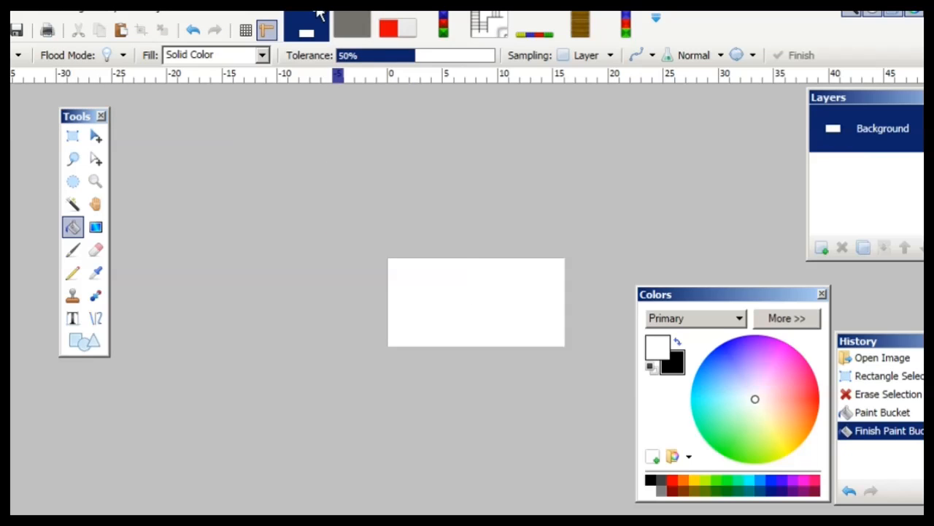
{"action": "left_click", "coordinate": [319, 14]}
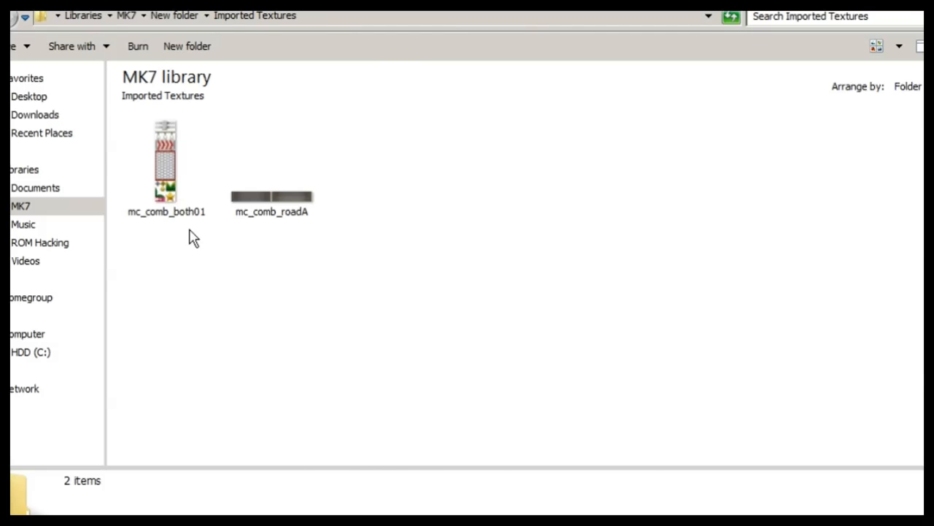
Preview the mc_comb_roadA image from the Imported Textures folder and return to Paint.NET
{"action": "left_click", "coordinate": [268, 194]}
{"action": "double_click", "coordinate": [265, 188]}
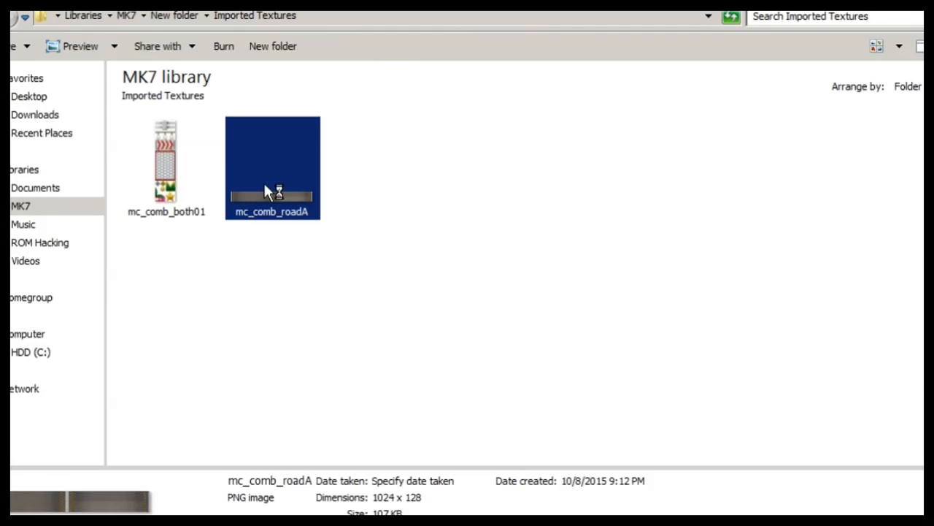
{"action": "left_click", "coordinate": [929, 3]}
{"action": "left_click", "coordinate": [675, 469]}
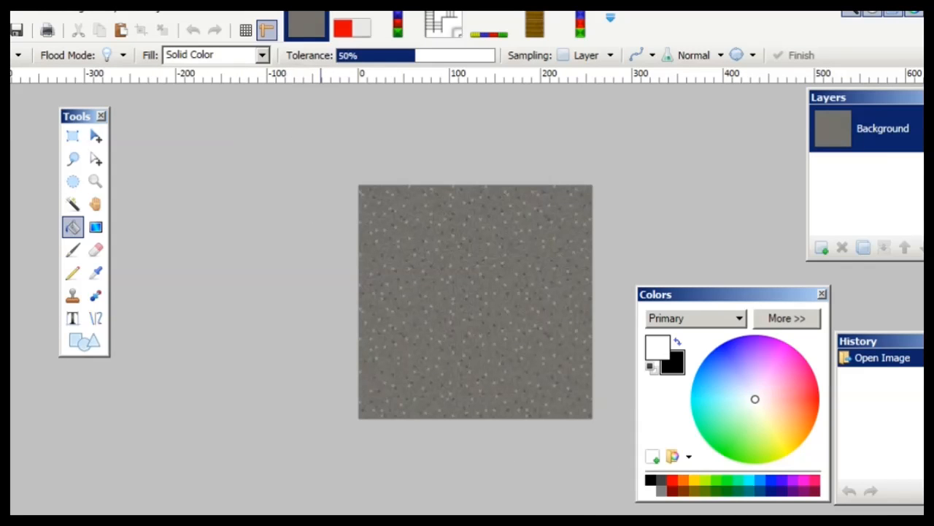
Open the mc_comb_roadA image from the MK7 library's New folder > Imported Textures for editing
{"action": "left_click", "coordinate": [6, 8]}
{"action": "left_click", "coordinate": [16, 46]}
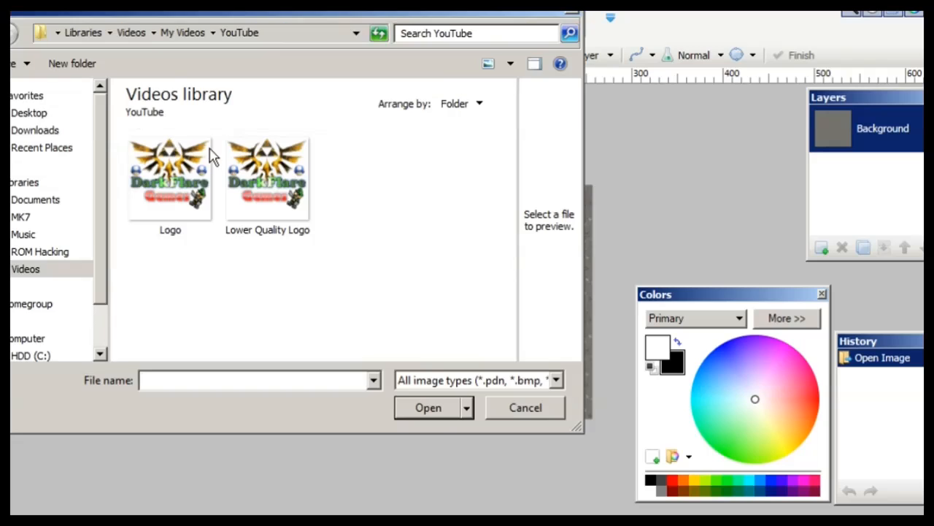
{"action": "left_click", "coordinate": [42, 217]}
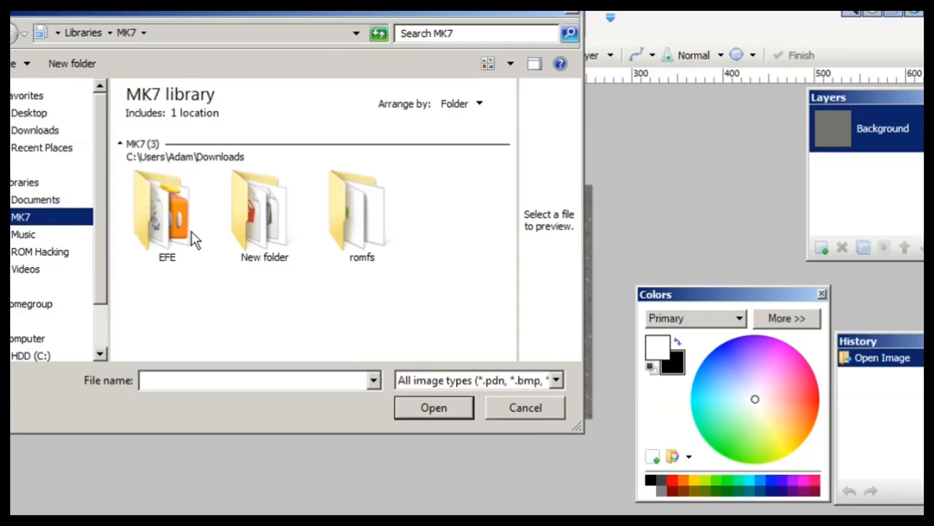
{"action": "double_click", "coordinate": [248, 233]}
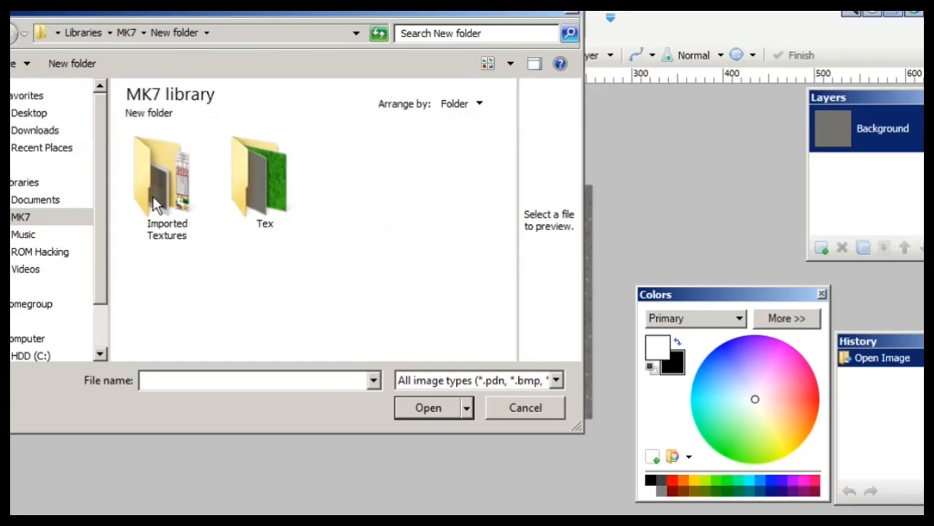
{"action": "double_click", "coordinate": [166, 193]}
{"action": "double_click", "coordinate": [264, 211]}
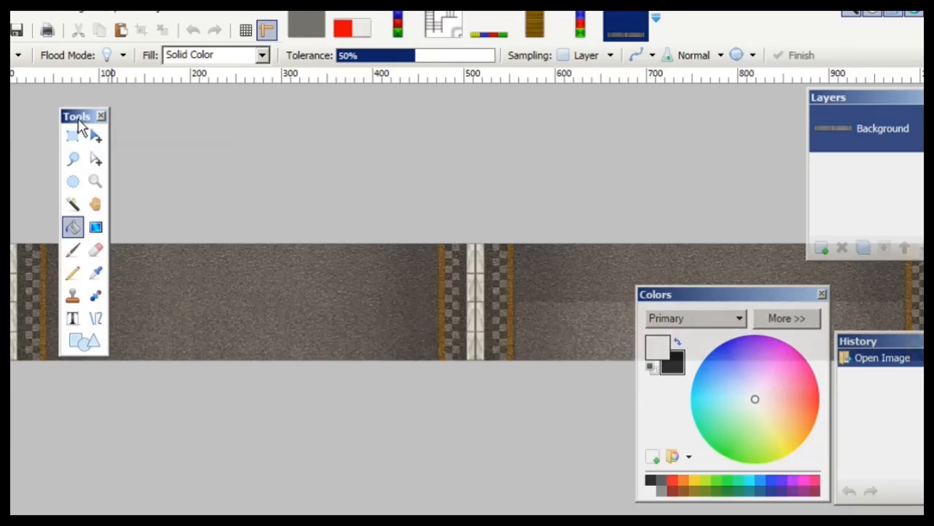
Select and copy the left half of the mc_comb_roadA texture, 512 by 128 pixels, checking the selection edge at the centre seam
{"action": "left_click_drag", "start_coordinate": [80, 128], "coordinate": [166, 385]}
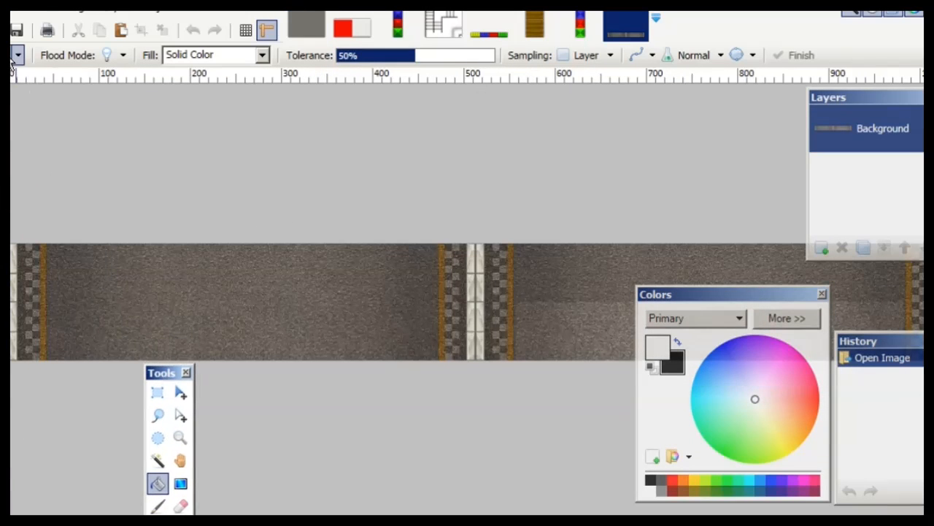
{"action": "left_click", "coordinate": [157, 392]}
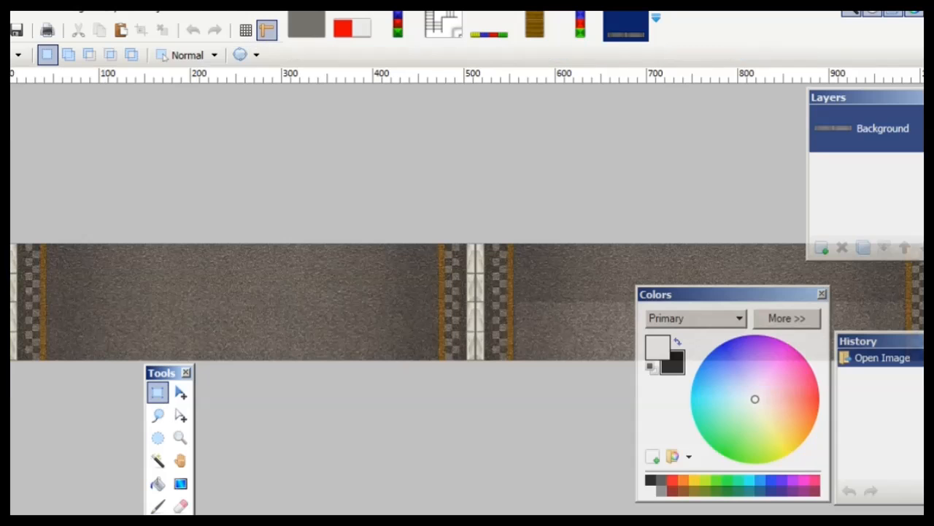
{"action": "left_click_drag", "start_coordinate": [11, 242], "coordinate": [467, 493]}
{"action": "scroll", "coordinate": [489, 409], "scroll_direction": "up", "scroll_amount": 4}
{"action": "scroll", "coordinate": [467, 437], "scroll_direction": "up", "scroll_amount": 1}
{"action": "scroll", "coordinate": [457, 467], "scroll_direction": "up", "scroll_amount": 2}
{"action": "scroll", "coordinate": [468, 479], "scroll_direction": "down", "scroll_amount": 1}
{"action": "scroll", "coordinate": [463, 491], "scroll_direction": "up", "scroll_amount": 4}
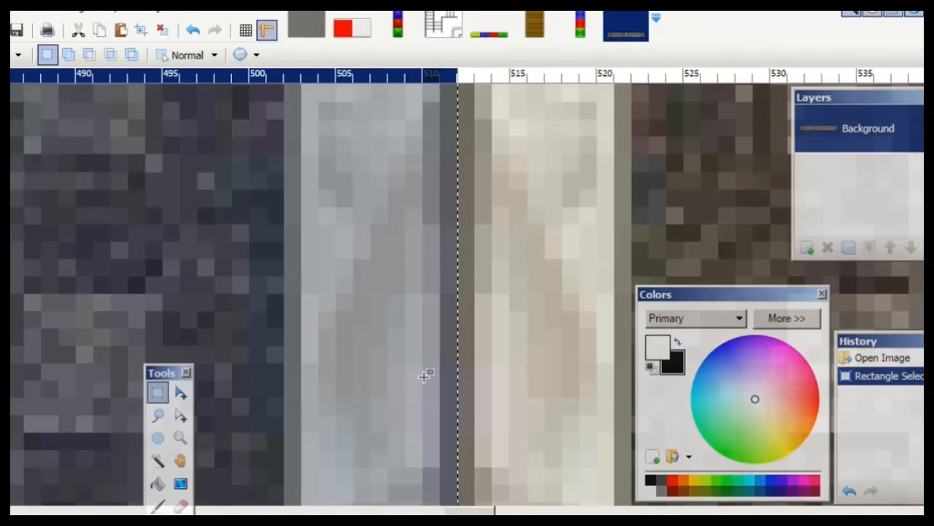
{"action": "scroll", "coordinate": [427, 376], "scroll_direction": "down", "scroll_amount": 3}
{"action": "scroll", "coordinate": [427, 376], "scroll_direction": "down", "scroll_amount": 5}
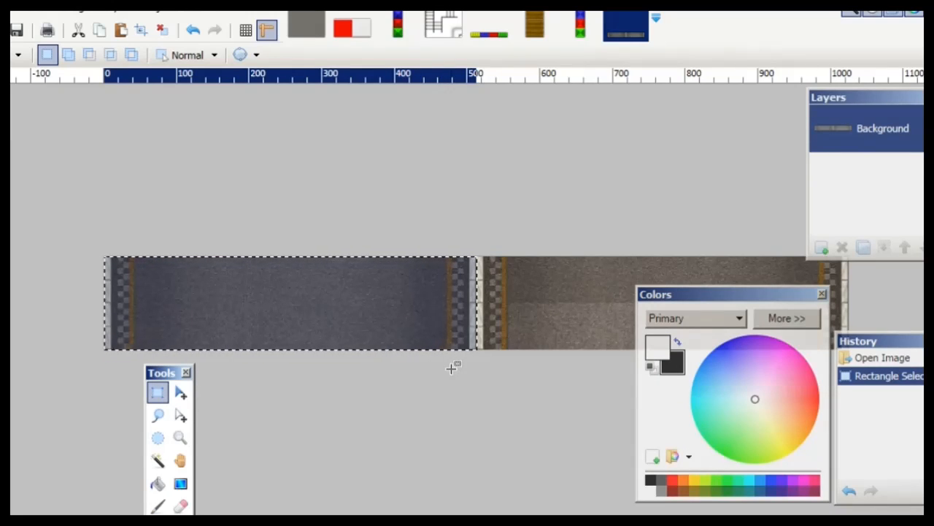
Create a new 512 × 128 pixel image, paste the copied road half into it and deselect
{"action": "left_click", "coordinate": [3, 9]}
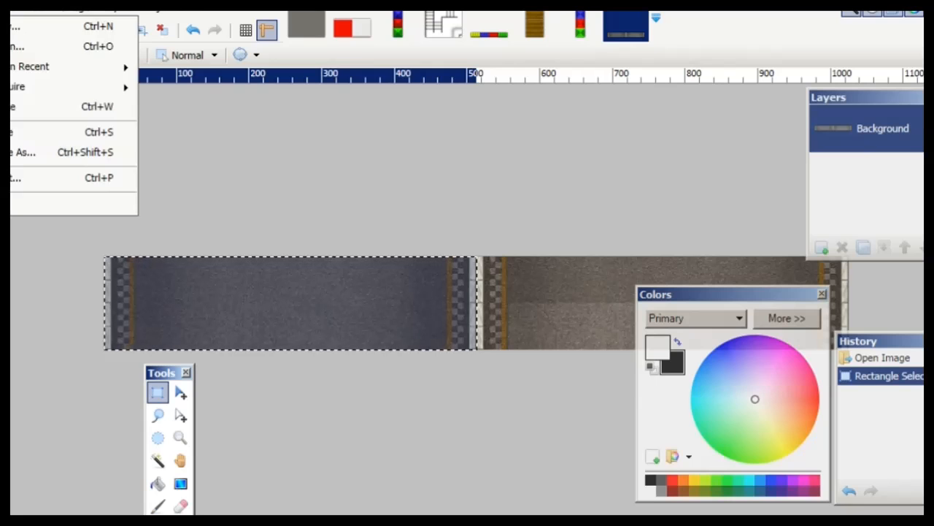
{"action": "left_click", "coordinate": [15, 26]}
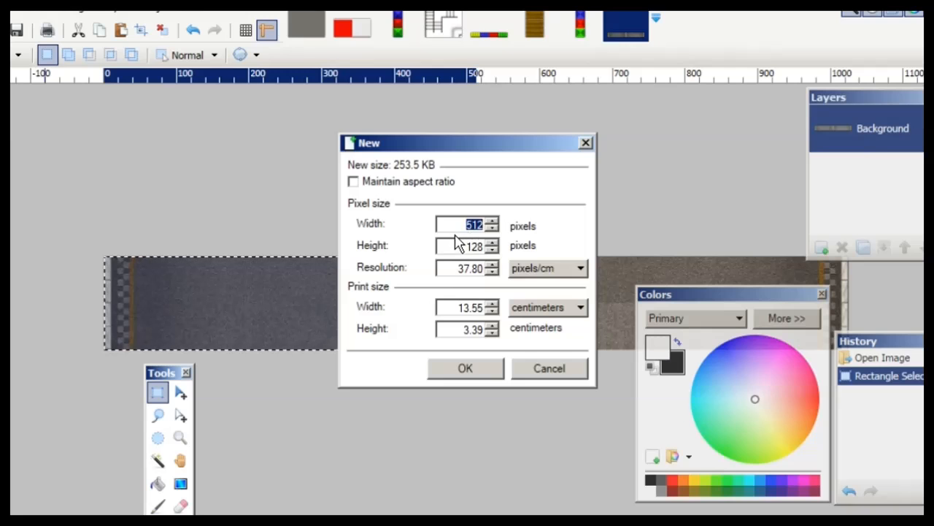
{"action": "key", "text": "Tab"}
{"action": "left_click", "coordinate": [463, 370]}
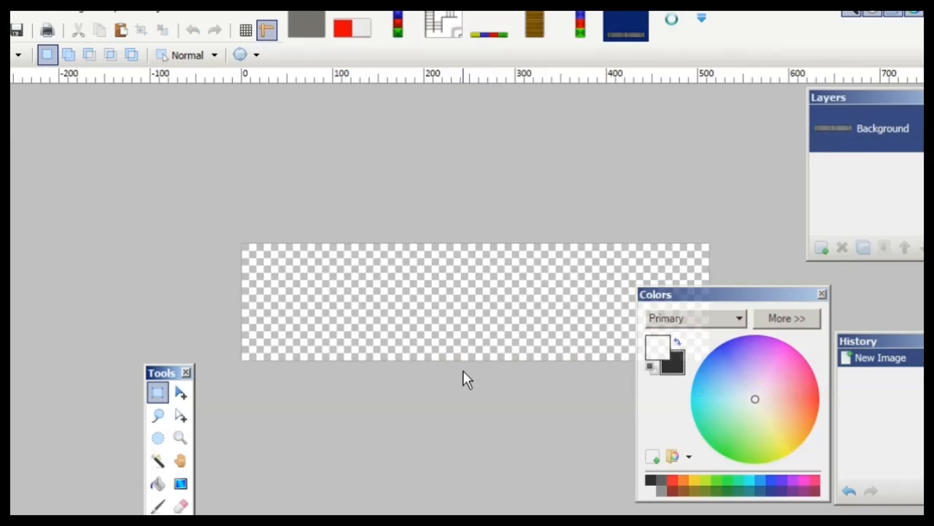
{"action": "key", "text": "ctrl+v"}
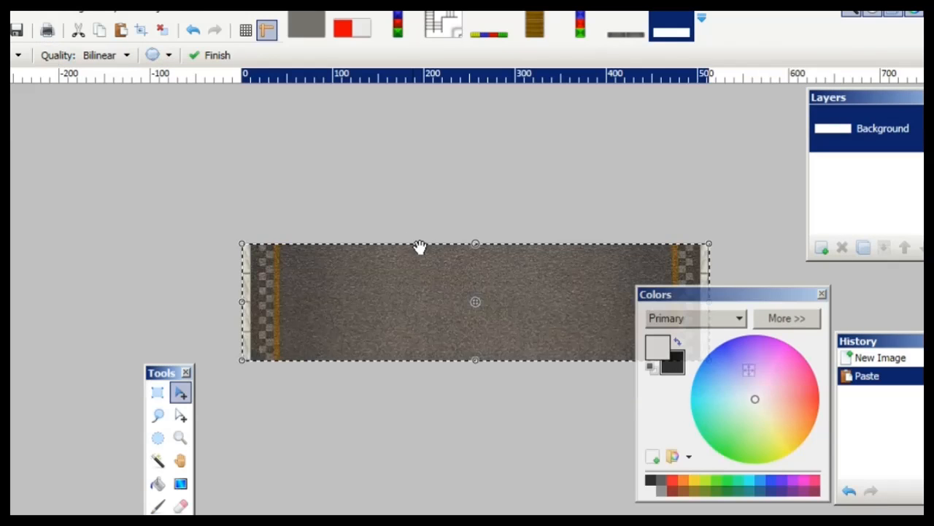
{"action": "key", "text": "ctrl+d"}
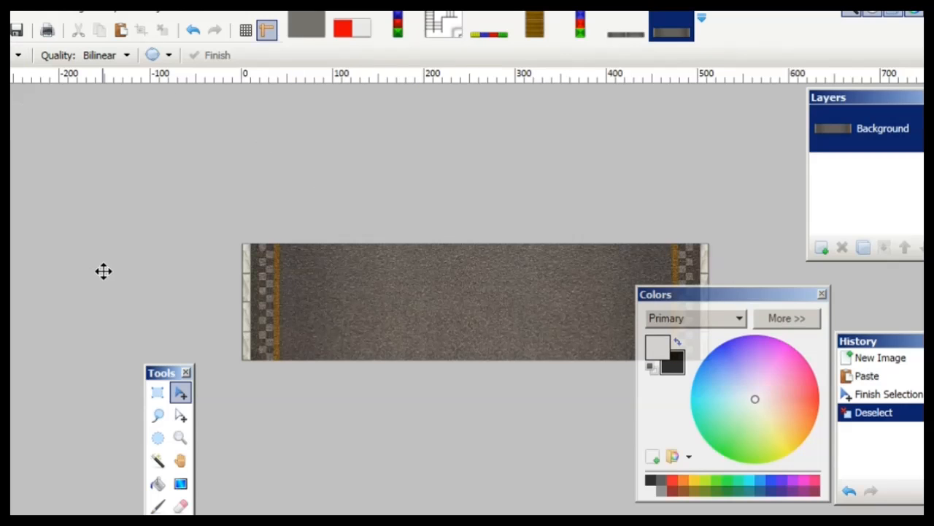
Check the pixel dimensions of the speckled grey road texture without resizing it
{"action": "left_click", "coordinate": [157, 392]}
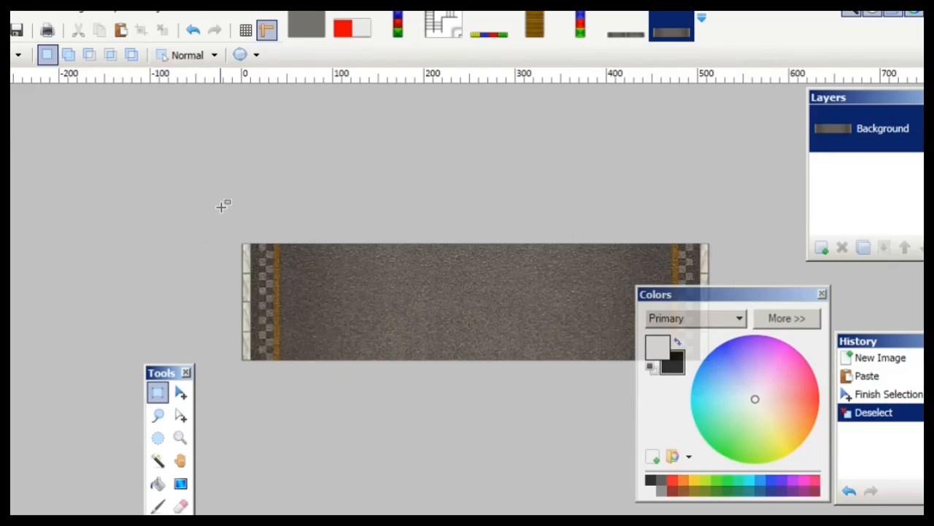
{"action": "left_click", "coordinate": [307, 27]}
{"action": "left_click", "coordinate": [671, 29]}
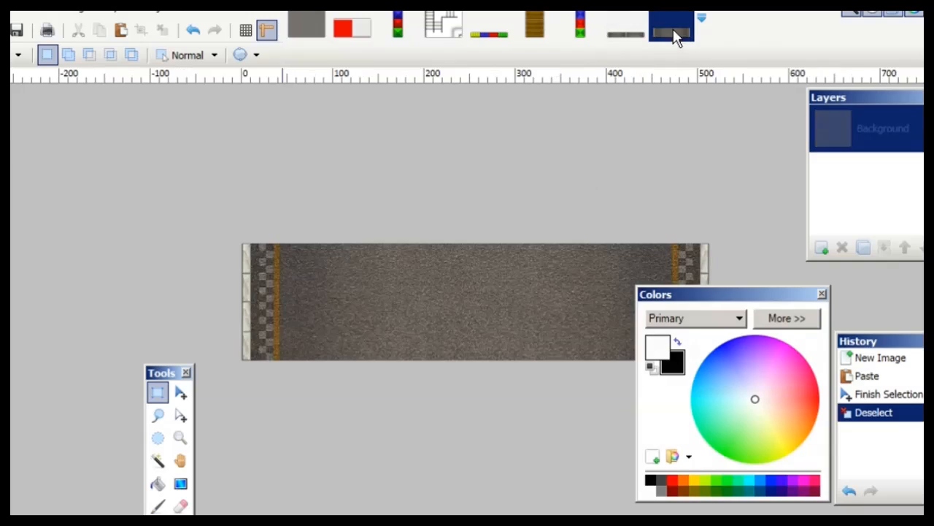
{"action": "left_click", "coordinate": [304, 32]}
{"action": "left_click", "coordinate": [83, 9]}
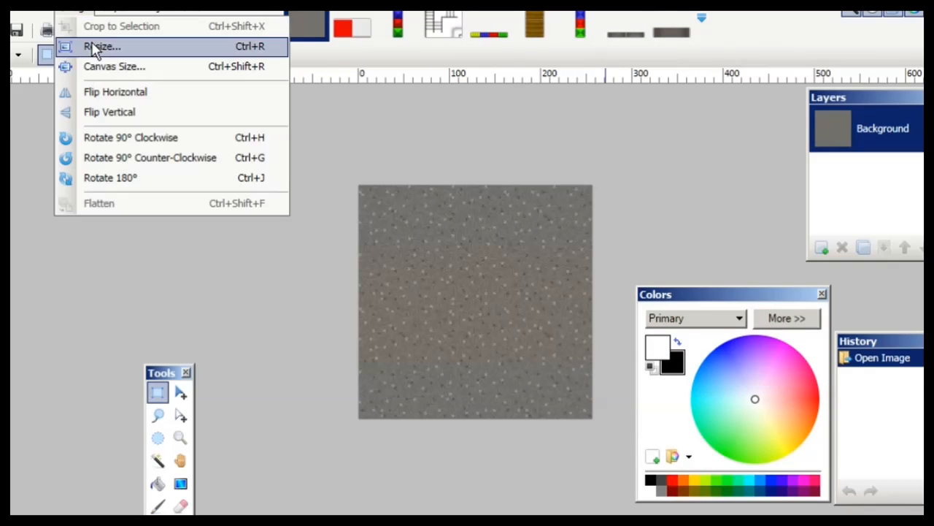
{"action": "left_click", "coordinate": [109, 48]}
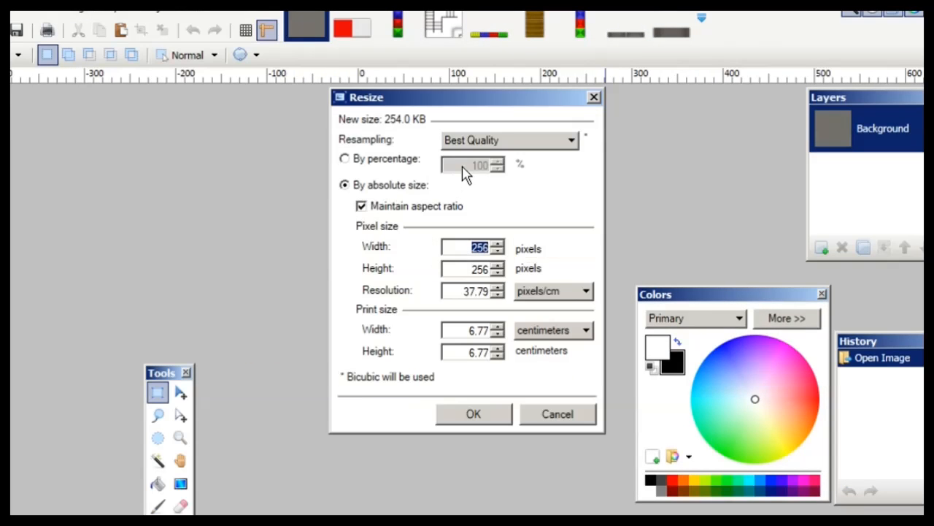
{"action": "left_click_drag", "start_coordinate": [432, 108], "coordinate": [230, 106]}
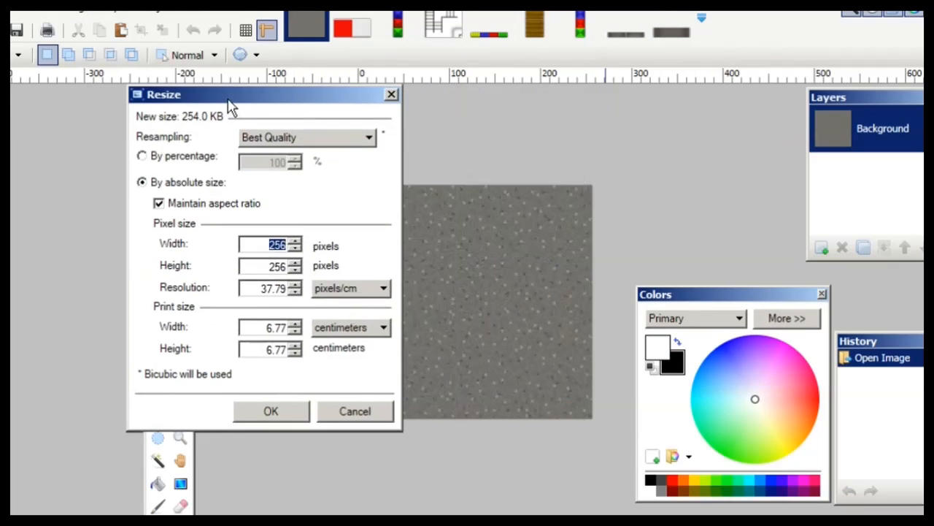
{"action": "left_click", "coordinate": [363, 416]}
Resize the copied road strip image to 256 × 64 pixels, keeping its aspect ratio
{"action": "left_click", "coordinate": [672, 29]}
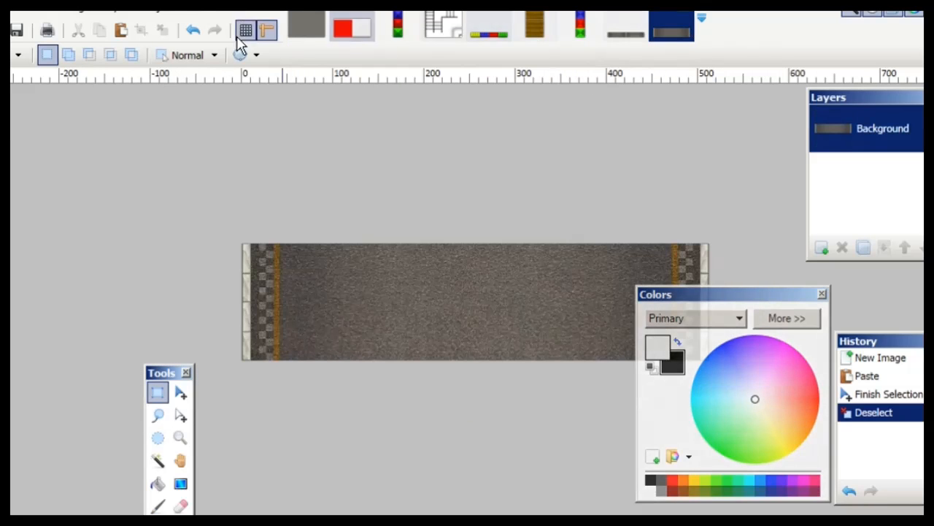
{"action": "left_click", "coordinate": [70, 6]}
{"action": "left_click", "coordinate": [93, 44]}
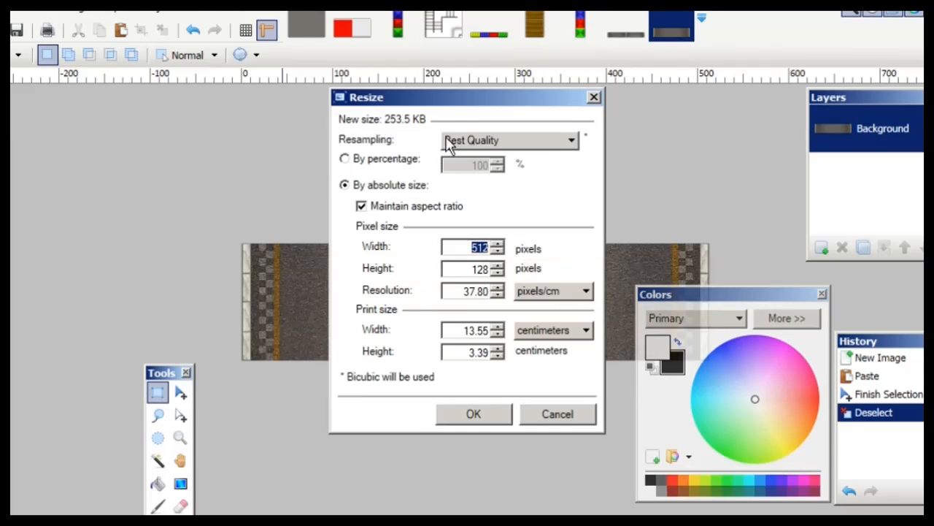
{"action": "left_click_drag", "start_coordinate": [460, 104], "coordinate": [102, 141]}
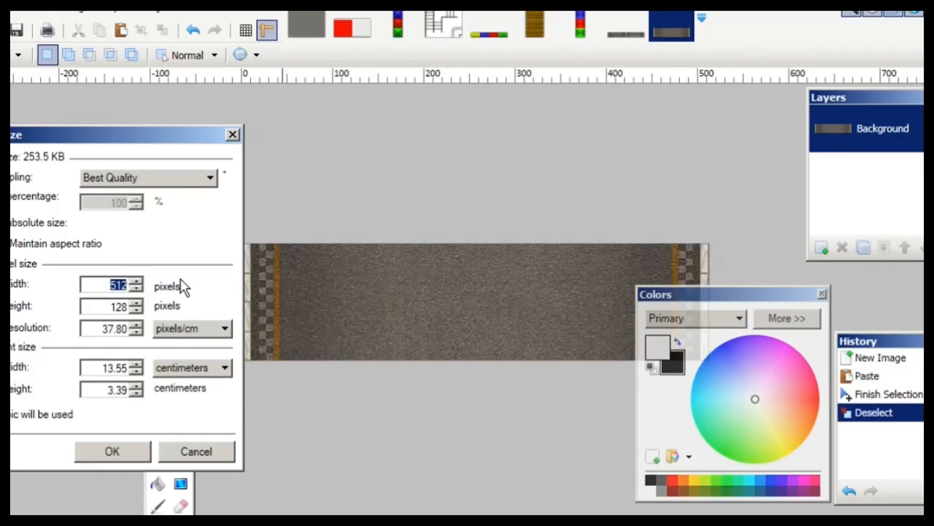
{"action": "type", "text": "256"}
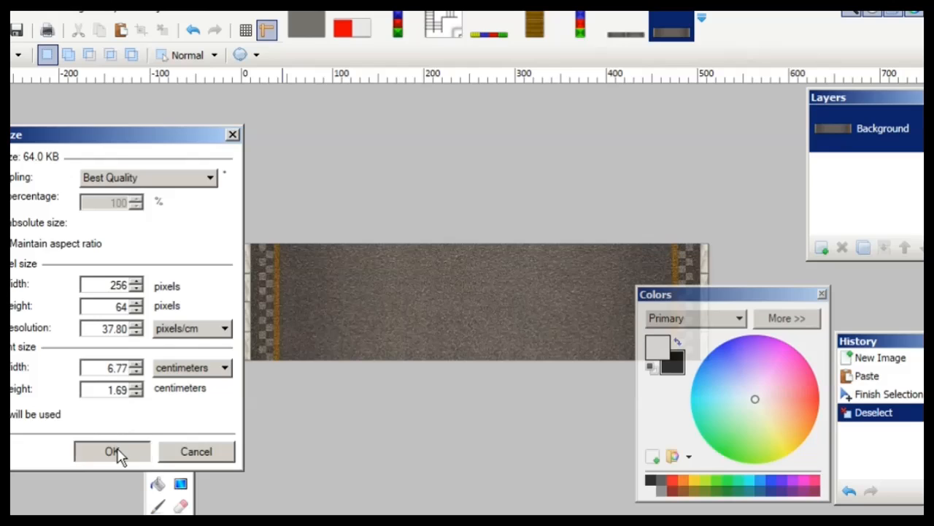
{"action": "left_click", "coordinate": [112, 452]}
{"action": "scroll", "coordinate": [297, 367], "scroll_direction": "up", "scroll_amount": 3}
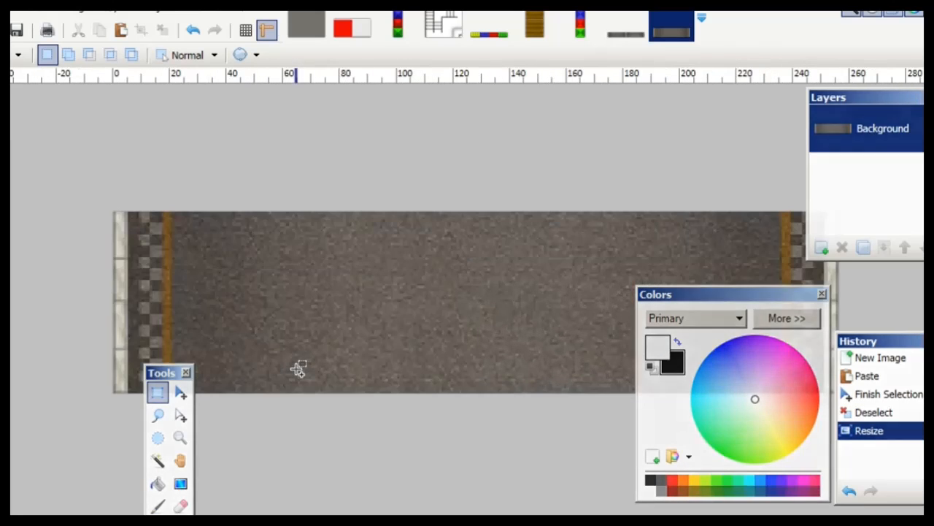
{"action": "scroll", "coordinate": [298, 367], "scroll_direction": "down", "scroll_amount": 2}
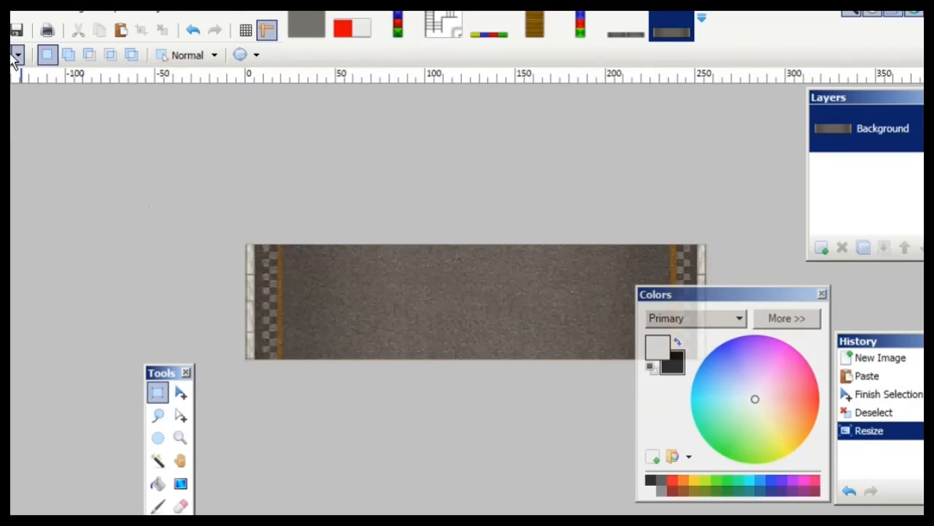
Select and copy the whole resized road strip and paste it across the upper edge of the speckled grey texture
{"action": "left_click_drag", "start_coordinate": [185, 210], "coordinate": [608, 381]}
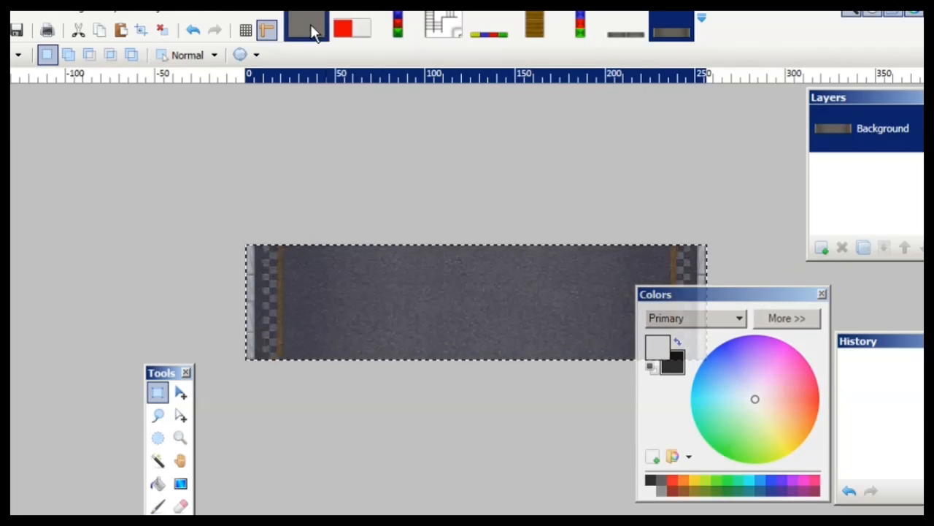
{"action": "left_click", "coordinate": [310, 29]}
{"action": "key", "text": "ctrl+v"}
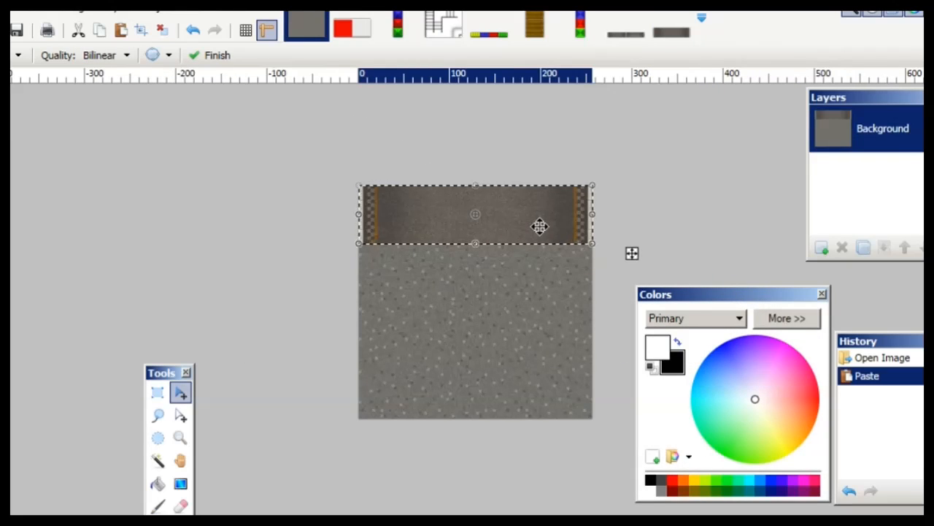
Paste a second road strip into the grey texture and move it directly below the first, closing the gap between them
{"action": "key", "text": "ctrl+v"}
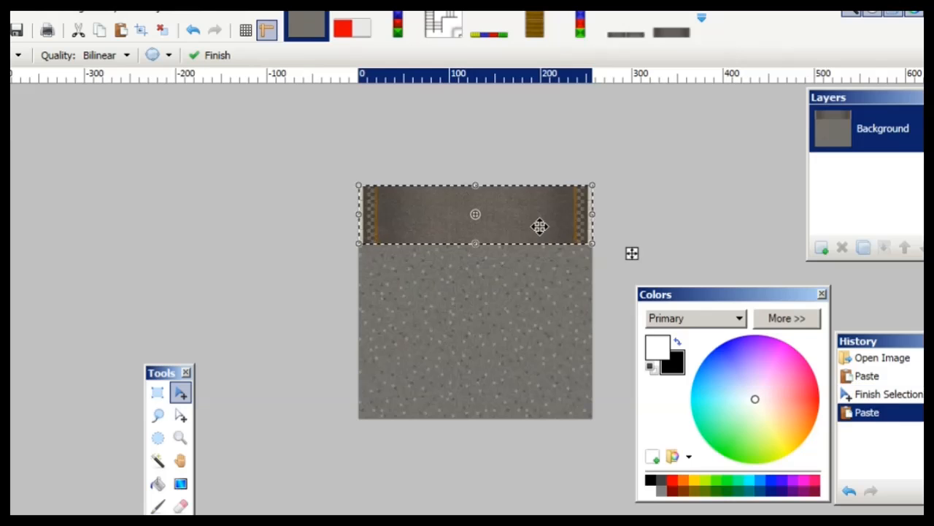
{"action": "key", "text": "Down"}
{"action": "key", "text": "Down"}
{"action": "key", "text": "Down"}
{"action": "key", "text": "Down"}
{"action": "key", "text": "Down"}
{"action": "key", "text": "Down"}
{"action": "key", "text": "Down"}
{"action": "key", "text": "Down"}
{"action": "key", "text": "Down"}
{"action": "key", "text": "Down"}
{"action": "key", "text": "Down"}
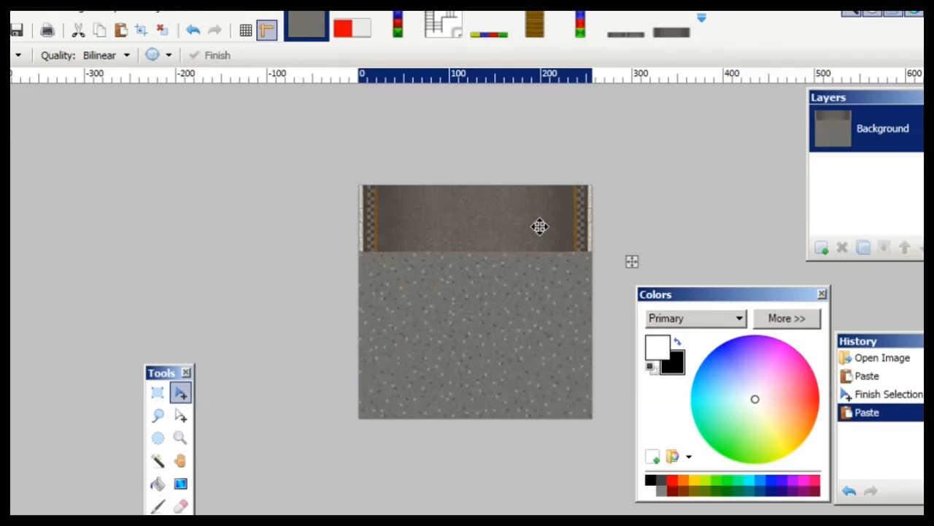
{"action": "key", "text": "Down"}
{"action": "key", "text": "Down"}
{"action": "key", "text": "Down"}
{"action": "key", "text": "Down"}
{"action": "key", "text": "Down"}
{"action": "key", "text": "Down"}
{"action": "key", "text": "Down"}
{"action": "key", "text": "Down"}
{"action": "key", "text": "Down"}
{"action": "key", "text": "Down"}
{"action": "key", "text": "Down"}
{"action": "key", "text": "Down"}
{"action": "key", "text": "Down"}
{"action": "key", "text": "Down"}
{"action": "key", "text": "Down"}
{"action": "key", "text": "Down"}
{"action": "key", "text": "Down"}
{"action": "key", "text": "Down"}
{"action": "key", "text": "Down"}
{"action": "key", "text": "Down"}
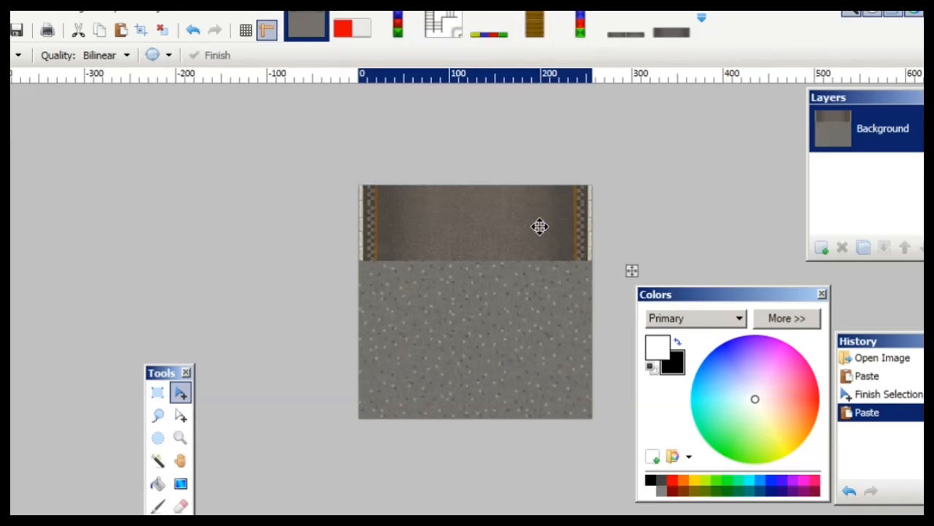
{"action": "key", "text": "Up"}
{"action": "key", "text": "Up"}
{"action": "key", "text": "Up"}
{"action": "key", "text": "Up"}
{"action": "key", "text": "Up"}
{"action": "key", "text": "Up"}
{"action": "key", "text": "Up"}
{"action": "key", "text": "Up"}
{"action": "key", "text": "Up"}
{"action": "key", "text": "Up"}
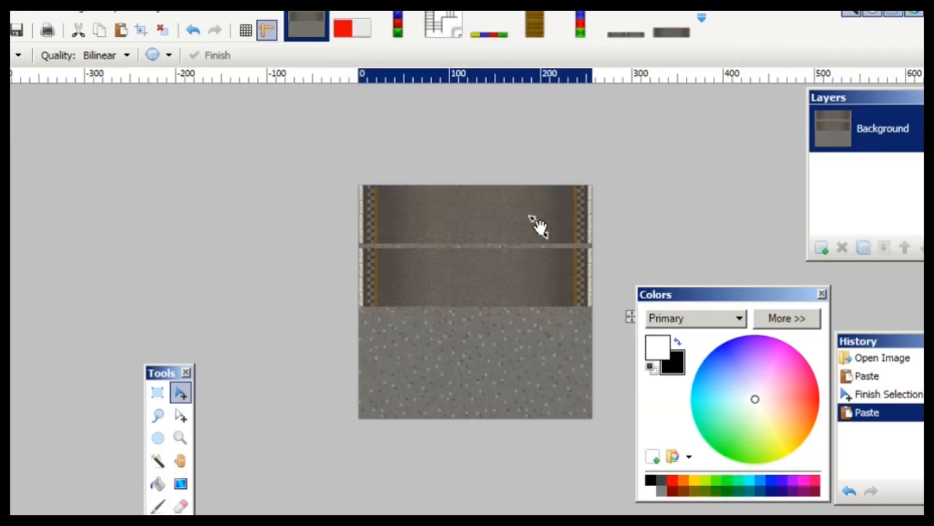
{"action": "scroll", "coordinate": [488, 261], "scroll_direction": "down", "scroll_amount": 2}
{"action": "scroll", "coordinate": [486, 259], "scroll_direction": "up", "scroll_amount": 14}
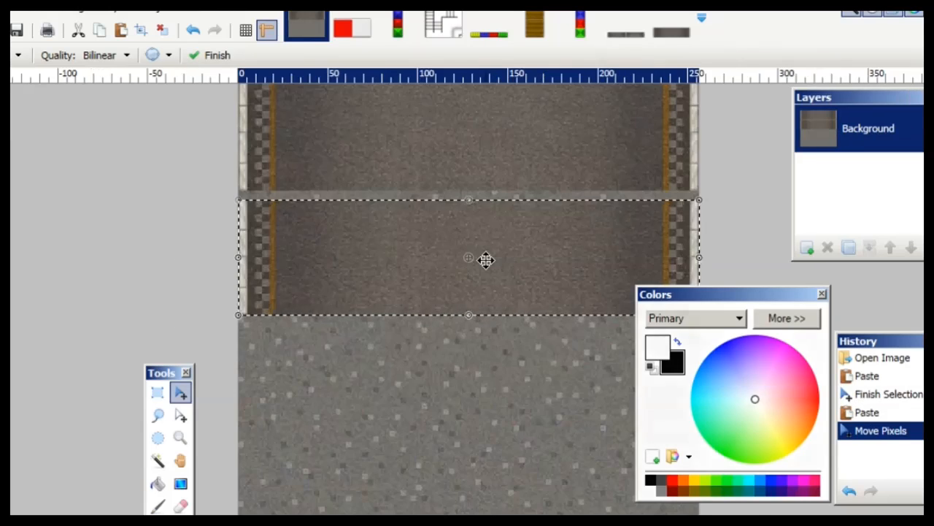
{"action": "scroll", "coordinate": [486, 260], "scroll_direction": "up", "scroll_amount": 5}
{"action": "key", "text": "Up"}
{"action": "key", "text": "Up"}
{"action": "key", "text": "Up"}
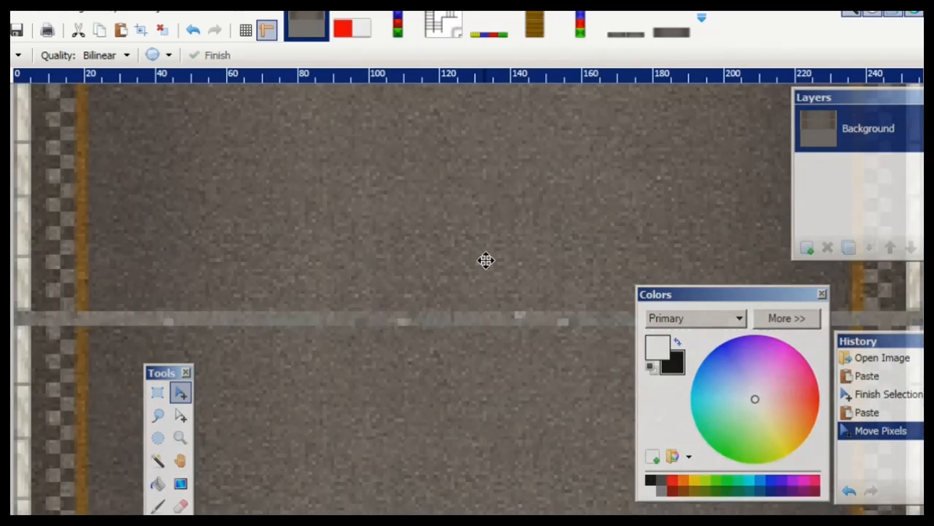
{"action": "key", "text": "Up"}
{"action": "key", "text": "Down"}
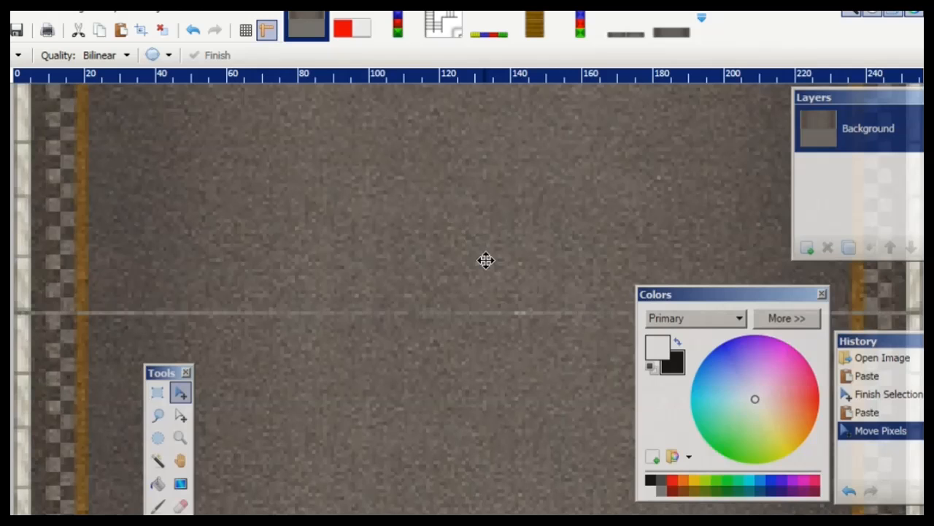
{"action": "key", "text": "Up"}
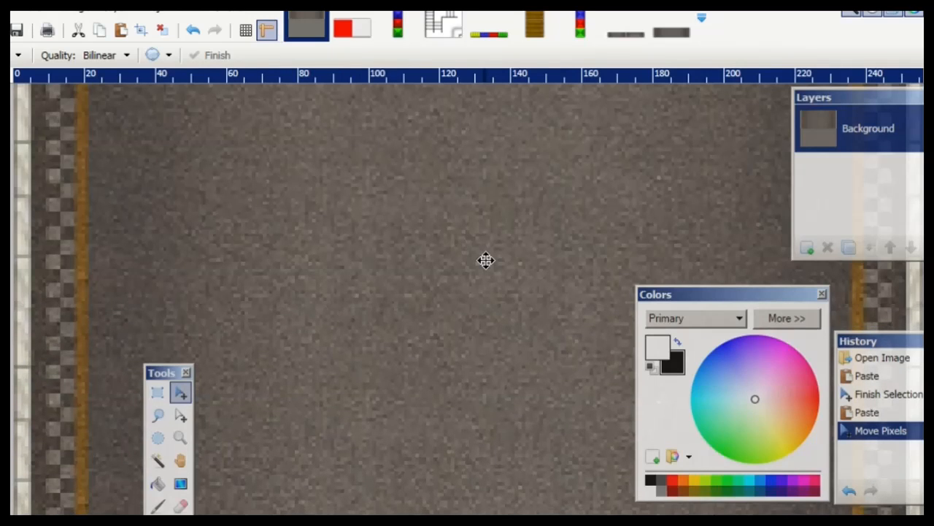
Paste a third road strip and move it down until it joins the second strip without a gap
{"action": "scroll", "coordinate": [486, 261], "scroll_direction": "down", "scroll_amount": 4}
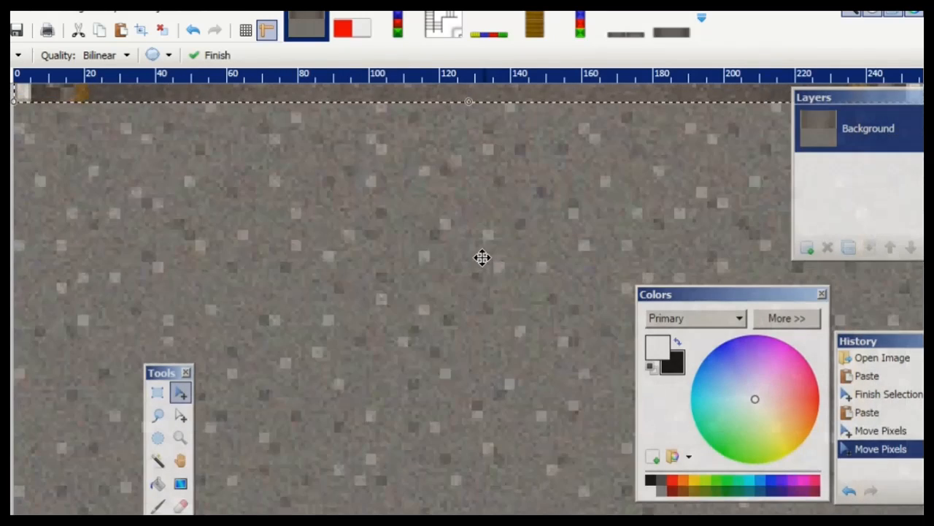
{"action": "scroll", "coordinate": [481, 257], "scroll_direction": "down", "scroll_amount": 4}
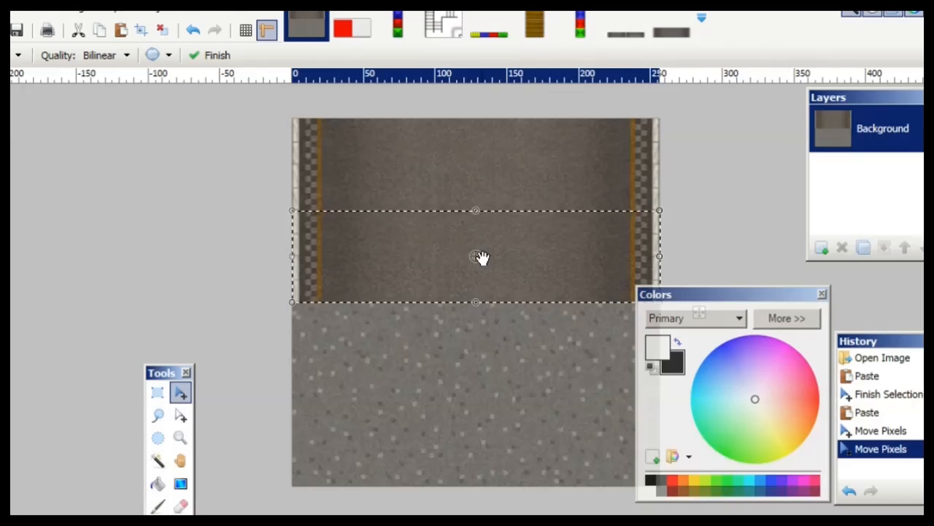
{"action": "key", "text": "ctrl+v"}
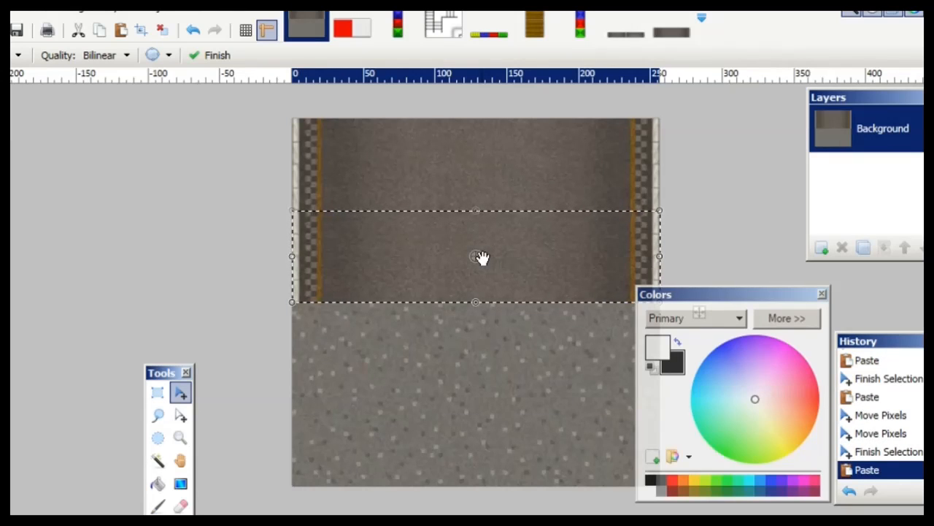
{"action": "key", "text": "ctrl+Down"}
{"action": "key", "text": "ctrl+Down"}
{"action": "key", "text": "ctrl+Down"}
{"action": "key", "text": "ctrl+Down"}
{"action": "key", "text": "ctrl+Down"}
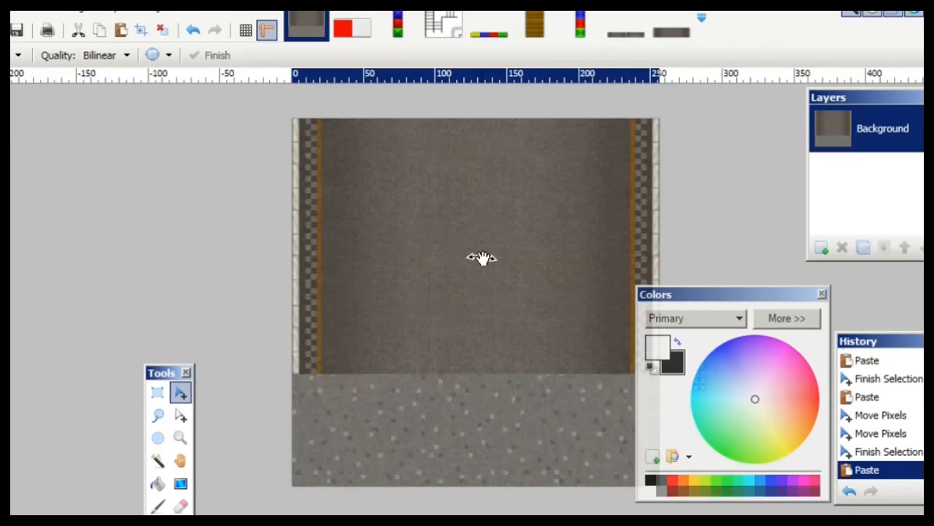
{"action": "key", "text": "ctrl+Down"}
{"action": "key", "text": "ctrl+Up"}
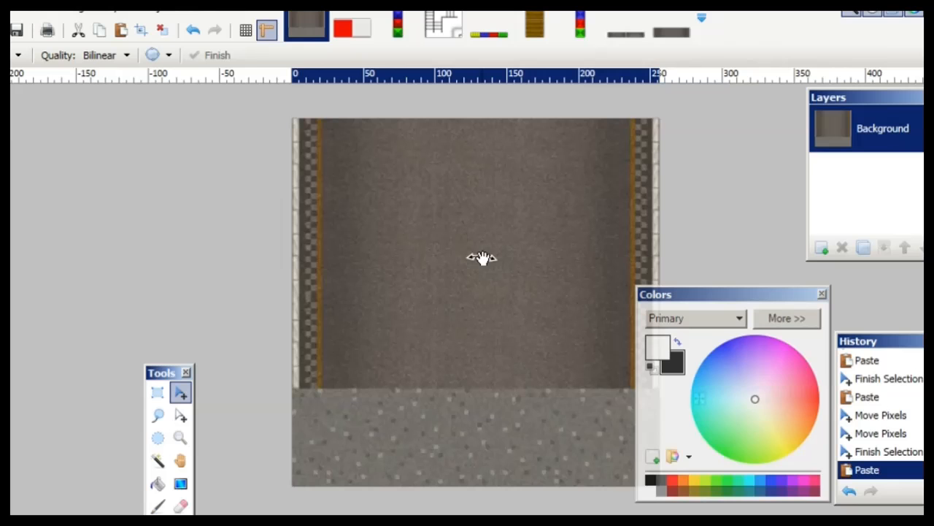
{"action": "scroll", "coordinate": [462, 323], "scroll_direction": "up", "scroll_amount": 3}
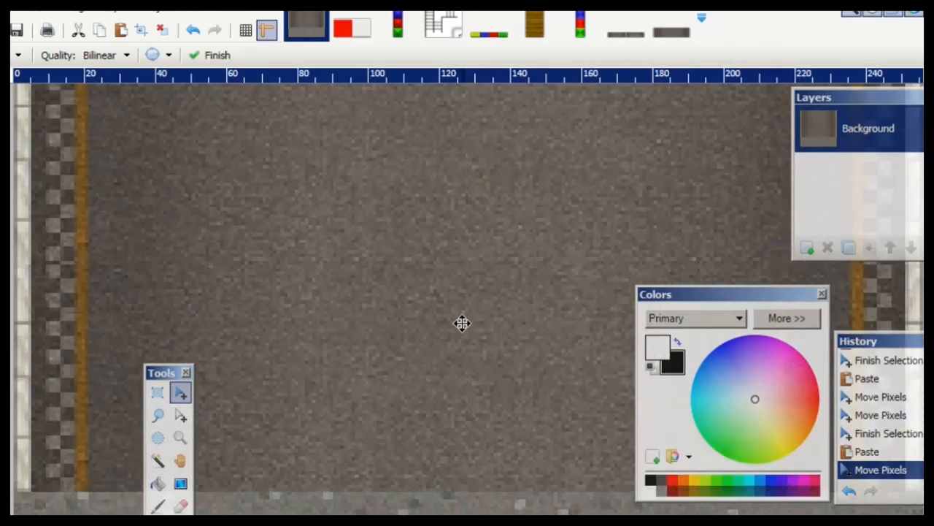
{"action": "key", "text": "Down"}
{"action": "key", "text": "Down"}
{"action": "key", "text": "Down"}
{"action": "key", "text": "Down"}
{"action": "key", "text": "Down"}
{"action": "key", "text": "Down"}
{"action": "key", "text": "Down"}
{"action": "key", "text": "Down"}
{"action": "key", "text": "Up"}
{"action": "key", "text": "Up"}
{"action": "key", "text": "Up"}
{"action": "key", "text": "Up"}
{"action": "key", "text": "Up"}
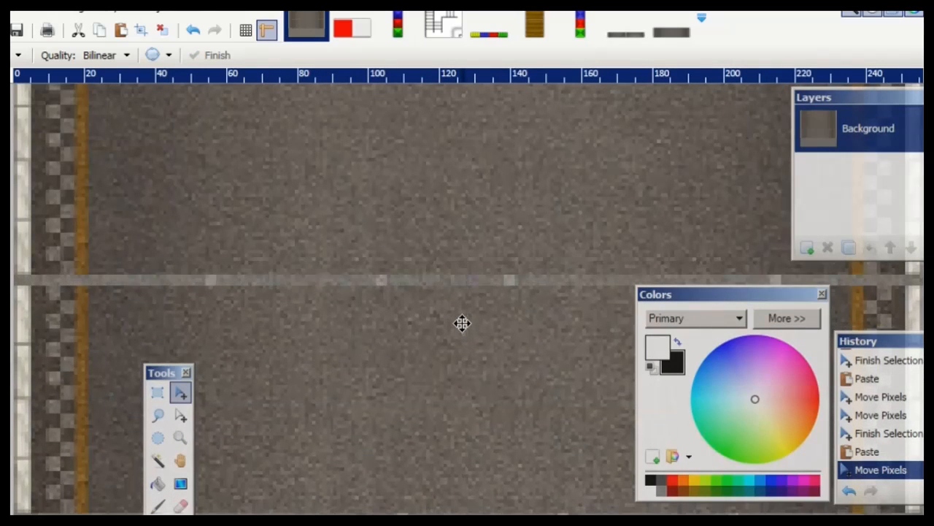
{"action": "scroll", "coordinate": [490, 302], "scroll_direction": "up", "scroll_amount": 2}
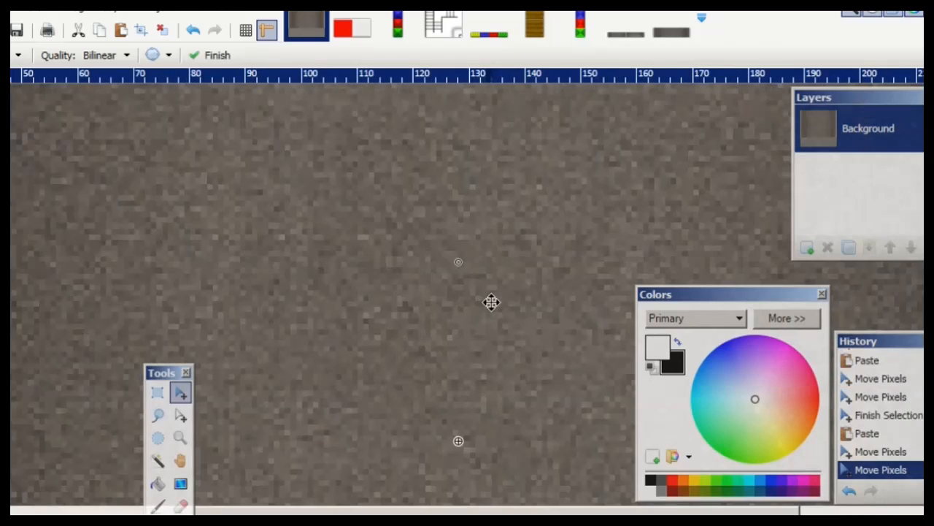
{"action": "key", "text": "Return"}
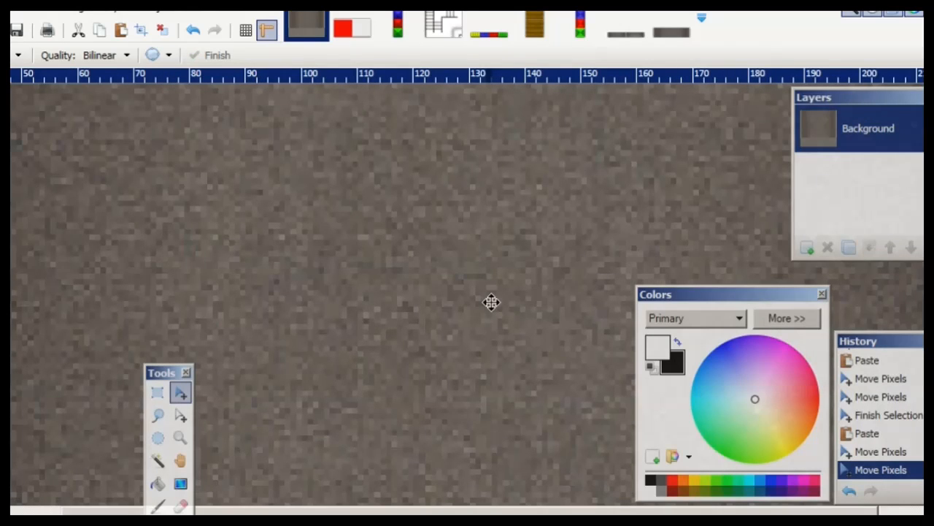
Paste a fourth road strip and align it under the third so the road fills the texture down to its lower edge
{"action": "scroll", "coordinate": [491, 304], "scroll_direction": "down", "scroll_amount": 2}
{"action": "scroll", "coordinate": [491, 306], "scroll_direction": "down", "scroll_amount": 2}
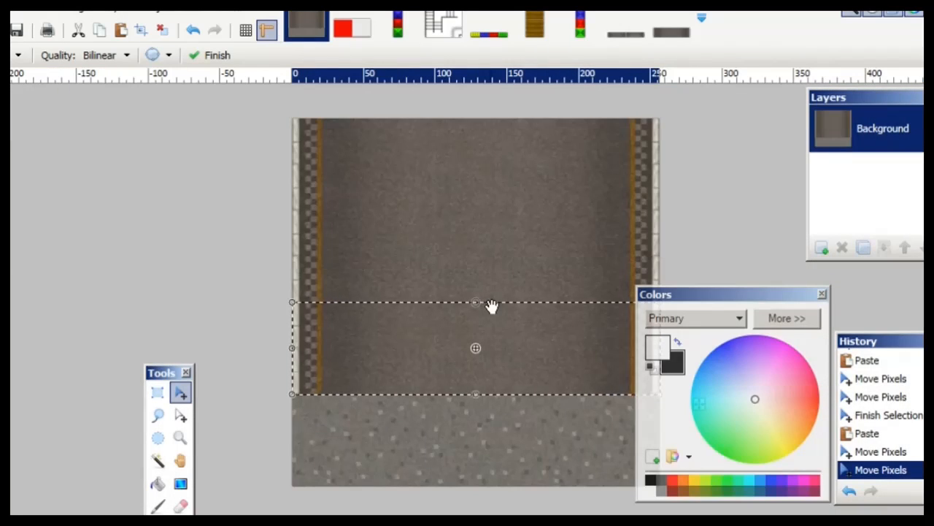
{"action": "key", "text": "ctrl+v"}
{"action": "key", "text": "Down"}
{"action": "key", "text": "Down"}
{"action": "key", "text": "Down"}
{"action": "key", "text": "Down"}
{"action": "key", "text": "Down"}
{"action": "key", "text": "Down"}
{"action": "key", "text": "Down"}
{"action": "key", "text": "Down"}
{"action": "key", "text": "Down"}
{"action": "key", "text": "Down"}
{"action": "key", "text": "Down"}
{"action": "key", "text": "Down"}
{"action": "key", "text": "Down"}
{"action": "key", "text": "Down"}
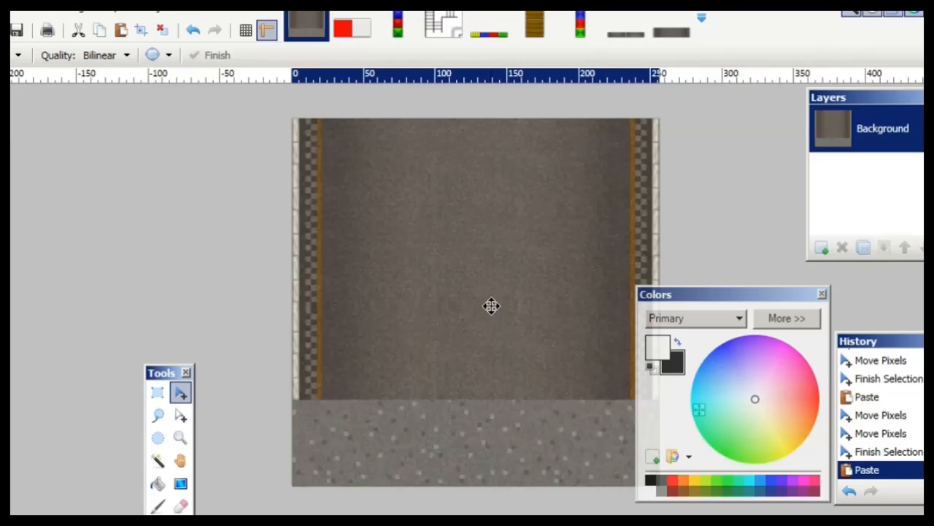
{"action": "key", "text": "Down"}
{"action": "key", "text": "Down"}
{"action": "key", "text": "Down"}
{"action": "key", "text": "Down"}
{"action": "key", "text": "Down"}
{"action": "key", "text": "Down"}
{"action": "key", "text": "Down"}
{"action": "key", "text": "Down"}
{"action": "key", "text": "Down"}
{"action": "key", "text": "Down"}
{"action": "key", "text": "Down"}
{"action": "key", "text": "Down"}
{"action": "key", "text": "Down"}
{"action": "key", "text": "Down"}
{"action": "key", "text": "Down"}
{"action": "key", "text": "Down"}
{"action": "key", "text": "Down"}
{"action": "key", "text": "Down"}
{"action": "key", "text": "Down"}
{"action": "key", "text": "Down"}
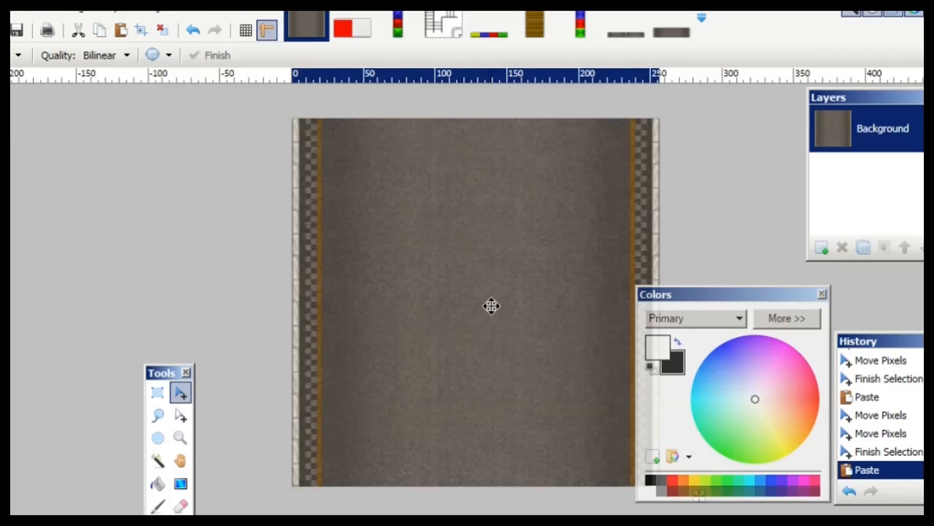
{"action": "key", "text": "Down"}
{"action": "key", "text": "Down"}
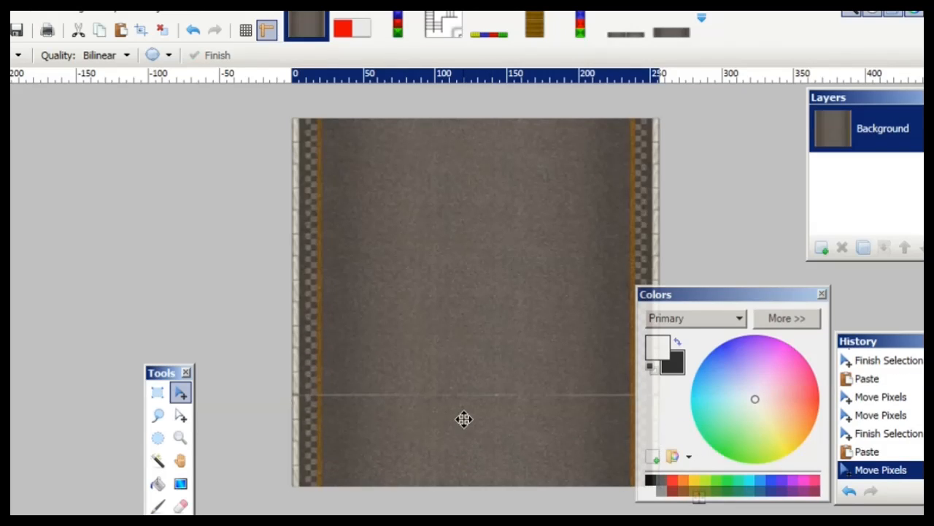
{"action": "key", "text": "Up"}
{"action": "key", "text": "Down"}
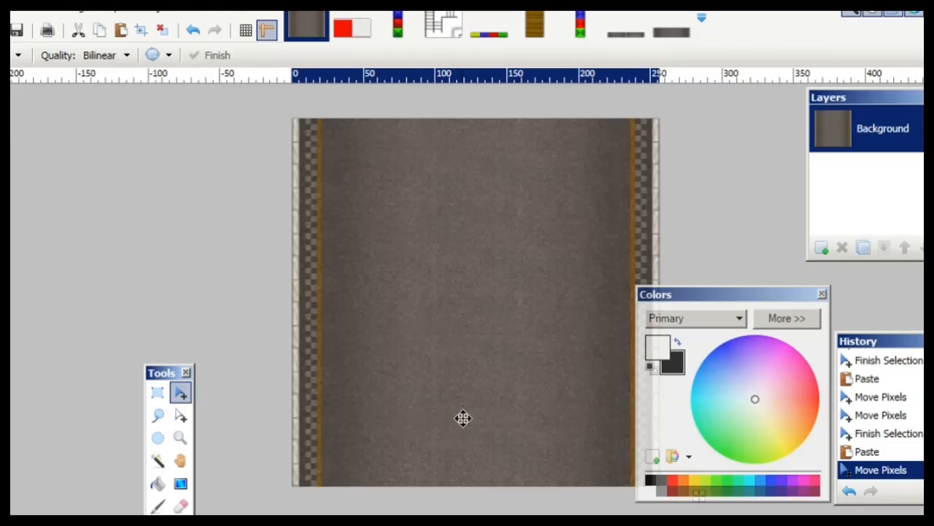
Nudge the fourth road strip so its seam with the strip above closes, and deselect it
{"action": "key", "text": "ctrl+Up"}
{"action": "key", "text": "ctrl+Down"}
{"action": "scroll", "coordinate": [464, 413], "scroll_direction": "up", "scroll_amount": 2}
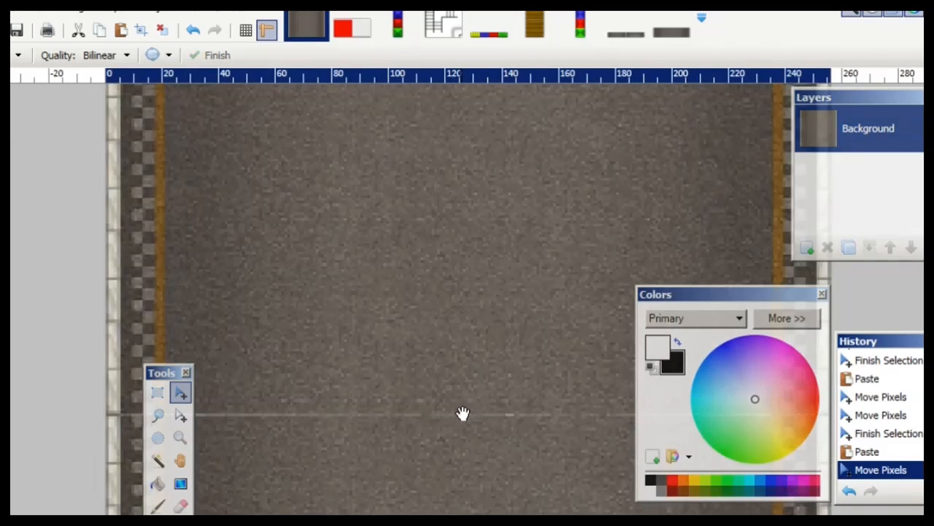
{"action": "key", "text": "Down"}
{"action": "scroll", "coordinate": [464, 413], "scroll_direction": "down", "scroll_amount": 2}
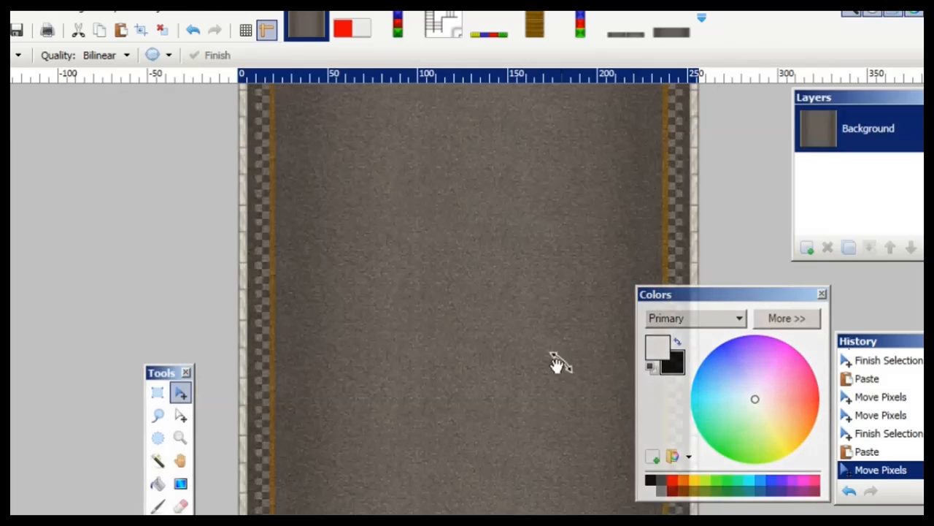
{"action": "scroll", "coordinate": [440, 308], "scroll_direction": "down", "scroll_amount": 1}
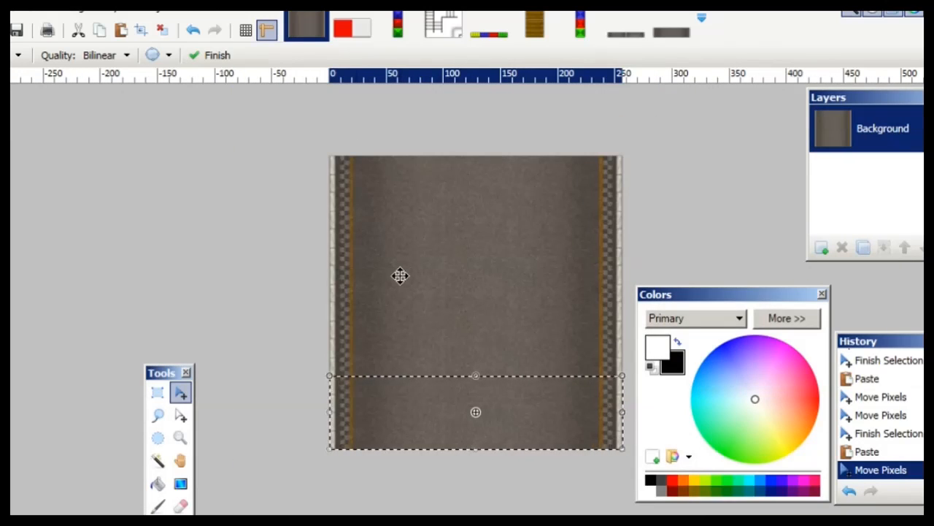
{"action": "key", "text": "ctrl+d"}
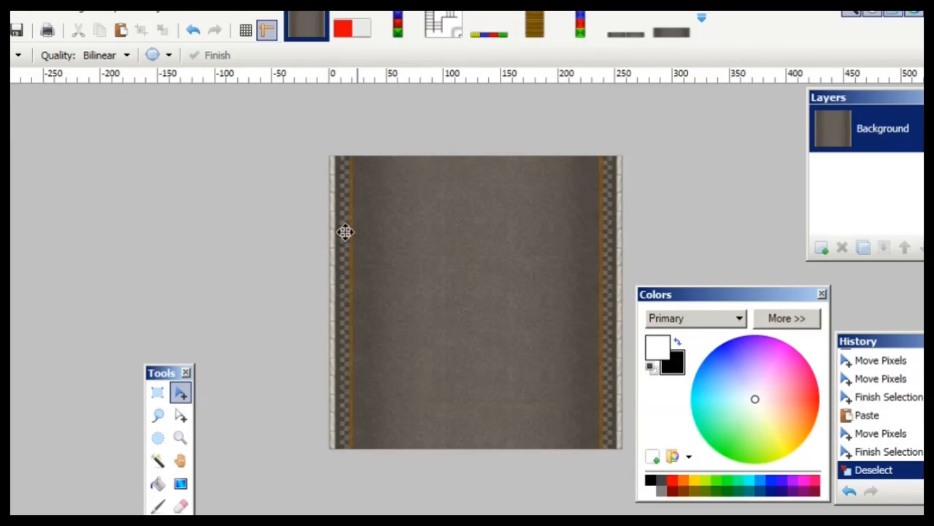
Save the finished road texture with the bit depth on Auto-detect
{"action": "left_click", "coordinate": [3, 7]}
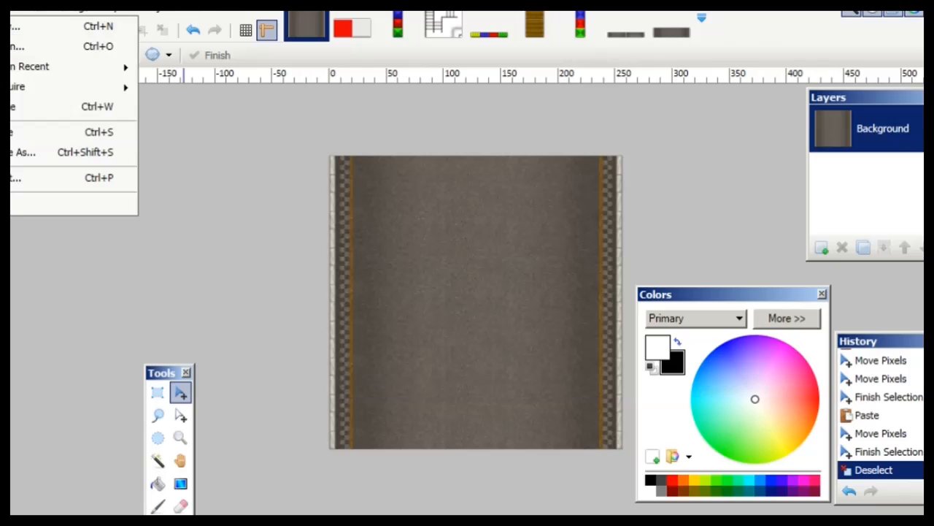
{"action": "left_click", "coordinate": [12, 135]}
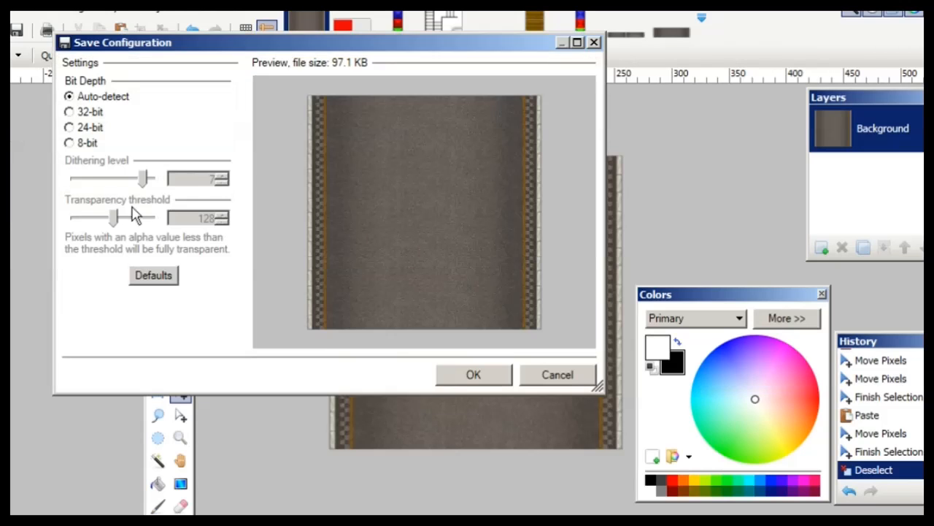
{"action": "left_click", "coordinate": [459, 376]}
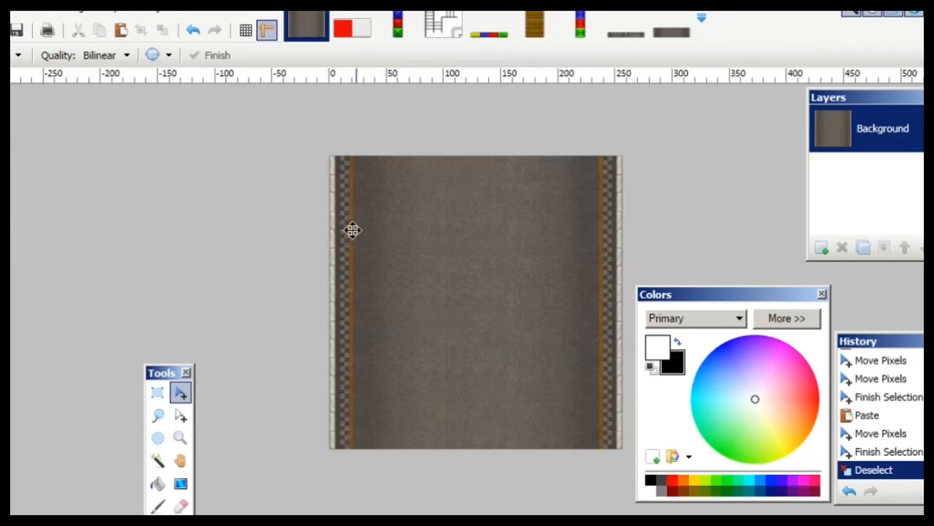
Close the resized strip image without saving, along with the source road image and the finished road texture
{"action": "left_click", "coordinate": [667, 35]}
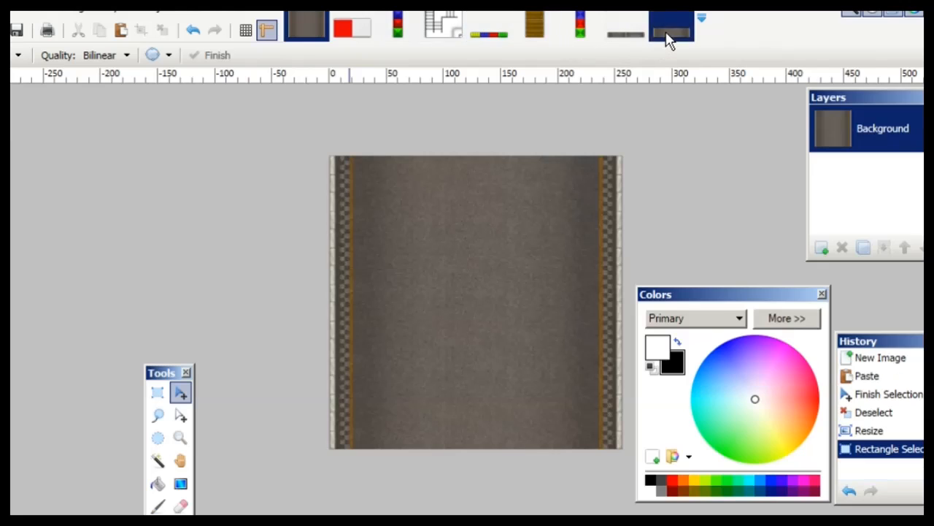
{"action": "left_click", "coordinate": [687, 13]}
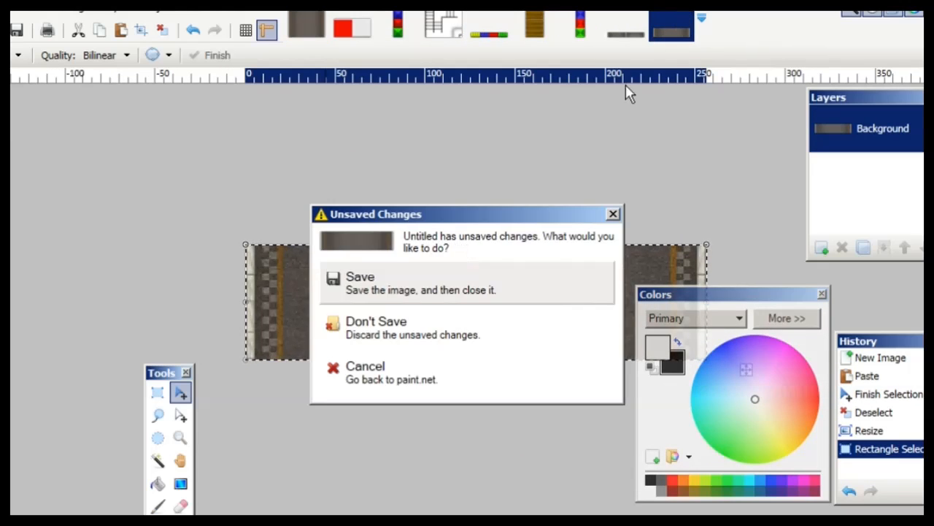
{"action": "left_click", "coordinate": [401, 325]}
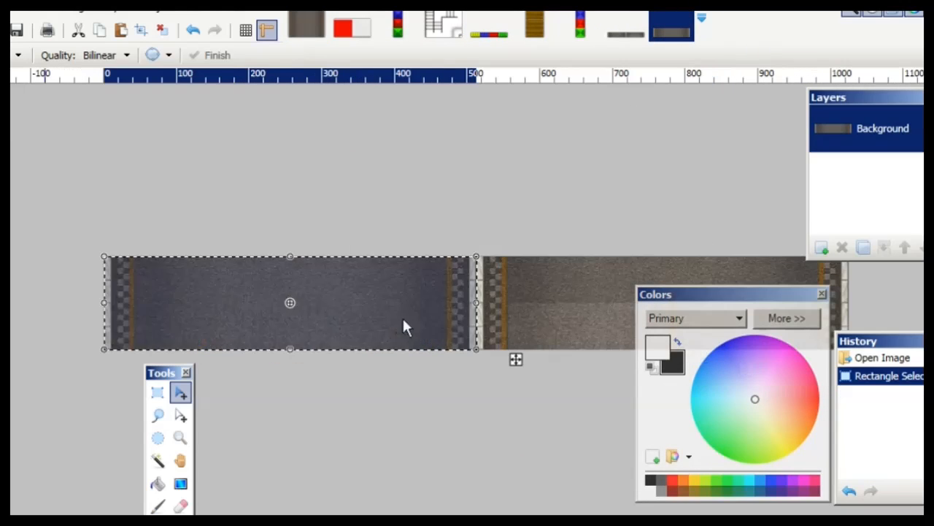
{"action": "left_click", "coordinate": [640, 16]}
{"action": "left_click", "coordinate": [306, 26]}
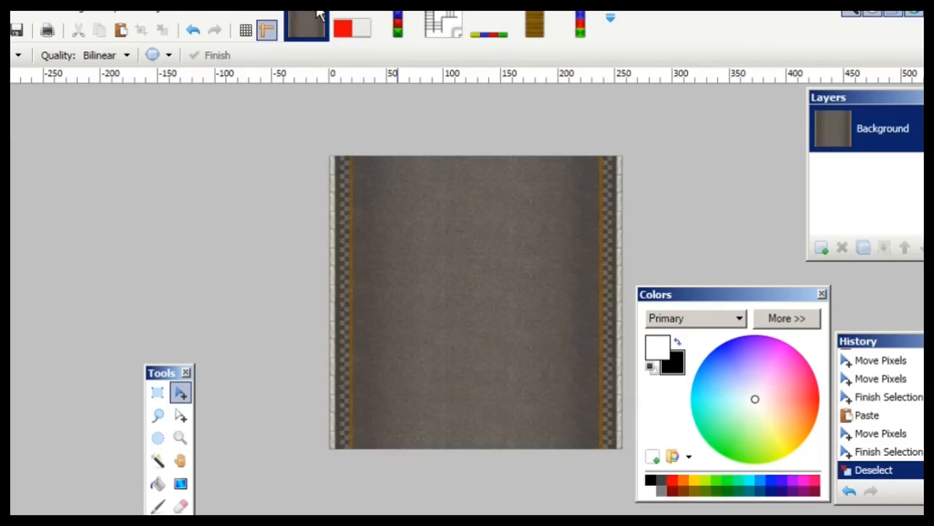
{"action": "left_click", "coordinate": [318, 14]}
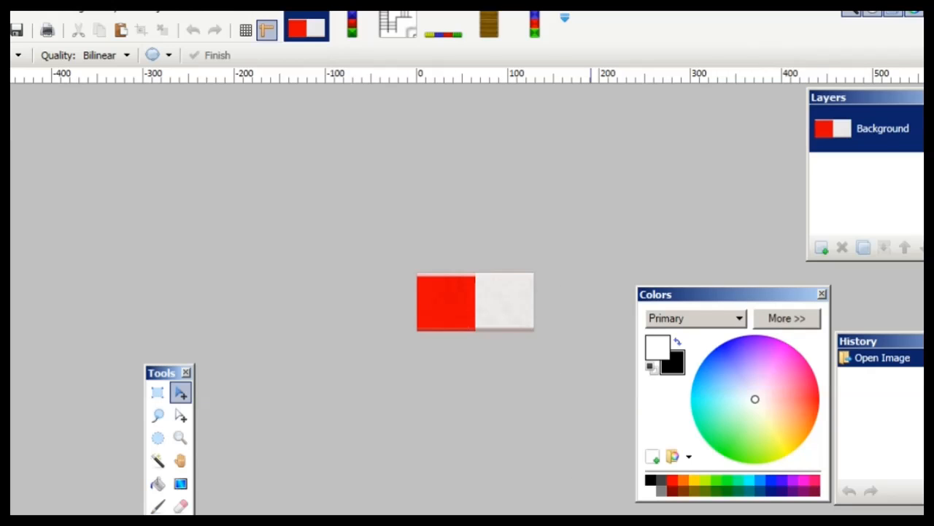
Switch to the model viewer, close Gctr_MarioCircuit.bcmdl and bring up the Bagb_BattleCourse1.bcmdl model
{"action": "key", "text": "alt+Tab"}
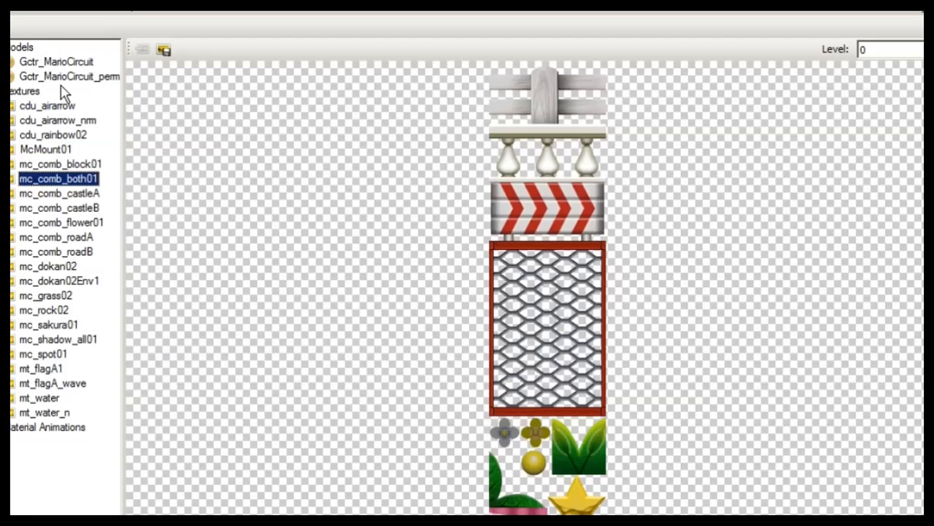
{"action": "left_click", "coordinate": [923, 10]}
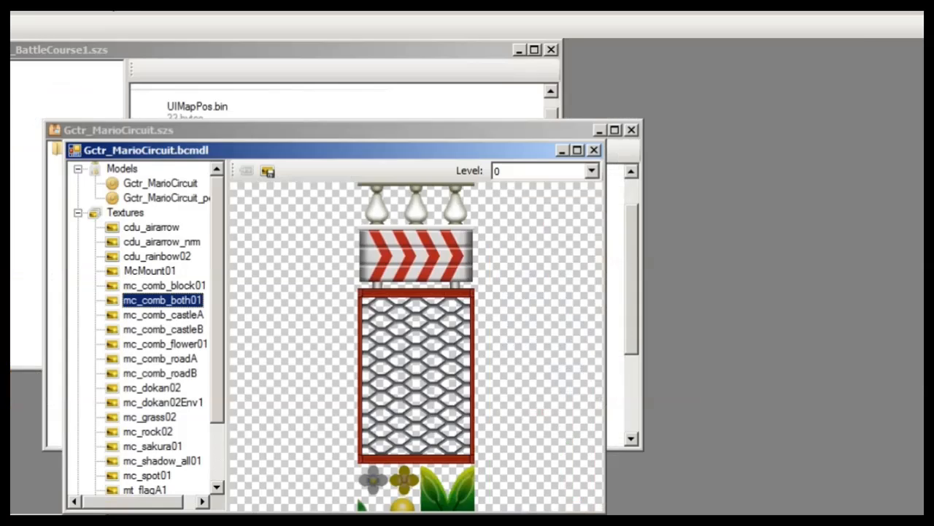
{"action": "left_click", "coordinate": [594, 150]}
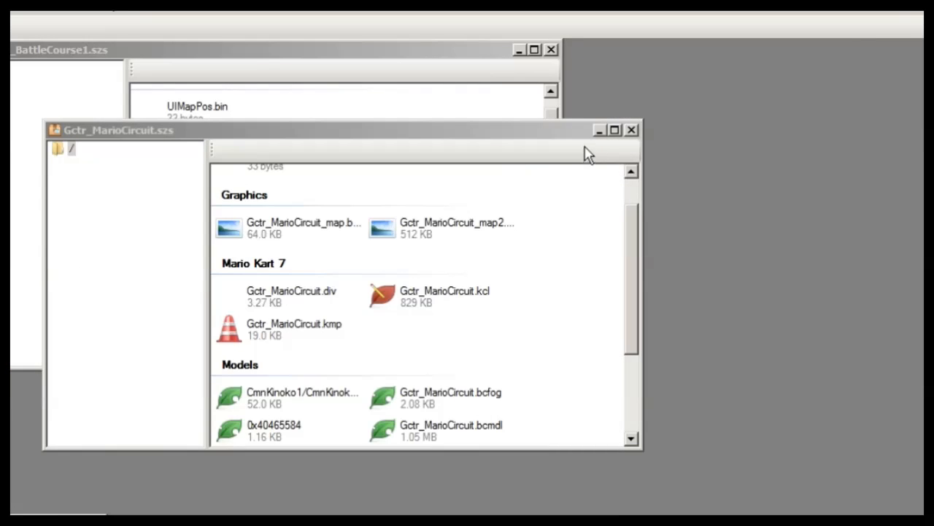
{"action": "left_click", "coordinate": [69, 11]}
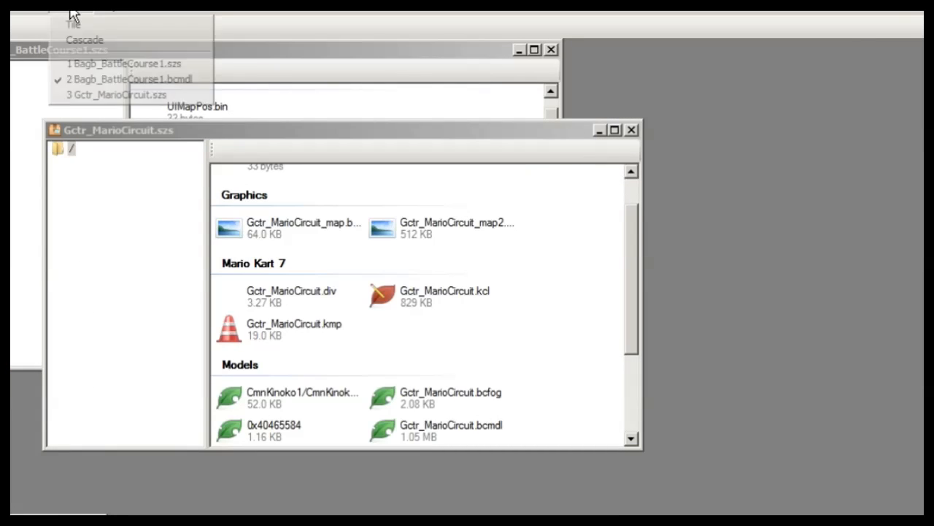
{"action": "left_click", "coordinate": [122, 80]}
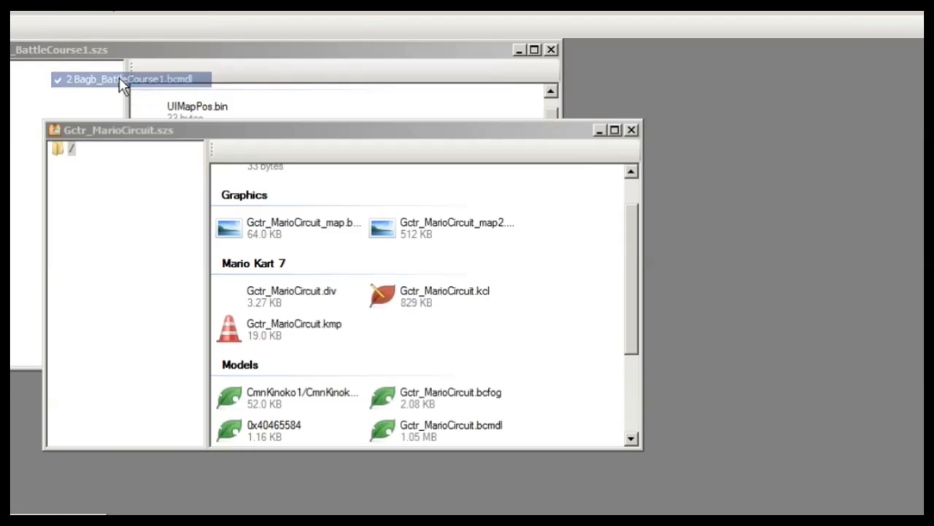
{"action": "left_click", "coordinate": [612, 133]}
{"action": "left_click", "coordinate": [613, 132]}
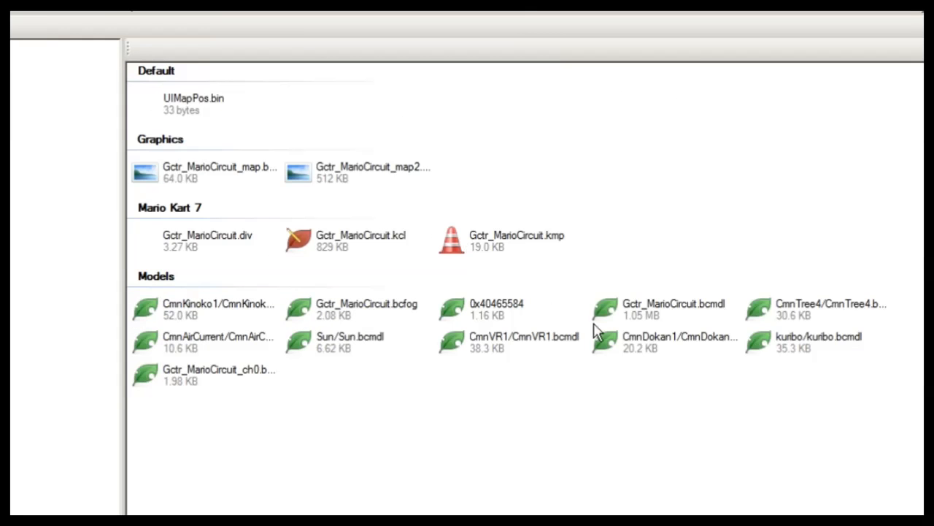
{"action": "left_click", "coordinate": [923, 12]}
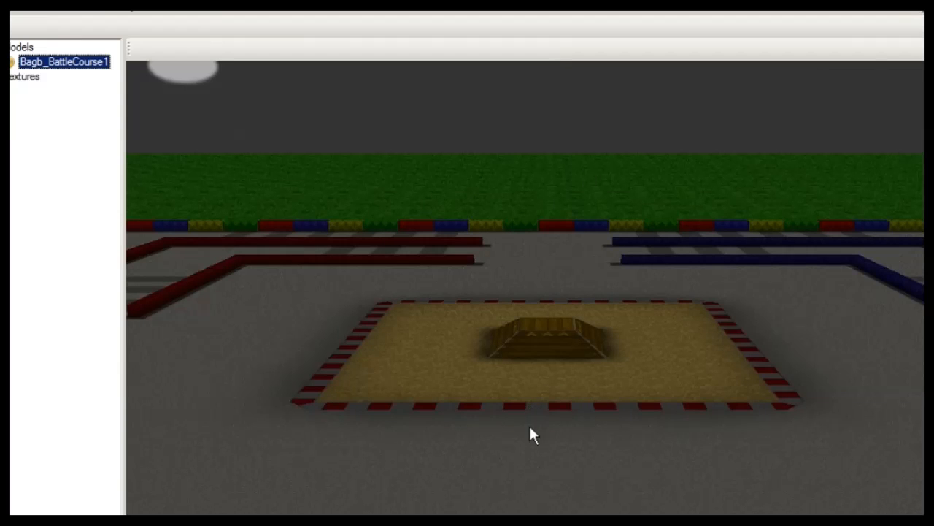
Examine the red-and-white border around the sand area in the course model, and return to Paint.NET with its texture
{"action": "left_click", "coordinate": [443, 408]}
{"action": "scroll", "coordinate": [443, 409], "scroll_direction": "down", "scroll_amount": 2}
{"action": "scroll", "coordinate": [456, 400], "scroll_direction": "up", "scroll_amount": 3}
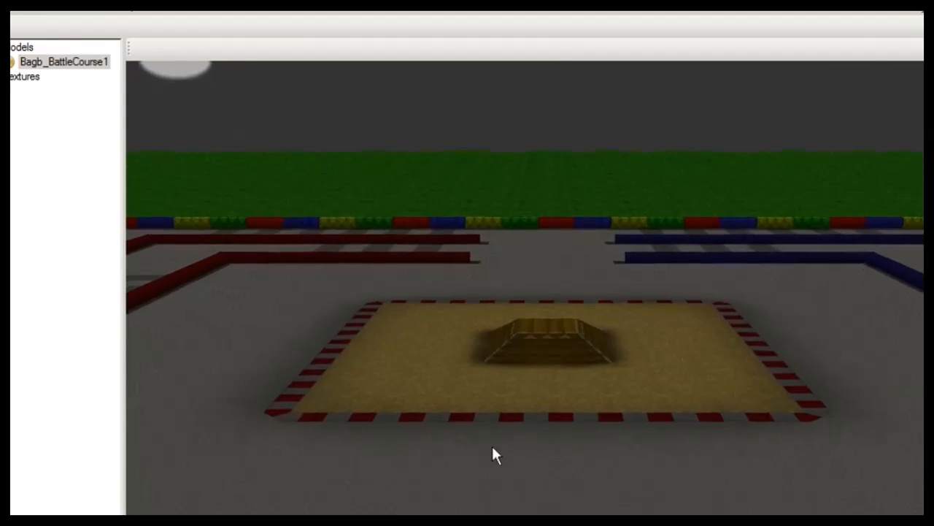
{"action": "scroll", "coordinate": [480, 375], "scroll_direction": "up", "scroll_amount": 5}
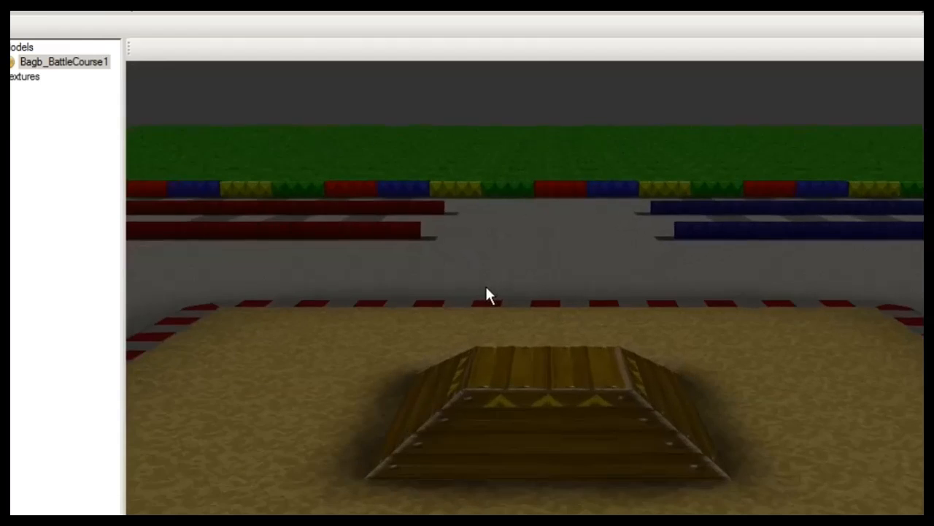
{"action": "scroll", "coordinate": [486, 296], "scroll_direction": "up", "scroll_amount": 5}
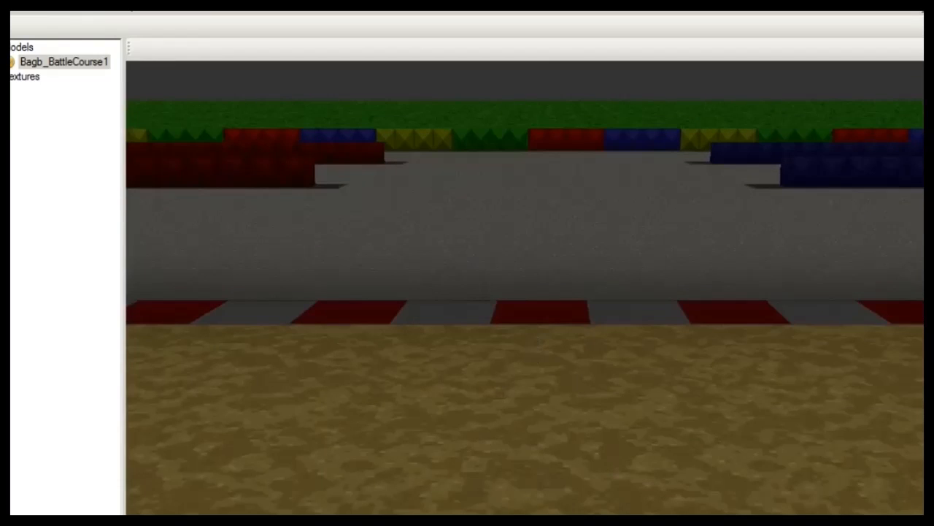
{"action": "left_click", "coordinate": [679, 508]}
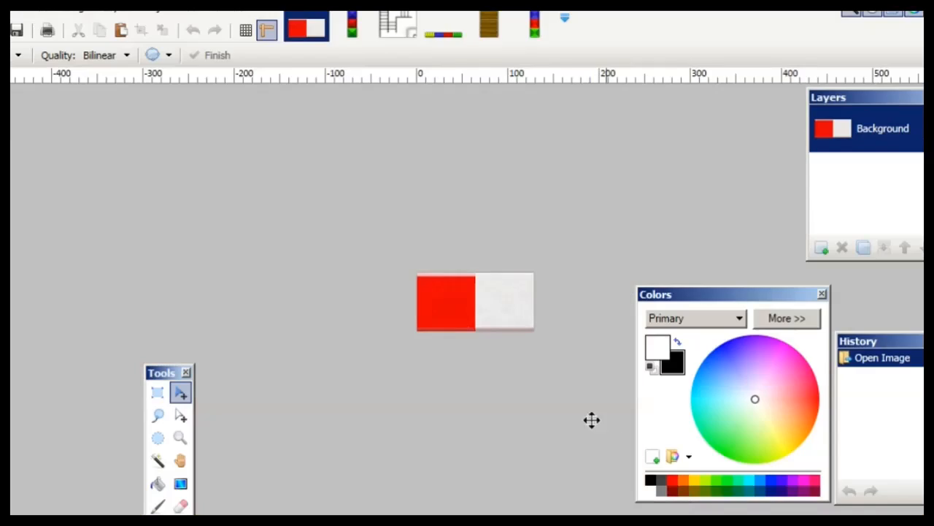
{"action": "left_click", "coordinate": [535, 520]}
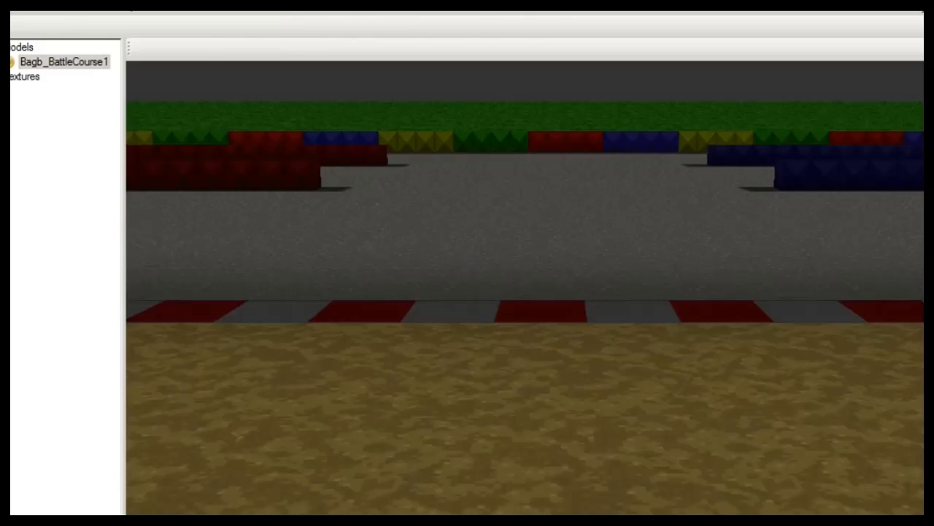
{"action": "mouse_move", "coordinate": [679, 520]}
{"action": "left_click", "coordinate": [684, 501]}
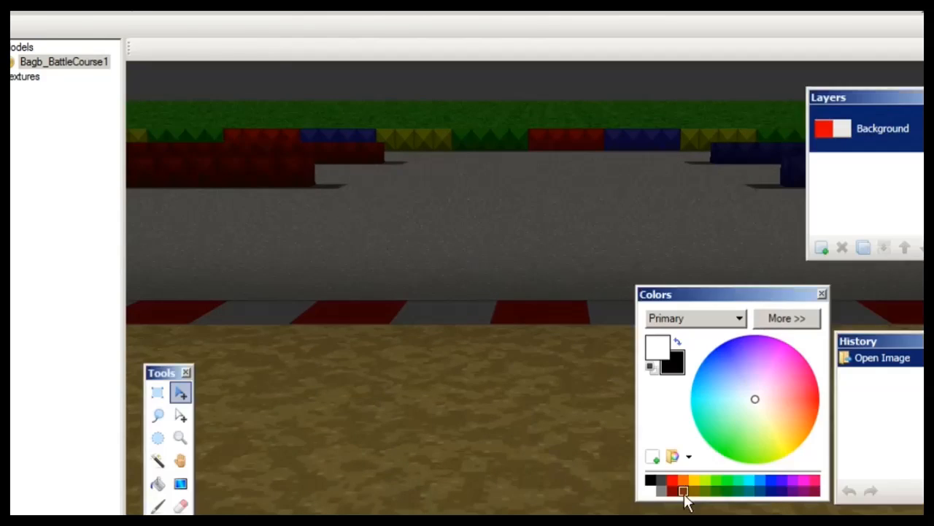
Recolour the red-and-white border texture to blue with a Hue / Saturation hue of -143, and save it
{"action": "key", "text": "ctrl+shift+u"}
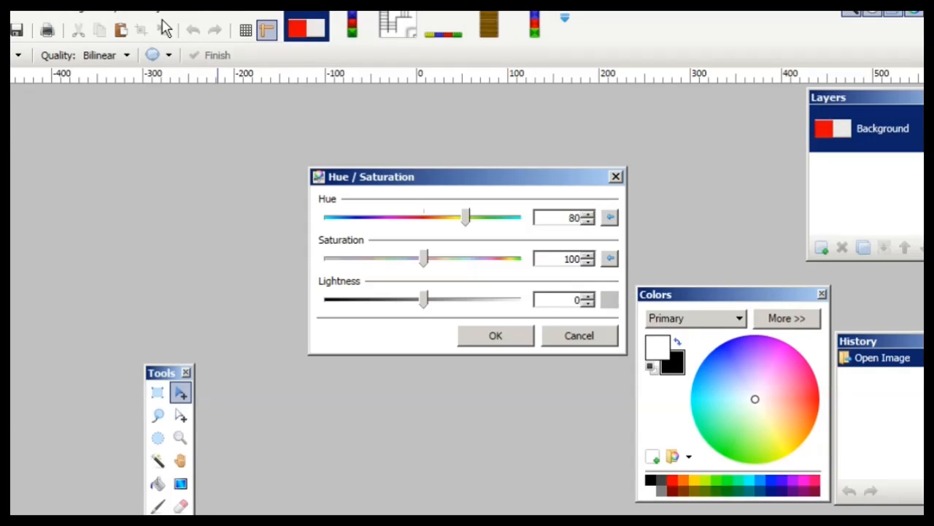
{"action": "left_click_drag", "start_coordinate": [343, 176], "coordinate": [43, 143]}
{"action": "left_click_drag", "start_coordinate": [157, 184], "coordinate": [40, 195]}
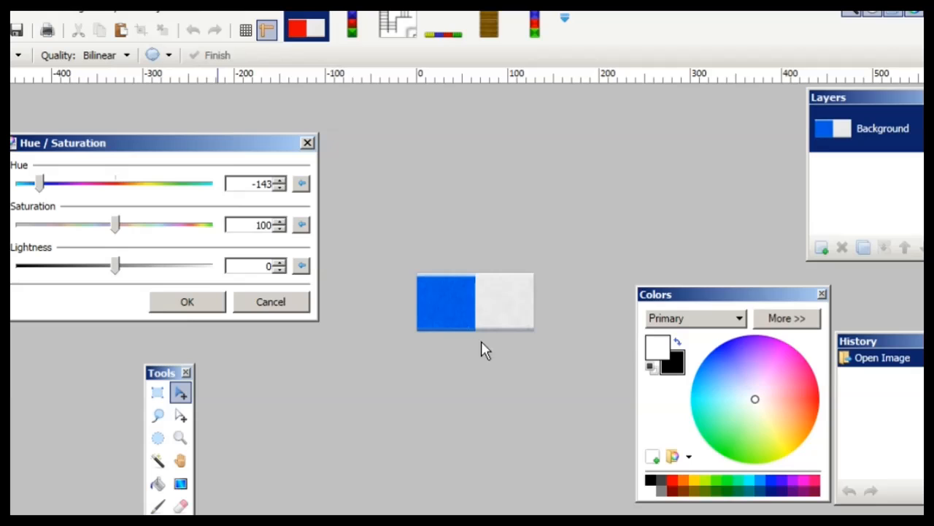
{"action": "left_click", "coordinate": [221, 301]}
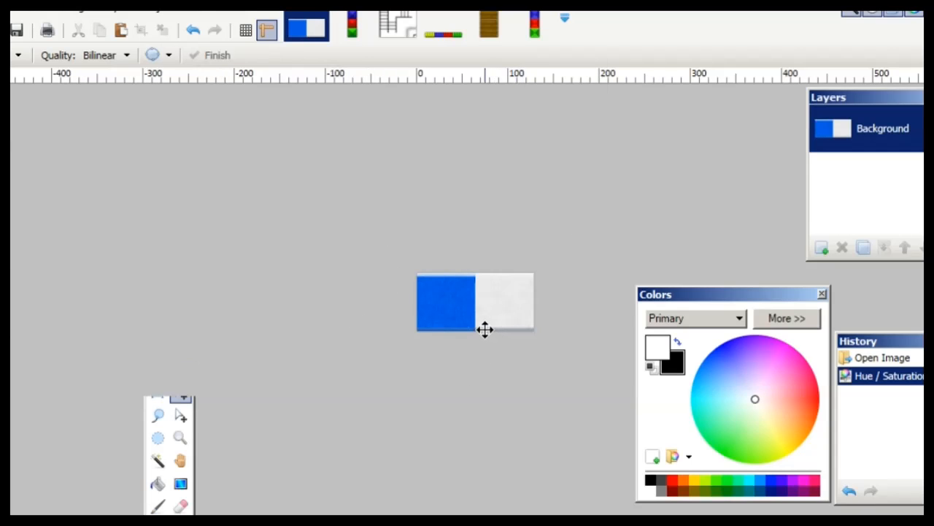
{"action": "key", "text": "ctrl+s"}
{"action": "left_click", "coordinate": [455, 379]}
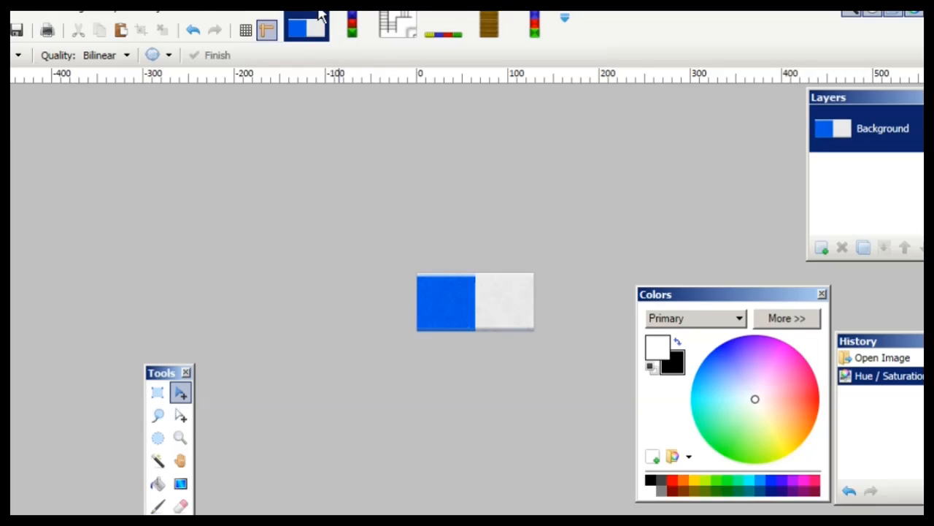
{"action": "left_click", "coordinate": [341, 22]}
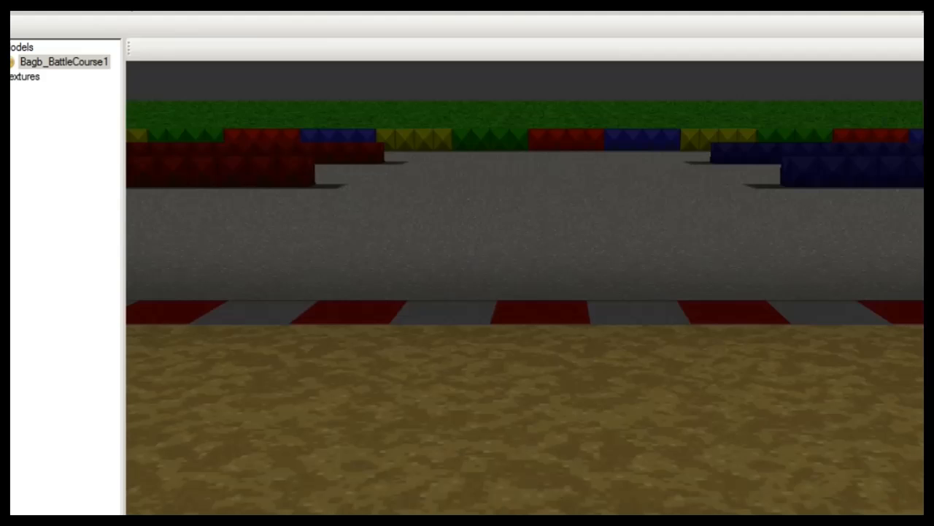
View the coloured block texture in Paint.NET, switch to the Imported Textures folder and open mc_comb_both01 for viewing
{"action": "left_click", "coordinate": [675, 520]}
{"action": "left_click", "coordinate": [675, 519]}
{"action": "left_click", "coordinate": [666, 517]}
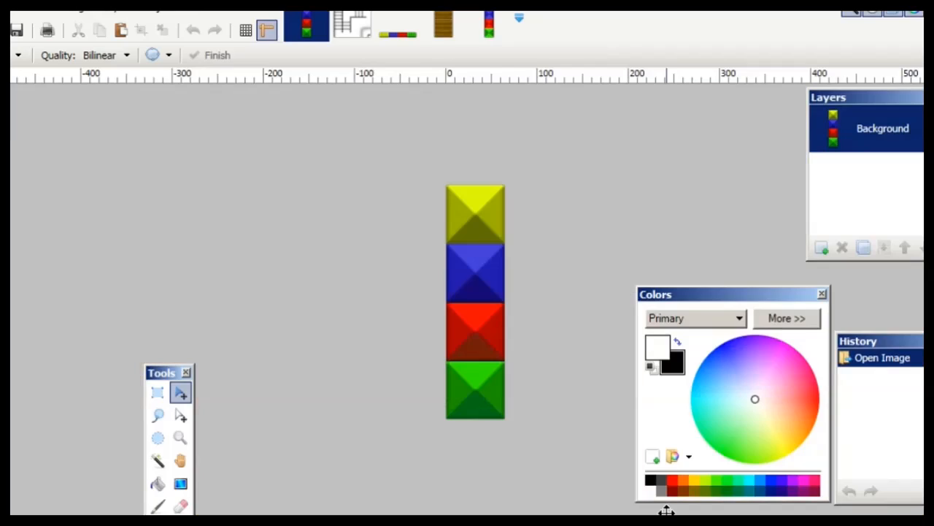
{"action": "left_click", "coordinate": [353, 520]}
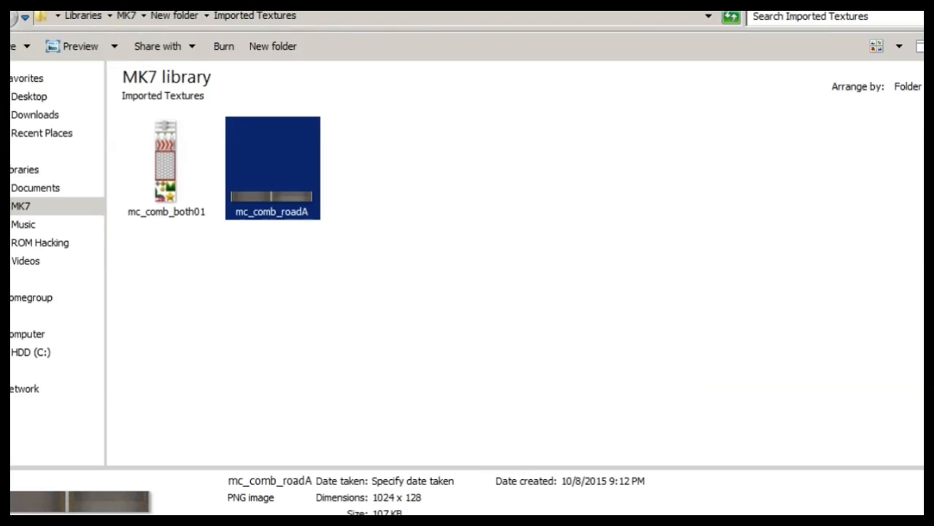
{"action": "double_click", "coordinate": [151, 179]}
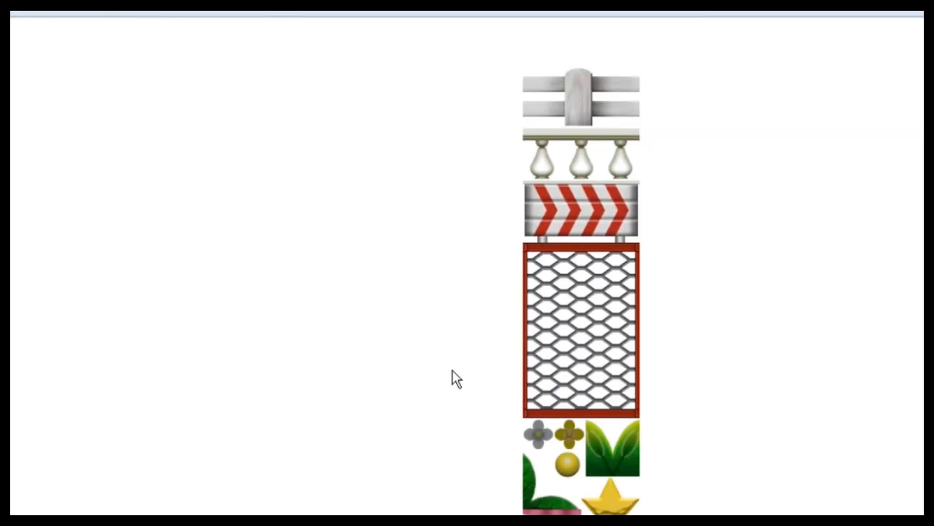
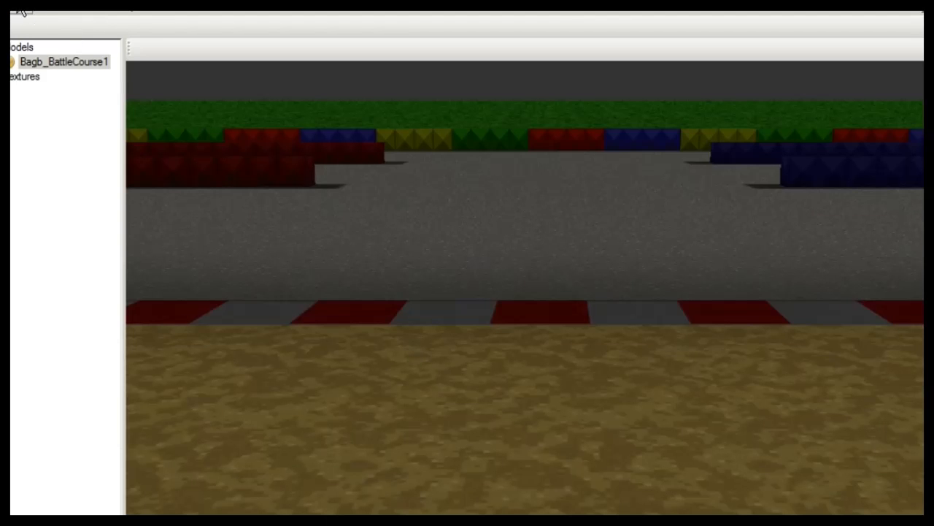
Switch back to Every File Explorer, start opening a file and browse to the MK7 library's romfs Course folder
{"action": "left_click", "coordinate": [93, 12]}
{"action": "left_click", "coordinate": [90, 13]}
{"action": "left_click", "coordinate": [29, 11]}
{"action": "left_click", "coordinate": [14, 81]}
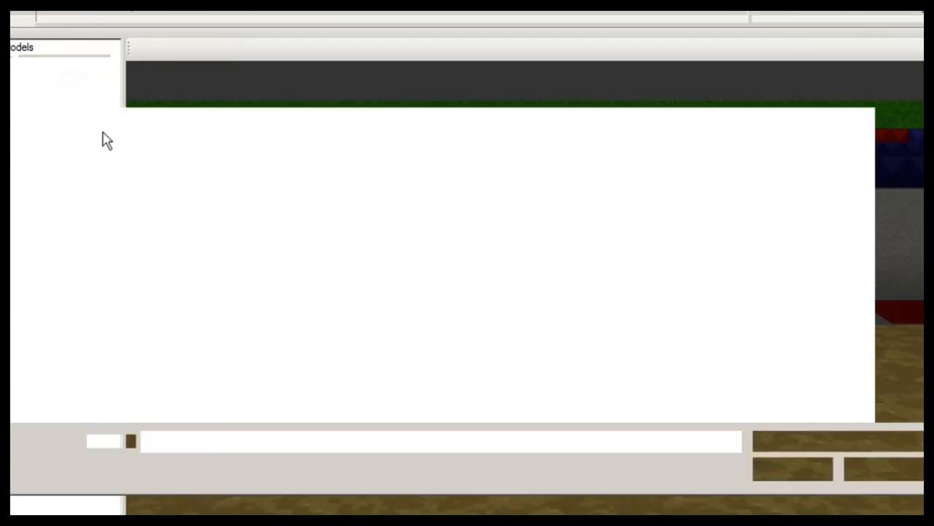
{"action": "left_click", "coordinate": [51, 198]}
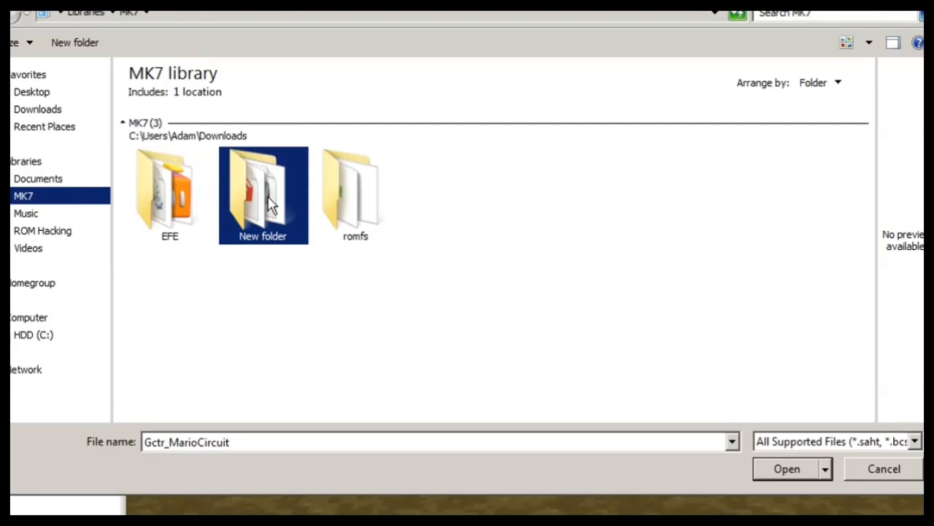
{"action": "double_click", "coordinate": [269, 198]}
{"action": "left_click", "coordinate": [56, 188]}
{"action": "left_click", "coordinate": [22, 196]}
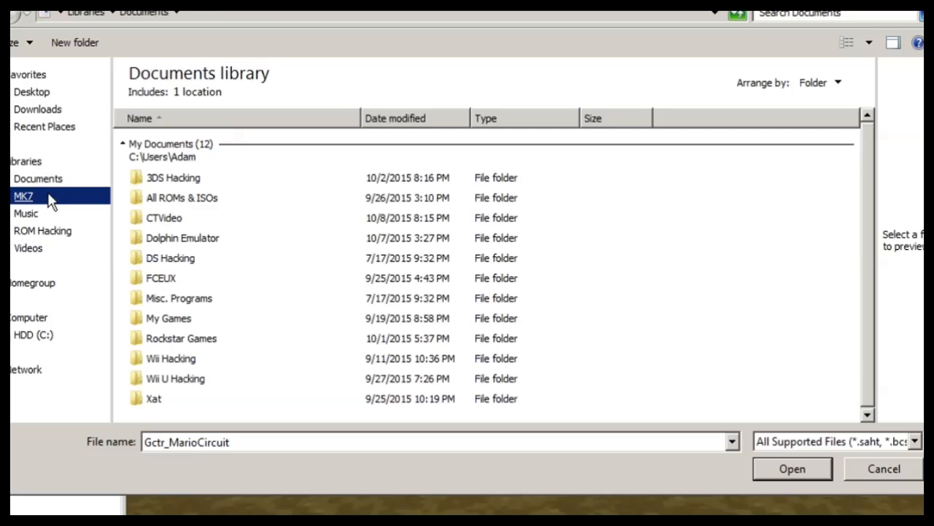
{"action": "double_click", "coordinate": [345, 218]}
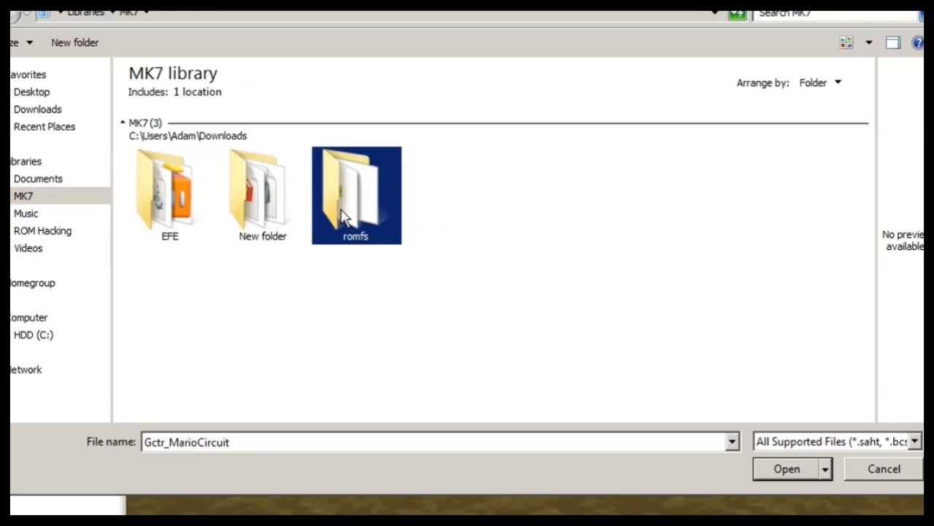
{"action": "left_click", "coordinate": [351, 188]}
{"action": "key", "text": "Return"}
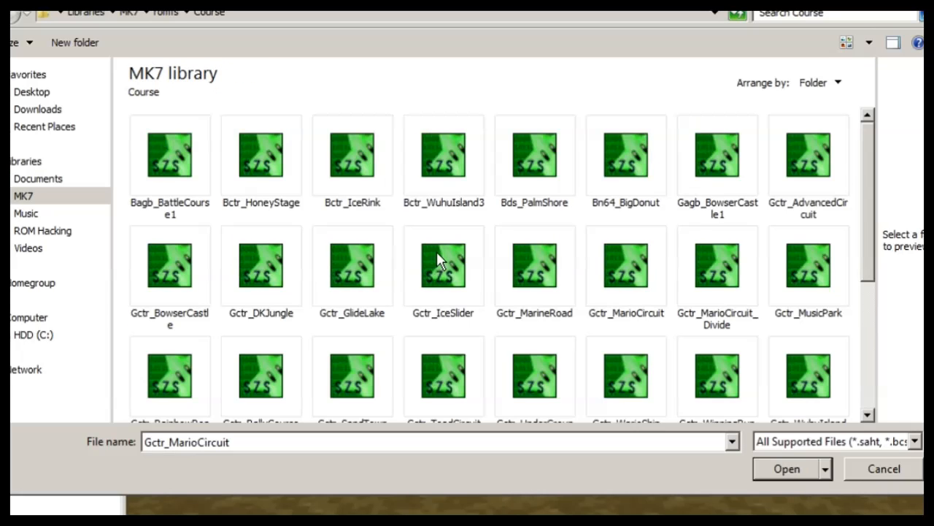
Open the Ggc_DinoDinoJungle course archive, then open its main bcmdl model and expand the model's texture list
{"action": "scroll", "coordinate": [436, 250], "scroll_direction": "down", "scroll_amount": 5}
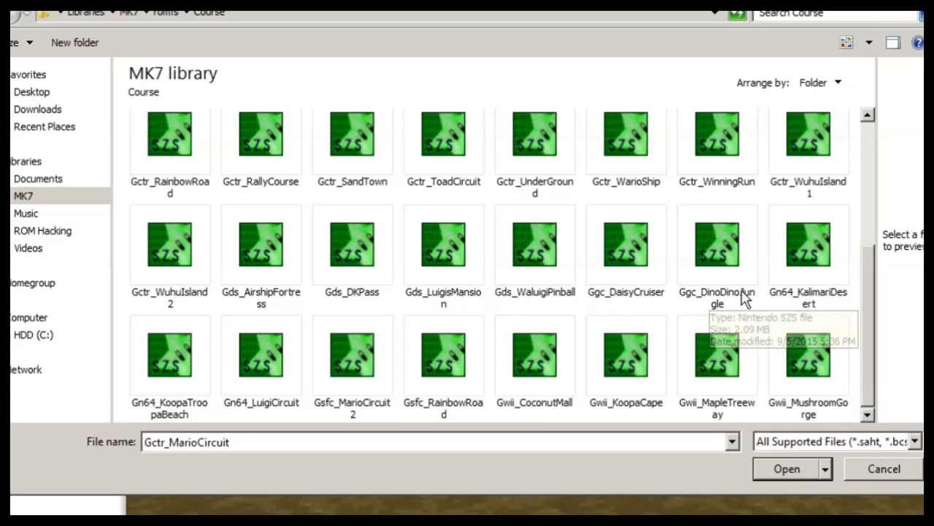
{"action": "double_click", "coordinate": [717, 298]}
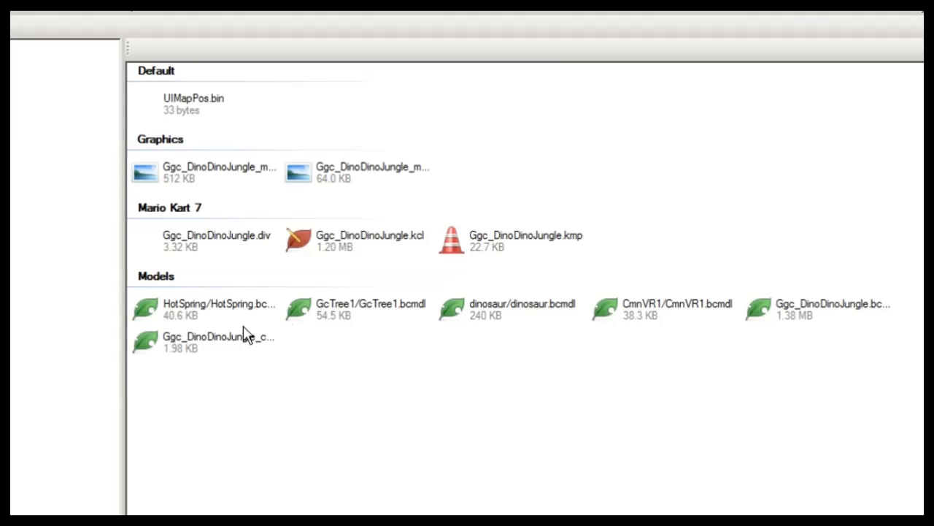
{"action": "left_click", "coordinate": [808, 328]}
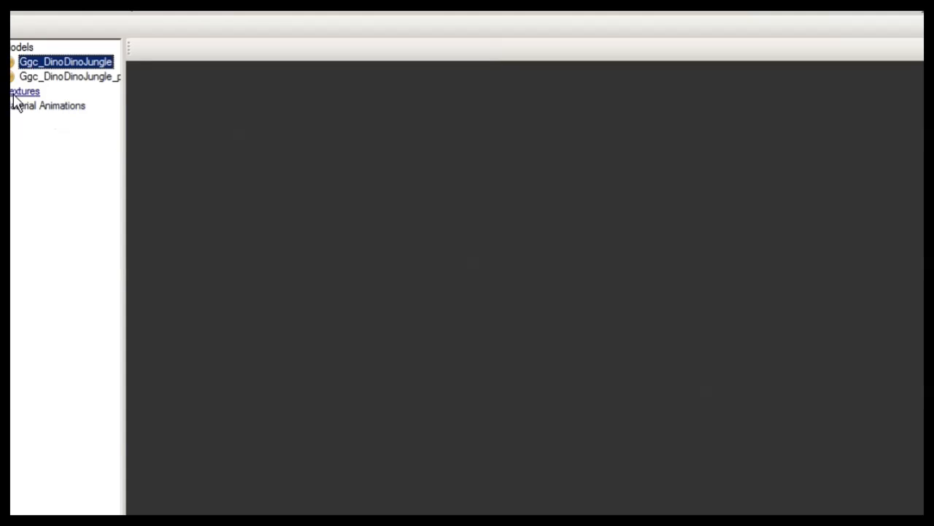
{"action": "double_click", "coordinate": [25, 90]}
Examine the Dino Dino Jungle textures one by one from cdn_dasharrow to gcddj_base03
{"action": "left_click", "coordinate": [44, 107]}
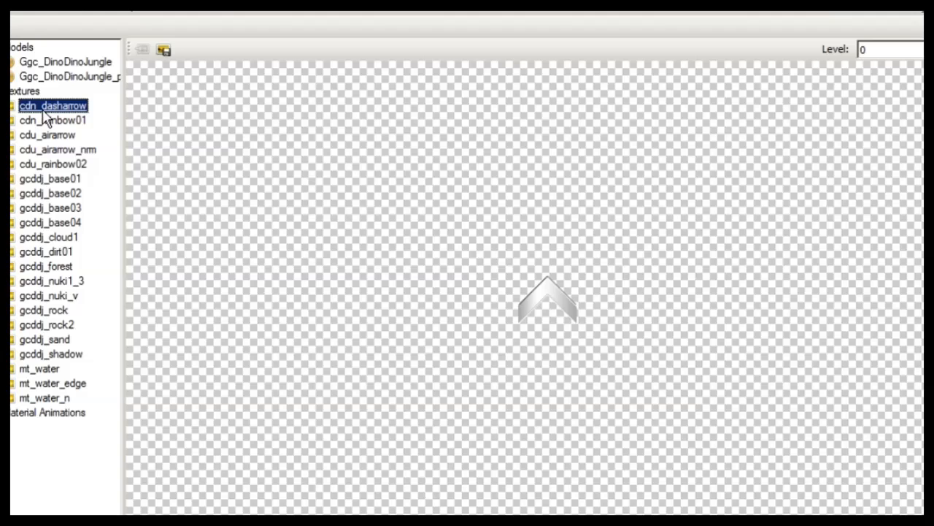
{"action": "key", "text": "Down"}
{"action": "key", "text": "Down"}
{"action": "key", "text": "Down"}
{"action": "key", "text": "Down"}
{"action": "key", "text": "Down"}
{"action": "key", "text": "Down"}
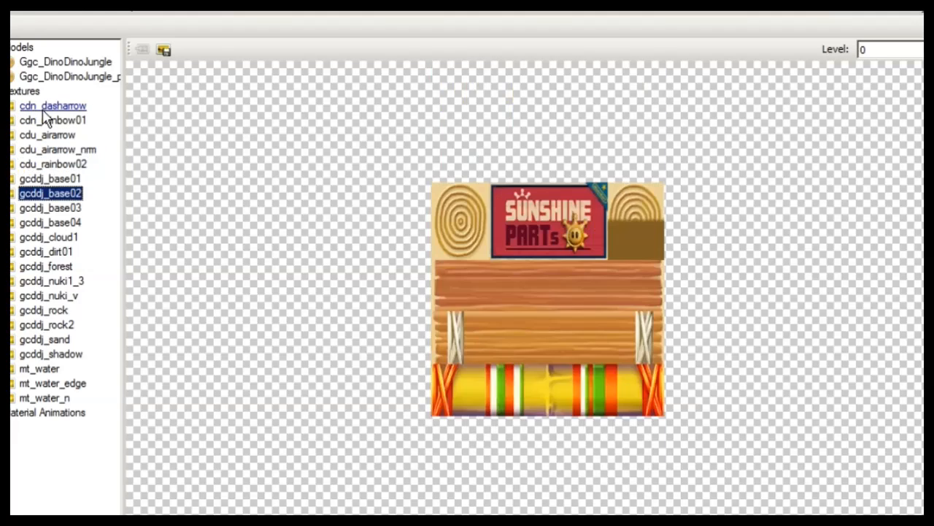
{"action": "key", "text": "Up"}
{"action": "key", "text": "Down"}
{"action": "key", "text": "Down"}
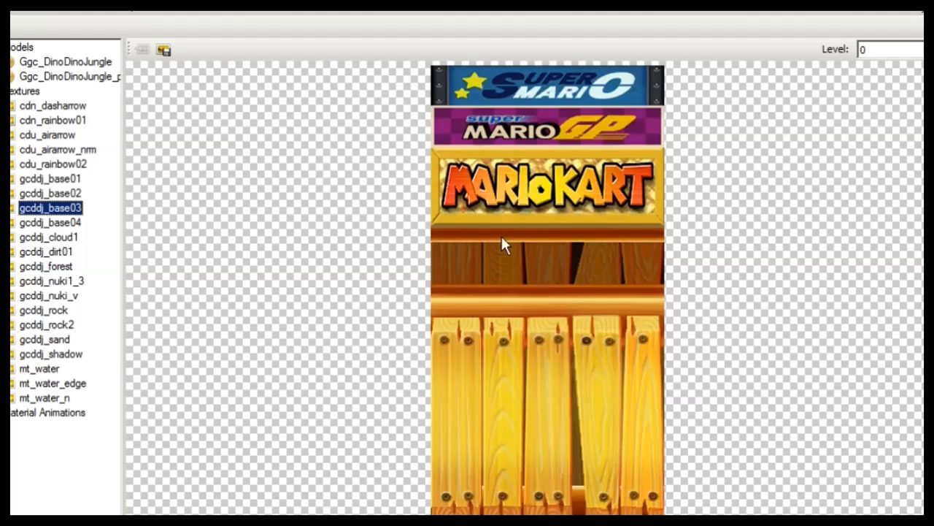
Examine the remaining Dino Dino Jungle textures from gcddj_base04 to mt_water_n, including the fences in gcddj_nuki1_3
{"action": "key", "text": "Down"}
{"action": "key", "text": "Down"}
{"action": "key", "text": "Down"}
{"action": "key", "text": "Down"}
{"action": "key", "text": "Down"}
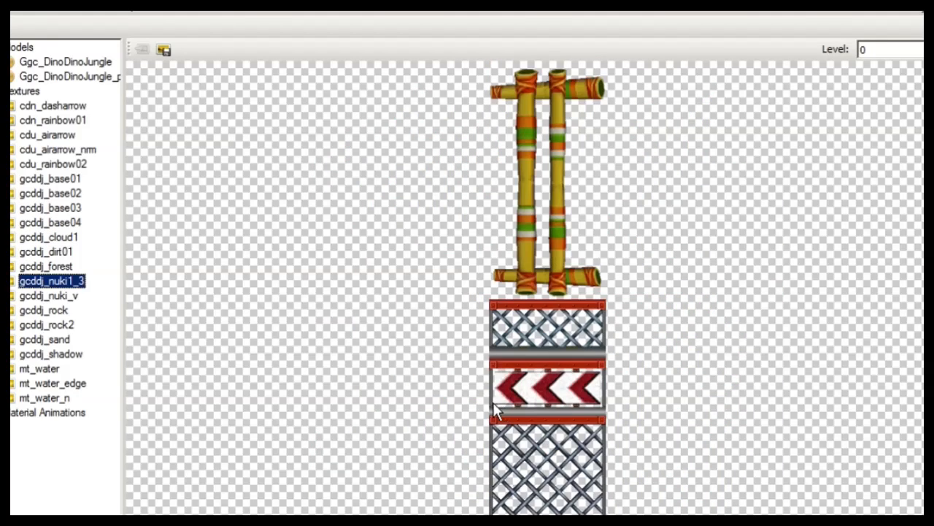
{"action": "key", "text": "Down"}
{"action": "key", "text": "Down"}
{"action": "key", "text": "Down"}
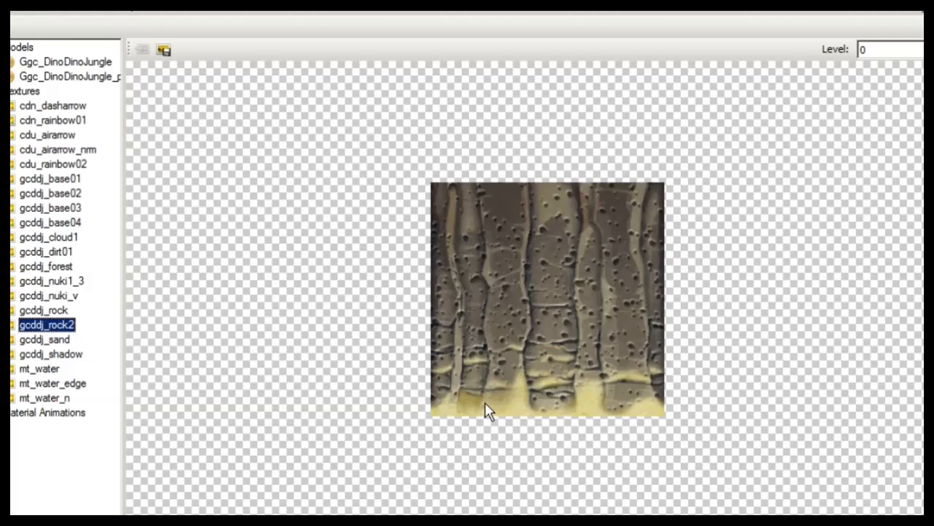
{"action": "key", "text": "Down"}
{"action": "key", "text": "Down"}
{"action": "key", "text": "Down"}
{"action": "key", "text": "Down"}
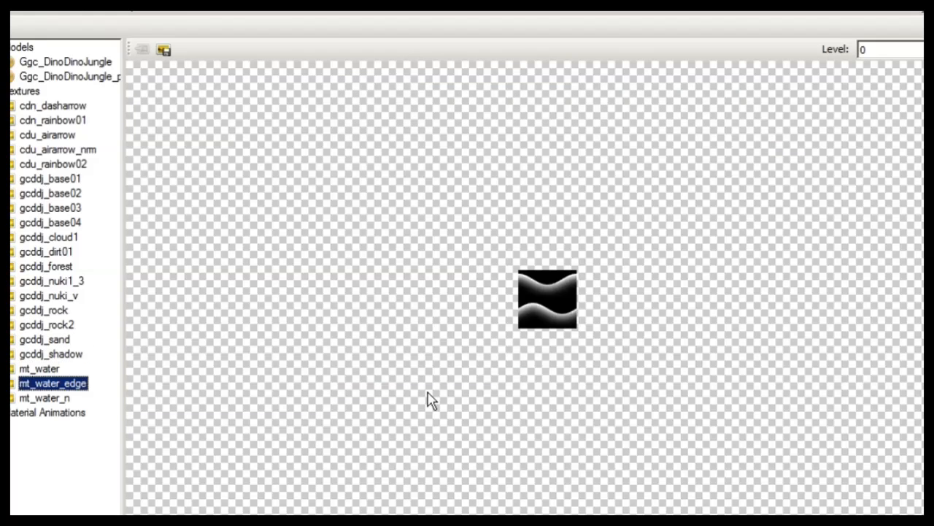
{"action": "key", "text": "Down"}
Look again at the gcddj_dirt01, gcddj_base04 and gcddj_base03 textures
{"action": "left_click", "coordinate": [46, 252]}
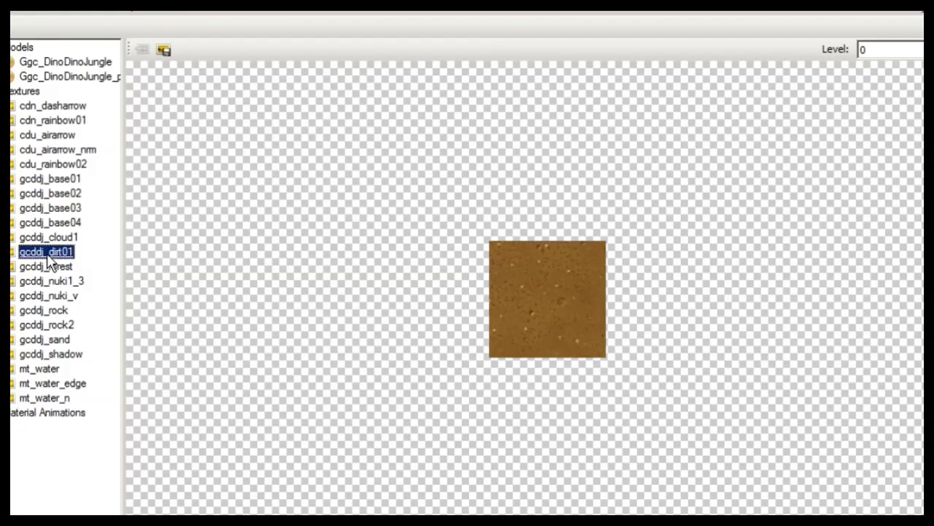
{"action": "key", "text": "Up"}
{"action": "key", "text": "Up"}
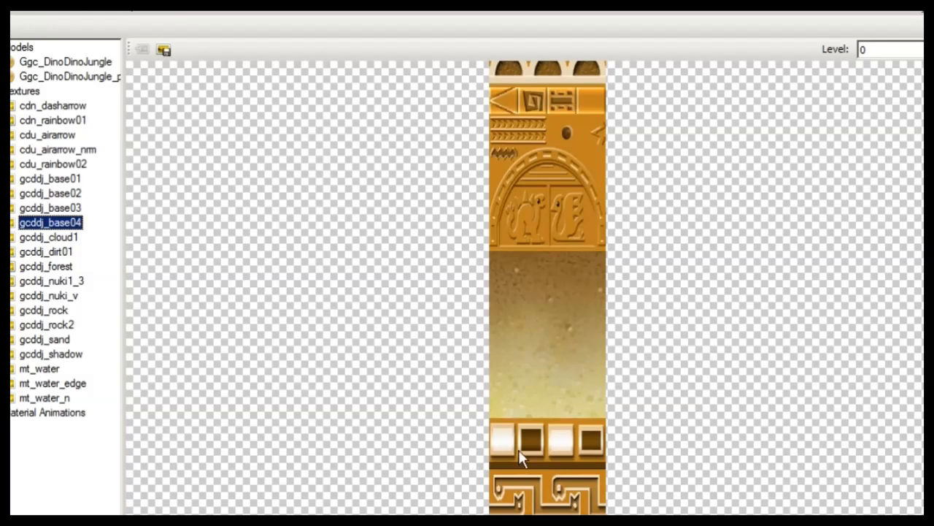
{"action": "left_click", "coordinate": [65, 209]}
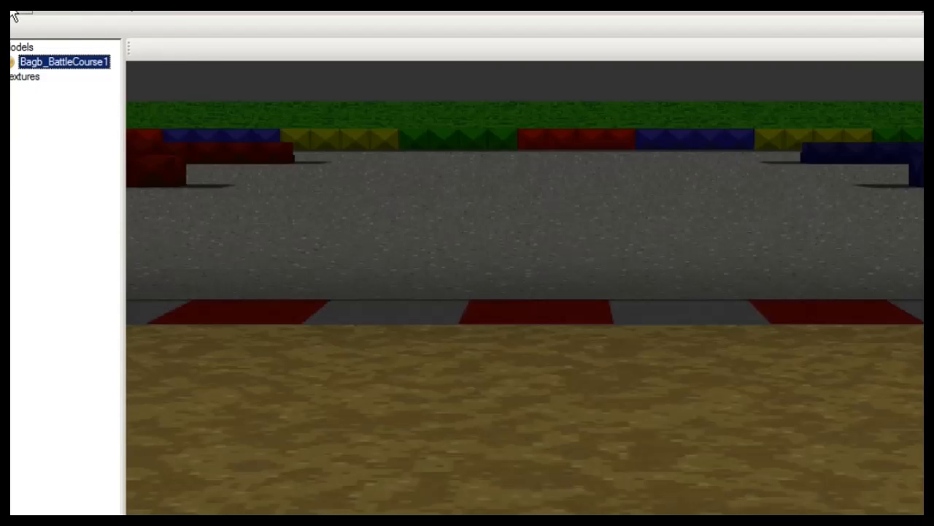
Open the Gwii_CoconutMall archive from the Course folder and open its Gwii_CoconutMall.bcmdl model
{"action": "left_click", "coordinate": [13, 16]}
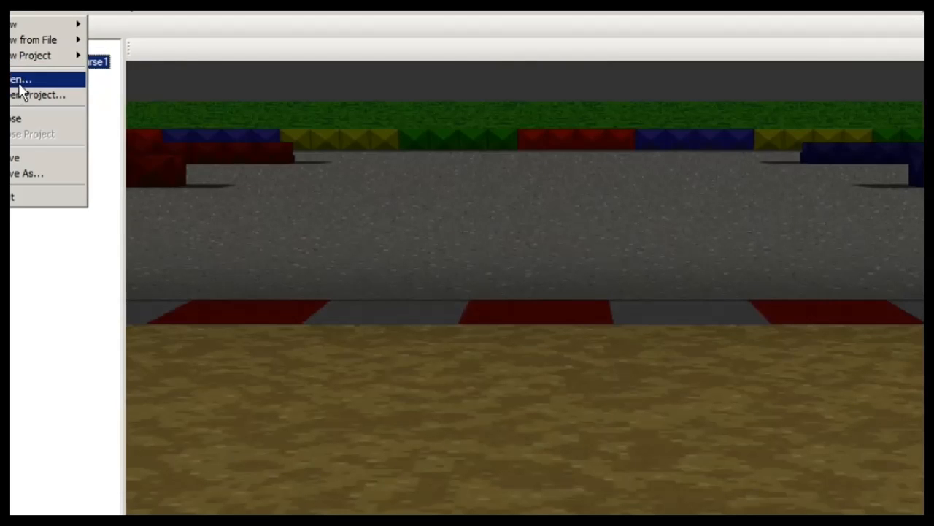
{"action": "left_click", "coordinate": [16, 79]}
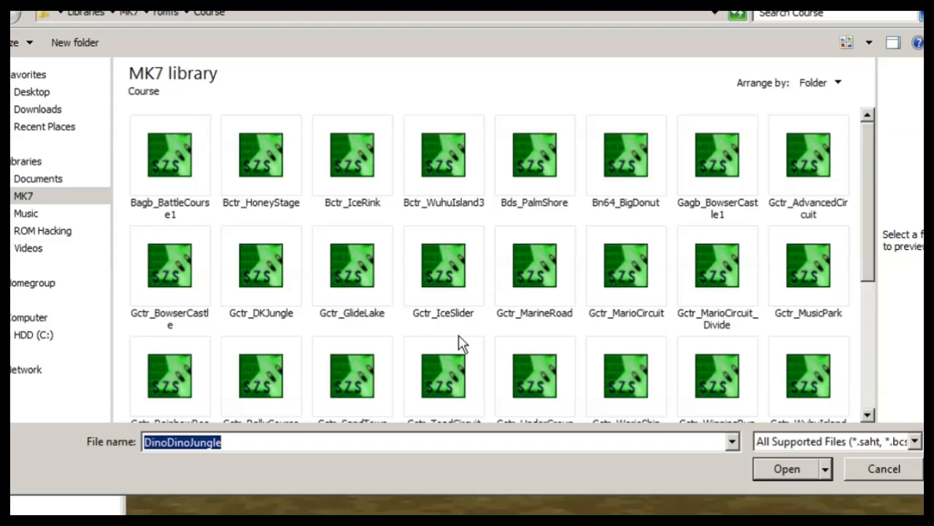
{"action": "left_click", "coordinate": [459, 337]}
{"action": "scroll", "coordinate": [459, 336], "scroll_direction": "down", "scroll_amount": 4}
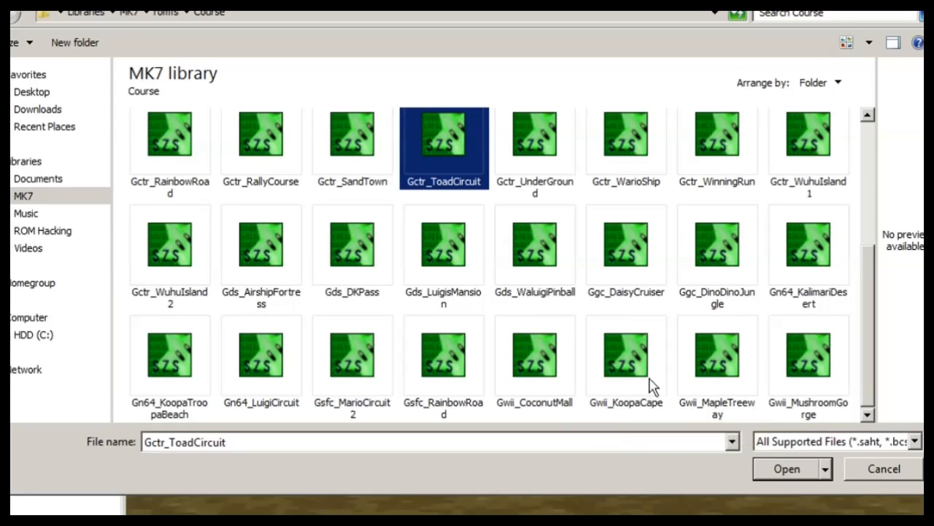
{"action": "double_click", "coordinate": [546, 393]}
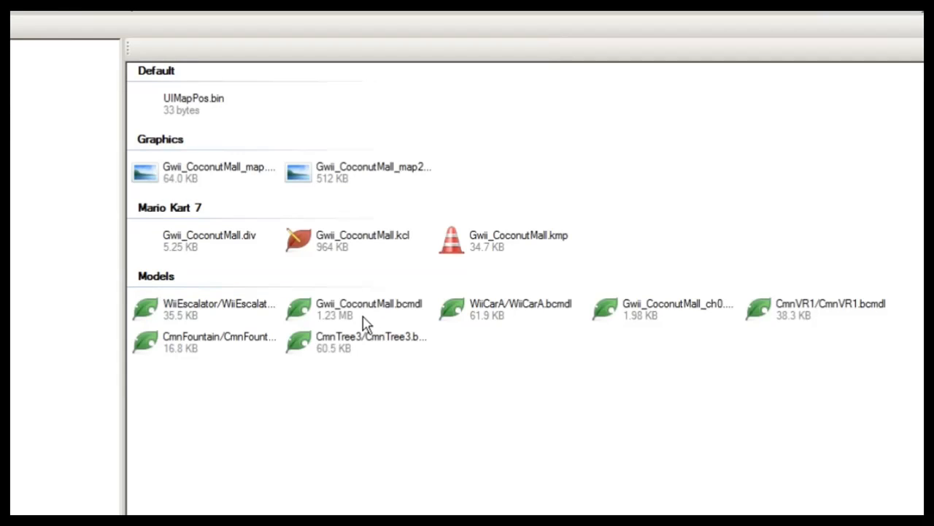
{"action": "left_click", "coordinate": [365, 323]}
{"action": "double_click", "coordinate": [378, 326]}
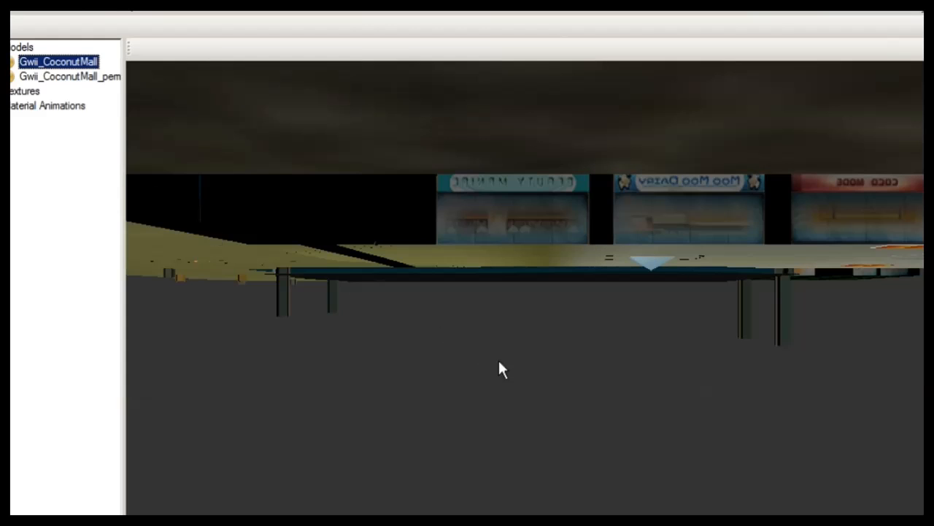
Expand the Coconut Mall texture list and examine the textures from cdn_dasharrow to wiicm_glass
{"action": "left_click", "coordinate": [1, 91]}
{"action": "left_click", "coordinate": [26, 109]}
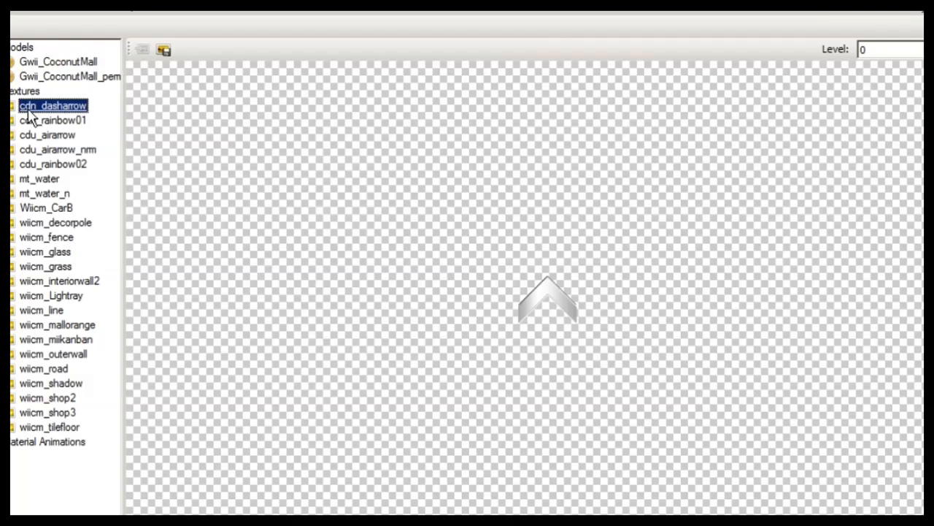
{"action": "key", "text": "Down"}
{"action": "key", "text": "Down"}
{"action": "key", "text": "Down"}
{"action": "key", "text": "Down"}
{"action": "key", "text": "Down"}
{"action": "key", "text": "Down"}
{"action": "key", "text": "Down"}
{"action": "key", "text": "Down"}
{"action": "key", "text": "Down"}
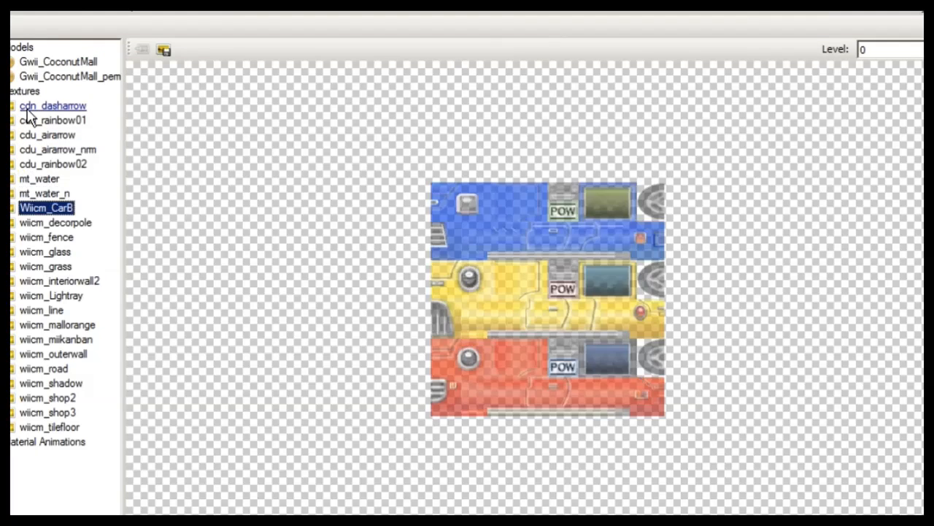
{"action": "key", "text": "Down"}
{"action": "key", "text": "Down"}
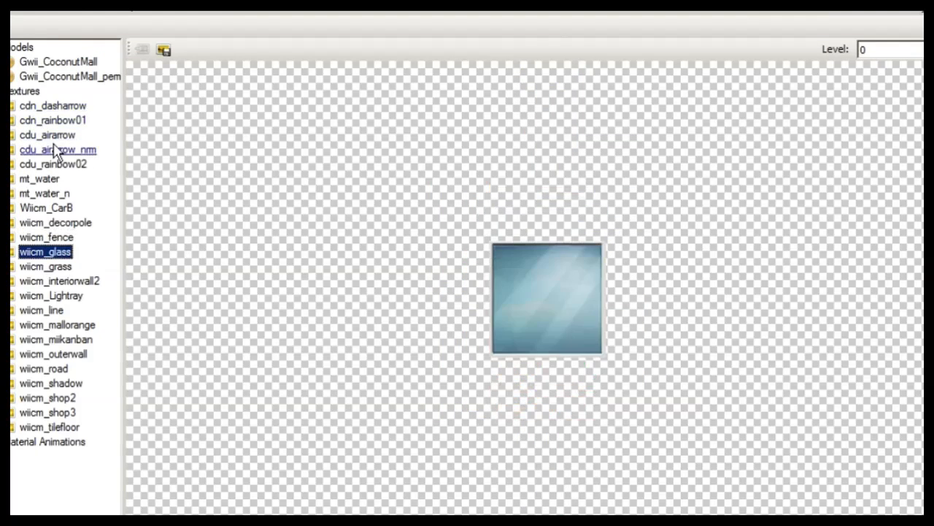
Go back to the wiicm_fence and wiicm_decorpole textures and examine them
{"action": "key", "text": "Up"}
{"action": "key", "text": "Up"}
{"action": "key", "text": "Up"}
{"action": "key", "text": "Down"}
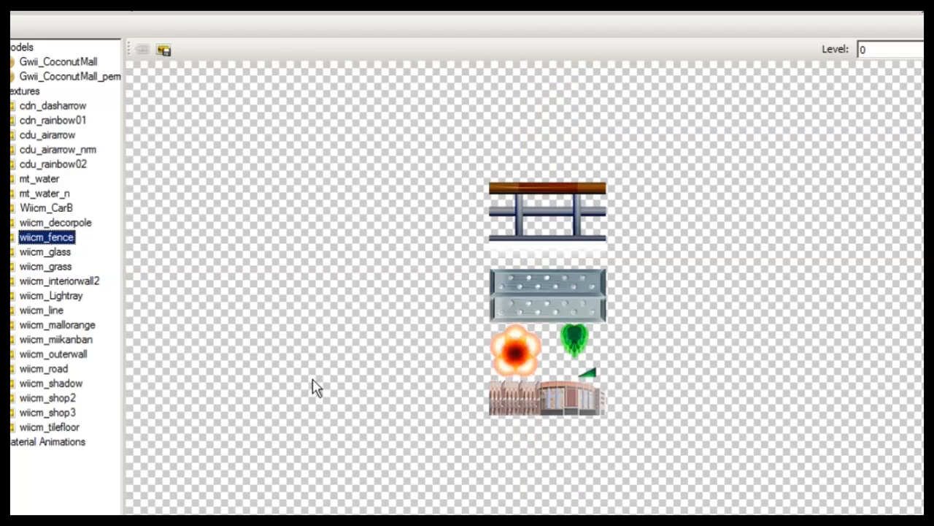
{"action": "key", "text": "Up"}
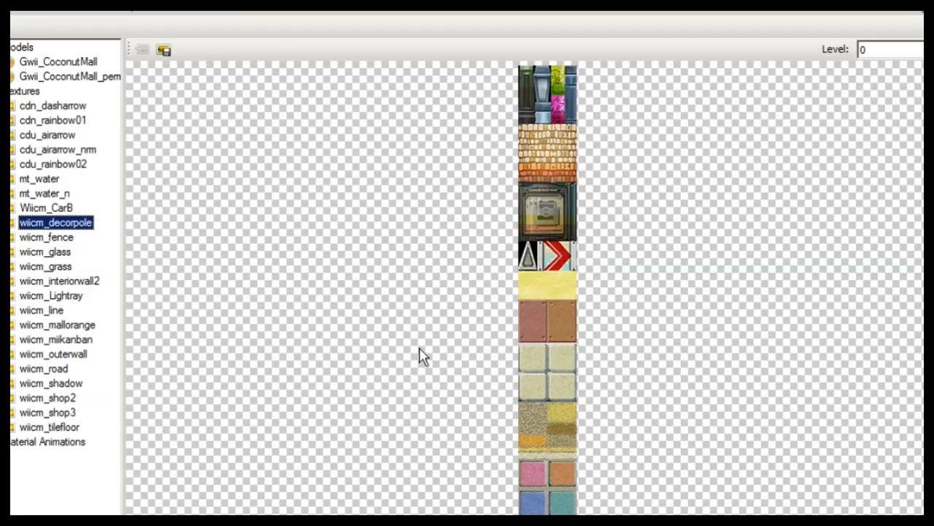
Examine the Coconut Mall textures from wiicm_fence through wiicm_line and wiicm_shadow to wiicm_shop3
{"action": "key", "text": "Down"}
{"action": "key", "text": "Down"}
{"action": "key", "text": "Down"}
{"action": "key", "text": "Down"}
{"action": "key", "text": "Down"}
{"action": "key", "text": "Down"}
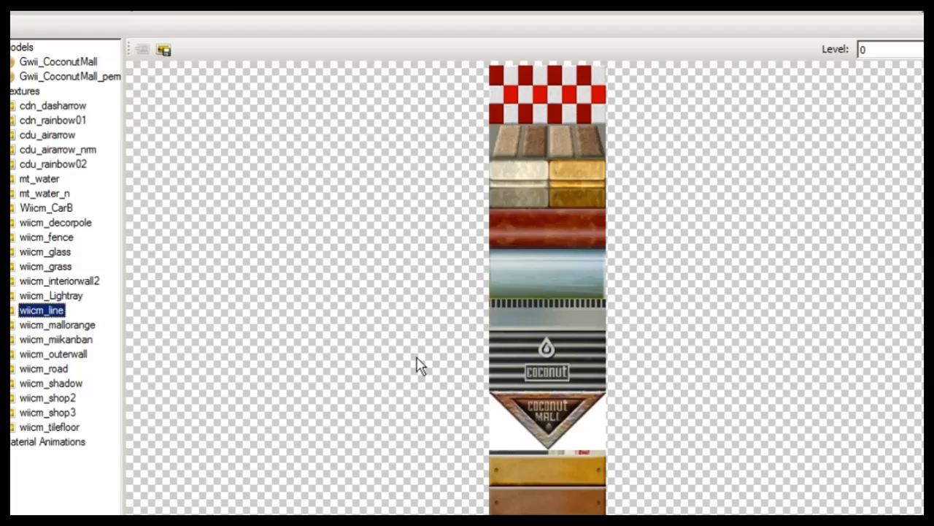
{"action": "key", "text": "Down"}
{"action": "key", "text": "Down"}
{"action": "key", "text": "Down"}
{"action": "key", "text": "Down"}
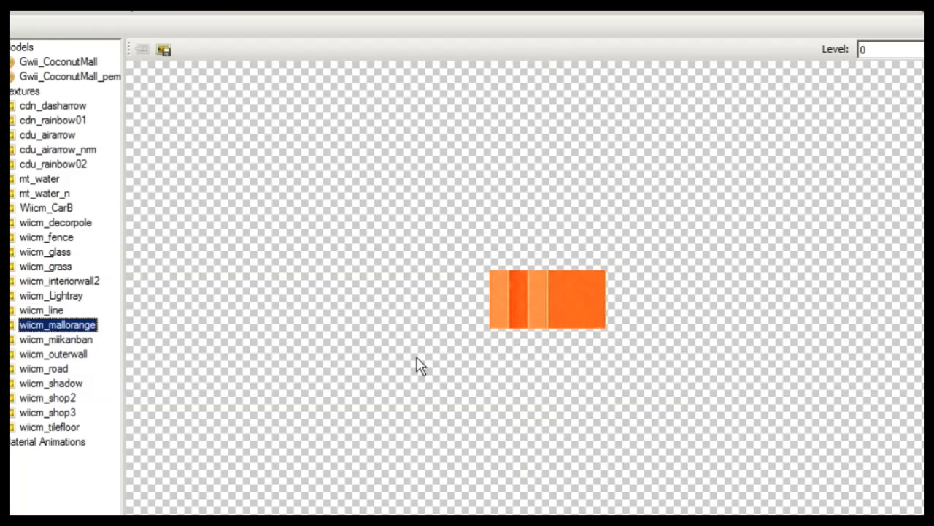
{"action": "key", "text": "Down"}
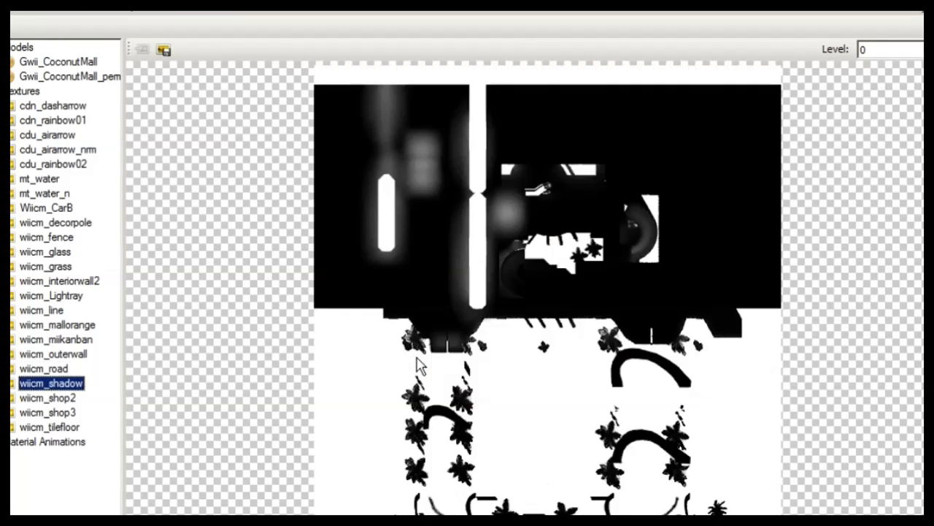
{"action": "key", "text": "Down"}
{"action": "key", "text": "Down"}
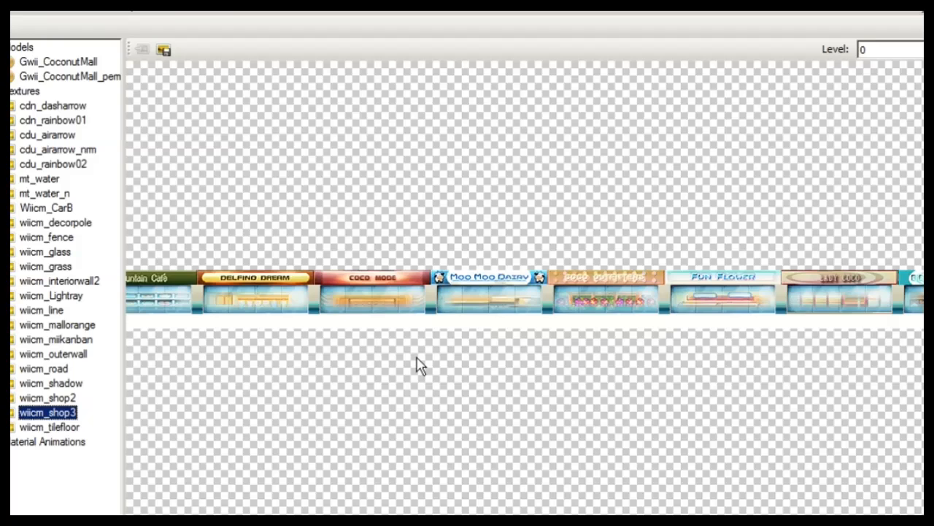
Examine the Coconut Mall textures from wiicm_shop3 and wiicm_tilefloor back up to wiicm_miikanban
{"action": "key", "text": "Down"}
{"action": "key", "text": "Down"}
{"action": "key", "text": "Up"}
{"action": "key", "text": "Up"}
{"action": "key", "text": "Up"}
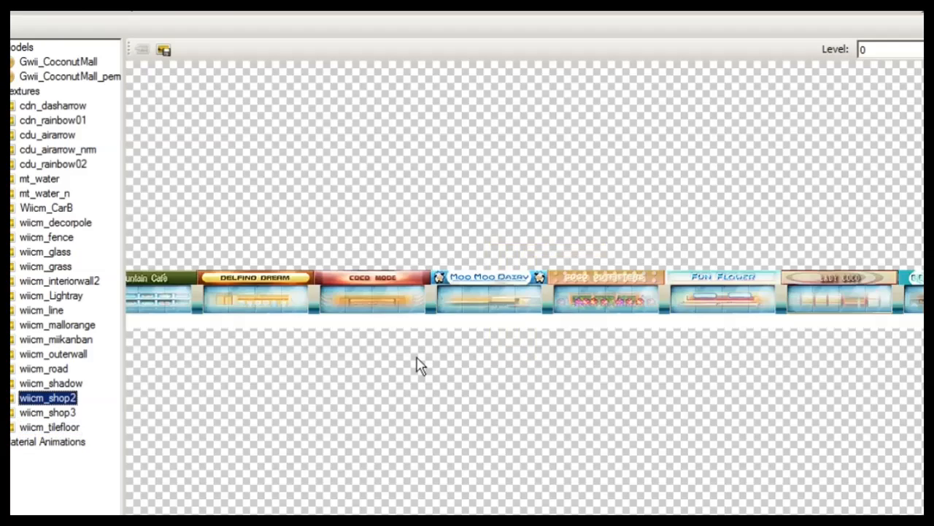
{"action": "key", "text": "Up"}
{"action": "key", "text": "Up"}
{"action": "key", "text": "Up"}
{"action": "key", "text": "Up"}
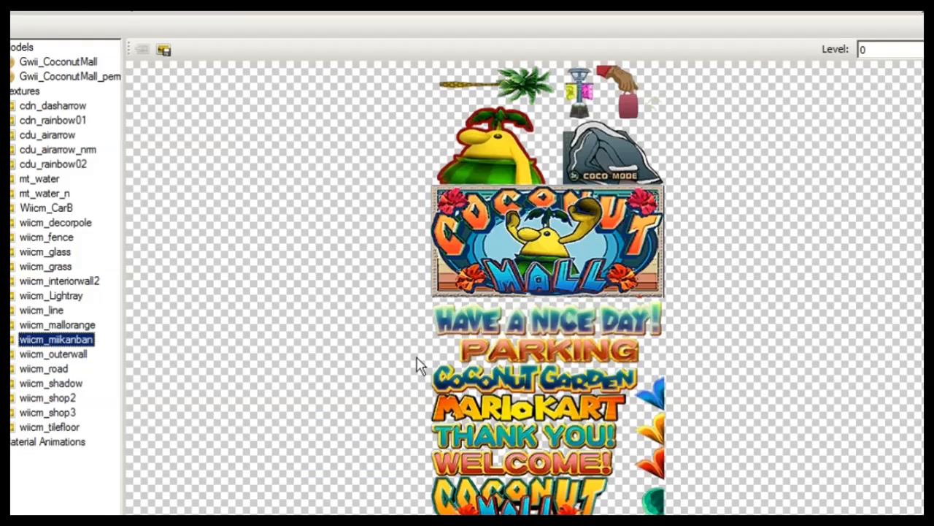
Export the wiicm_outerwall texture as a PNG image into the Imported Textures folder of the MK7 library and close the model
{"action": "key", "text": "Down"}
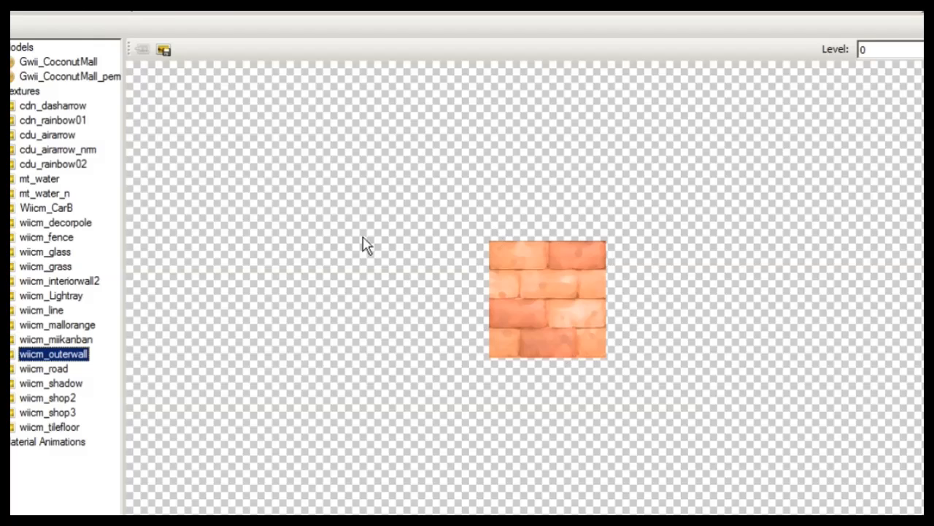
{"action": "left_click", "coordinate": [163, 52]}
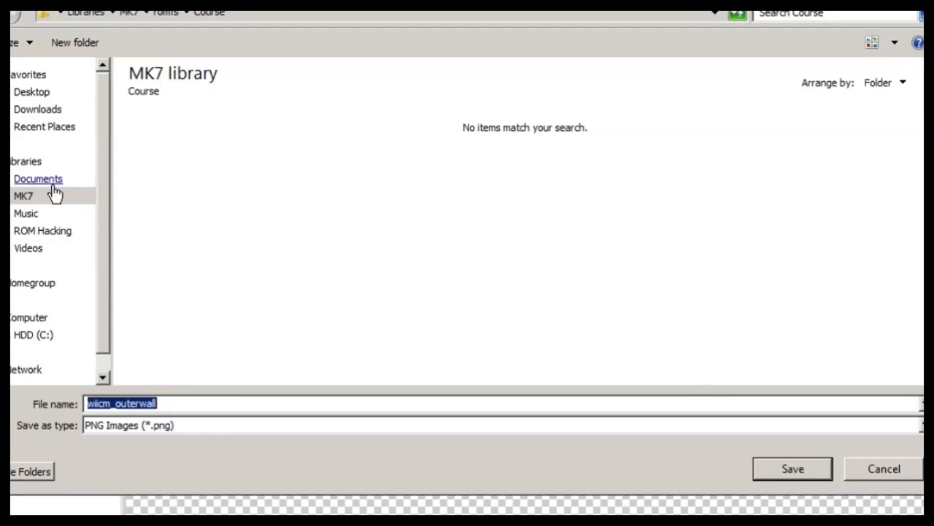
{"action": "left_click", "coordinate": [29, 197]}
{"action": "double_click", "coordinate": [253, 241]}
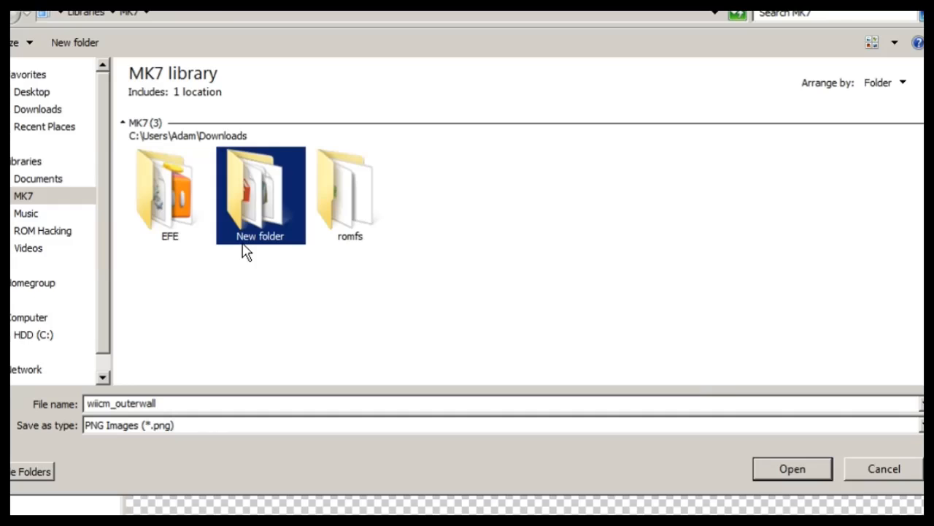
{"action": "double_click", "coordinate": [169, 195]}
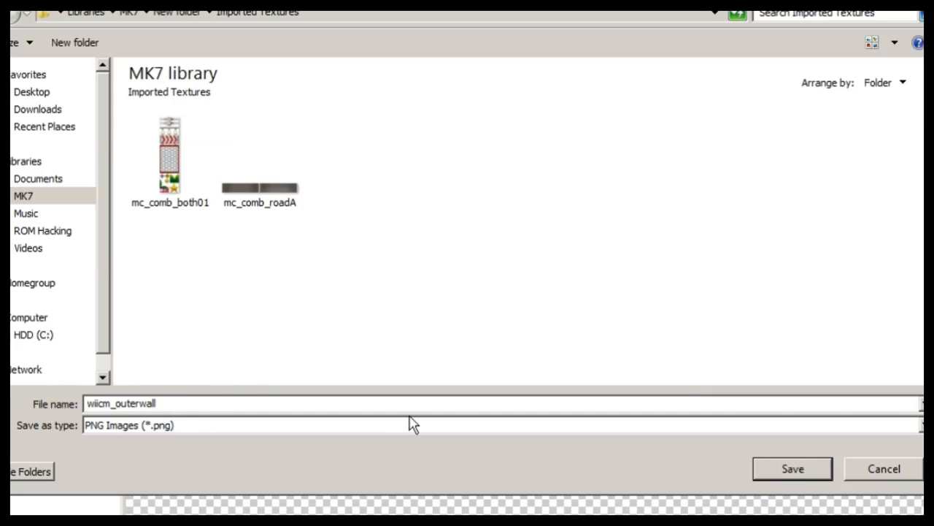
{"action": "left_click", "coordinate": [767, 471]}
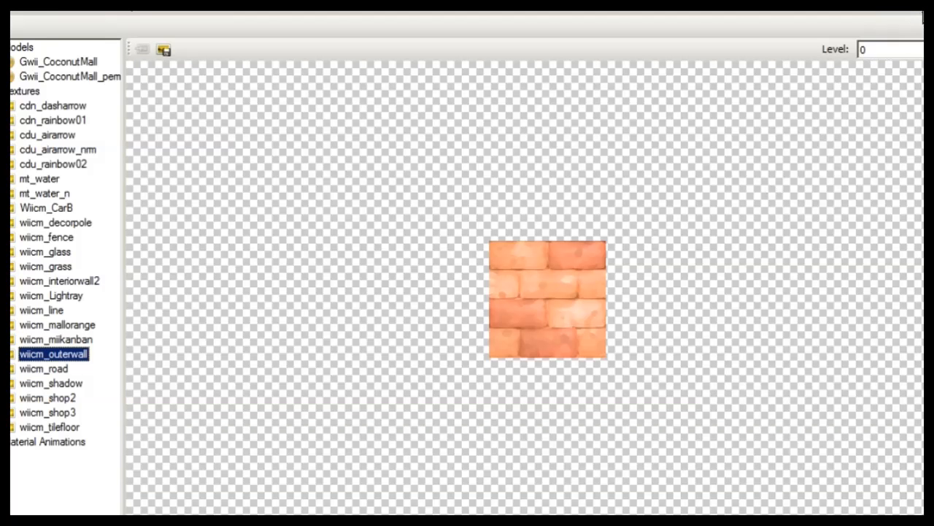
{"action": "key", "text": "ctrl+F4"}
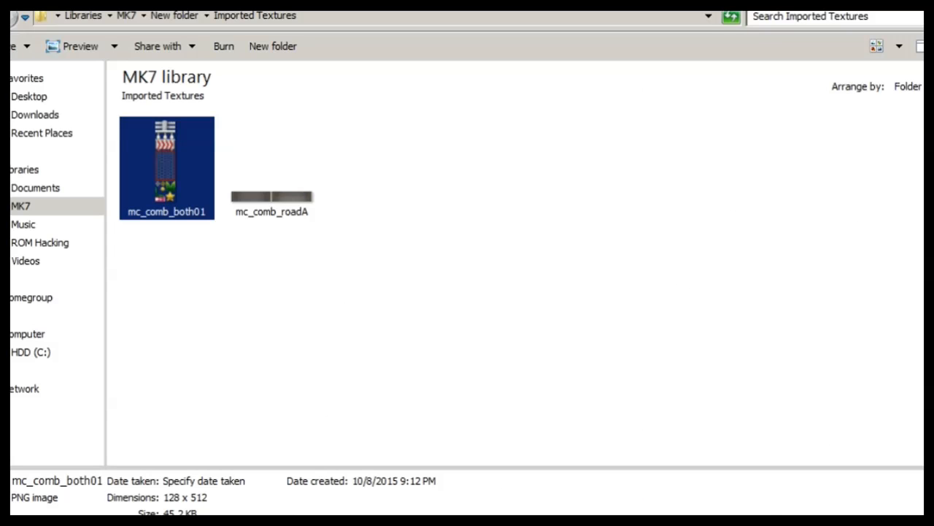
Switch to Paint.NET and open the exported wiicm_outerwall brick texture
{"action": "left_click", "coordinate": [679, 510]}
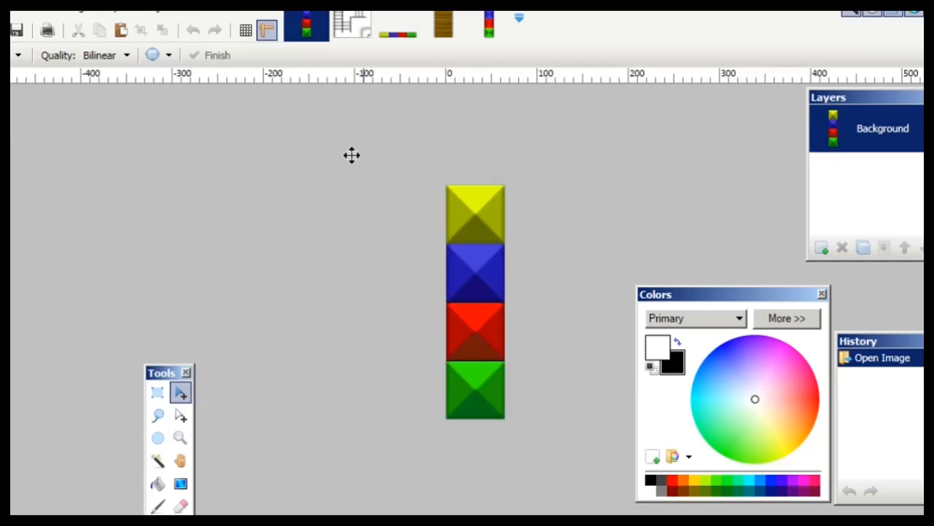
{"action": "left_click", "coordinate": [2, 5]}
{"action": "left_click", "coordinate": [64, 109]}
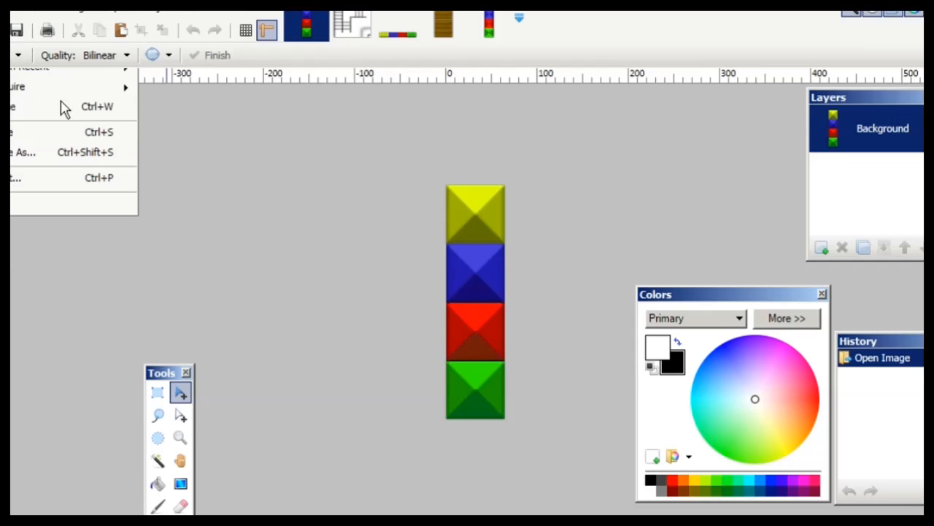
{"action": "double_click", "coordinate": [336, 197]}
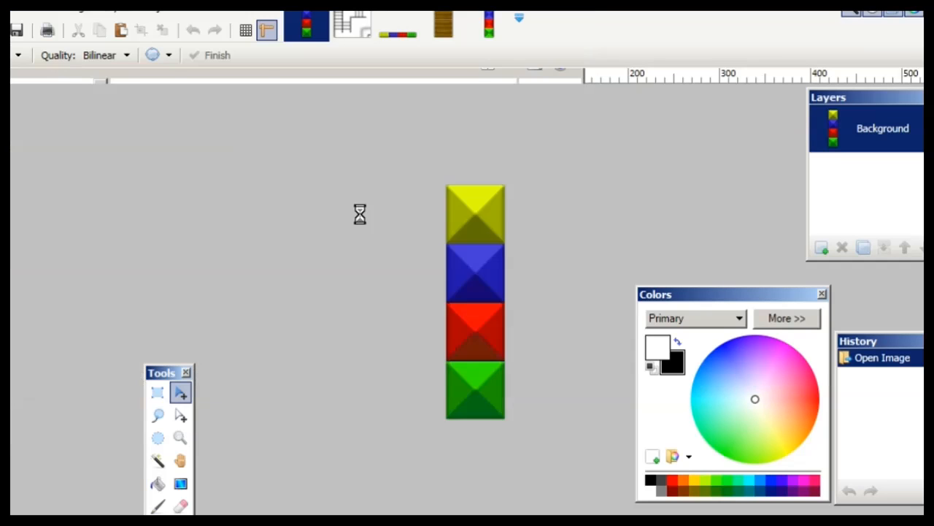
In the four-colour block image, make a rectangular selection of 64 × 64 pixels exactly around the yellow square
{"action": "left_click", "coordinate": [310, 29]}
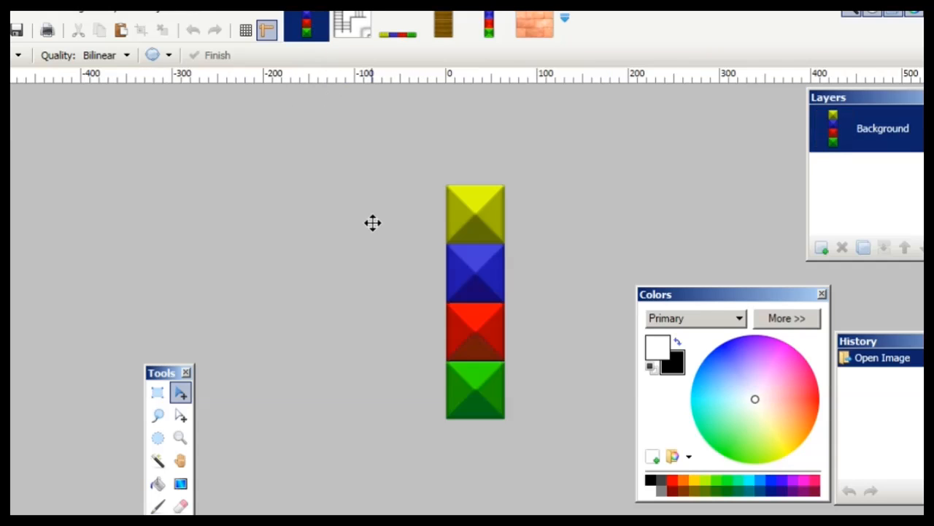
{"action": "scroll", "coordinate": [372, 222], "scroll_direction": "up", "scroll_amount": 2}
{"action": "scroll", "coordinate": [373, 222], "scroll_direction": "up", "scroll_amount": 1}
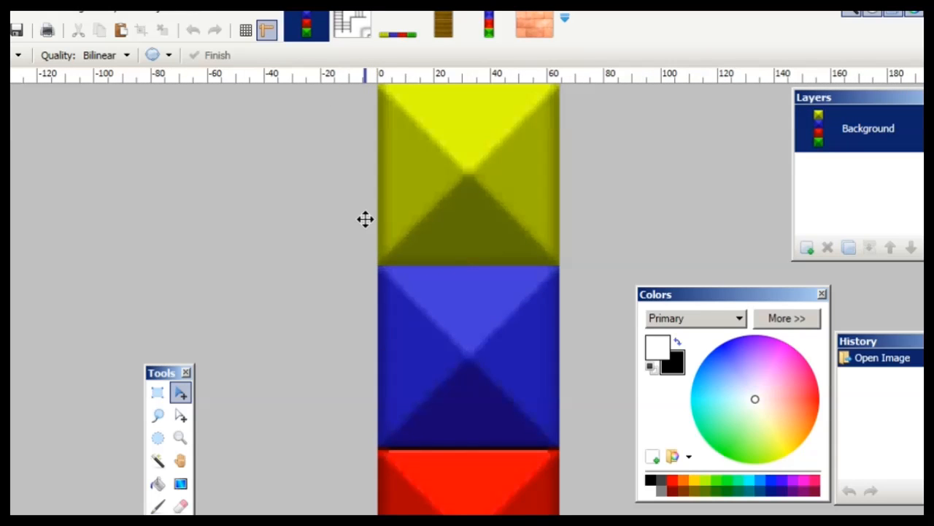
{"action": "scroll", "coordinate": [365, 219], "scroll_direction": "down", "scroll_amount": 1}
{"action": "left_click", "coordinate": [157, 392]}
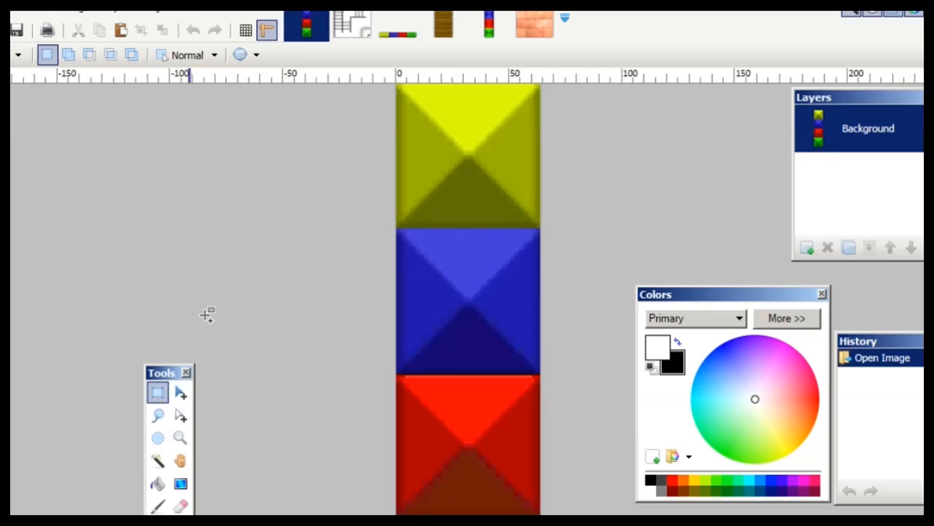
{"action": "scroll", "coordinate": [334, 161], "scroll_direction": "down", "scroll_amount": 2}
{"action": "left_click_drag", "start_coordinate": [413, 104], "coordinate": [543, 186]}
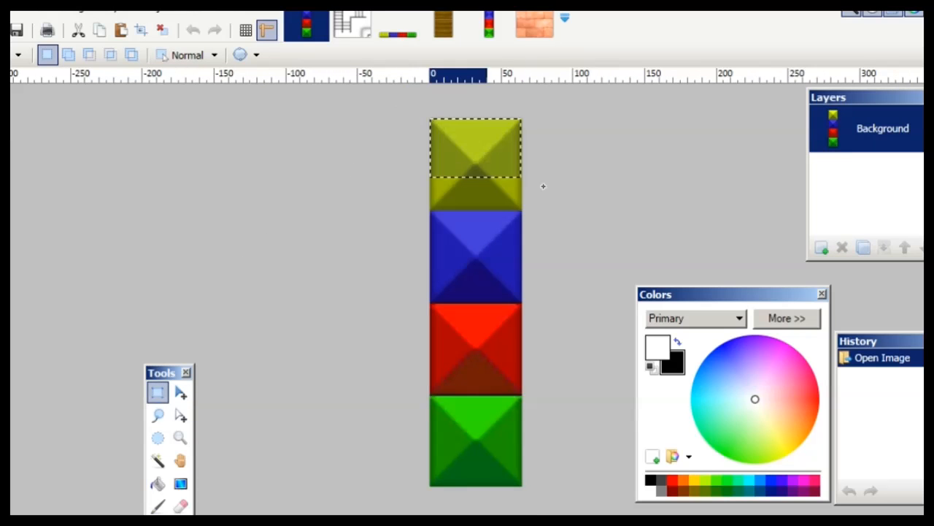
{"action": "scroll", "coordinate": [543, 186], "scroll_direction": "up", "scroll_amount": 3}
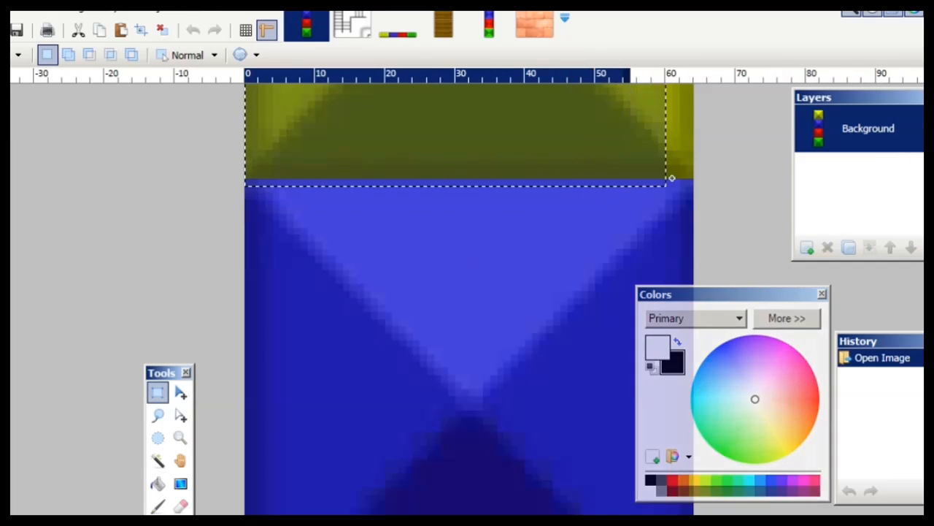
{"action": "scroll", "coordinate": [671, 178], "scroll_direction": "up", "scroll_amount": 1}
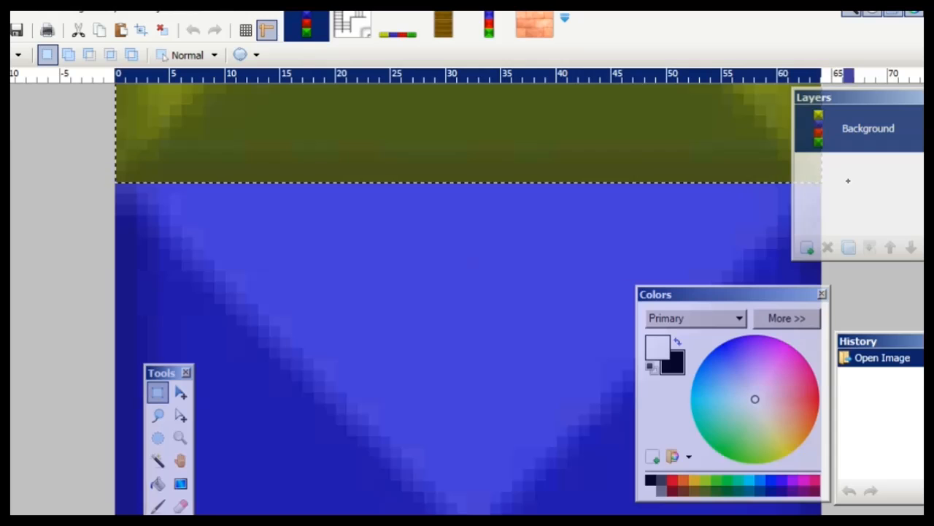
{"action": "left_click_drag", "start_coordinate": [848, 180], "coordinate": [849, 181]}
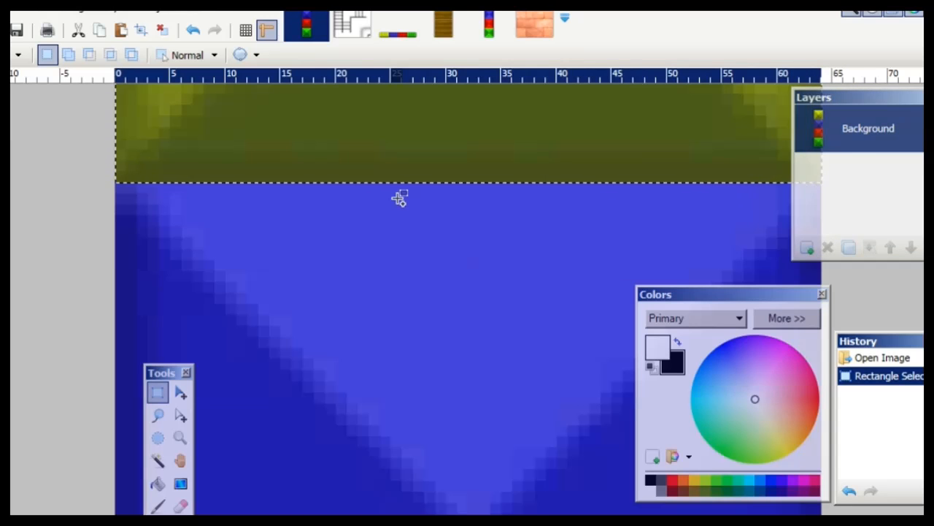
Check the pixel size of the yellow square through the new-image settings without creating an image
{"action": "scroll", "coordinate": [399, 198], "scroll_direction": "down", "scroll_amount": 2}
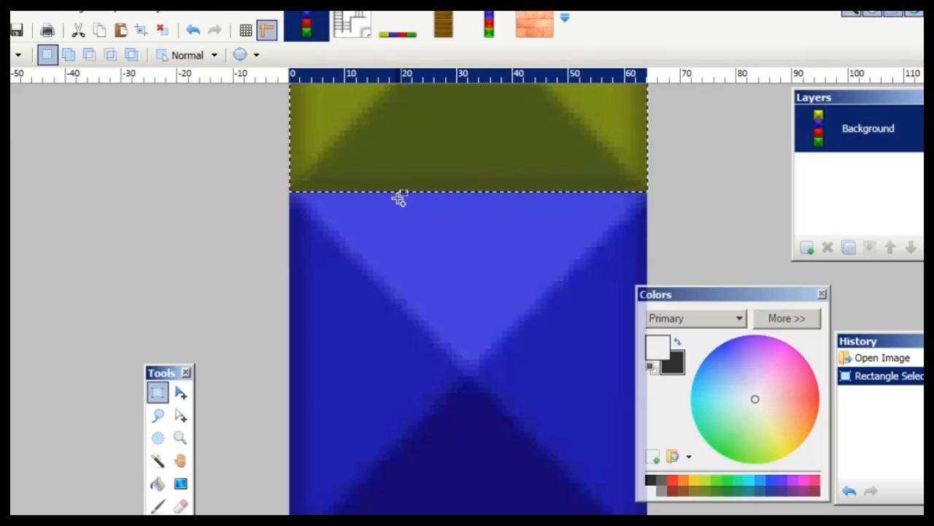
{"action": "scroll", "coordinate": [396, 196], "scroll_direction": "down", "scroll_amount": 2}
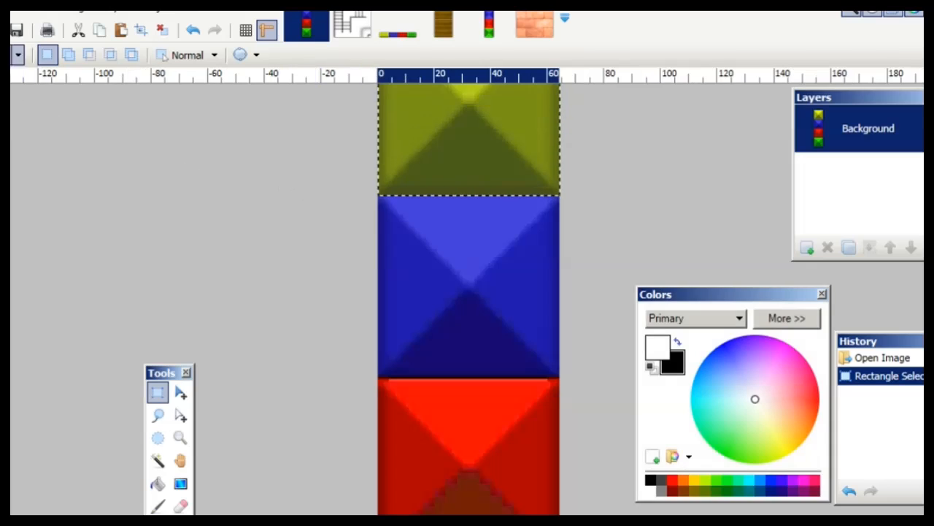
{"action": "left_click", "coordinate": [7, 9]}
{"action": "left_click", "coordinate": [10, 27]}
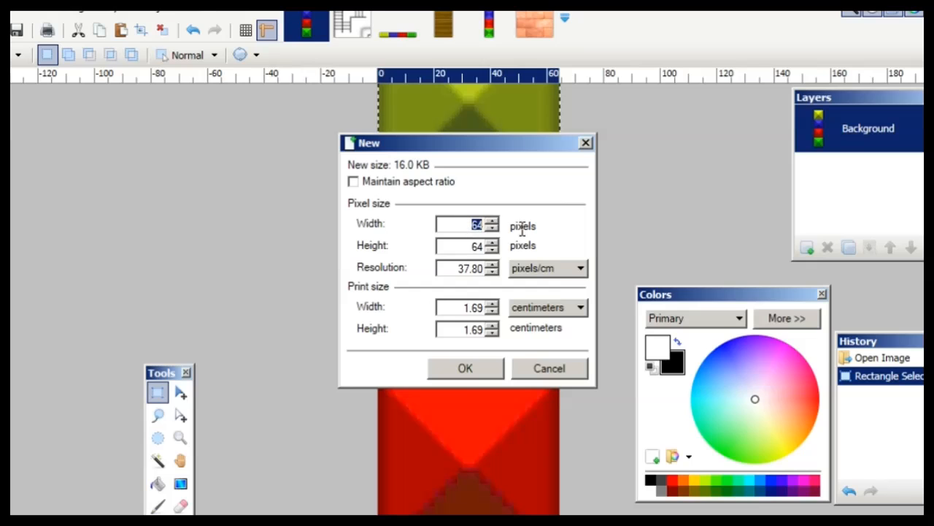
{"action": "left_click", "coordinate": [576, 379]}
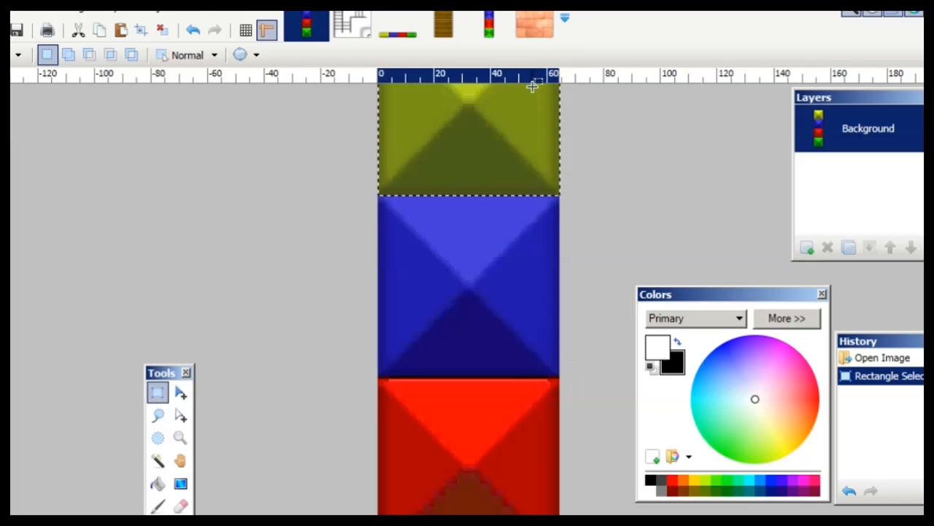
Resize the brick texture to 64 × 64 pixels with the aspect ratio maintained
{"action": "left_click", "coordinate": [535, 28]}
{"action": "left_click", "coordinate": [72, 12]}
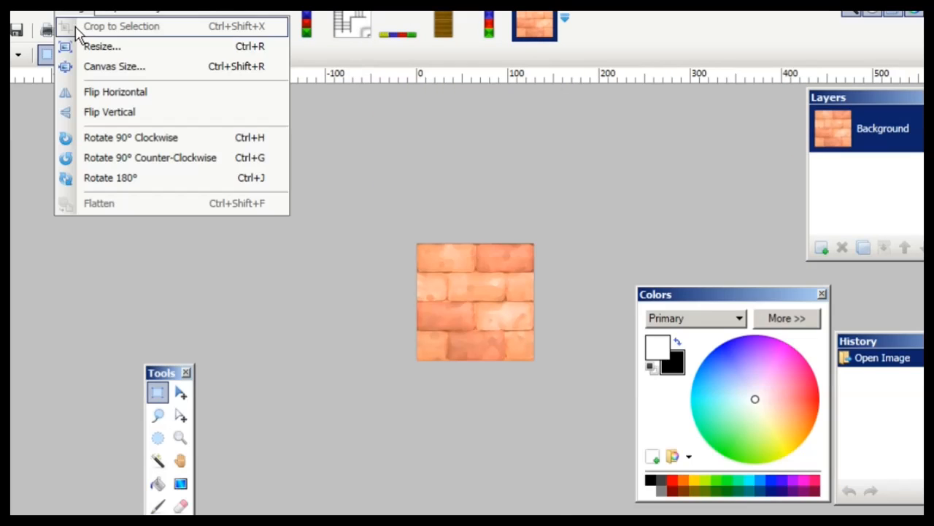
{"action": "left_click", "coordinate": [84, 47]}
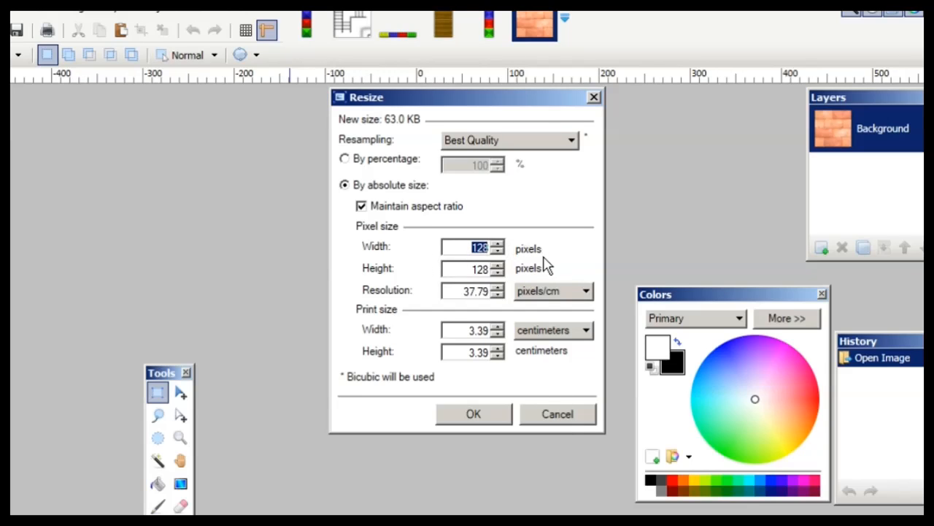
{"action": "type", "text": "64"}
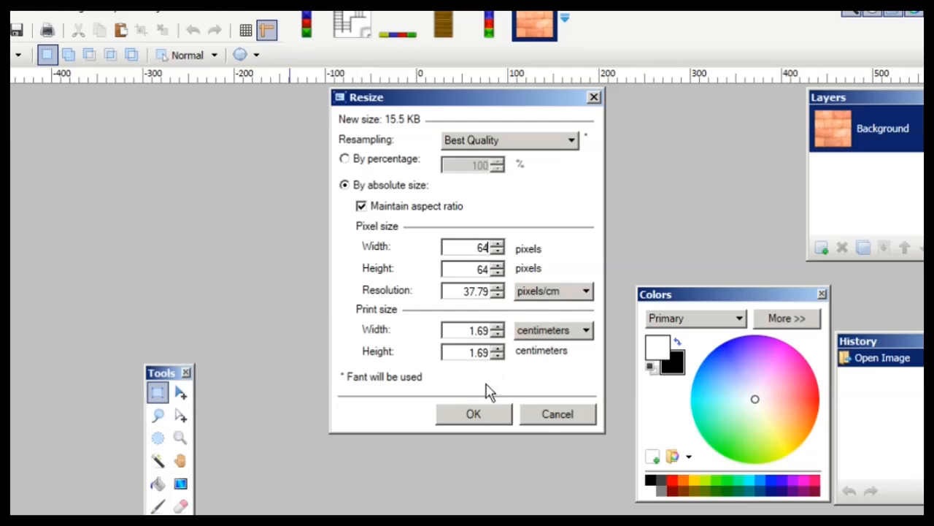
{"action": "left_click", "coordinate": [473, 413]}
{"action": "scroll", "coordinate": [438, 358], "scroll_direction": "up", "scroll_amount": 5}
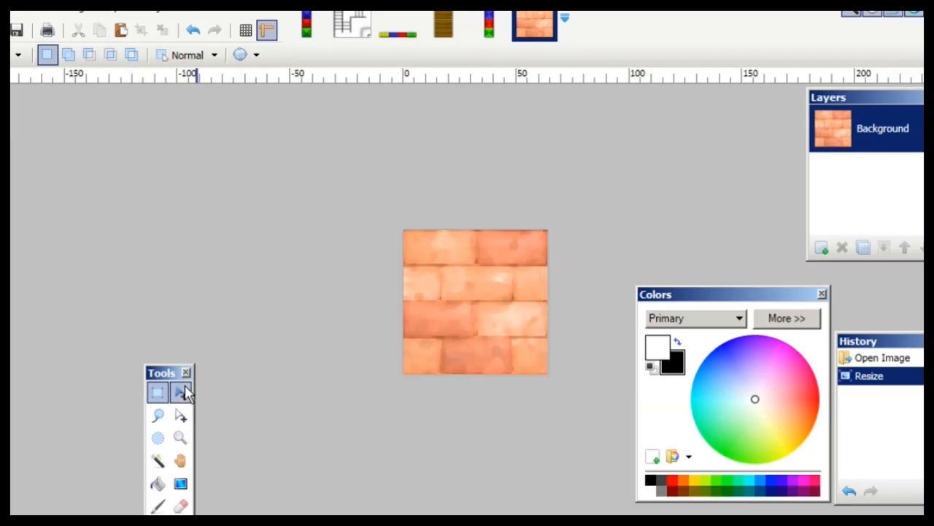
Copy the whole resized brick texture, paste it over the yellow square of the four-colour block image, and deselect it
{"action": "left_click_drag", "start_coordinate": [149, 371], "coordinate": [67, 222]}
{"action": "left_click_drag", "start_coordinate": [400, 227], "coordinate": [586, 421]}
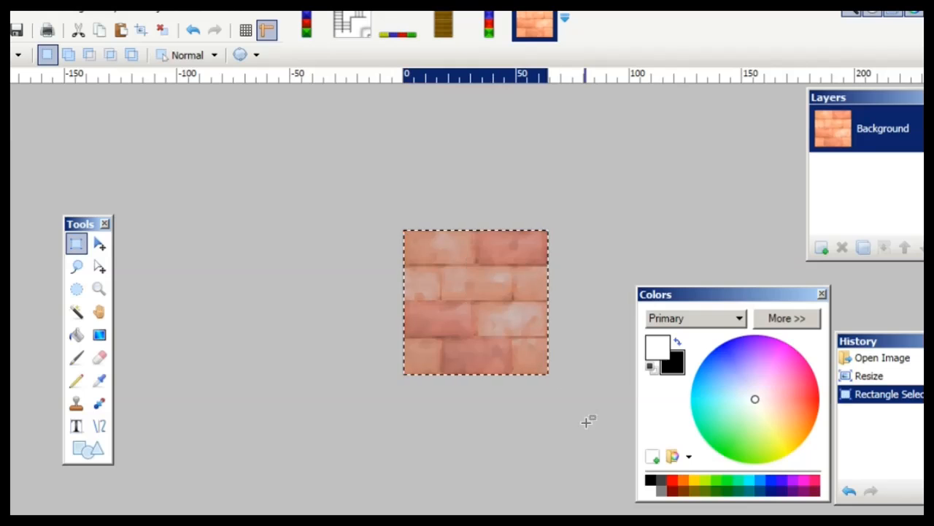
{"action": "left_click", "coordinate": [306, 26]}
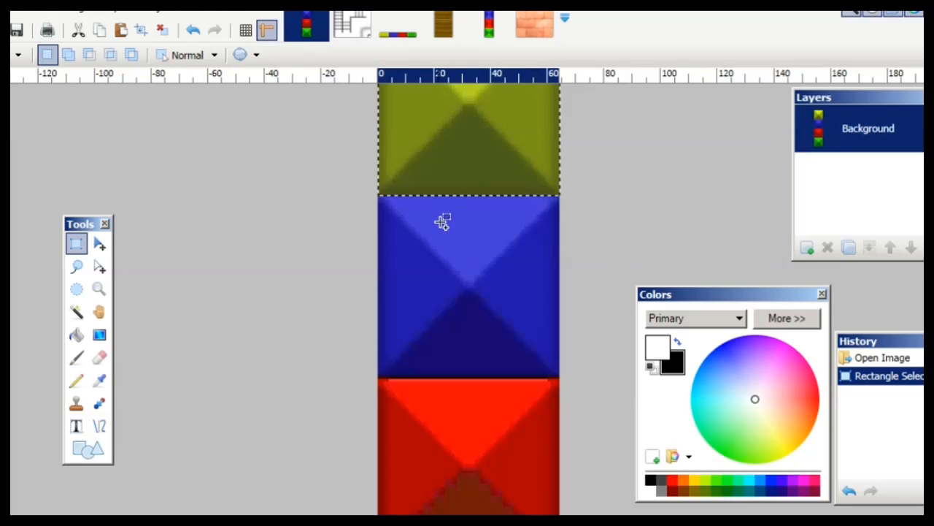
{"action": "scroll", "coordinate": [382, 284], "scroll_direction": "down", "scroll_amount": 2}
{"action": "key", "text": "ctrl+v"}
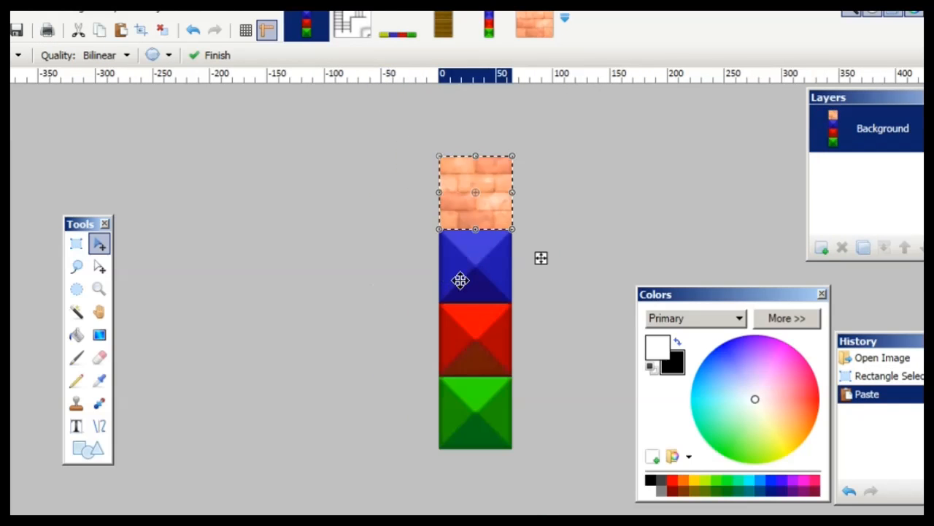
{"action": "key", "text": "ctrl+d"}
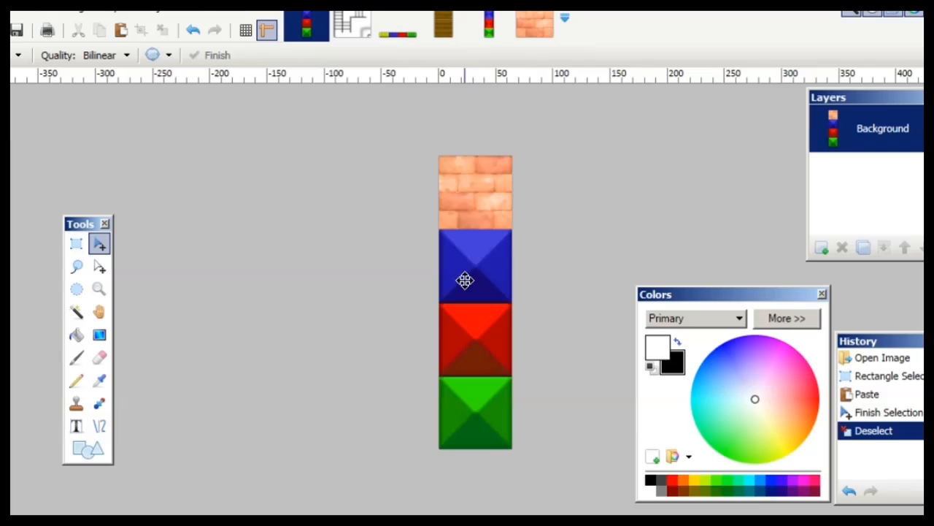
Paste another brick copy, move it over the red square, and nudge it into exact alignment with the square's edges
{"action": "key", "text": "ctrl+v"}
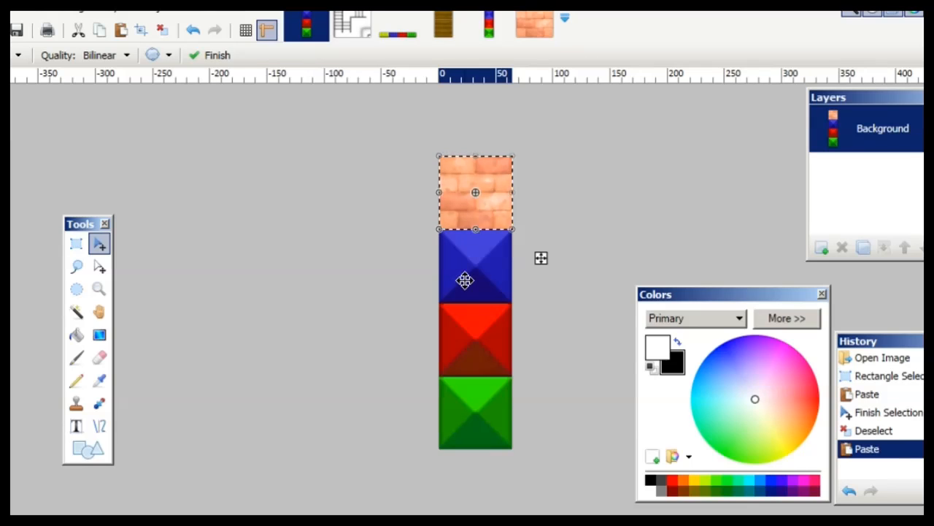
{"action": "left_click_drag", "start_coordinate": [541, 258], "coordinate": [541, 407]}
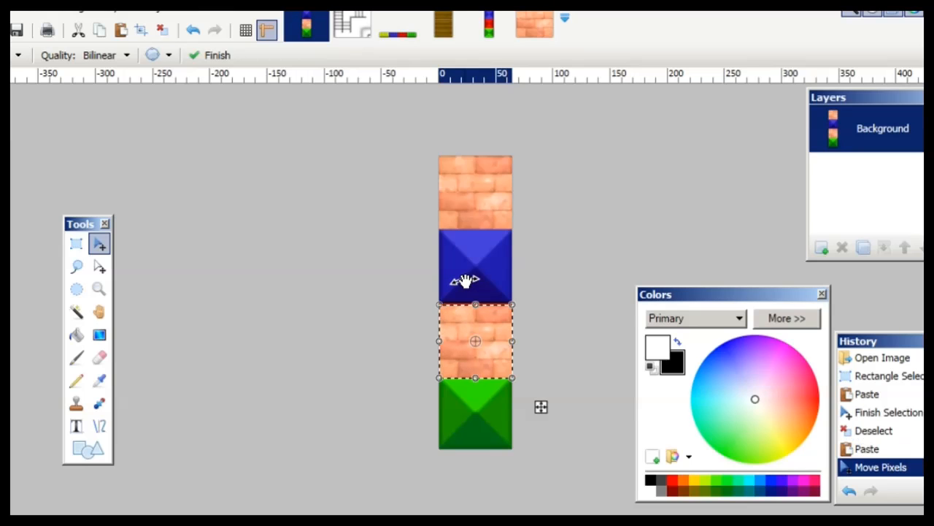
{"action": "scroll", "coordinate": [451, 334], "scroll_direction": "up", "scroll_amount": 6}
{"action": "scroll", "coordinate": [451, 335], "scroll_direction": "down", "scroll_amount": 3}
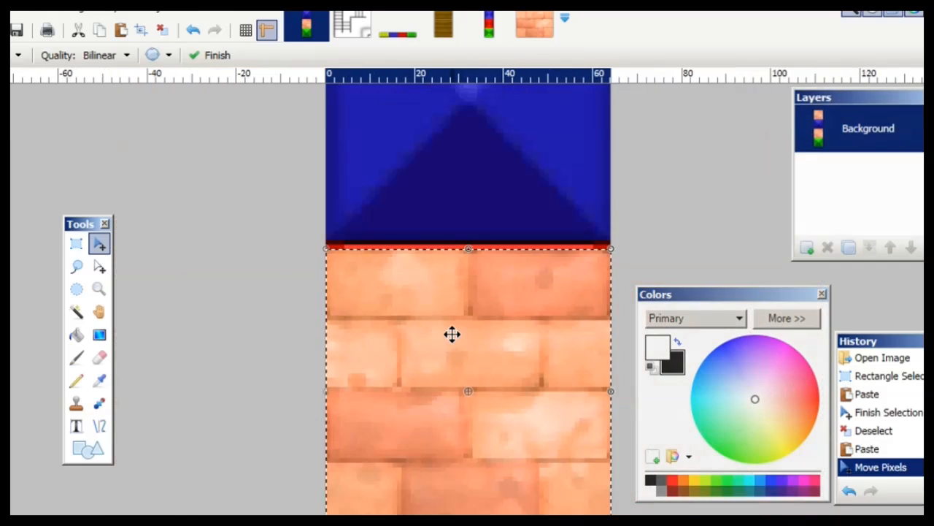
{"action": "key", "text": "Up"}
{"action": "key", "text": "Up"}
{"action": "key", "text": "Down"}
{"action": "key", "text": "Down"}
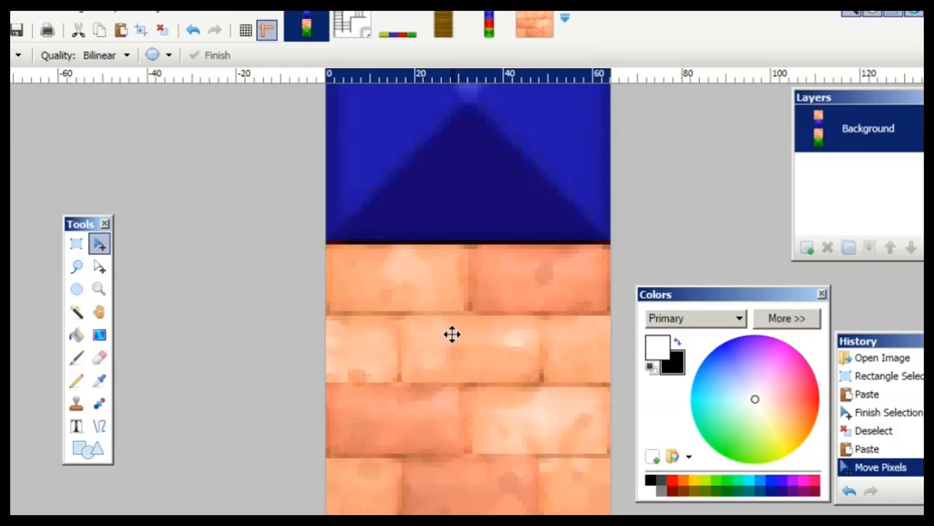
{"action": "key", "text": "Up"}
{"action": "scroll", "coordinate": [469, 314], "scroll_direction": "down", "scroll_amount": 2}
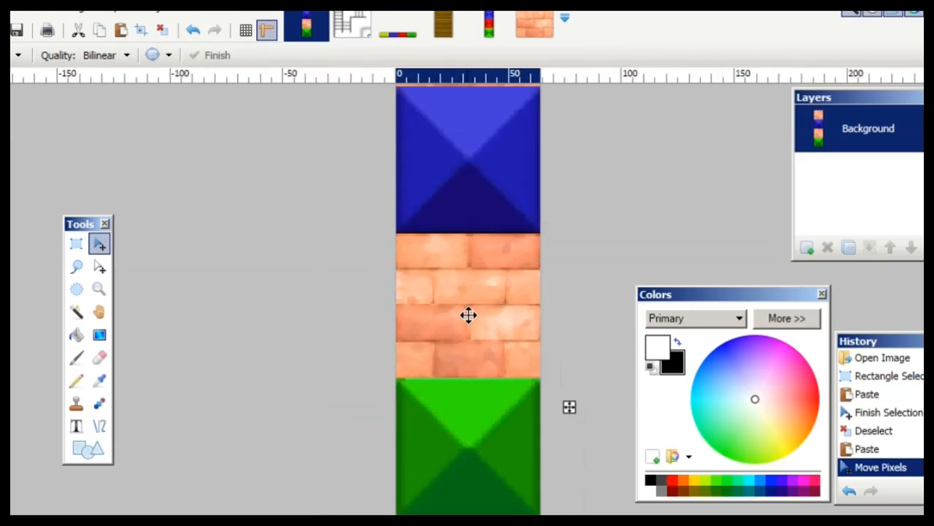
Deselect the brick pasted over the red square and save the block image with auto-detected bit depth
{"action": "left_click", "coordinate": [470, 315]}
{"action": "scroll", "coordinate": [468, 314], "scroll_direction": "down", "scroll_amount": 1}
{"action": "scroll", "coordinate": [467, 314], "scroll_direction": "down", "scroll_amount": 2}
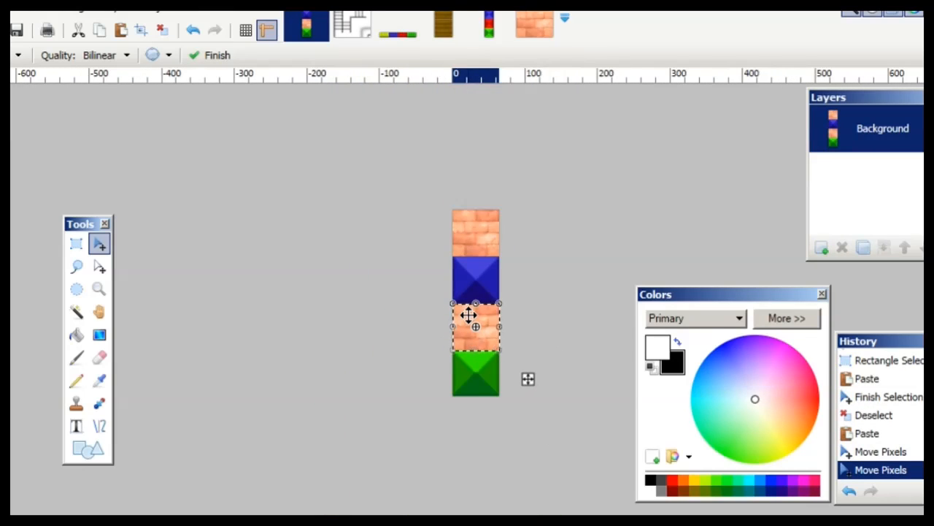
{"action": "key", "text": "ctrl+d"}
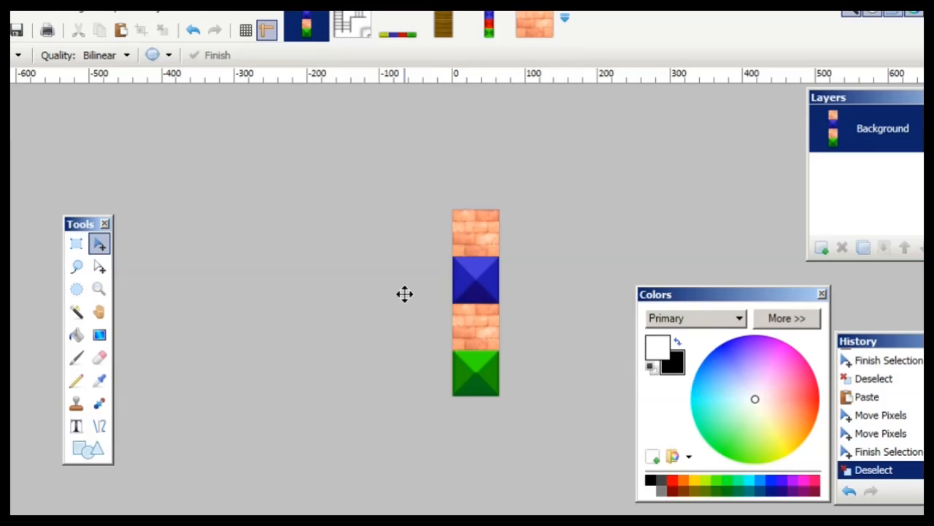
{"action": "key", "text": "ctrl+s"}
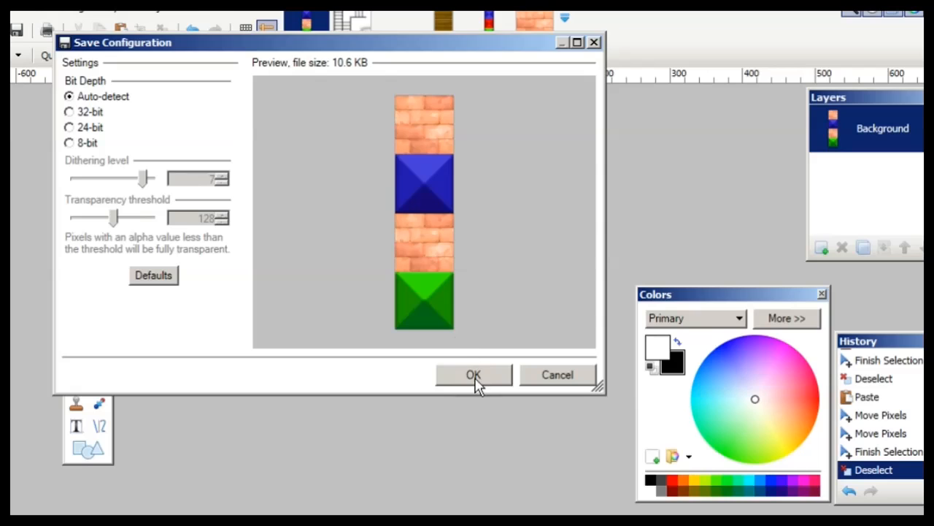
{"action": "left_click", "coordinate": [474, 375]}
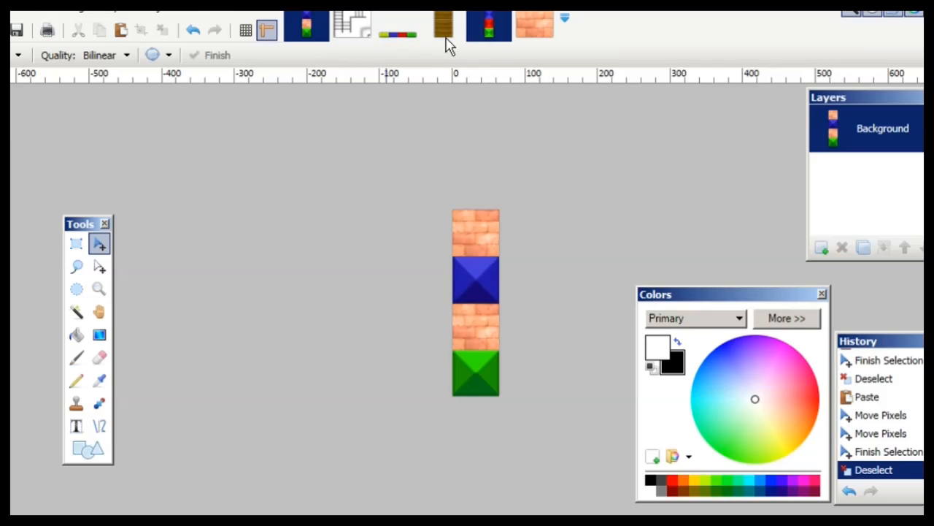
Compare the pixel dimensions of the bricked block image and the second four-colour block image without resizing either
{"action": "left_click", "coordinate": [488, 33]}
{"action": "left_click", "coordinate": [308, 29]}
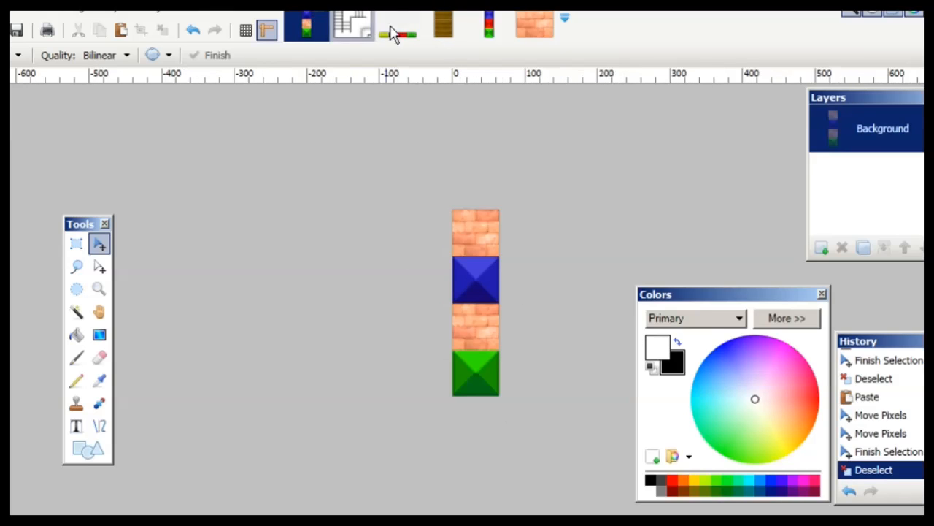
{"action": "left_click", "coordinate": [489, 30]}
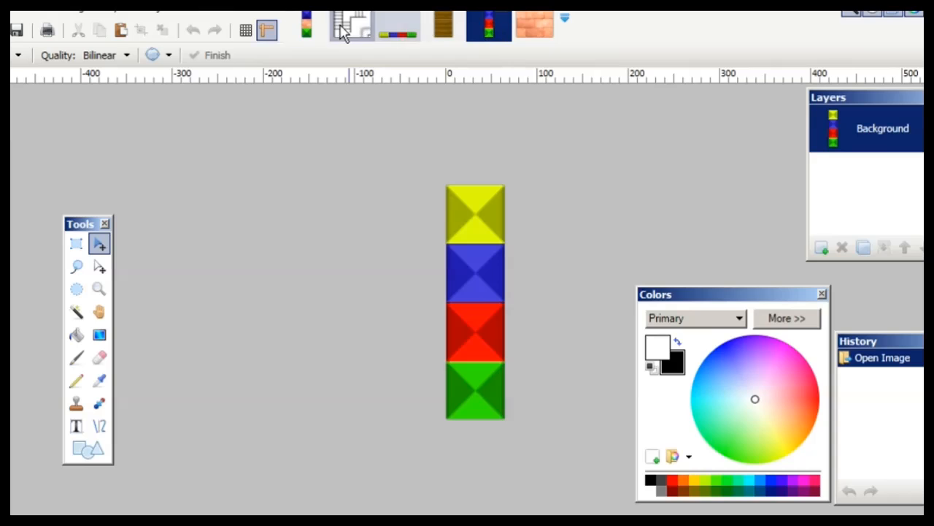
{"action": "left_click", "coordinate": [92, 10]}
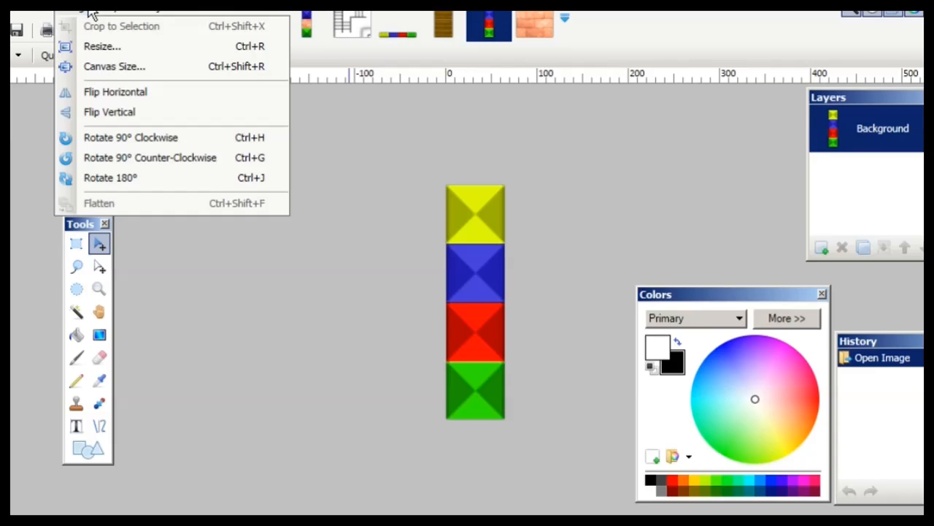
{"action": "left_click", "coordinate": [102, 49]}
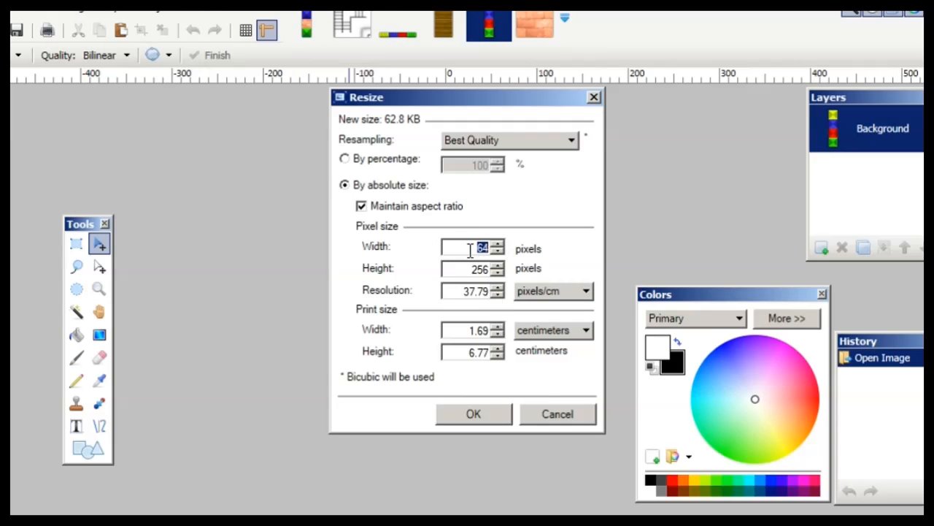
{"action": "left_click", "coordinate": [551, 416]}
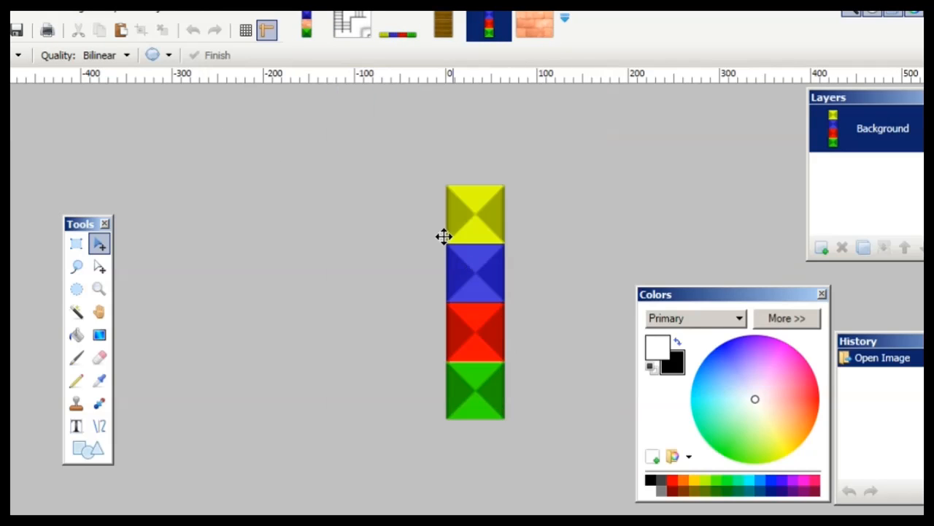
{"action": "left_click", "coordinate": [305, 25]}
{"action": "left_click", "coordinate": [70, 12]}
{"action": "left_click", "coordinate": [138, 48]}
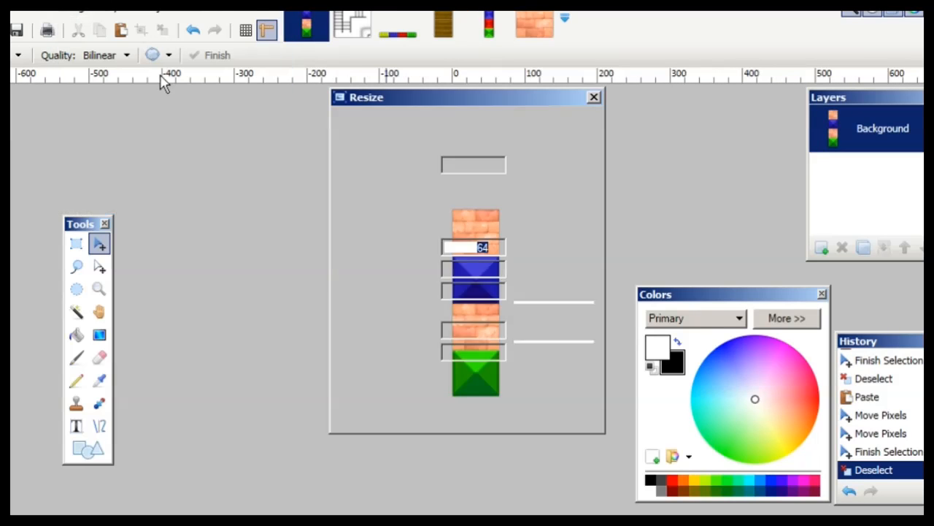
{"action": "left_click", "coordinate": [555, 415]}
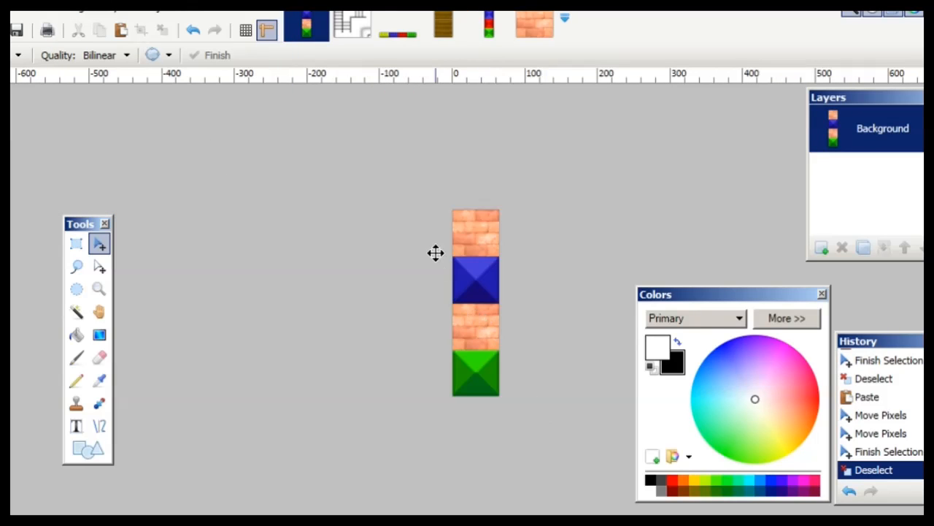
{"action": "left_click", "coordinate": [493, 31]}
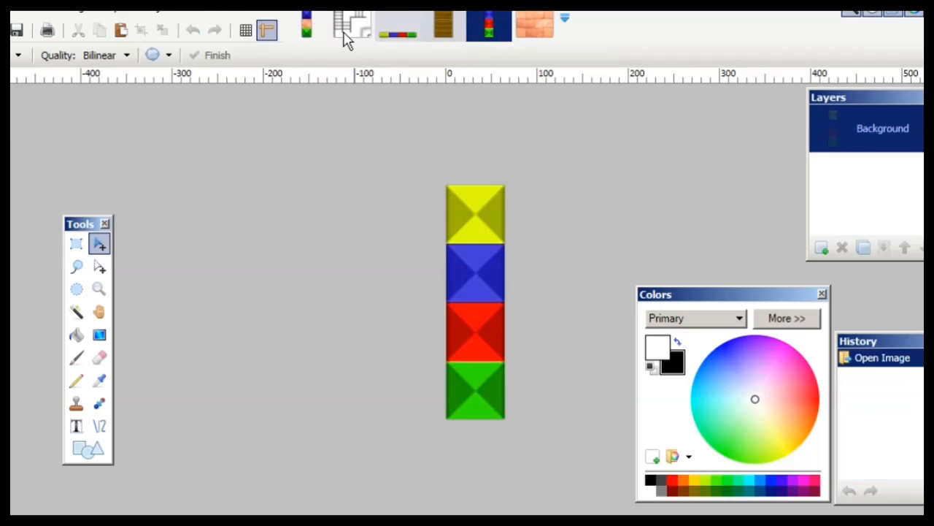
{"action": "left_click", "coordinate": [305, 31]}
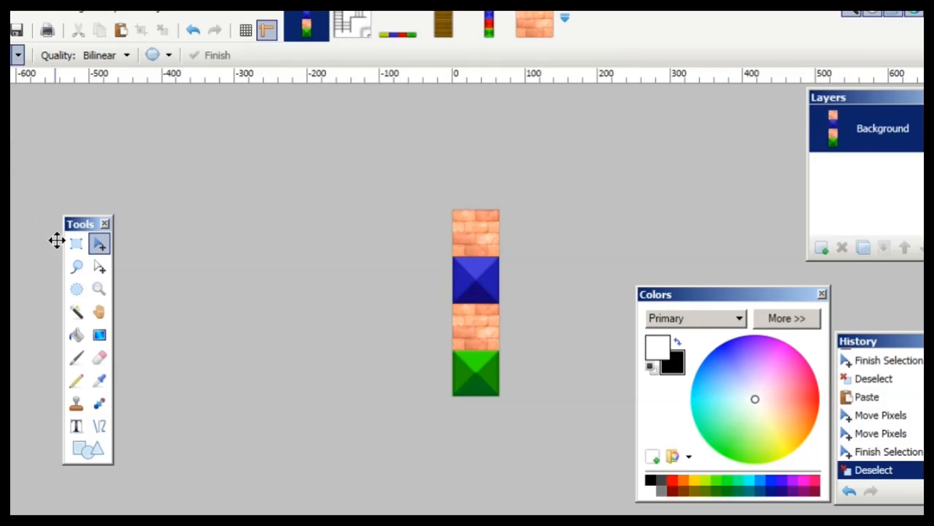
Select and copy the whole bricked block image, paste it over the second four-colour block image, and deselect it
{"action": "left_click", "coordinate": [76, 244]}
{"action": "left_click_drag", "start_coordinate": [550, 391], "coordinate": [567, 428]}
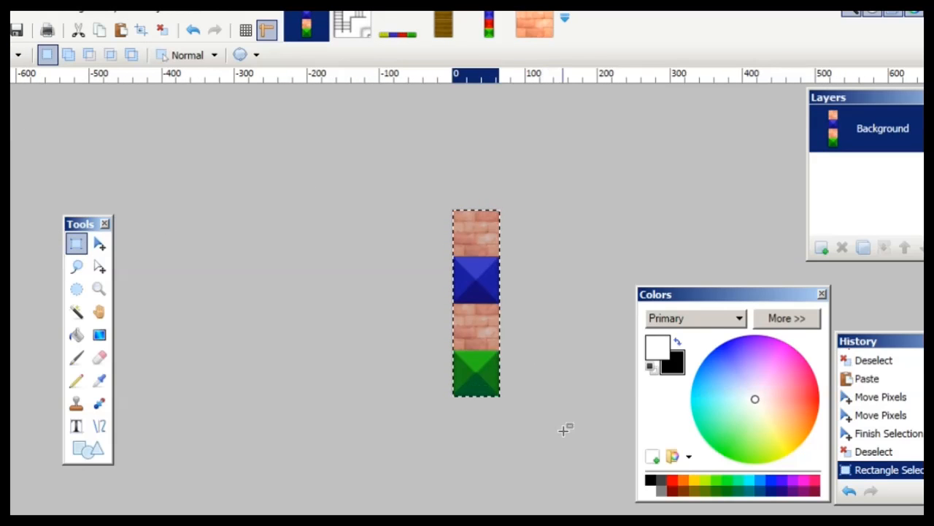
{"action": "left_click_drag", "start_coordinate": [378, 164], "coordinate": [600, 485]}
{"action": "left_click", "coordinate": [489, 26]}
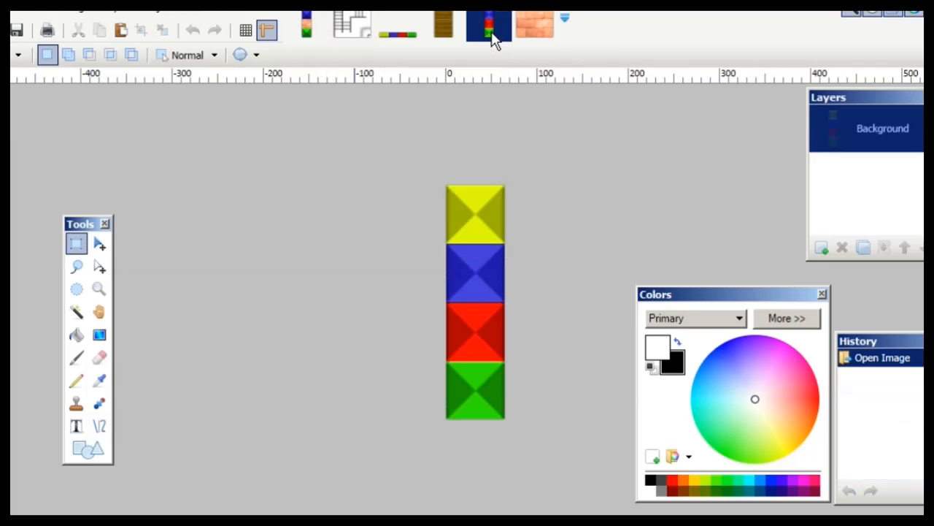
{"action": "key", "text": "ctrl+v"}
{"action": "key", "text": "ctrl+d"}
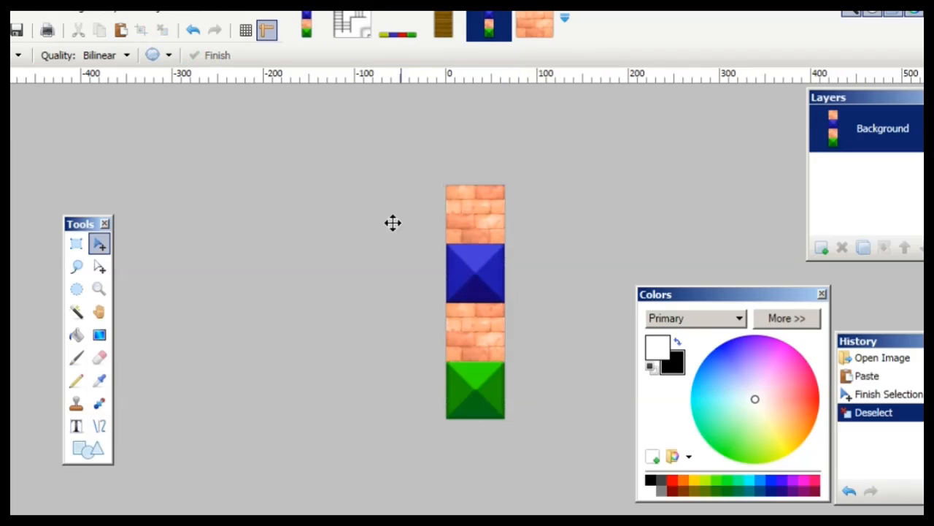
Save the second block image with the offered save settings
{"action": "left_click", "coordinate": [4, 8]}
{"action": "left_click", "coordinate": [12, 133]}
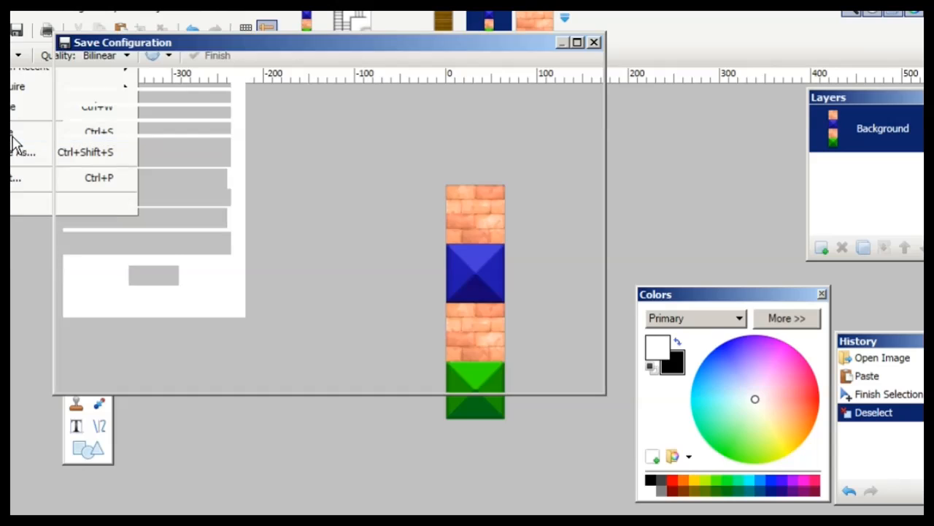
{"action": "left_click", "coordinate": [453, 381]}
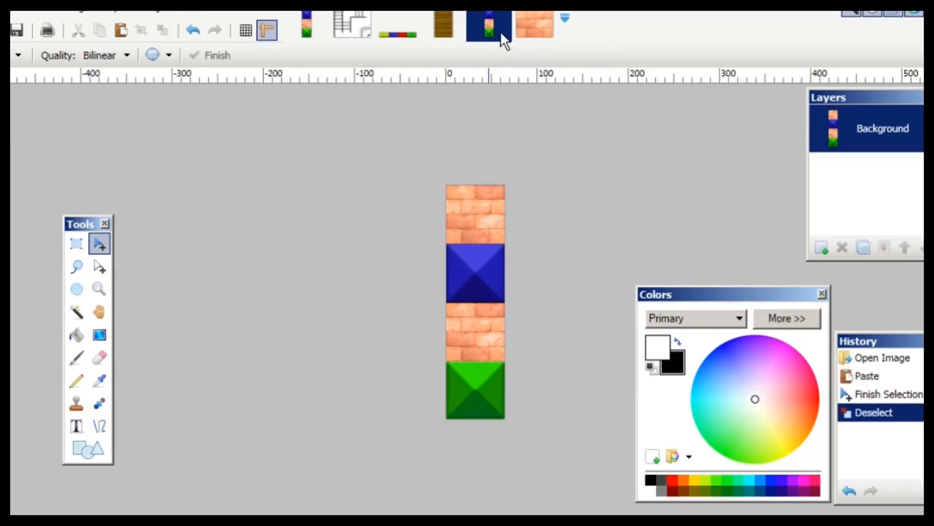
Close both bricked block images and the grey stripe shadow image, and move the Colors window off the wide four-colour strip
{"action": "left_click", "coordinate": [506, 11]}
{"action": "left_click", "coordinate": [290, 36]}
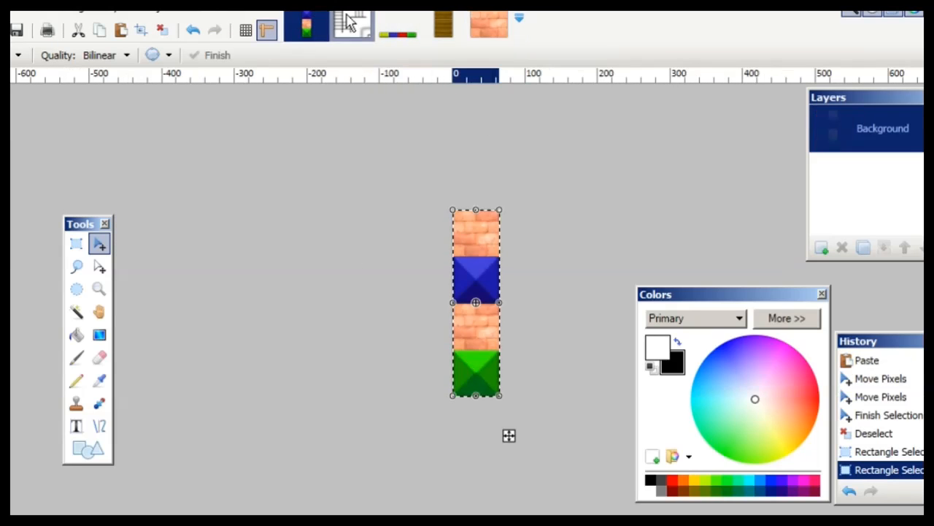
{"action": "left_click", "coordinate": [323, 16]}
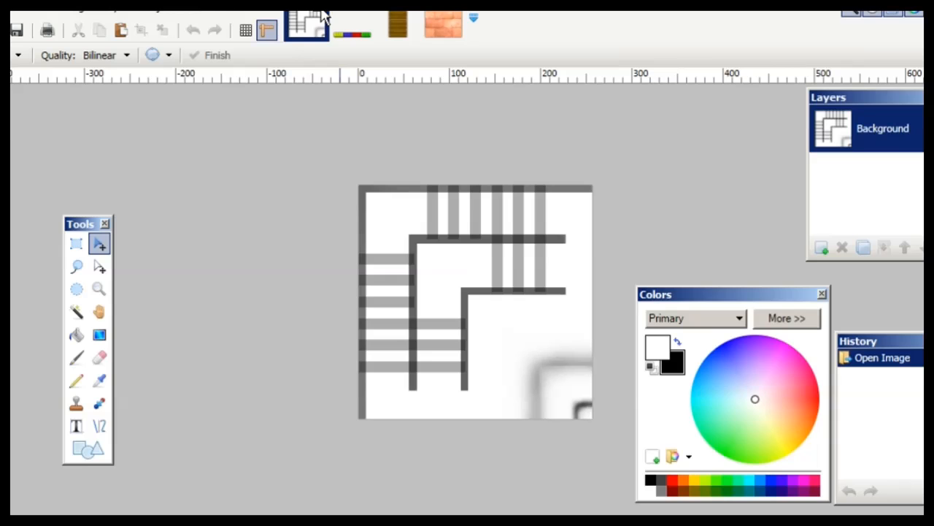
{"action": "left_click", "coordinate": [323, 16]}
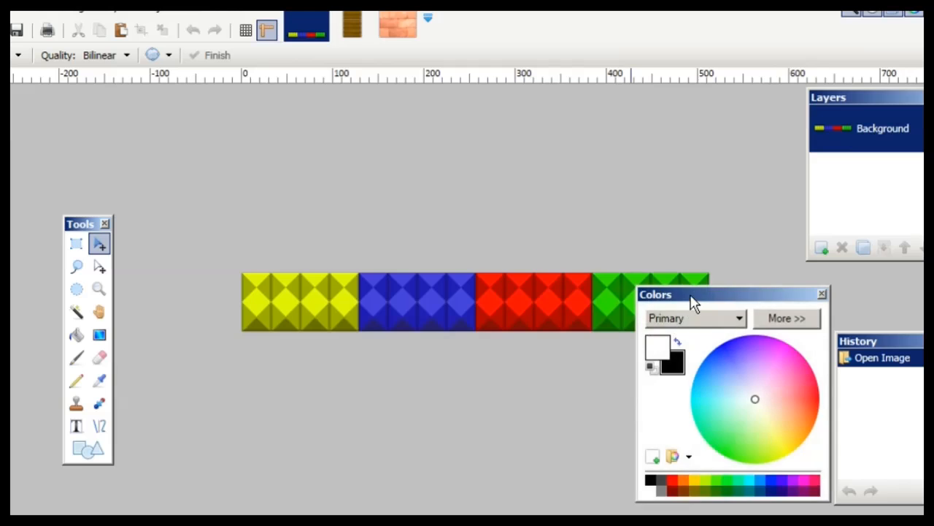
{"action": "left_click_drag", "start_coordinate": [692, 299], "coordinate": [667, 370]}
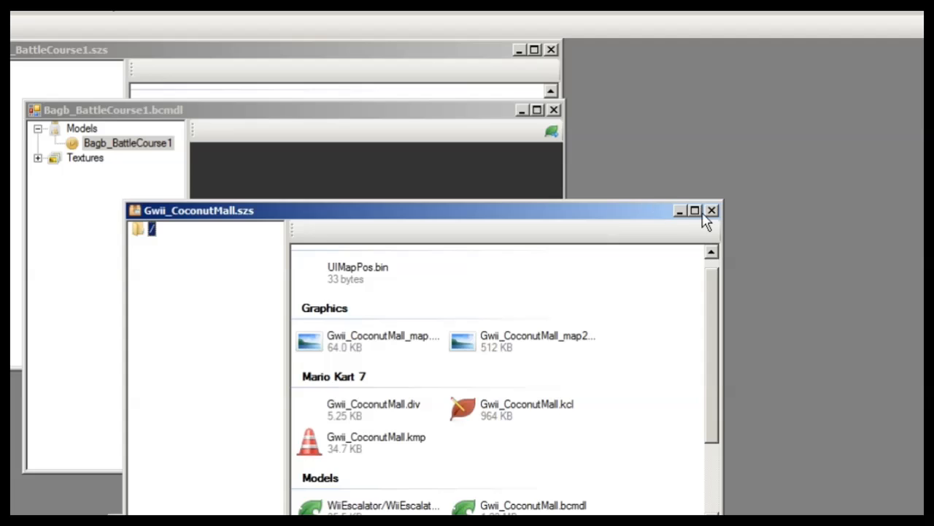
Switch to the course file editor, close Gwii_CoconutMall.szs with its dependent files, and look over the Bagb_BattleCourse1 model
{"action": "left_click", "coordinate": [694, 212]}
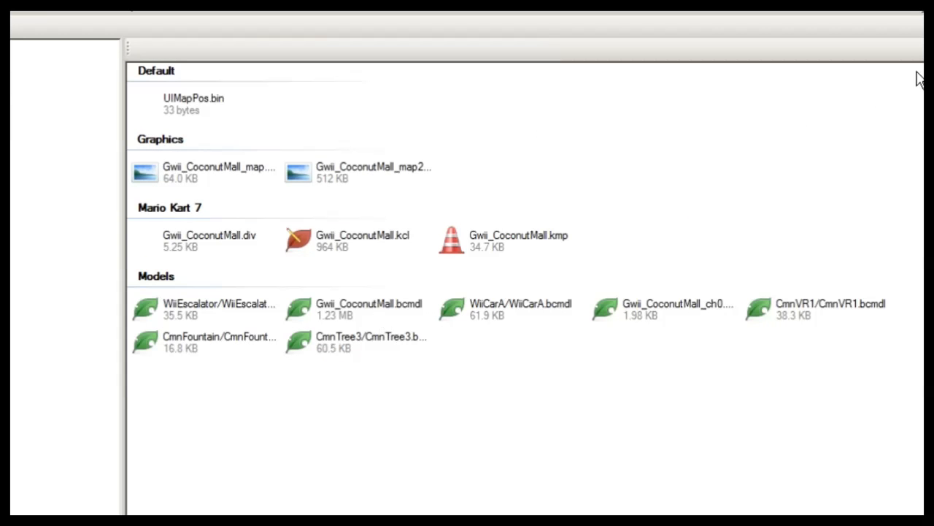
{"action": "left_click", "coordinate": [917, 6]}
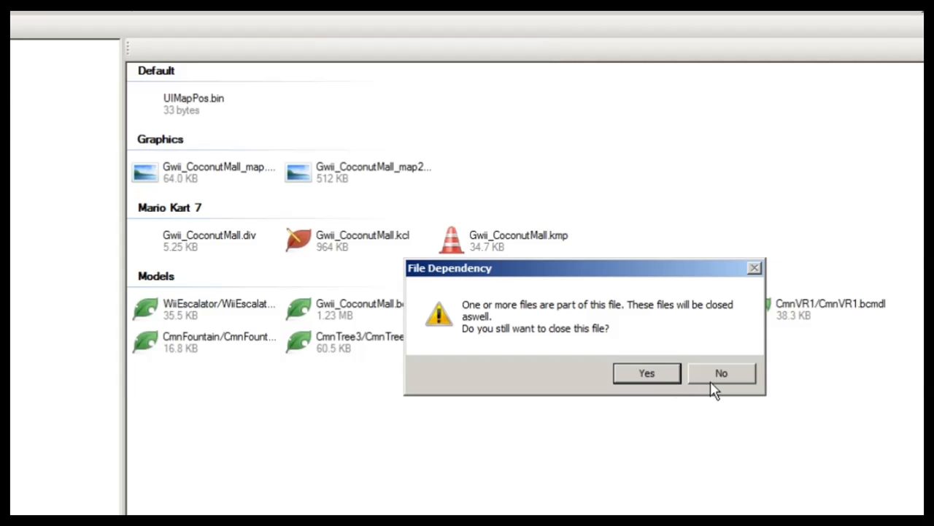
{"action": "left_click", "coordinate": [670, 374]}
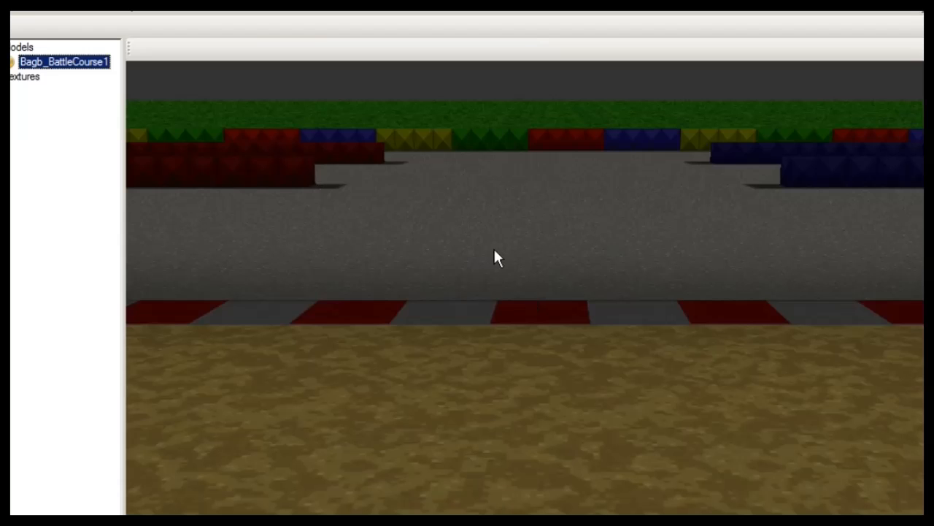
{"action": "left_click", "coordinate": [539, 279]}
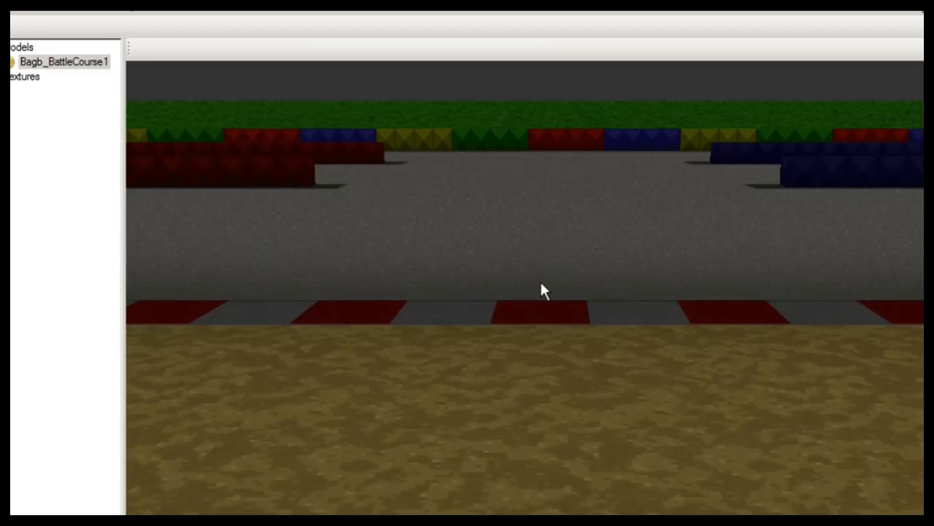
{"action": "scroll", "coordinate": [540, 278], "scroll_direction": "down", "scroll_amount": 5}
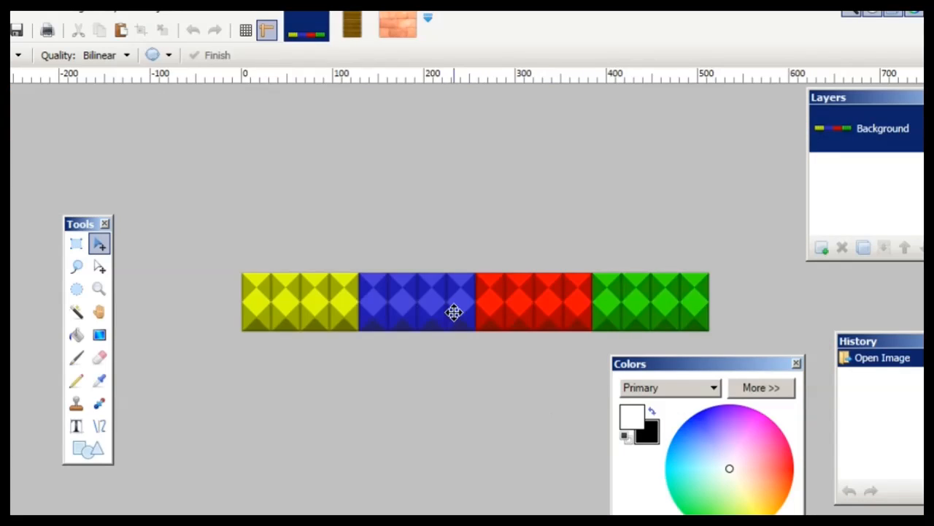
Bring up the wooden plank image and open the mc_comb_both01 texture from the Imported Textures folder
{"action": "left_click", "coordinate": [352, 28]}
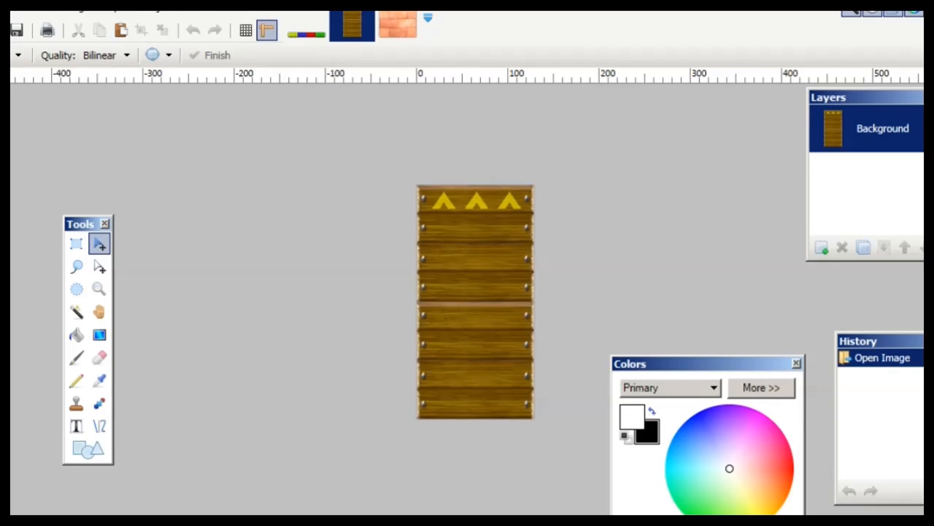
{"action": "left_click", "coordinate": [3, 9]}
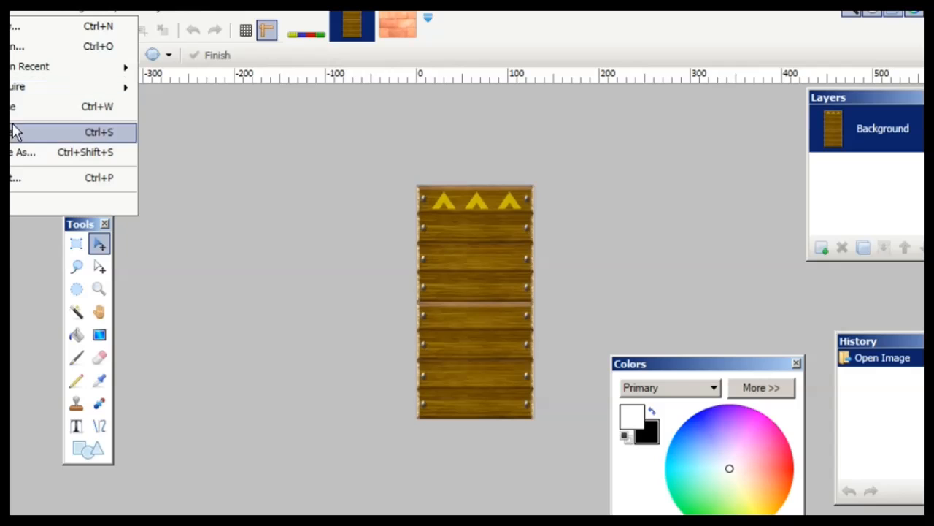
{"action": "left_click", "coordinate": [35, 42]}
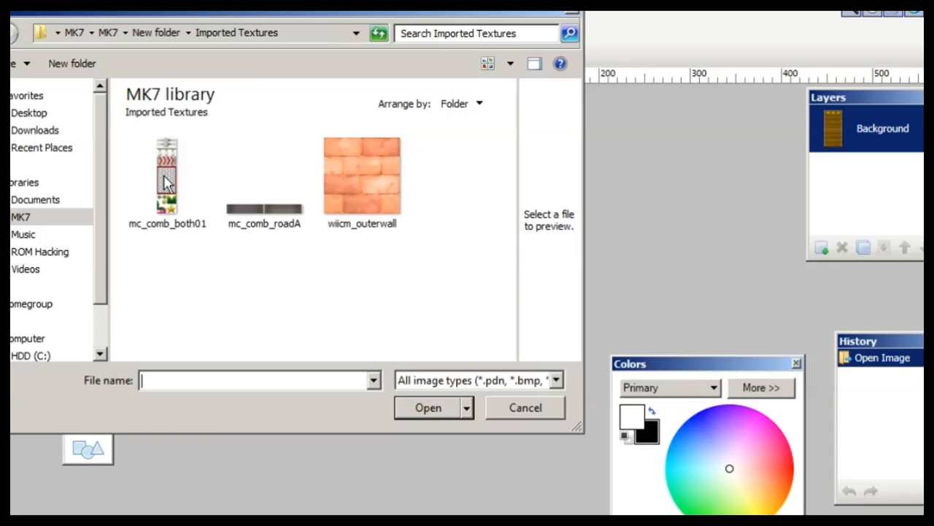
{"action": "double_click", "coordinate": [166, 183]}
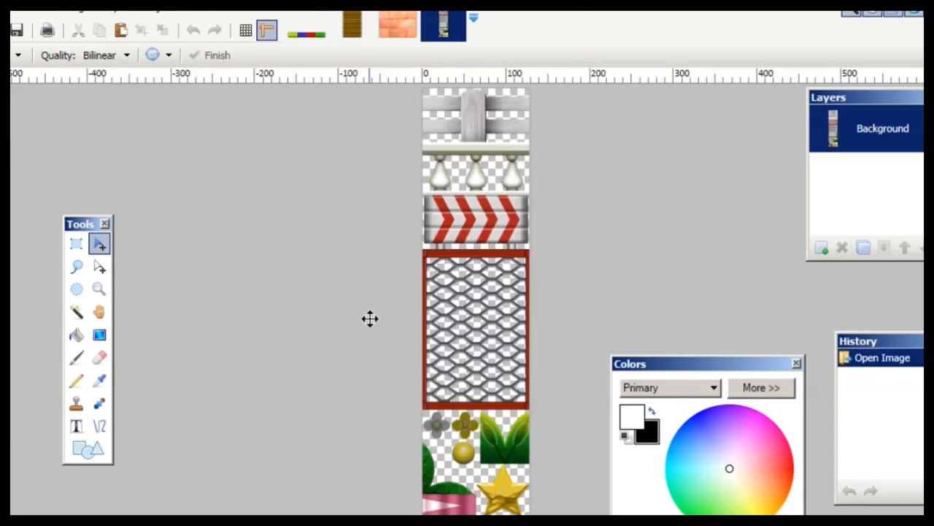
Make a rectangular selection around the red-framed wire mesh panel in mc_comb_both01, about 128 pixels wide
{"action": "scroll", "coordinate": [371, 318], "scroll_direction": "up", "scroll_amount": 3}
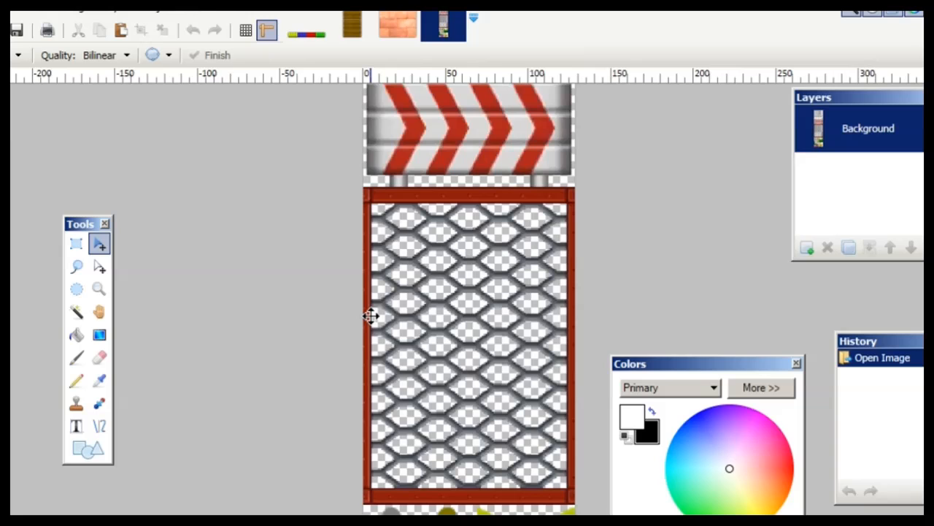
{"action": "scroll", "coordinate": [287, 255], "scroll_direction": "up", "scroll_amount": 2}
{"action": "scroll", "coordinate": [279, 251], "scroll_direction": "up", "scroll_amount": 3}
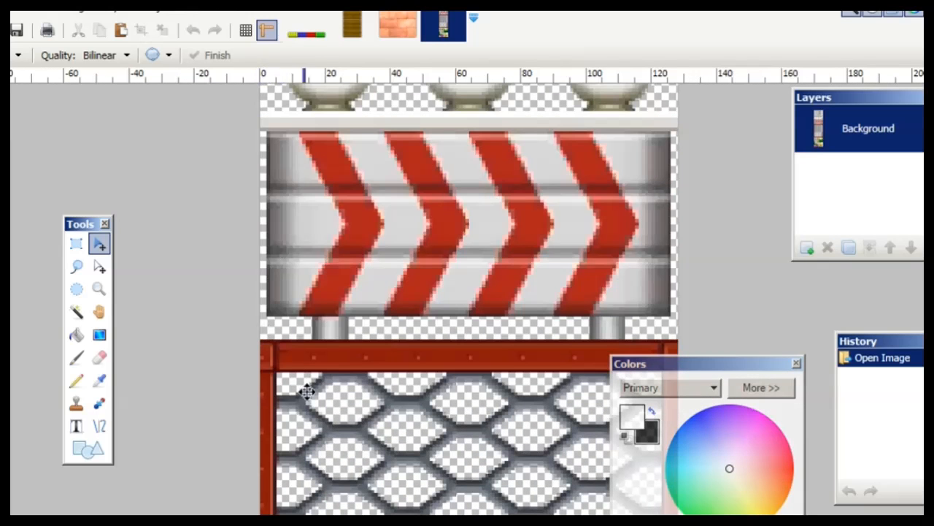
{"action": "left_click", "coordinate": [76, 244]}
{"action": "scroll", "coordinate": [243, 370], "scroll_direction": "up", "scroll_amount": 1}
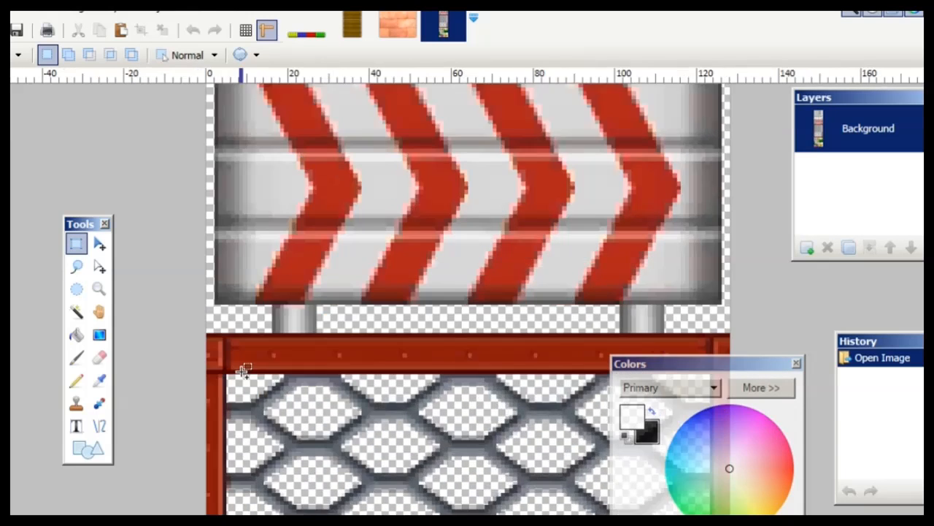
{"action": "scroll", "coordinate": [243, 370], "scroll_direction": "up", "scroll_amount": 1}
{"action": "left_click_drag", "start_coordinate": [133, 324], "coordinate": [828, 326]}
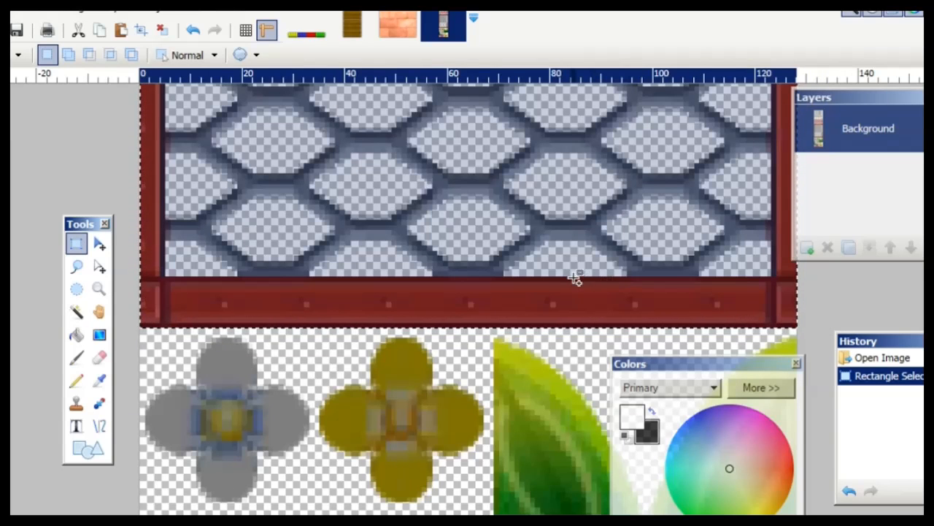
Copy the selected wire mesh panel and paste it into the wooden plank image
{"action": "scroll", "coordinate": [575, 277], "scroll_direction": "down", "scroll_amount": 6}
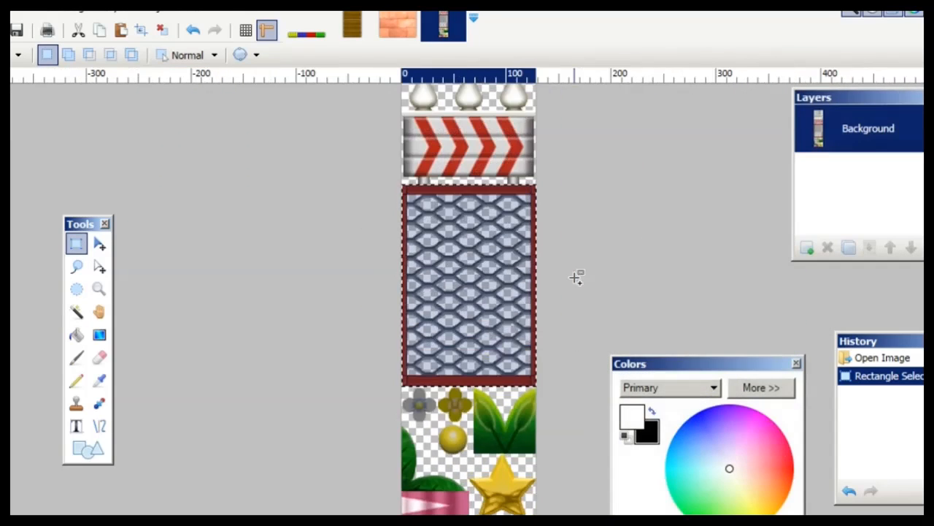
{"action": "left_click", "coordinate": [362, 28]}
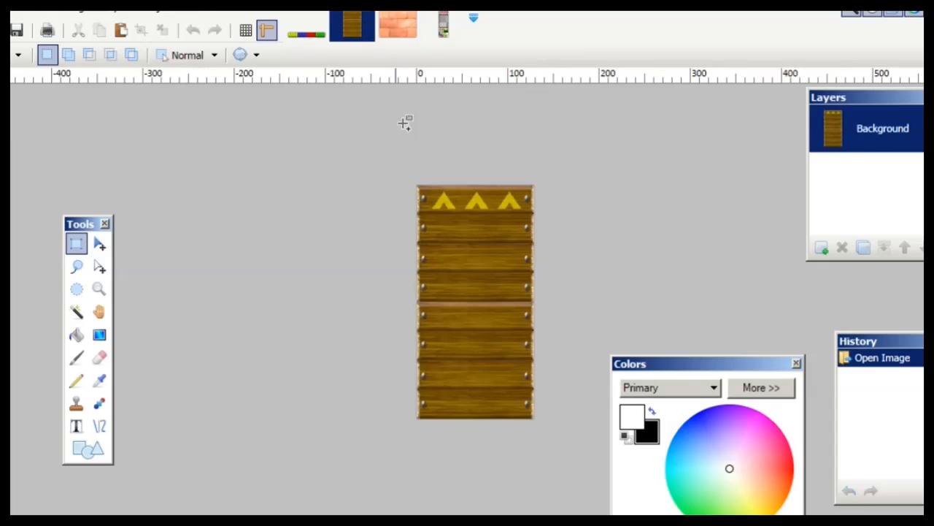
{"action": "key", "text": "ctrl+v"}
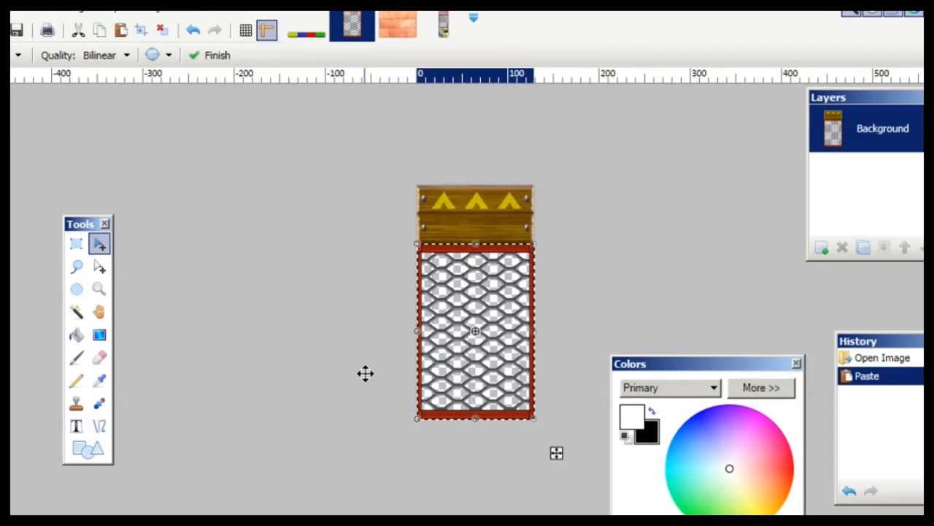
Stretch the pasted mesh panel's upper edge to the top of the image so that it covers all the planks
{"action": "scroll", "coordinate": [365, 373], "scroll_direction": "up", "scroll_amount": 2}
{"action": "scroll", "coordinate": [464, 219], "scroll_direction": "down", "scroll_amount": 1}
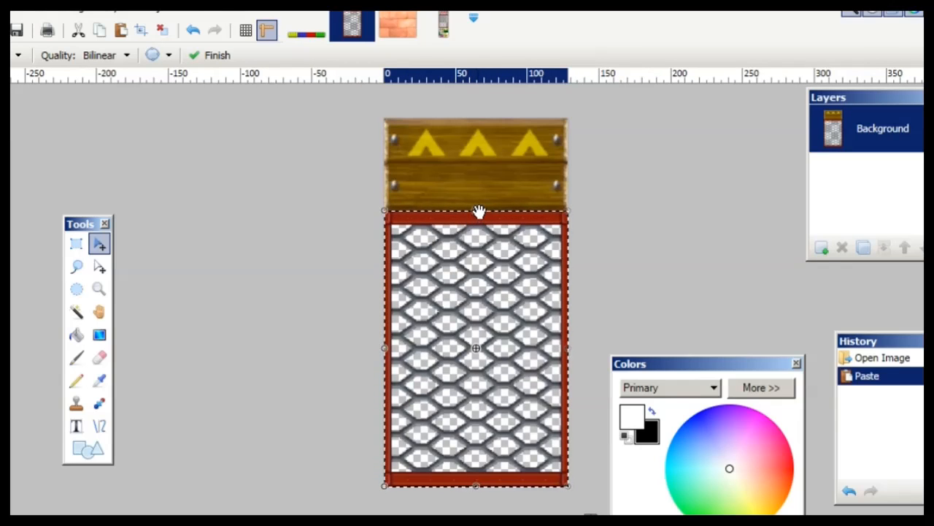
{"action": "left_click_drag", "start_coordinate": [479, 212], "coordinate": [488, 119]}
{"action": "scroll", "coordinate": [363, 207], "scroll_direction": "up", "scroll_amount": 1}
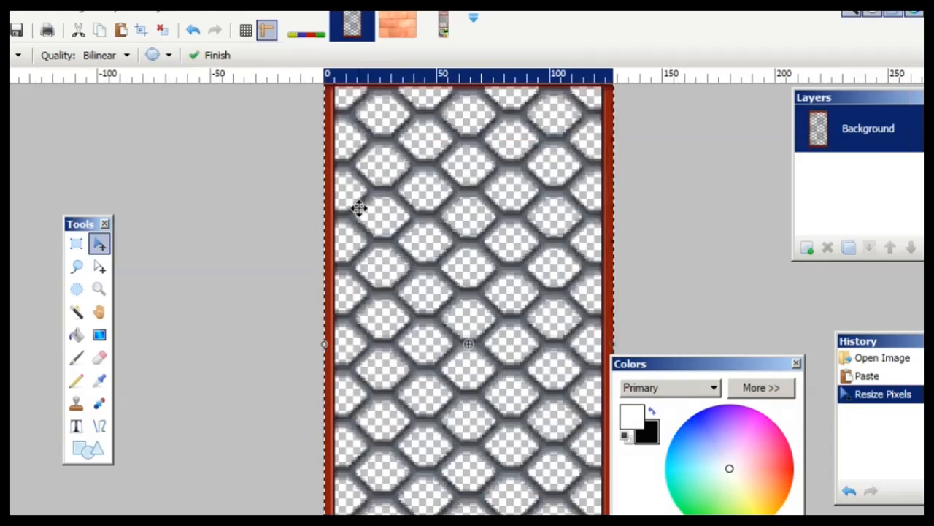
{"action": "scroll", "coordinate": [359, 208], "scroll_direction": "up", "scroll_amount": 2}
{"action": "scroll", "coordinate": [409, 199], "scroll_direction": "up", "scroll_amount": 3}
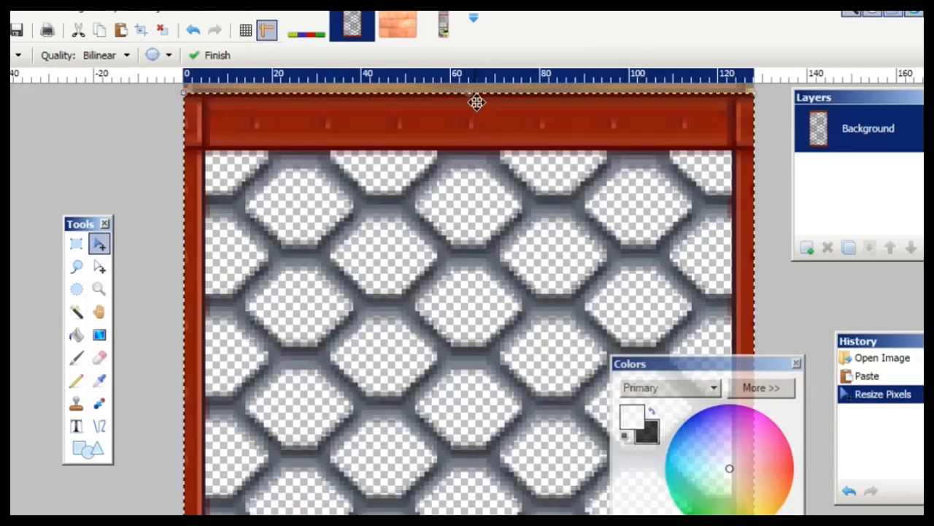
{"action": "left_click_drag", "start_coordinate": [472, 94], "coordinate": [476, 83]}
{"action": "scroll", "coordinate": [455, 150], "scroll_direction": "down", "scroll_amount": 5}
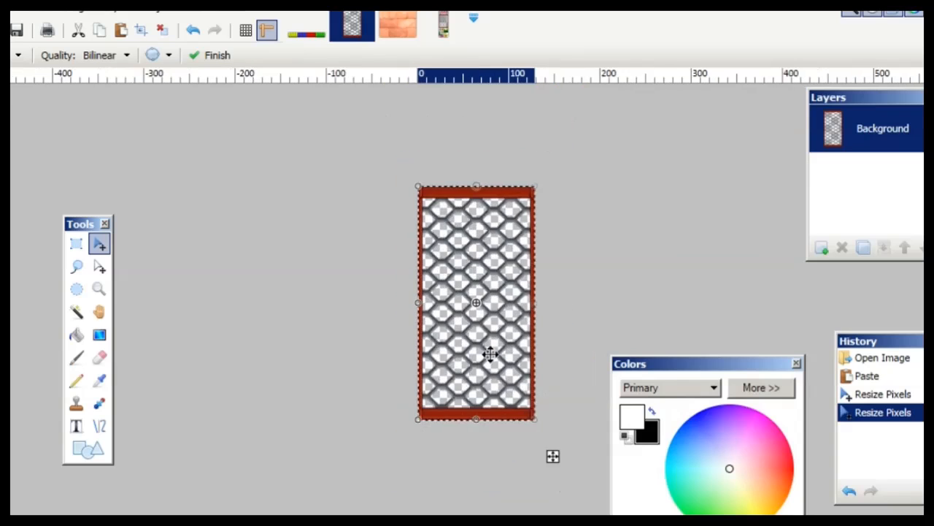
Deselect the mesh panel, save the image with auto-detected bit depth, and close it
{"action": "key", "text": "ctrl+d"}
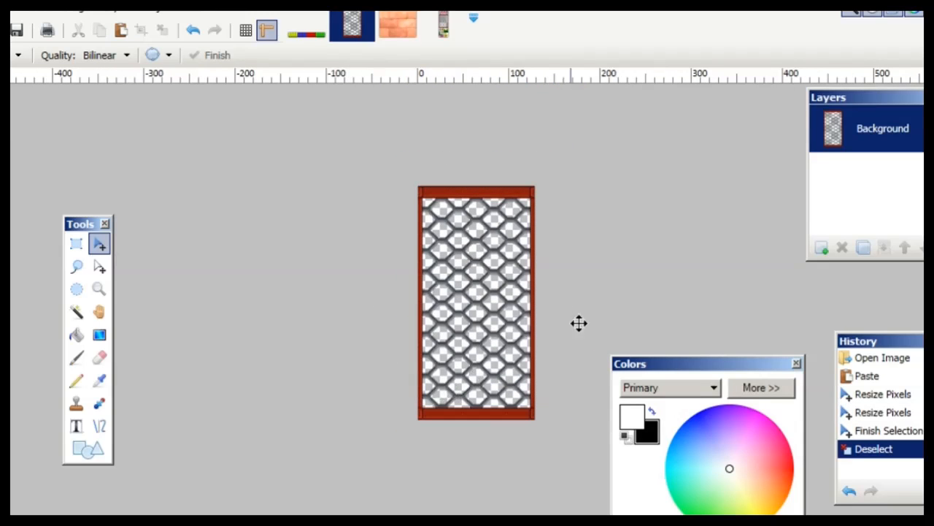
{"action": "key", "text": "ctrl+s"}
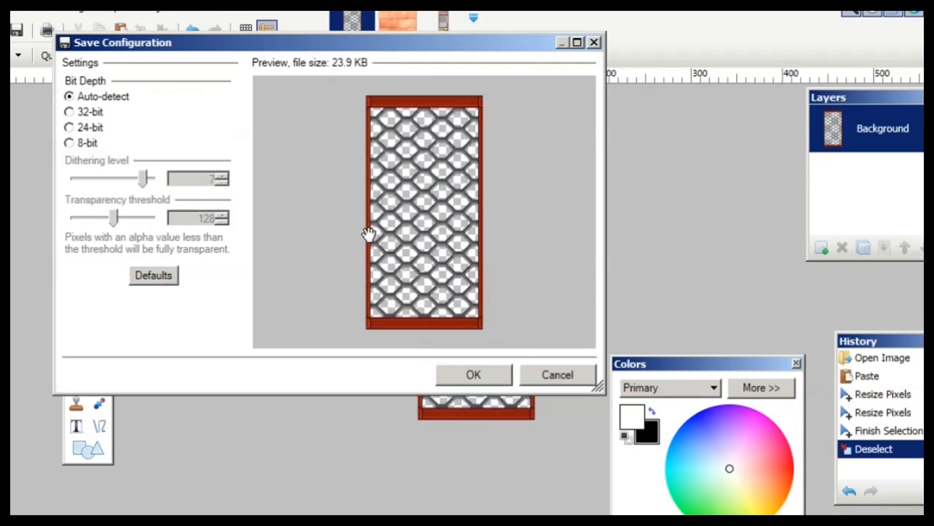
{"action": "left_click", "coordinate": [476, 374]}
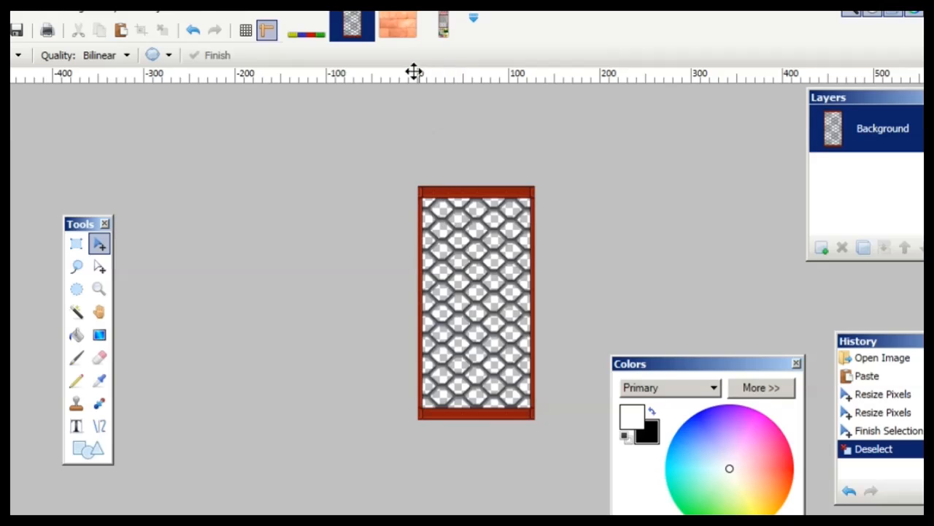
{"action": "left_click", "coordinate": [370, 16]}
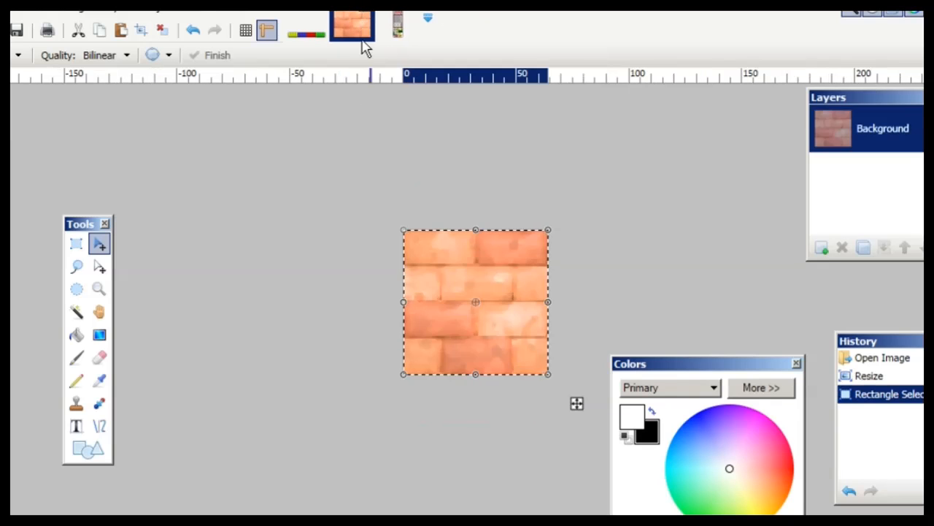
Close wiicm_outerwall.png without saving its changes, and close the mc_comb_both01 texture
{"action": "key", "text": "ctrl+d"}
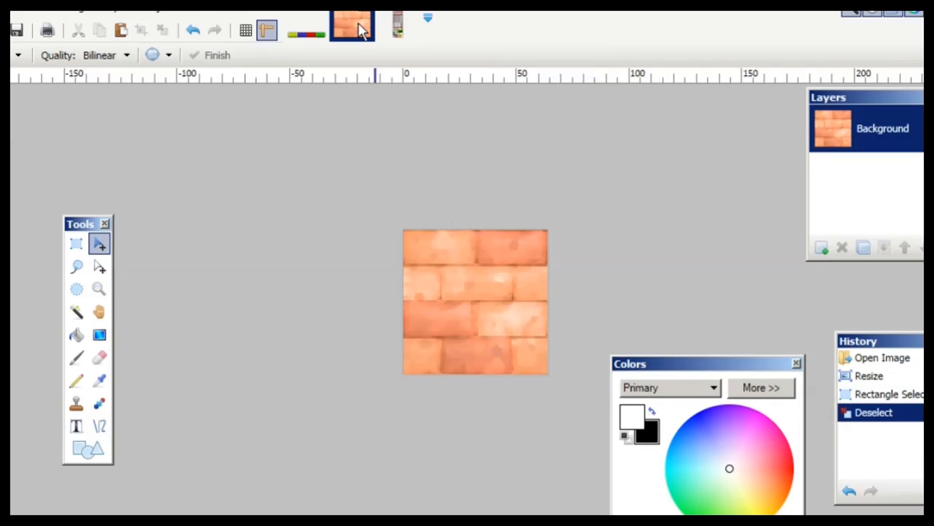
{"action": "left_click", "coordinate": [369, 15]}
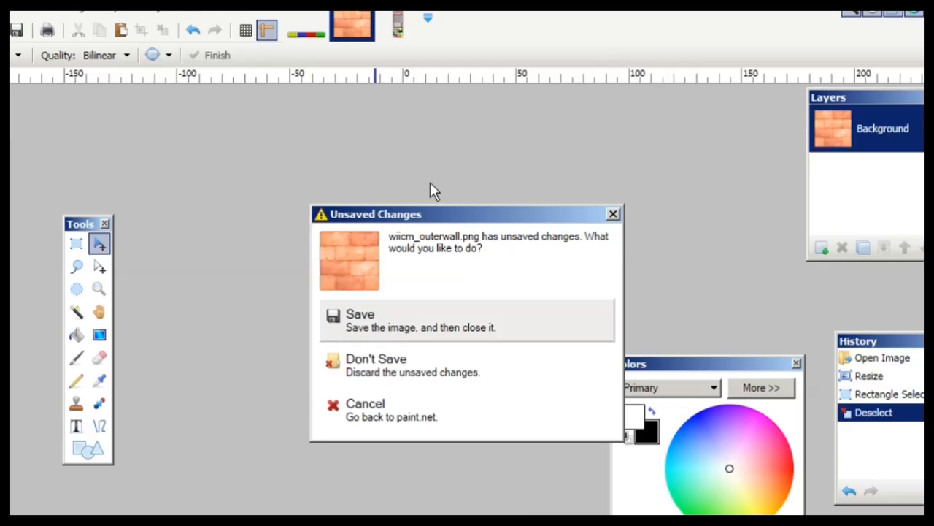
{"action": "left_click", "coordinate": [434, 375]}
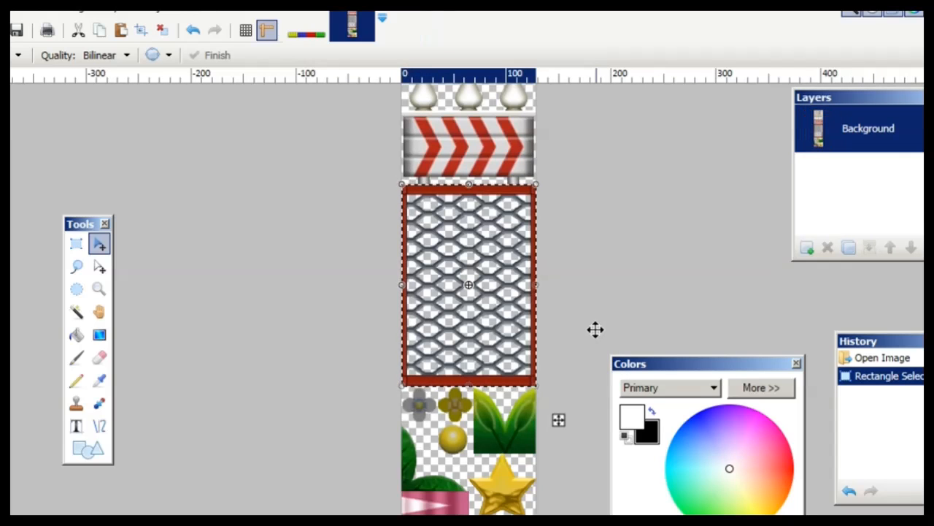
{"action": "key", "text": "ctrl+d"}
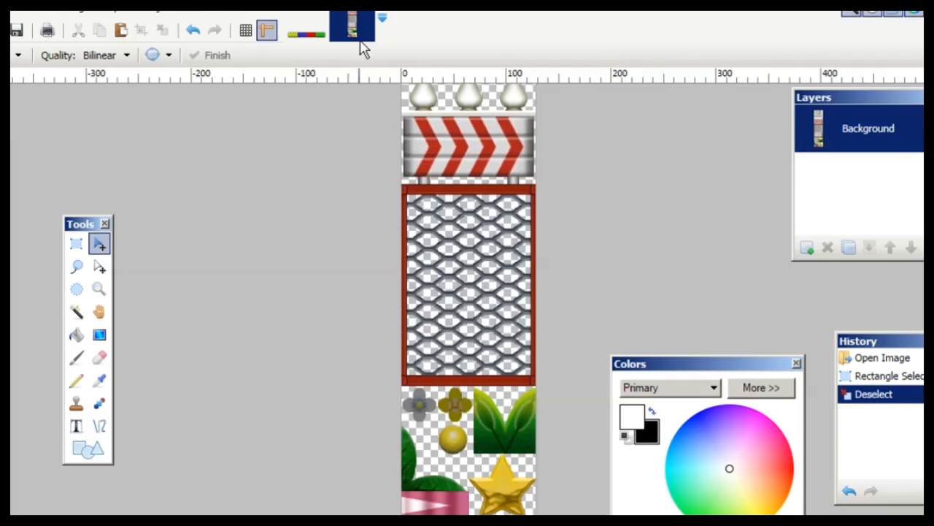
{"action": "left_click", "coordinate": [378, 14]}
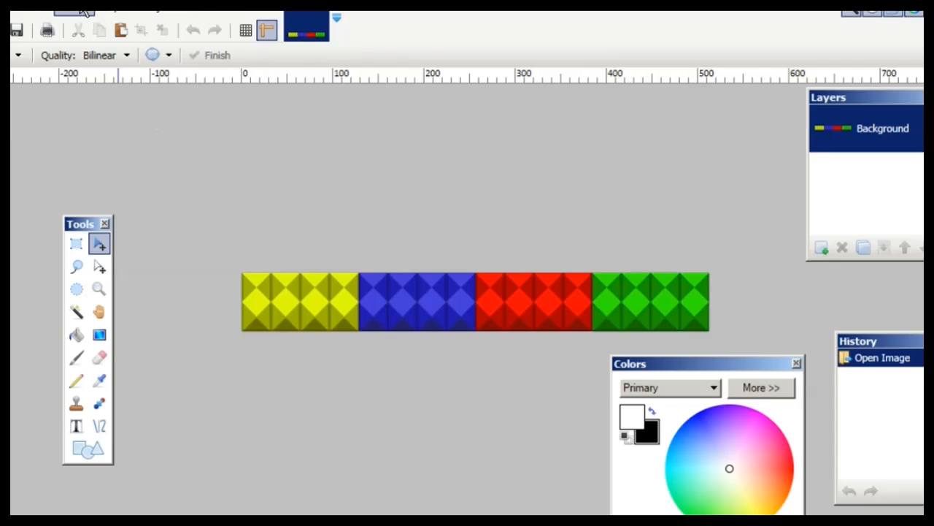
Check the four-colour strip's pixel width and height in the Resize settings without resizing it
{"action": "left_click", "coordinate": [78, 14]}
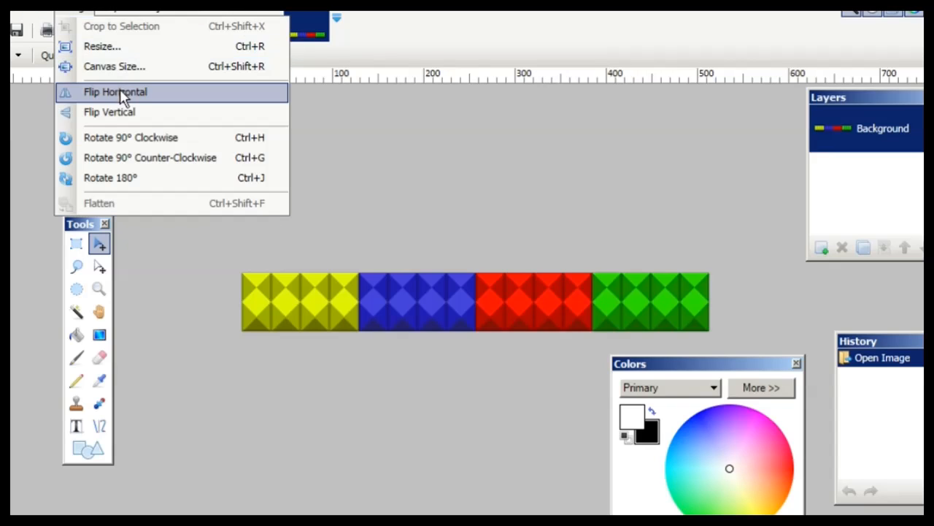
{"action": "left_click", "coordinate": [135, 48]}
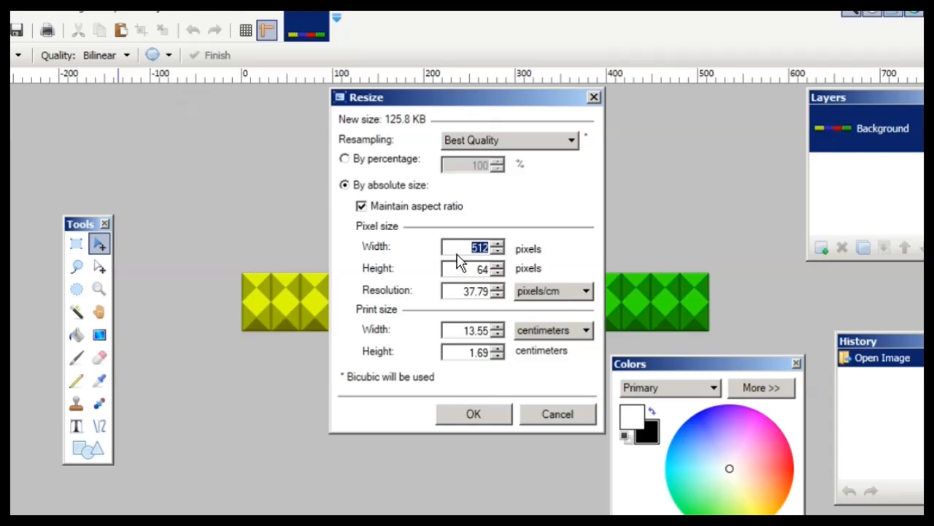
{"action": "left_click", "coordinate": [542, 417]}
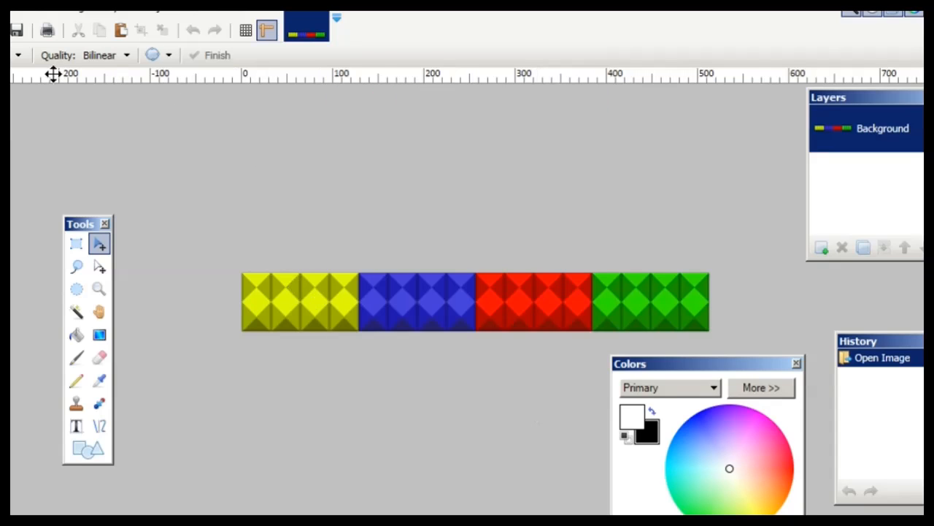
Open the Bagb_block texture from the Tex folder
{"action": "left_click", "coordinate": [3, 9]}
{"action": "left_click", "coordinate": [8, 46]}
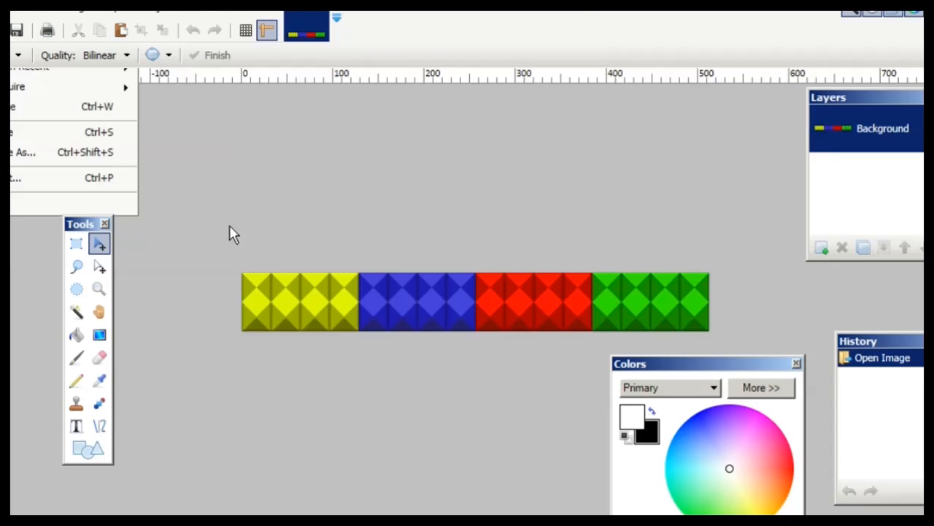
{"action": "left_click", "coordinate": [158, 35]}
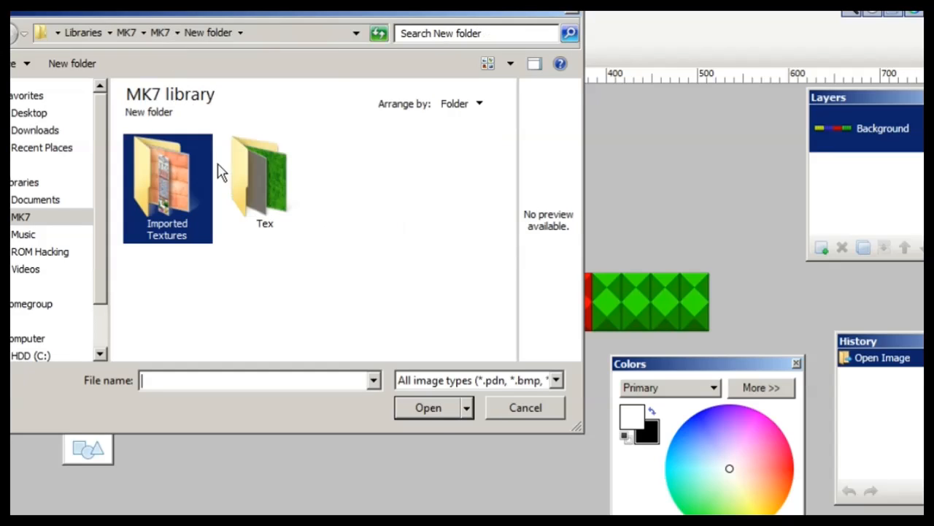
{"action": "double_click", "coordinate": [233, 180]}
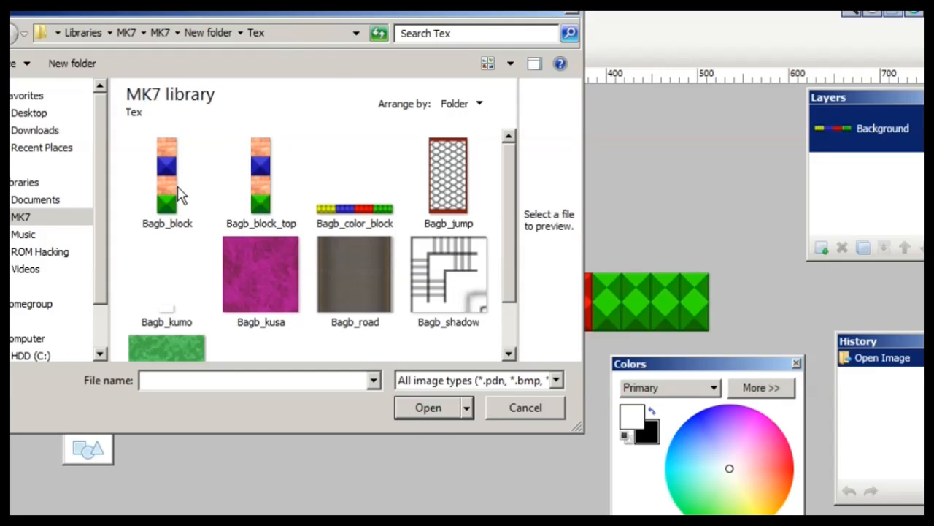
{"action": "scroll", "coordinate": [343, 226], "scroll_direction": "down", "scroll_amount": 2}
{"action": "scroll", "coordinate": [325, 238], "scroll_direction": "up", "scroll_amount": 2}
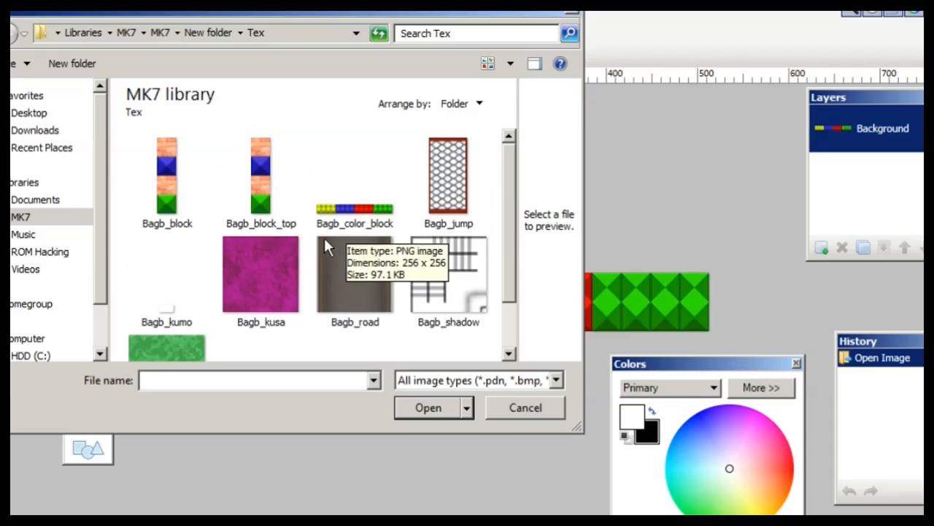
{"action": "double_click", "coordinate": [190, 191]}
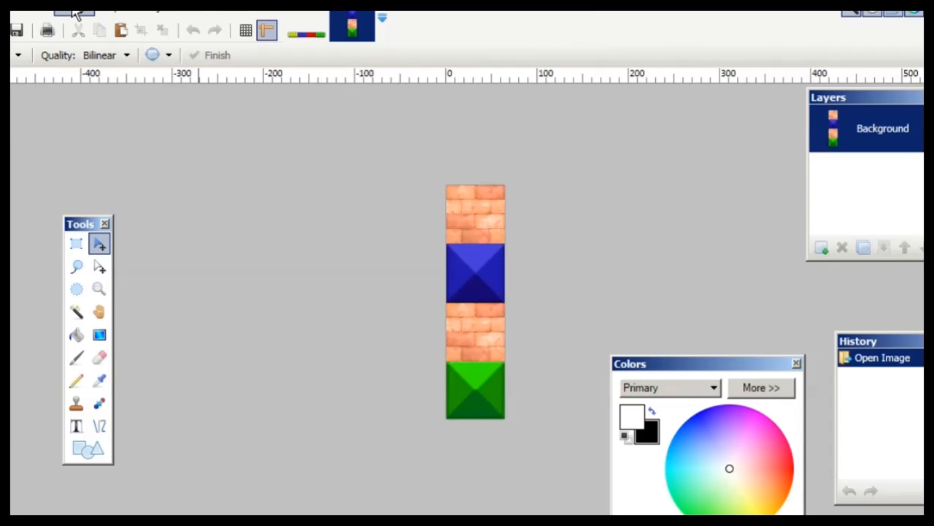
Rotate the Bagb_block image 90° clockwise three times so the brick tile comes first in a horizontal strip
{"action": "key", "text": "ctrl+h"}
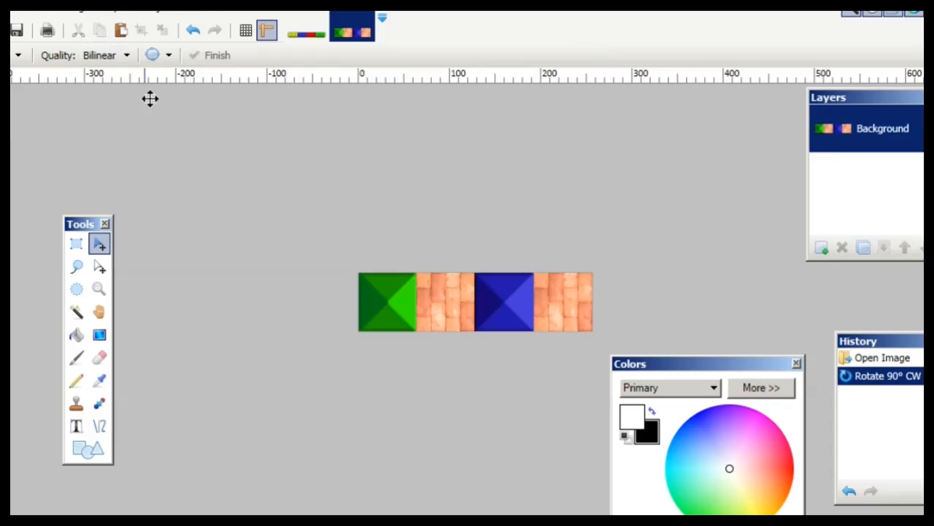
{"action": "key", "text": "ctrl+h"}
{"action": "key", "text": "ctrl+h"}
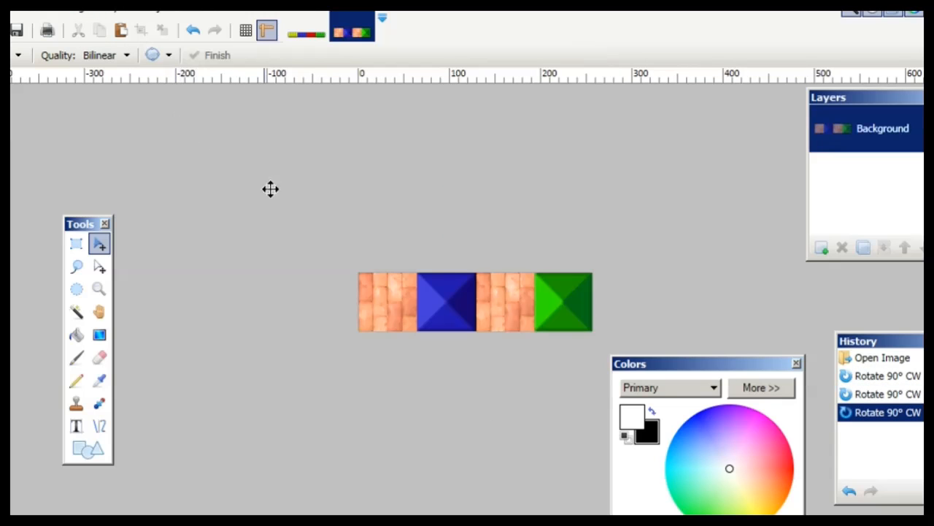
Select and copy the whole rotated block strip, and paste it over the yellow and blue half of the four-colour strip
{"action": "left_click", "coordinate": [76, 244]}
{"action": "left_click_drag", "start_coordinate": [357, 271], "coordinate": [661, 420]}
{"action": "key", "text": "ctrl+c"}
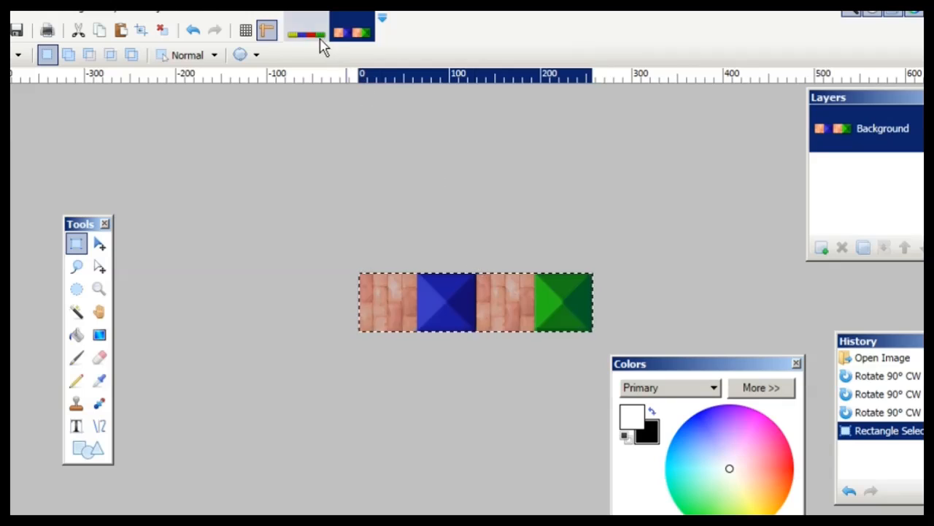
{"action": "left_click", "coordinate": [318, 38]}
{"action": "key", "text": "ctrl+v"}
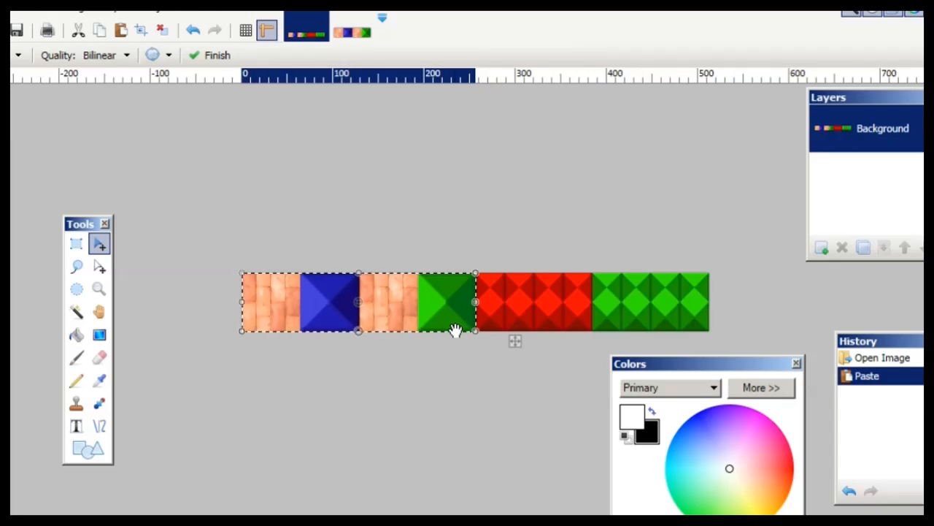
Paste a second copy of the block strip, move it right over the remaining red and green half, and deselect it
{"action": "key", "text": "ctrl+v"}
{"action": "key", "text": "Right"}
{"action": "key", "text": "Right"}
{"action": "key", "text": "Right"}
{"action": "key", "text": "Right"}
{"action": "key", "text": "Right"}
{"action": "key", "text": "Right"}
{"action": "key", "text": "Right"}
{"action": "key", "text": "Right"}
{"action": "key", "text": "Right"}
{"action": "key", "text": "Right"}
{"action": "key", "text": "Right"}
{"action": "key", "text": "Right"}
{"action": "key", "text": "Right"}
{"action": "key", "text": "Right"}
{"action": "key", "text": "Right"}
{"action": "key", "text": "Right"}
{"action": "key", "text": "Right"}
{"action": "key", "text": "Right"}
{"action": "key", "text": "Right"}
{"action": "key", "text": "Right"}
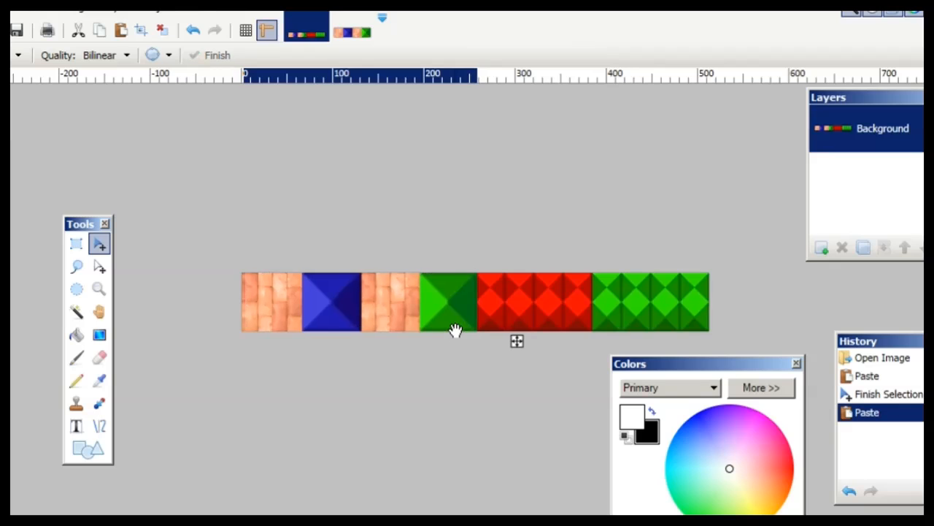
{"action": "key", "text": "Right"}
{"action": "key", "text": "Right"}
{"action": "key", "text": "Right"}
{"action": "key", "text": "Right"}
{"action": "key", "text": "Right"}
{"action": "key", "text": "Right"}
{"action": "key", "text": "Right"}
{"action": "key", "text": "Right"}
{"action": "key", "text": "Right"}
{"action": "key", "text": "Right"}
{"action": "key", "text": "Right"}
{"action": "key", "text": "Right"}
{"action": "key", "text": "Right"}
{"action": "key", "text": "Right"}
{"action": "key", "text": "Right"}
{"action": "key", "text": "Right"}
{"action": "key", "text": "Right"}
{"action": "key", "text": "Right"}
{"action": "key", "text": "Right"}
{"action": "key", "text": "Right"}
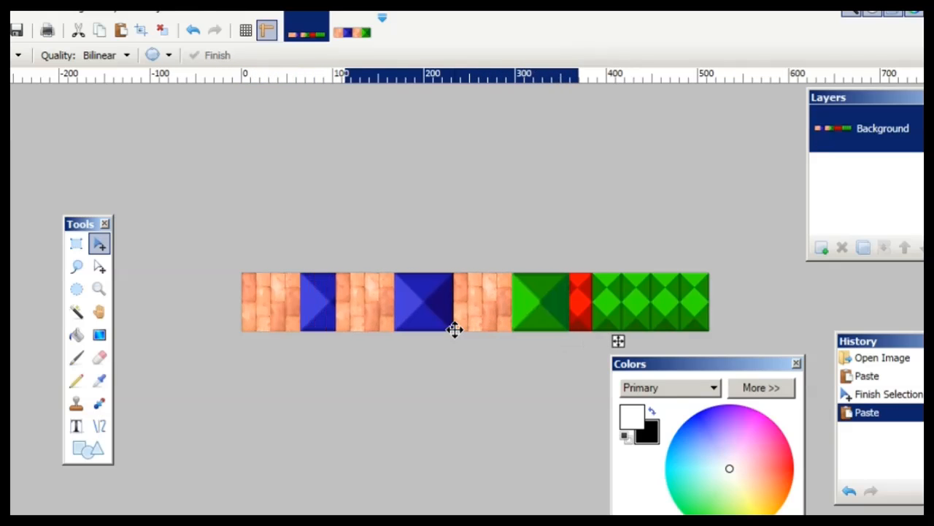
{"action": "key", "text": "Right"}
{"action": "key", "text": "Right"}
{"action": "key", "text": "Right"}
{"action": "key", "text": "Right"}
{"action": "key", "text": "Right"}
{"action": "key", "text": "Right"}
{"action": "key", "text": "Right"}
{"action": "key", "text": "Right"}
{"action": "key", "text": "Right"}
{"action": "key", "text": "Right"}
{"action": "key", "text": "Right"}
{"action": "key", "text": "Right"}
{"action": "key", "text": "Right"}
{"action": "key", "text": "Right"}
{"action": "key", "text": "Right"}
{"action": "key", "text": "Right"}
{"action": "key", "text": "Right"}
{"action": "key", "text": "Right"}
{"action": "key", "text": "Right"}
{"action": "key", "text": "Right"}
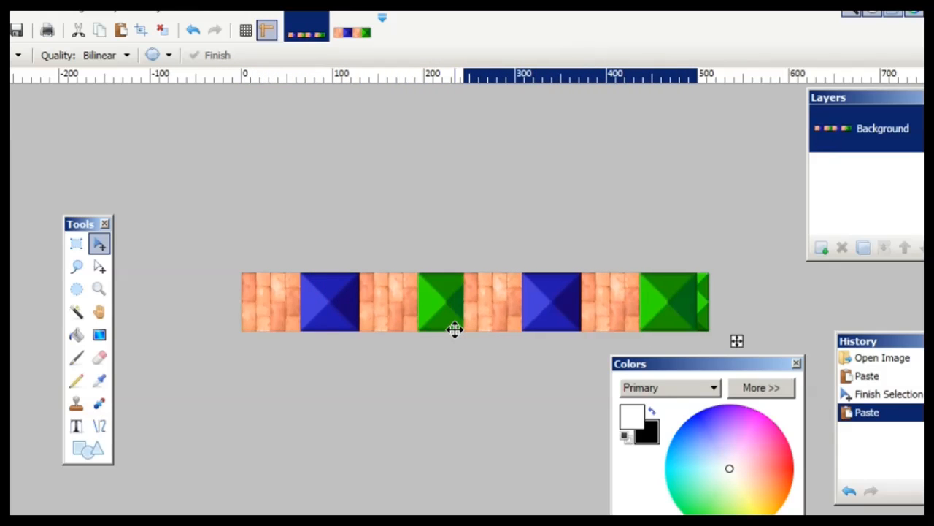
{"action": "key", "text": "Right"}
{"action": "key", "text": "Right"}
{"action": "key", "text": "Right"}
{"action": "key", "text": "Right"}
{"action": "key", "text": "Right"}
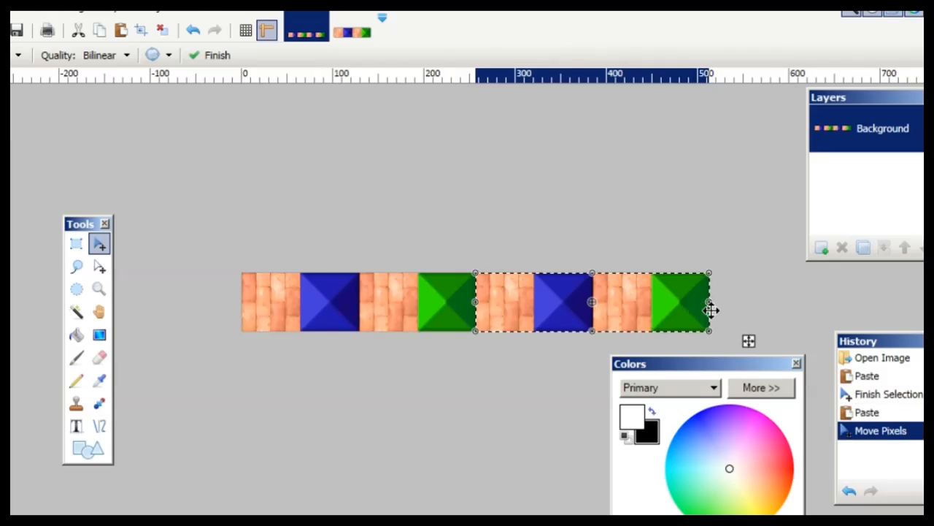
{"action": "scroll", "coordinate": [711, 311], "scroll_direction": "up", "scroll_amount": 4}
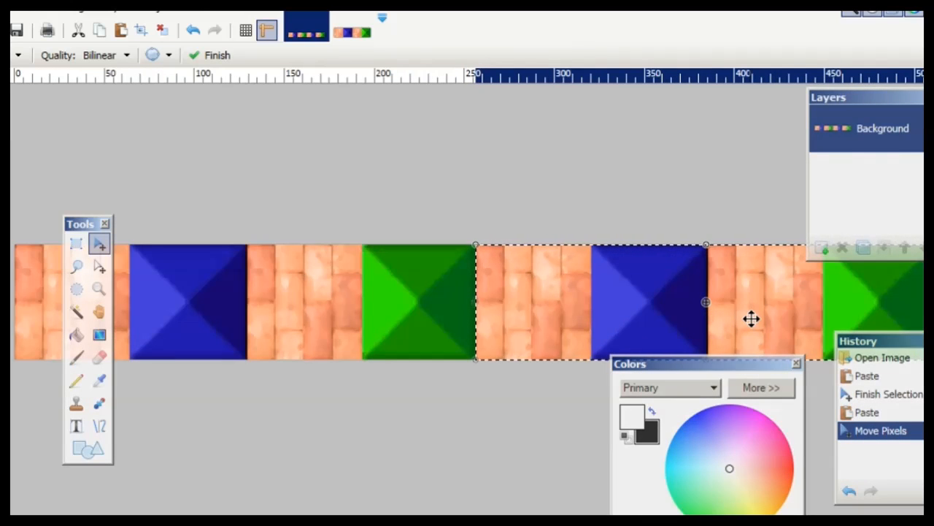
{"action": "key", "text": "Return"}
{"action": "scroll", "coordinate": [751, 318], "scroll_direction": "down", "scroll_amount": 5}
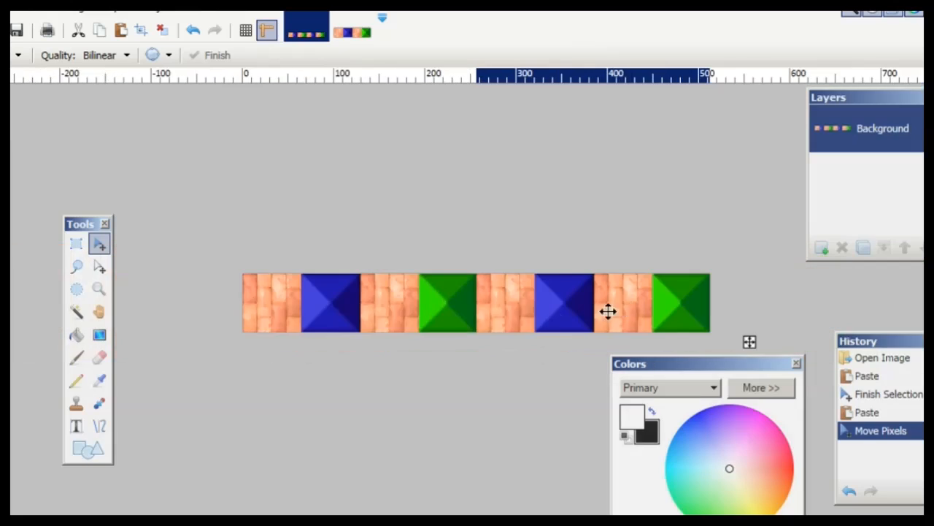
{"action": "key", "text": "ctrl+d"}
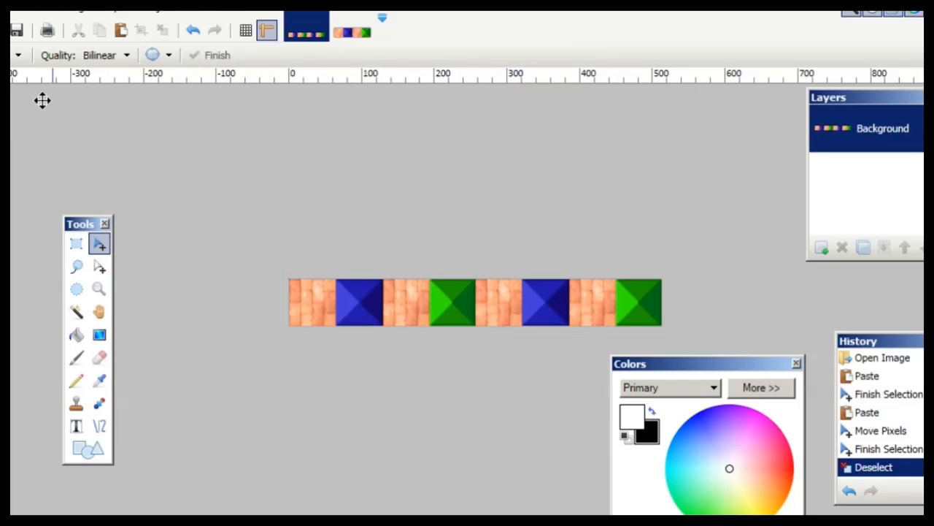
Save the tiled Bagb_color_block strip with auto-detected bit depth, and close both images, discarding the changes to the rotated block image
{"action": "left_click", "coordinate": [1, 6]}
{"action": "left_click", "coordinate": [18, 135]}
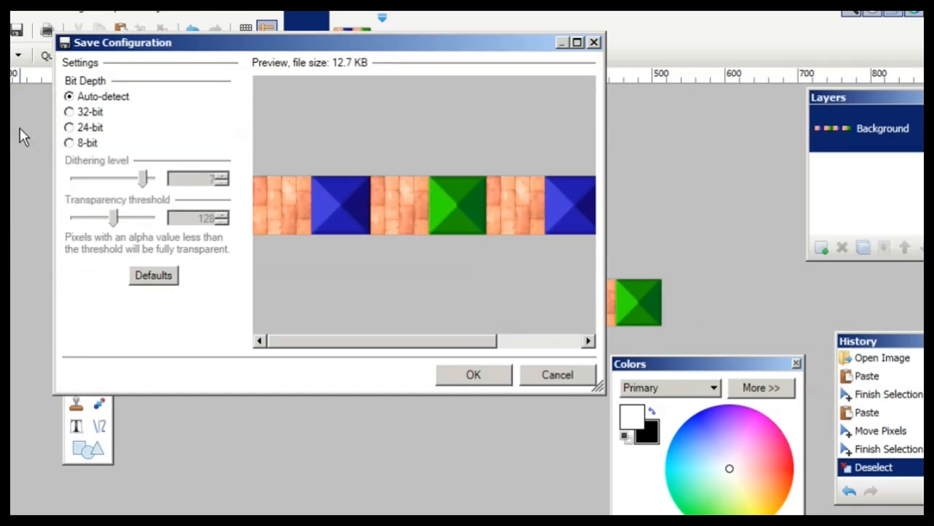
{"action": "left_click", "coordinate": [476, 375]}
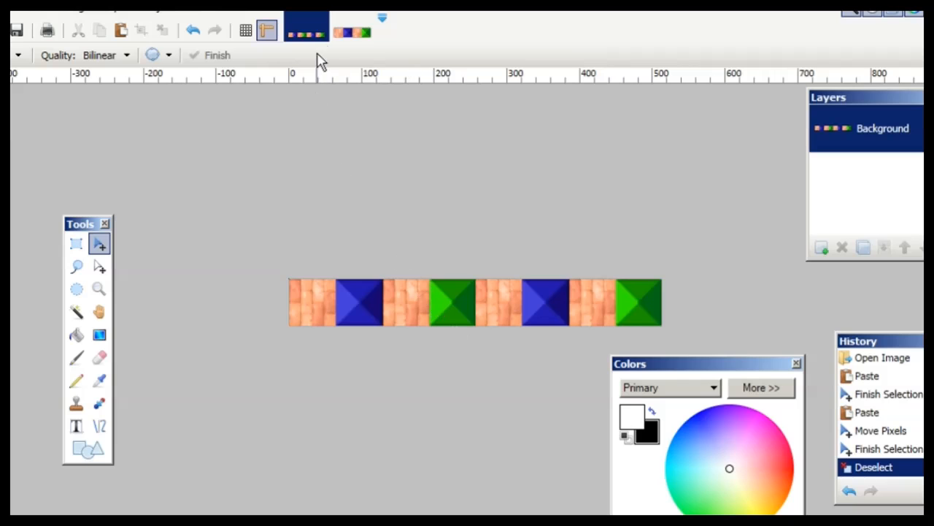
{"action": "left_click", "coordinate": [324, 12]}
{"action": "left_click", "coordinate": [324, 12]}
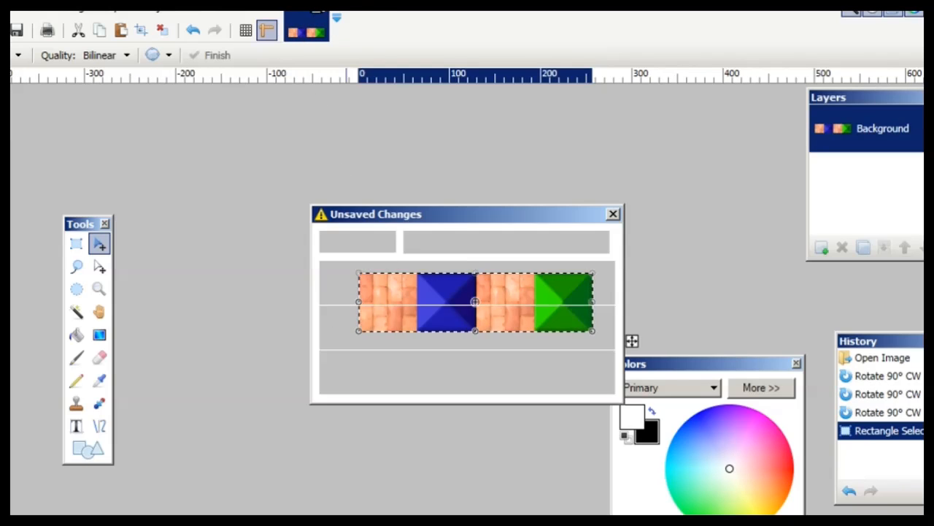
{"action": "left_click", "coordinate": [438, 328]}
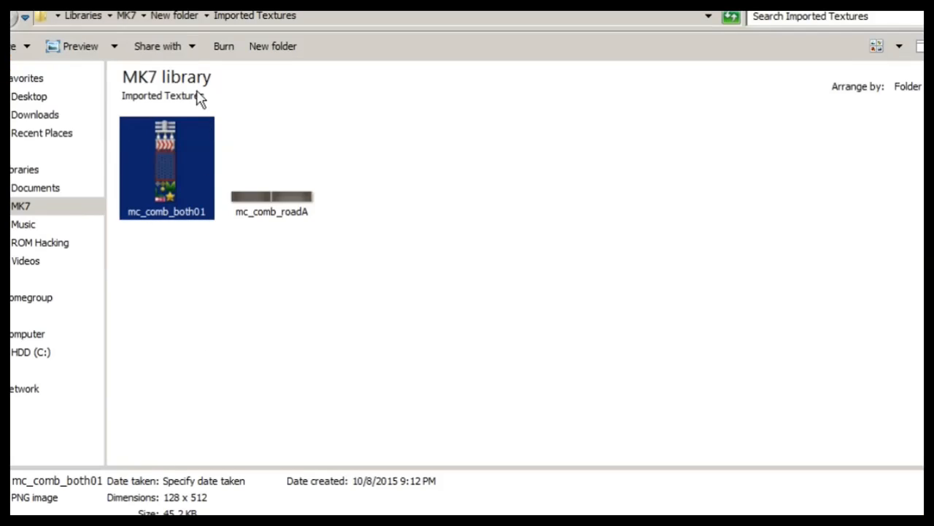
Go to the Tex folder and review the thumbnails of the edited course textures
{"action": "left_click", "coordinate": [184, 15]}
{"action": "double_click", "coordinate": [278, 167]}
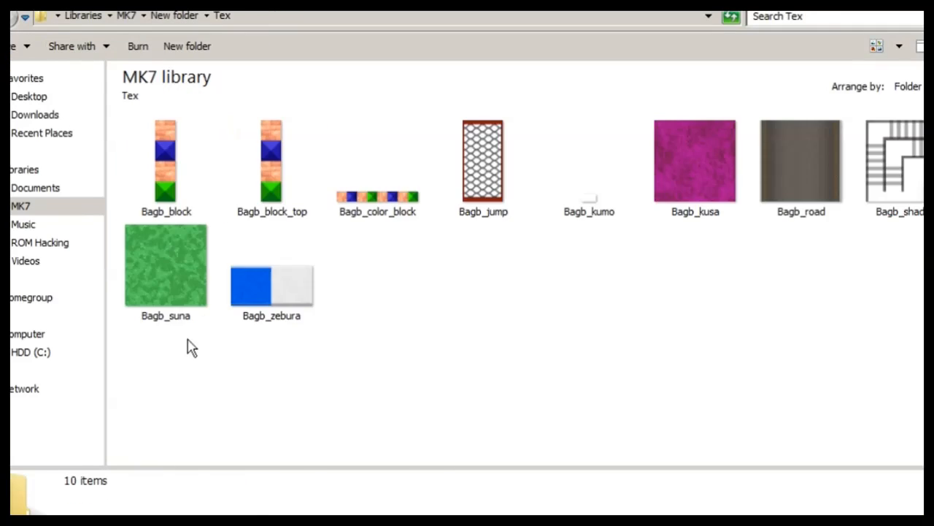
{"action": "left_click_drag", "start_coordinate": [169, 347], "coordinate": [708, 410]}
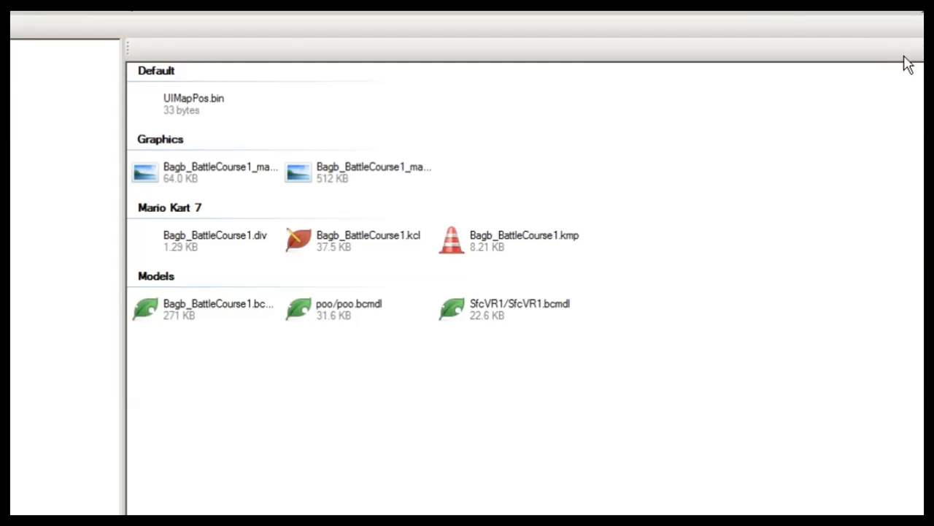
Switch to Every File Explorer, start a new CTR Graphics (CGFX) from file, and select the Bagb_BattleCourse1 OBJ in the MK7 library's New folder
{"action": "left_click", "coordinate": [95, 14]}
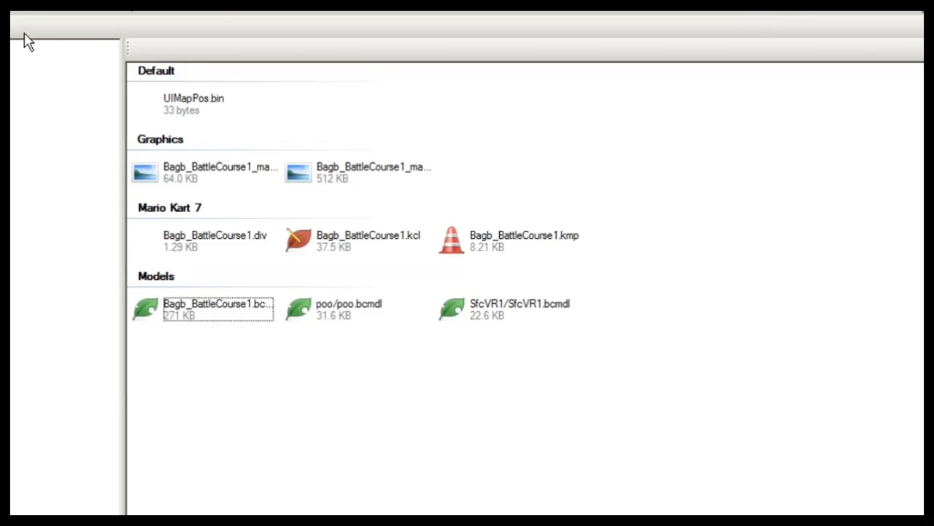
{"action": "left_click", "coordinate": [10, 12]}
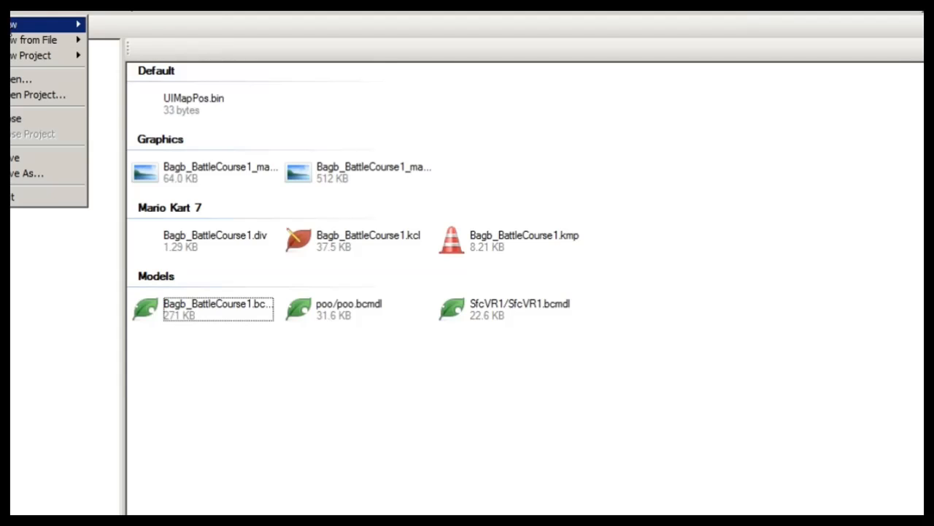
{"action": "mouse_move", "coordinate": [53, 41]}
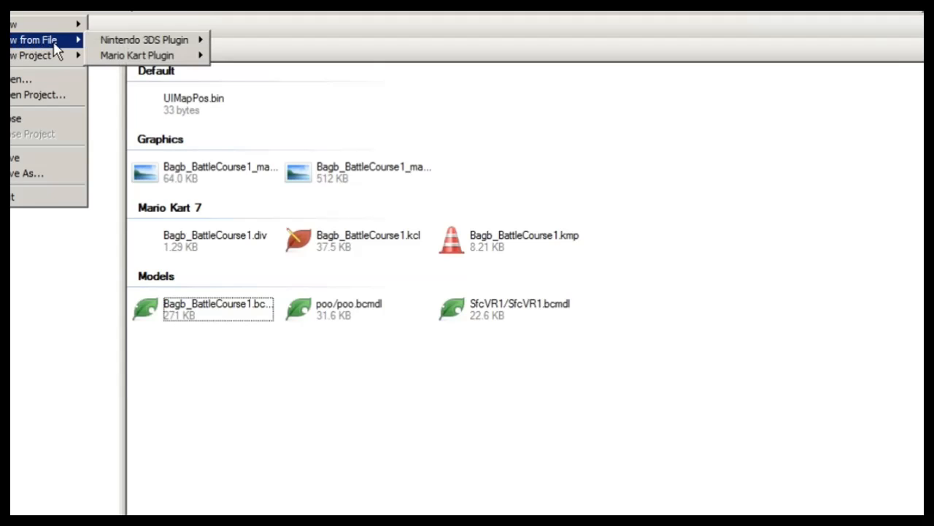
{"action": "mouse_move", "coordinate": [116, 43]}
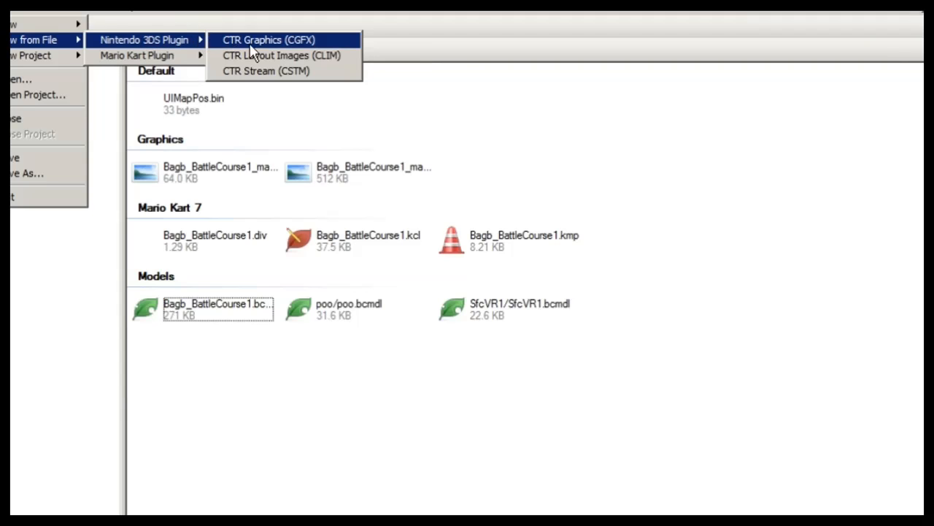
{"action": "left_click", "coordinate": [285, 44]}
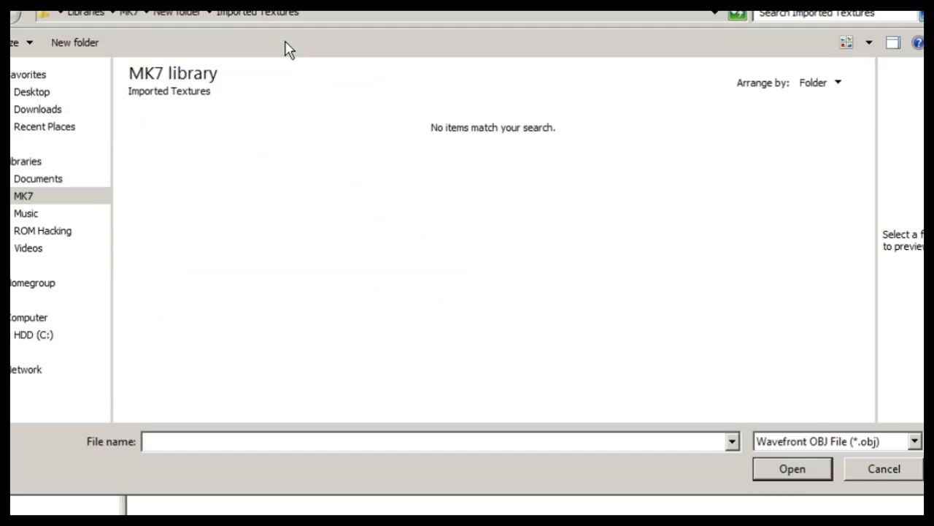
{"action": "left_click", "coordinate": [40, 198]}
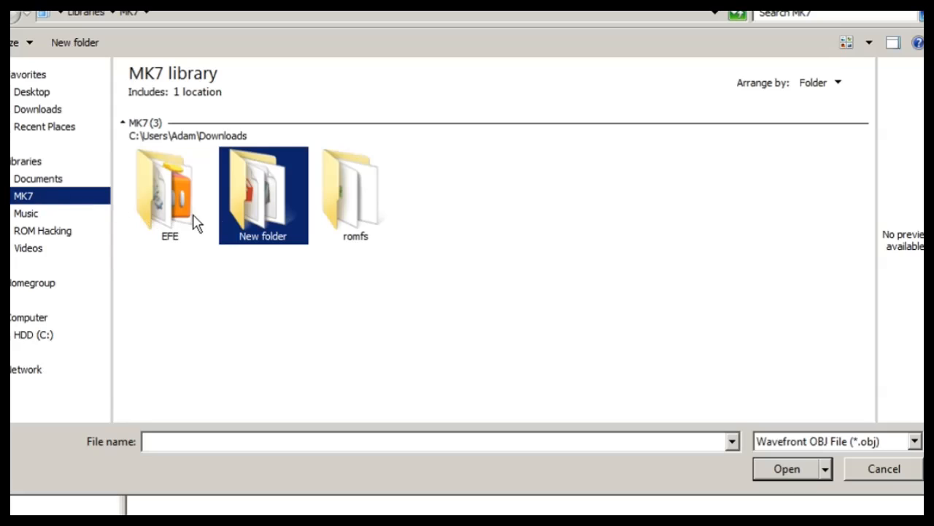
{"action": "double_click", "coordinate": [262, 238]}
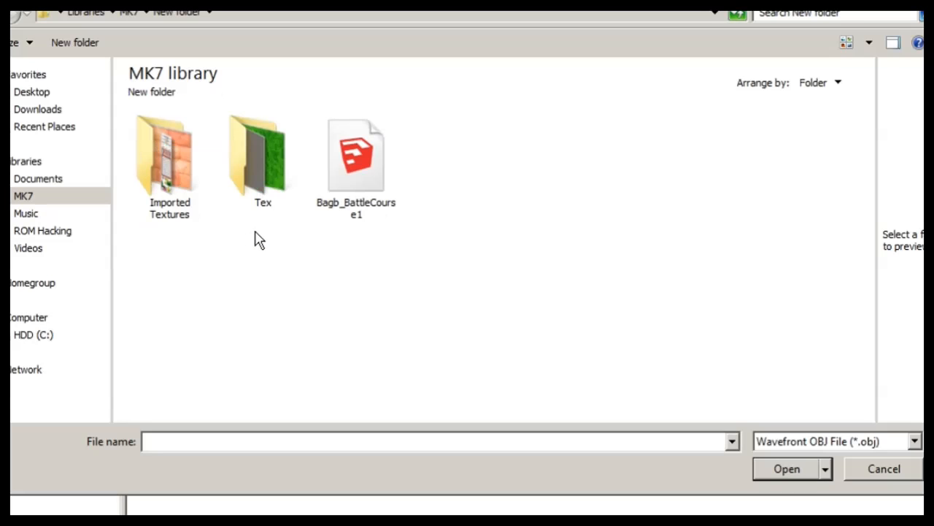
{"action": "left_click", "coordinate": [356, 212]}
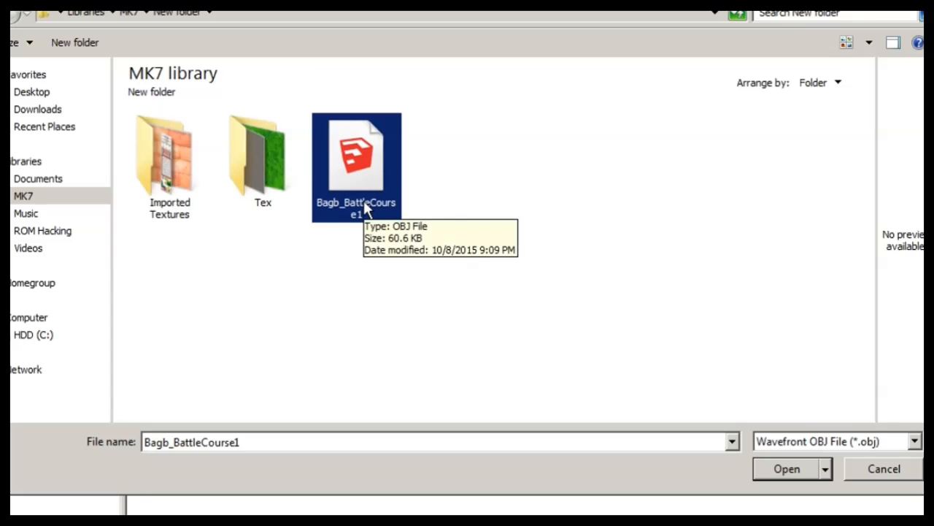
Copy the OBJ's file name without renaming it, and open the file for CGFX generation
{"action": "right_click", "coordinate": [342, 131]}
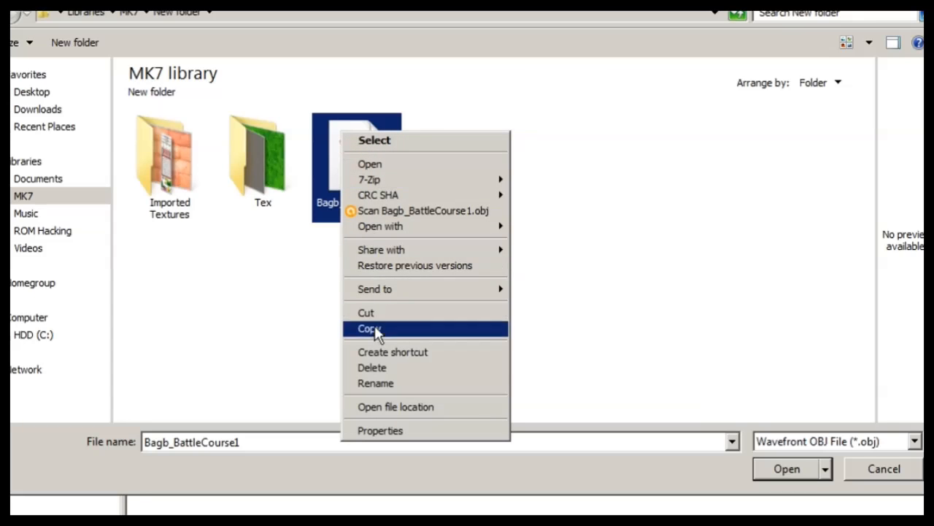
{"action": "left_click", "coordinate": [396, 383]}
{"action": "key", "text": "ctrl+c"}
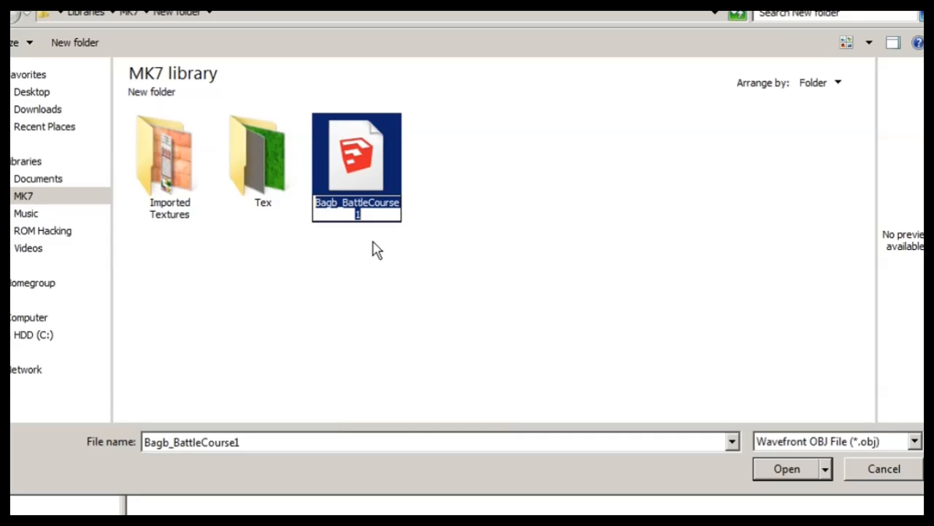
{"action": "key", "text": "Return"}
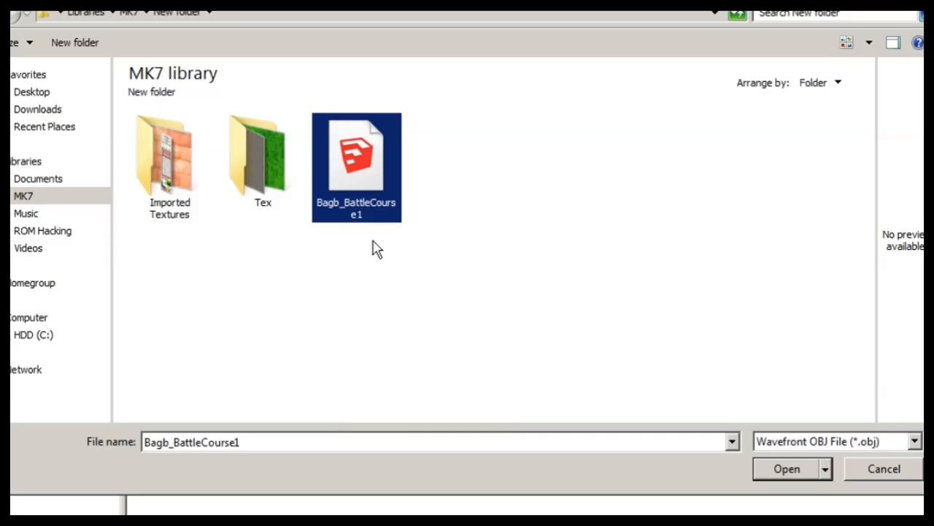
{"action": "double_click", "coordinate": [365, 174]}
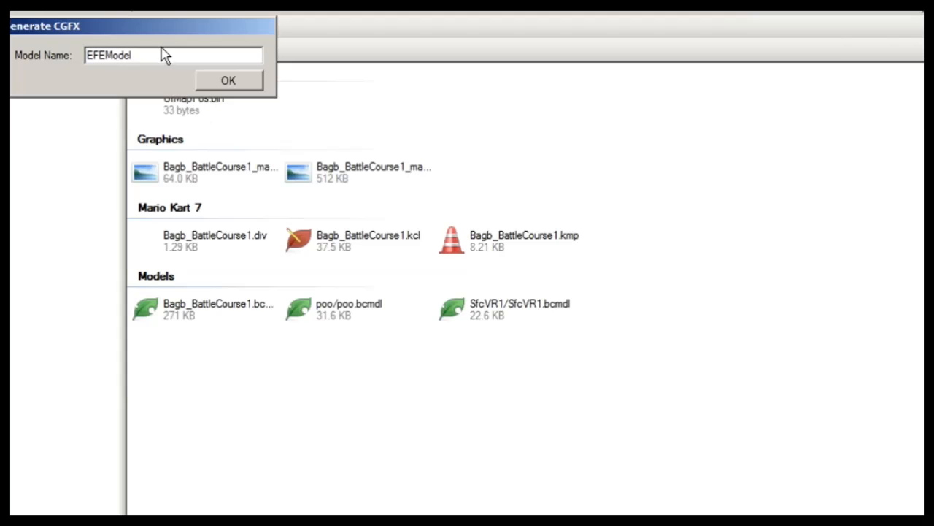
Set the model name to Bagb_BattleCourse1 and generate the CGFX
{"action": "left_click_drag", "start_coordinate": [163, 56], "coordinate": [105, 55]}
{"action": "key", "text": "ctrl+v"}
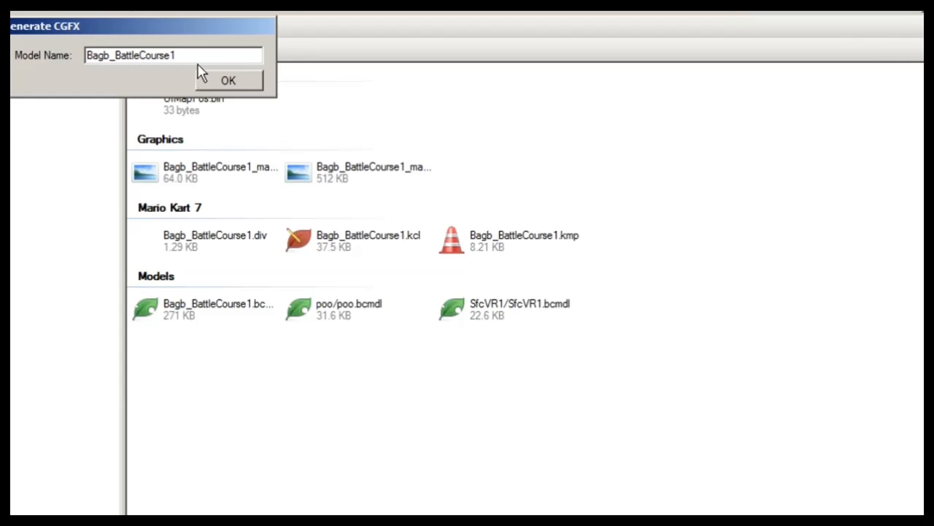
{"action": "left_click_drag", "start_coordinate": [207, 57], "coordinate": [66, 58]}
{"action": "left_click_drag", "start_coordinate": [182, 58], "coordinate": [81, 58]}
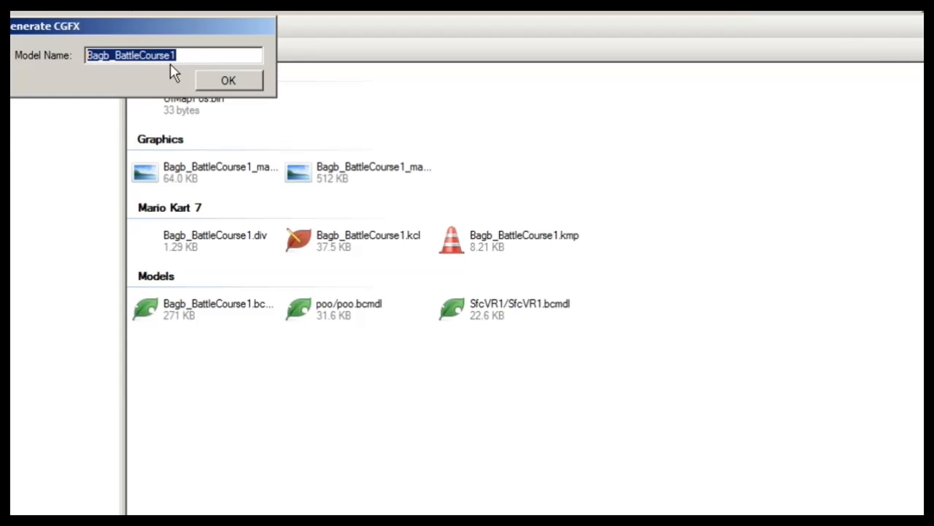
{"action": "left_click", "coordinate": [196, 60]}
{"action": "left_click", "coordinate": [222, 78]}
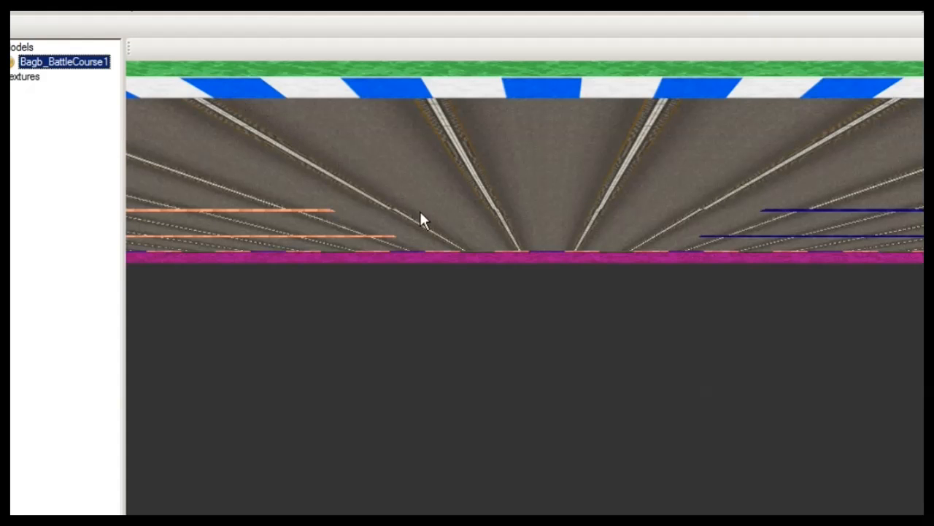
Examine the generated course model from ground level, including the central mesh ramp, grass field, kerbs and outer block walls
{"action": "left_click_drag", "start_coordinate": [421, 213], "coordinate": [411, 250]}
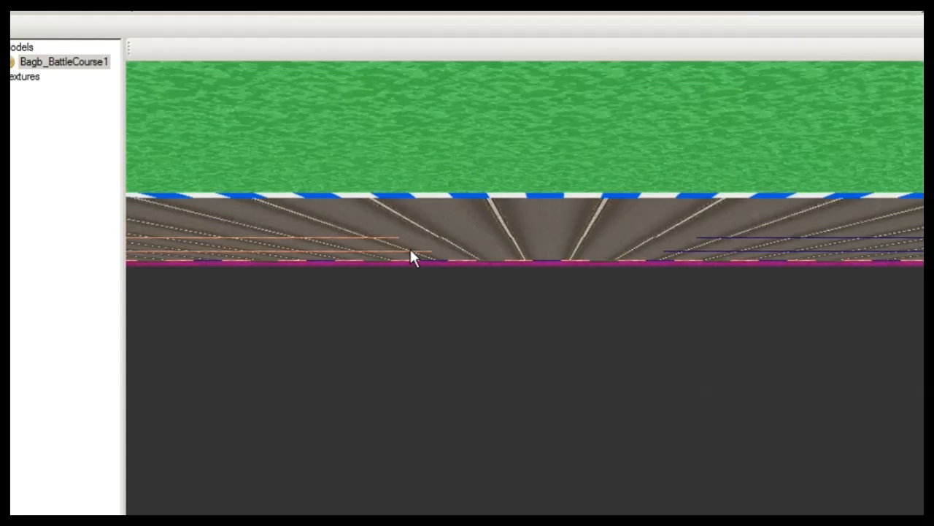
{"action": "key", "text": "Up"}
{"action": "key", "text": "Up"}
{"action": "key", "text": "Up"}
{"action": "key", "text": "Down"}
{"action": "key", "text": "Down"}
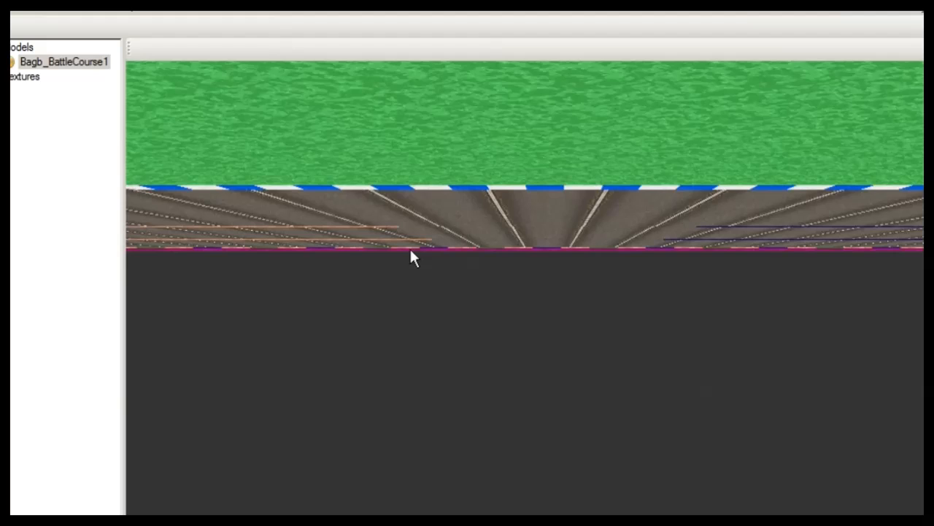
{"action": "key", "text": "Down"}
{"action": "key", "text": "Down"}
{"action": "key", "text": "Down"}
{"action": "key", "text": "Down"}
{"action": "key", "text": "Down"}
{"action": "key", "text": "Down"}
{"action": "key", "text": "Down"}
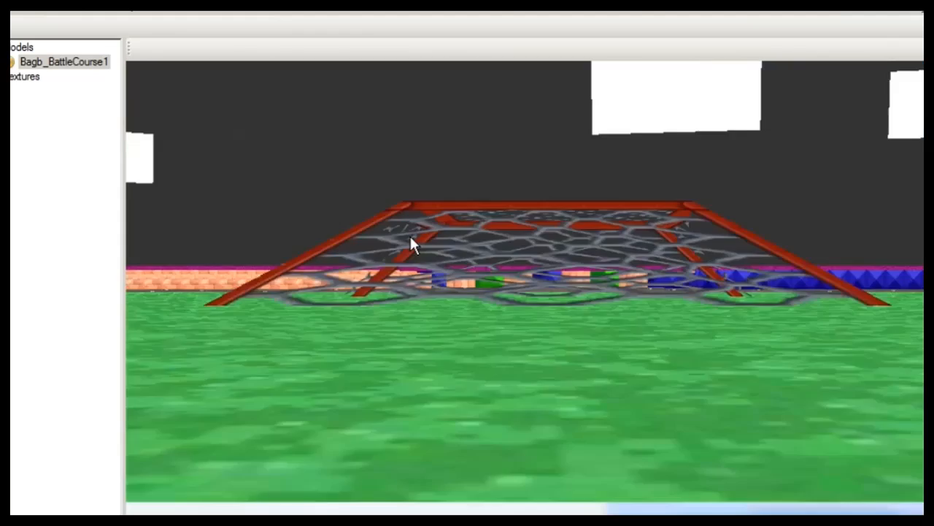
{"action": "key", "text": "Down"}
{"action": "key", "text": "Down"}
{"action": "key", "text": "Down"}
{"action": "key", "text": "Down"}
{"action": "key", "text": "Down"}
{"action": "key", "text": "Down"}
{"action": "key", "text": "Down"}
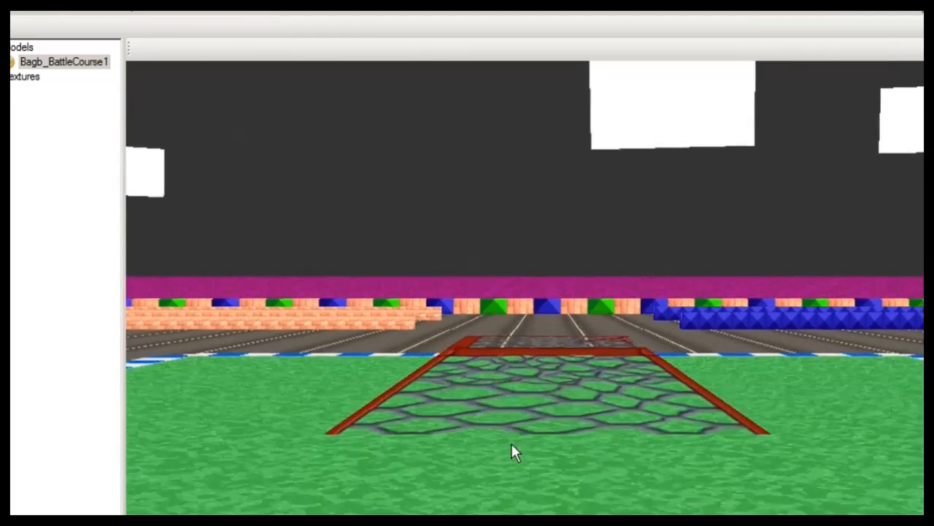
{"action": "key", "text": "Down"}
{"action": "key", "text": "Down"}
{"action": "key", "text": "Down"}
{"action": "key", "text": "Down"}
{"action": "key", "text": "Down"}
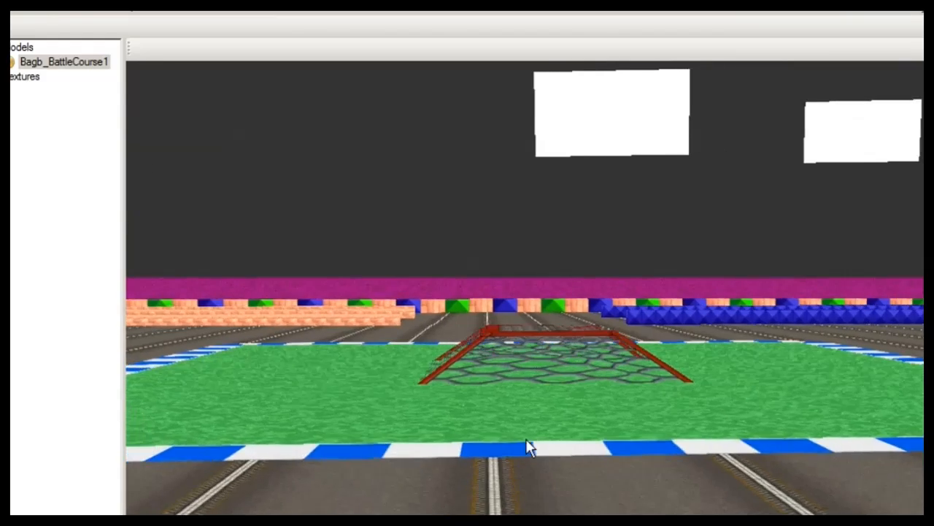
Examine the course layout from an angle and from above, checking the brick and blue block walls around the grass field
{"action": "key", "text": "Right"}
{"action": "key", "text": "Right"}
{"action": "key", "text": "Right"}
{"action": "key", "text": "Right"}
{"action": "key", "text": "Right"}
{"action": "key", "text": "Right"}
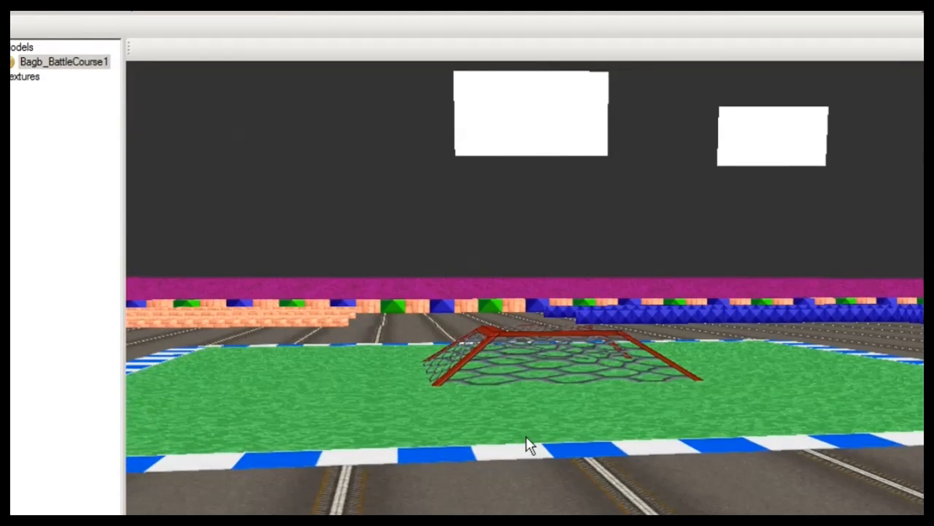
{"action": "scroll", "coordinate": [518, 437], "scroll_direction": "down", "scroll_amount": 5}
{"action": "key", "text": "Up"}
{"action": "key", "text": "Up"}
{"action": "key", "text": "Up"}
{"action": "key", "text": "Up"}
{"action": "key", "text": "Up"}
{"action": "key", "text": "Up"}
{"action": "key", "text": "Up"}
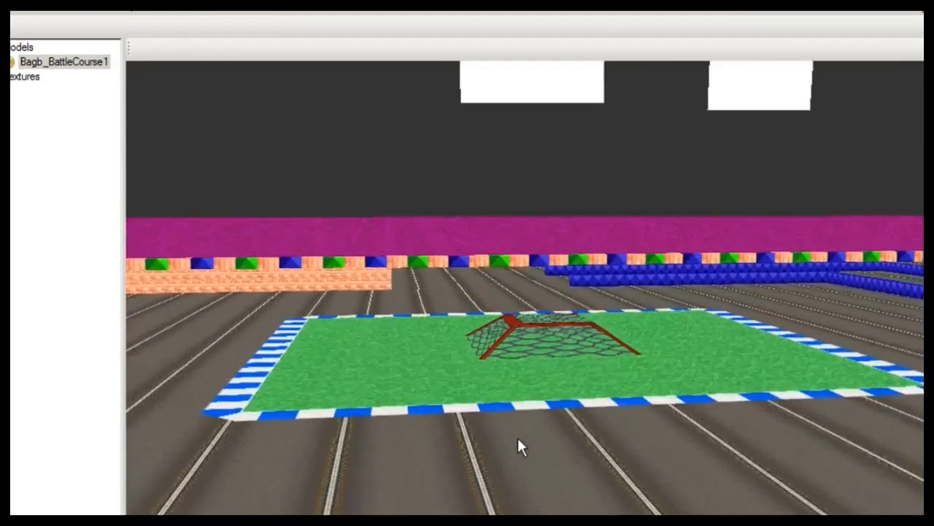
{"action": "key", "text": "Up"}
{"action": "key", "text": "Up"}
{"action": "key", "text": "Up"}
{"action": "key", "text": "Up"}
{"action": "key", "text": "Up"}
{"action": "key", "text": "Up"}
{"action": "key", "text": "Up"}
{"action": "key", "text": "Up"}
{"action": "key", "text": "Left"}
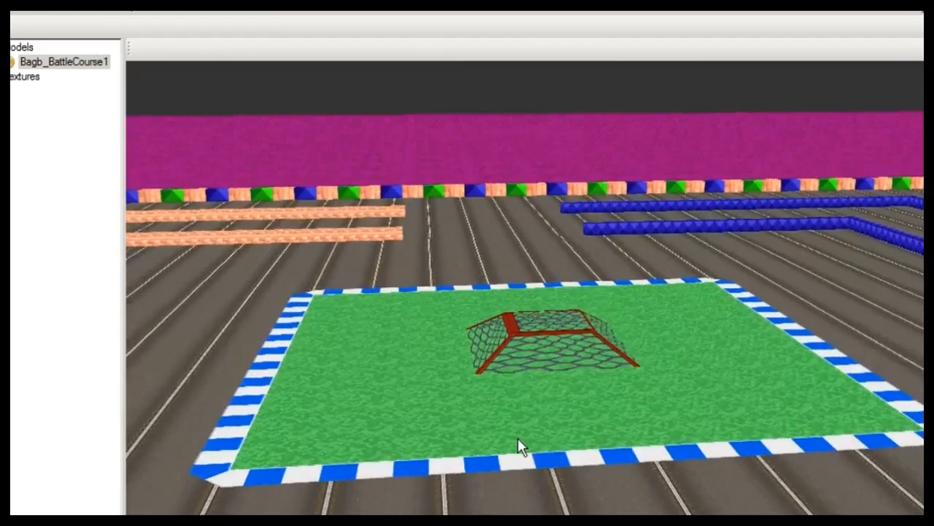
{"action": "key", "text": "Left"}
{"action": "key", "text": "Left"}
{"action": "key", "text": "Left"}
{"action": "key", "text": "Left"}
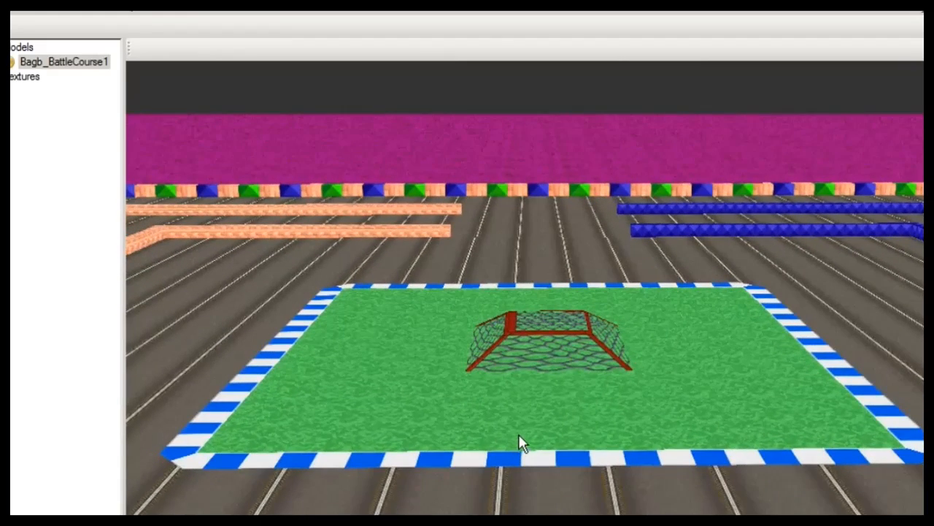
Examine the course from farther back, checking the road texture and the nearer brick and green blocks
{"action": "scroll", "coordinate": [518, 433], "scroll_direction": "down", "scroll_amount": 4}
{"action": "key", "text": "Down"}
{"action": "key", "text": "Down"}
{"action": "key", "text": "Down"}
{"action": "key", "text": "Down"}
{"action": "key", "text": "Down"}
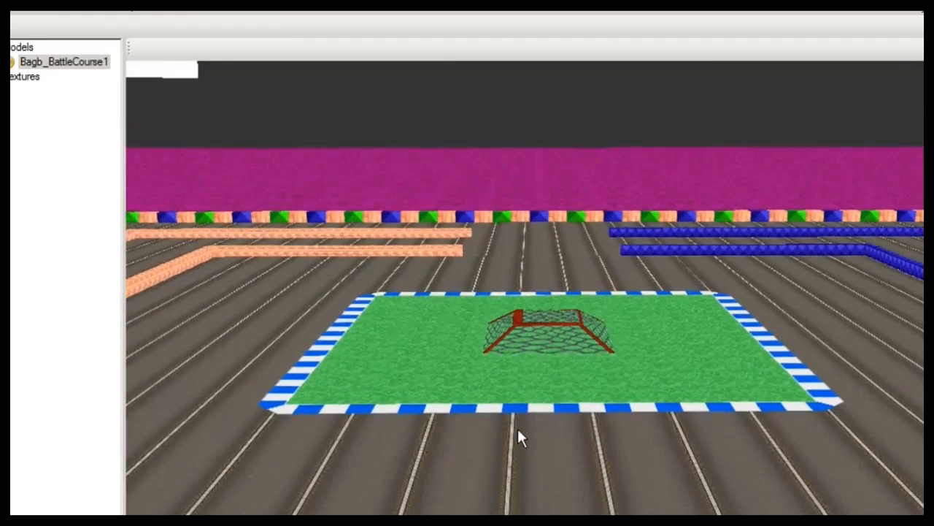
{"action": "key", "text": "Down"}
{"action": "key", "text": "Down"}
{"action": "key", "text": "Down"}
{"action": "key", "text": "Down"}
{"action": "key", "text": "Down"}
{"action": "key", "text": "Down"}
{"action": "key", "text": "Down"}
{"action": "key", "text": "Down"}
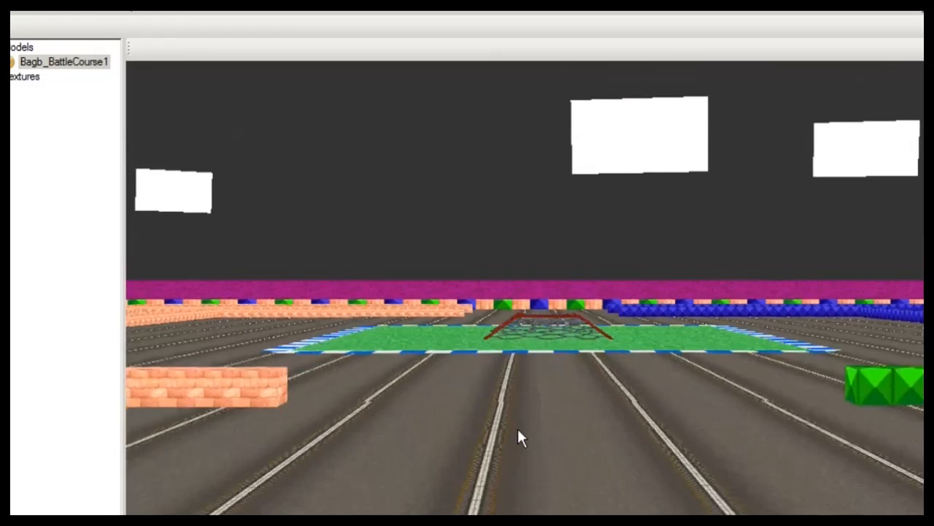
{"action": "key", "text": "Down"}
{"action": "key", "text": "Down"}
{"action": "key", "text": "Up"}
{"action": "key", "text": "Up"}
{"action": "key", "text": "Up"}
{"action": "key", "text": "Up"}
{"action": "key", "text": "Up"}
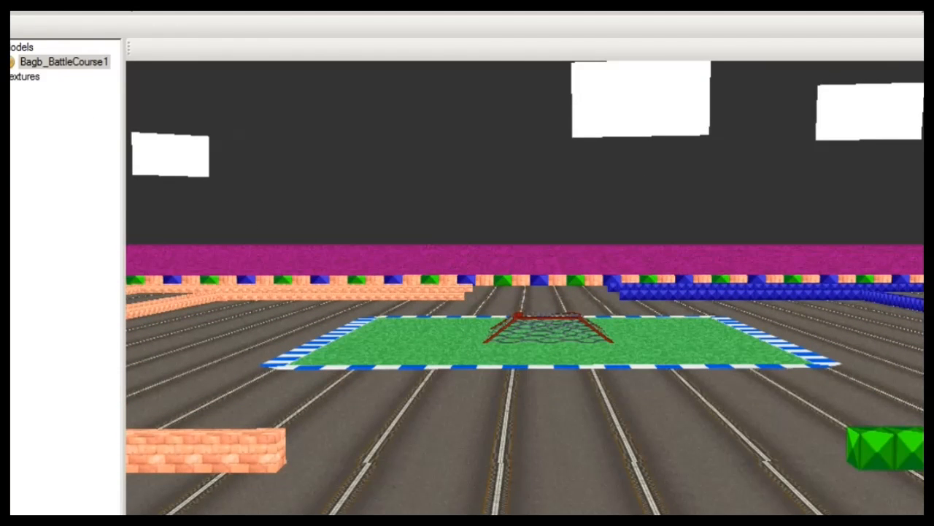
Start saving the generated model under a new name and create a BCRES folder inside the MK7 library's New folder
{"action": "left_click", "coordinate": [5, 6]}
{"action": "left_click", "coordinate": [21, 174]}
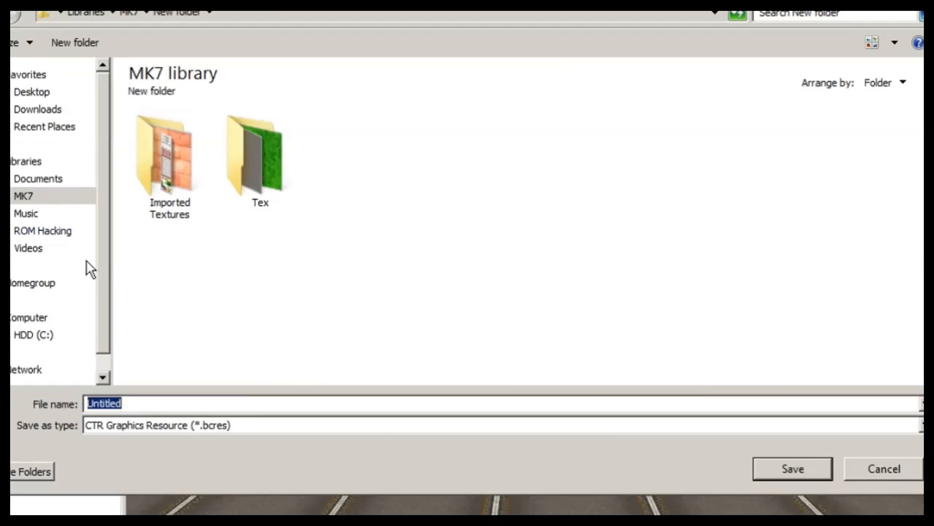
{"action": "left_click", "coordinate": [63, 197]}
{"action": "left_click", "coordinate": [270, 219]}
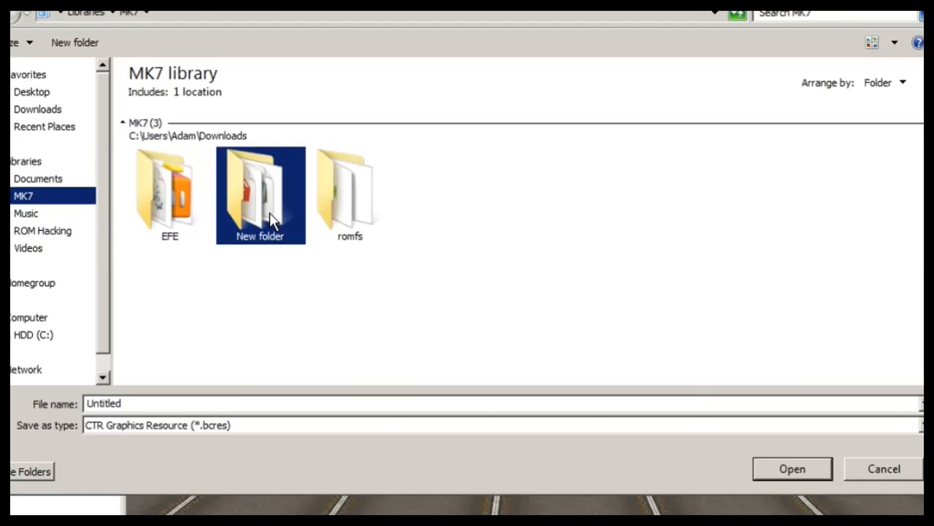
{"action": "double_click", "coordinate": [271, 219]}
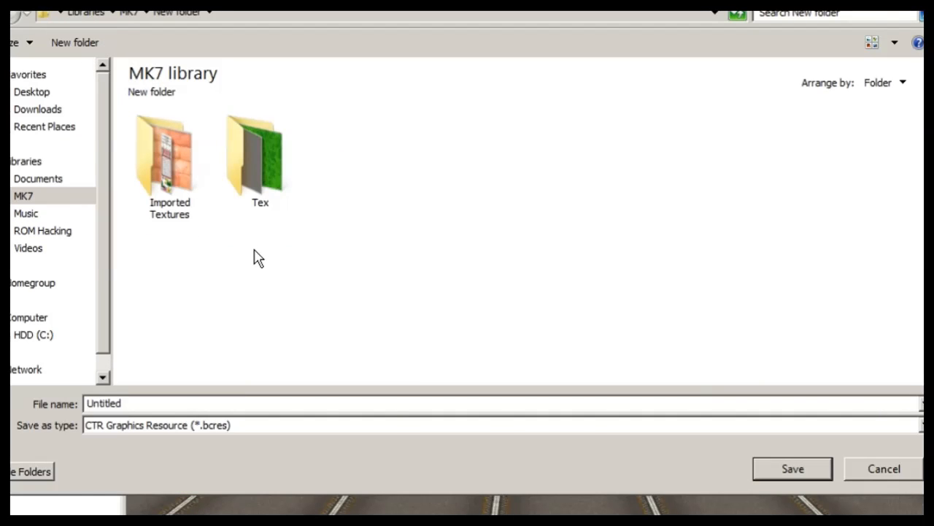
{"action": "left_click", "coordinate": [49, 198]}
{"action": "left_click", "coordinate": [203, 191]}
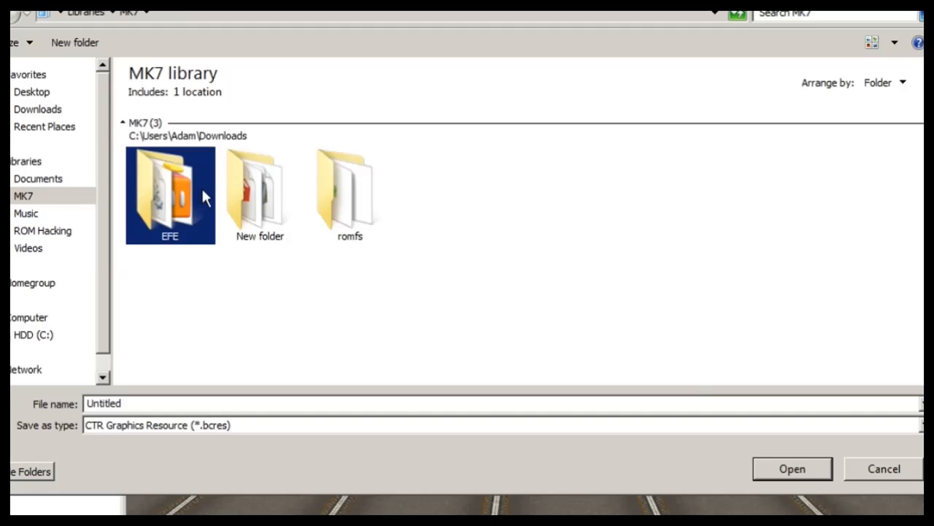
{"action": "double_click", "coordinate": [235, 196]}
{"action": "left_click", "coordinate": [234, 206]}
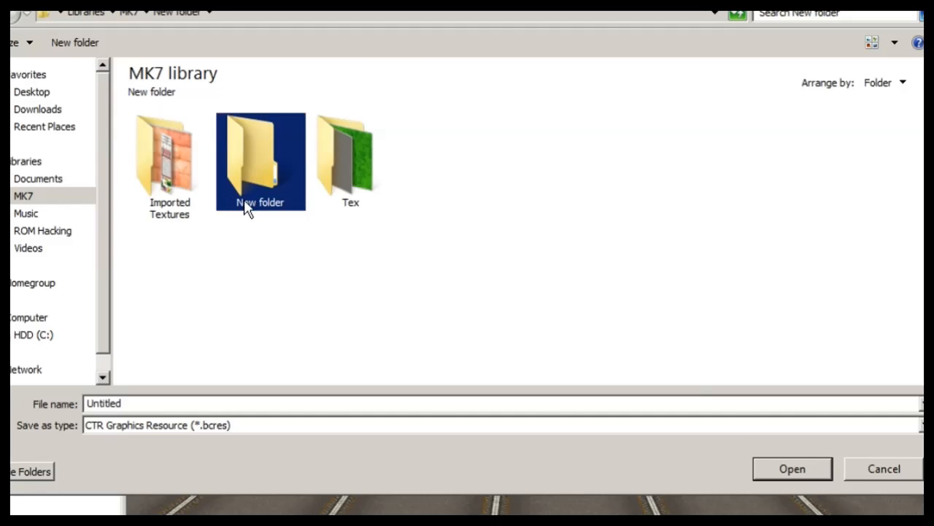
{"action": "left_click", "coordinate": [245, 204]}
{"action": "type", "text": "BCRES"}
{"action": "key", "text": "Return"}
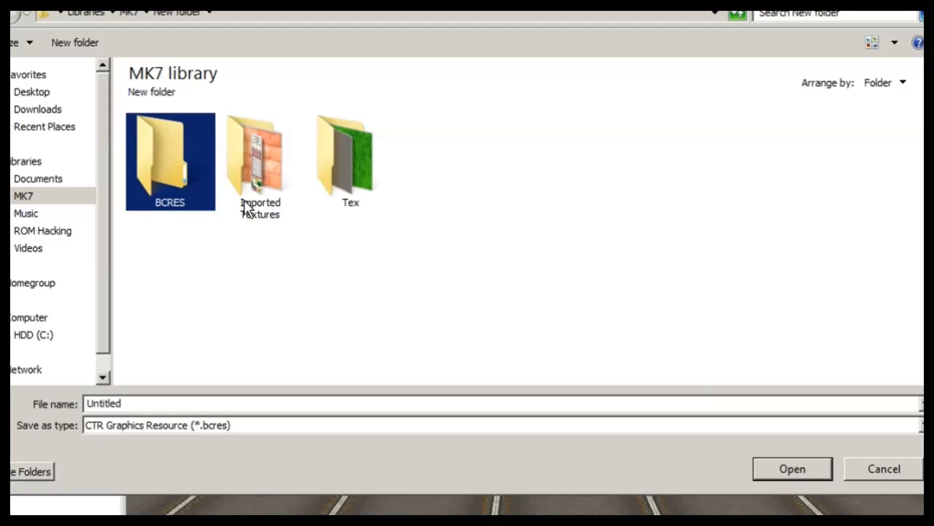
Save the generated model in the BCRES folder as a CTR Graphics Resource (*.bcres) file named Bagb_BattleCourse1
{"action": "double_click", "coordinate": [152, 167]}
{"action": "left_click", "coordinate": [176, 401]}
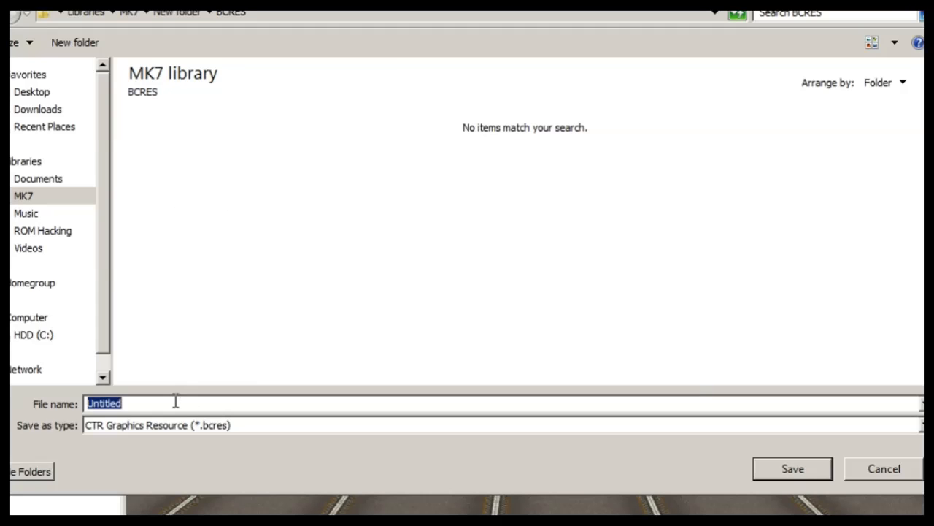
{"action": "type", "text": "Bagb_BattleCourse1"}
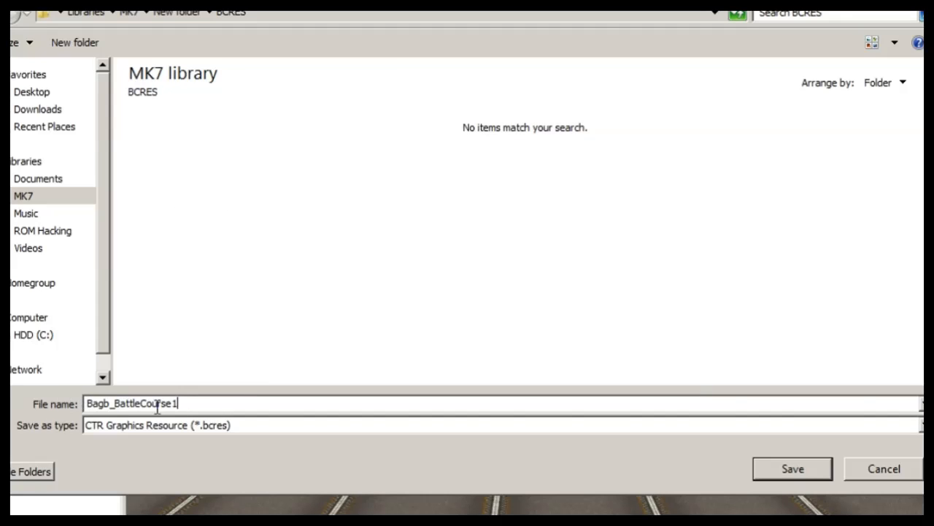
{"action": "left_click_drag", "start_coordinate": [209, 400], "coordinate": [76, 403]}
{"action": "left_click", "coordinate": [211, 402]}
{"action": "left_click", "coordinate": [811, 468]}
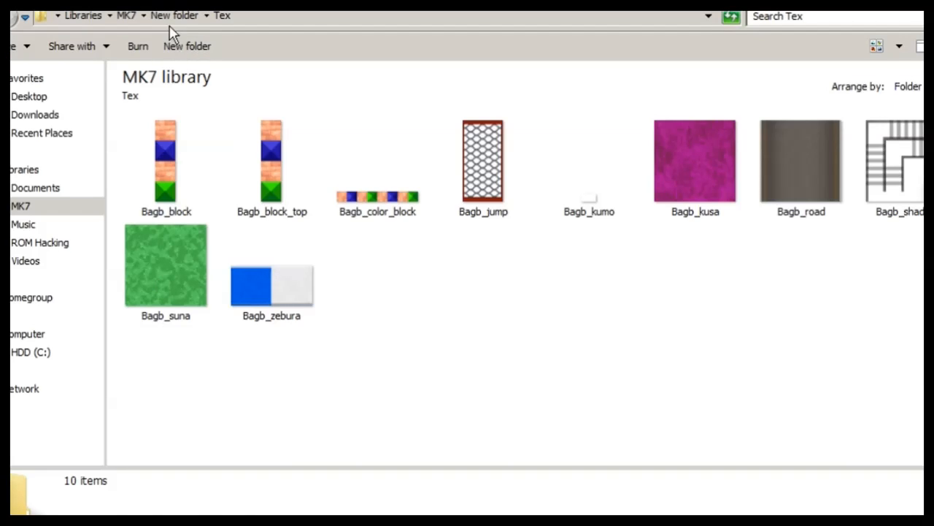
In the file manager, copy the Tex folder and both Bagb_BattleCourse1 files from the MK7 library's New folder
{"action": "left_click", "coordinate": [172, 21]}
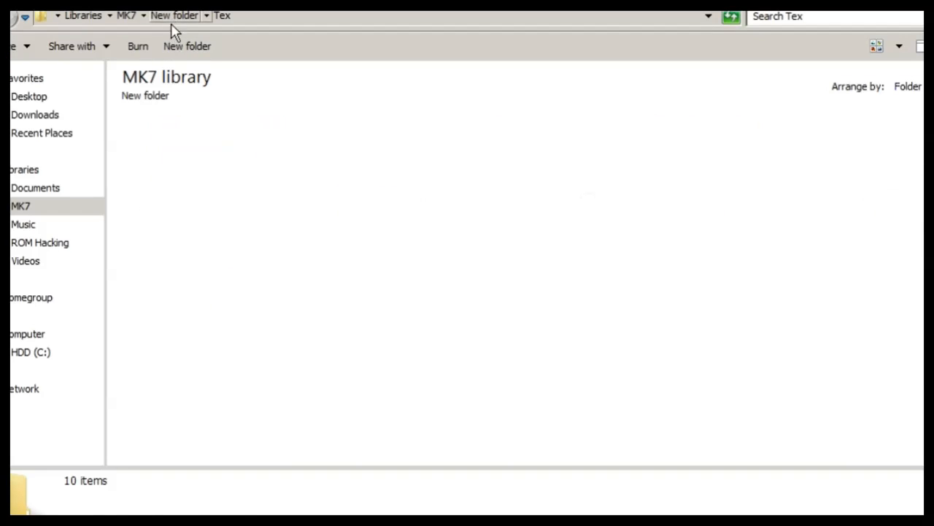
{"action": "double_click", "coordinate": [258, 172]}
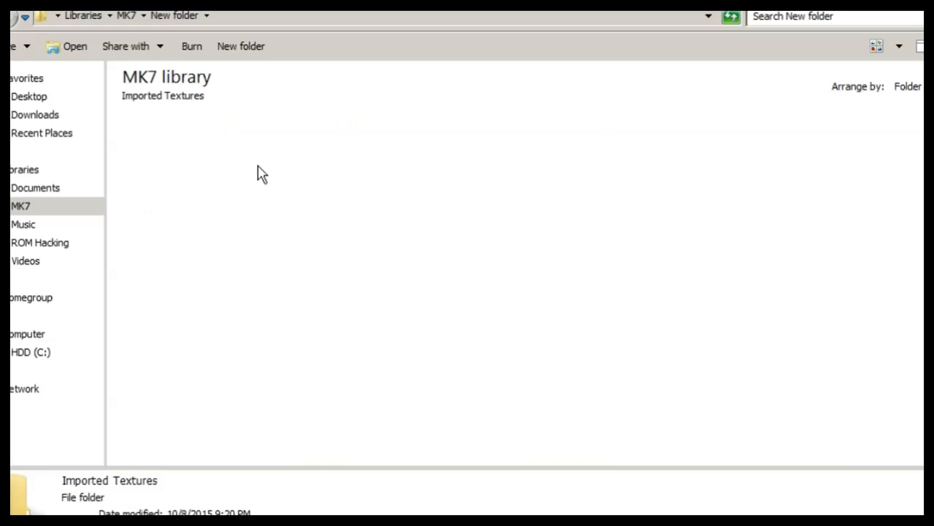
{"action": "left_click", "coordinate": [172, 17]}
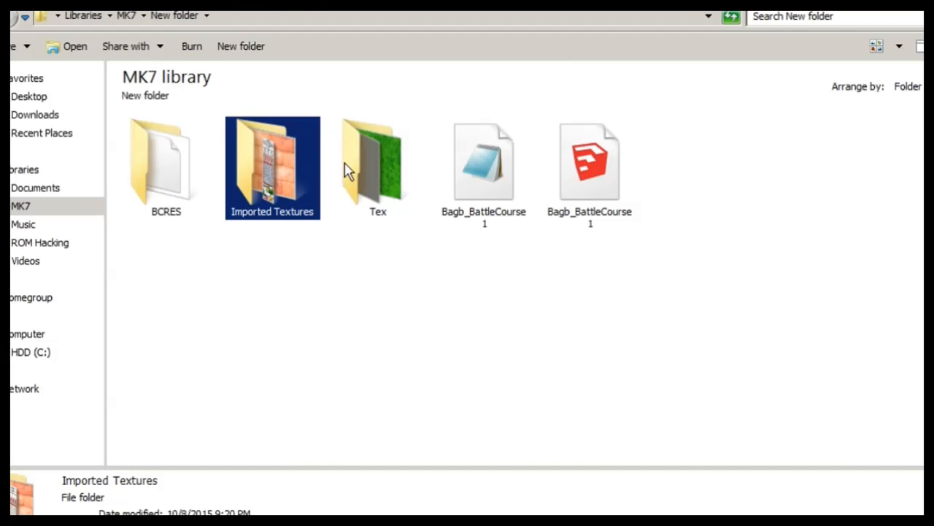
{"action": "left_click", "coordinate": [368, 167]}
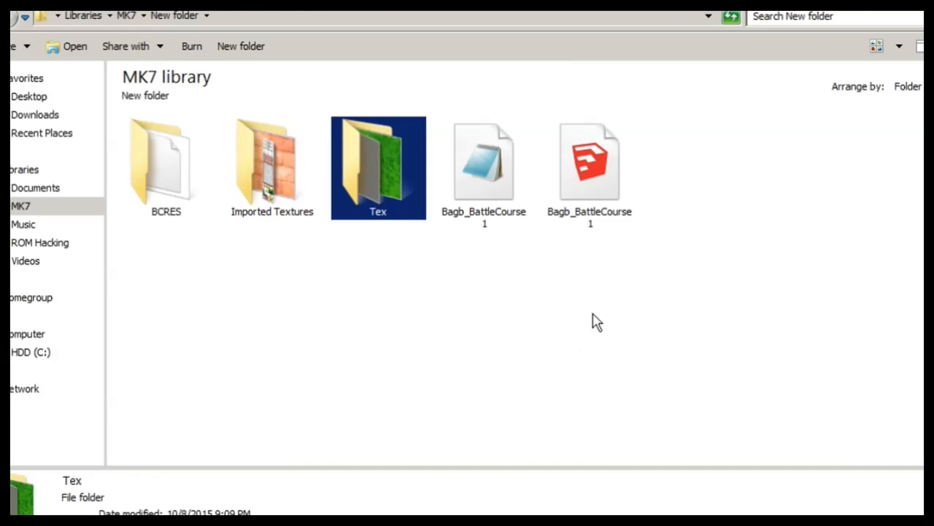
{"action": "left_click_drag", "start_coordinate": [592, 313], "coordinate": [378, 157]}
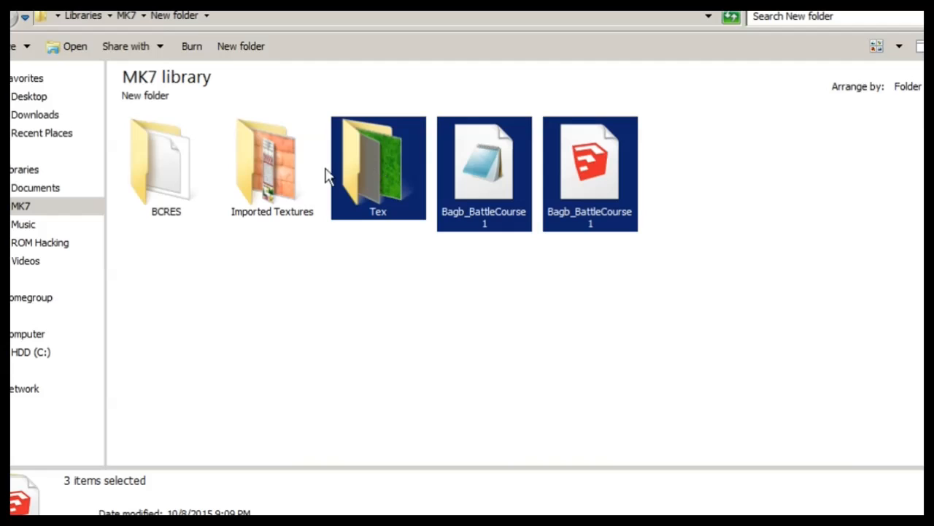
Create a second new folder in the MK7 library and paste the copied Tex folder and both course files into it
{"action": "left_click", "coordinate": [21, 207]}
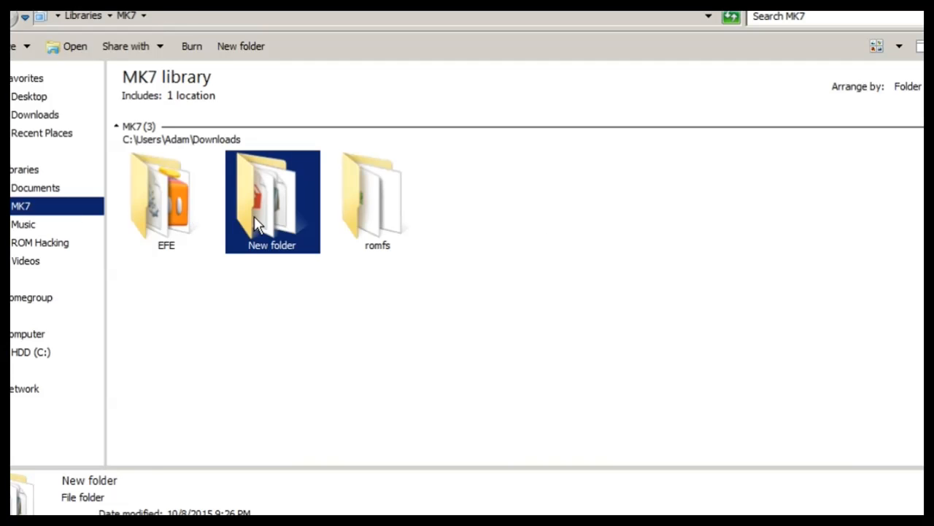
{"action": "left_click", "coordinate": [281, 276]}
{"action": "left_click", "coordinate": [188, 46]}
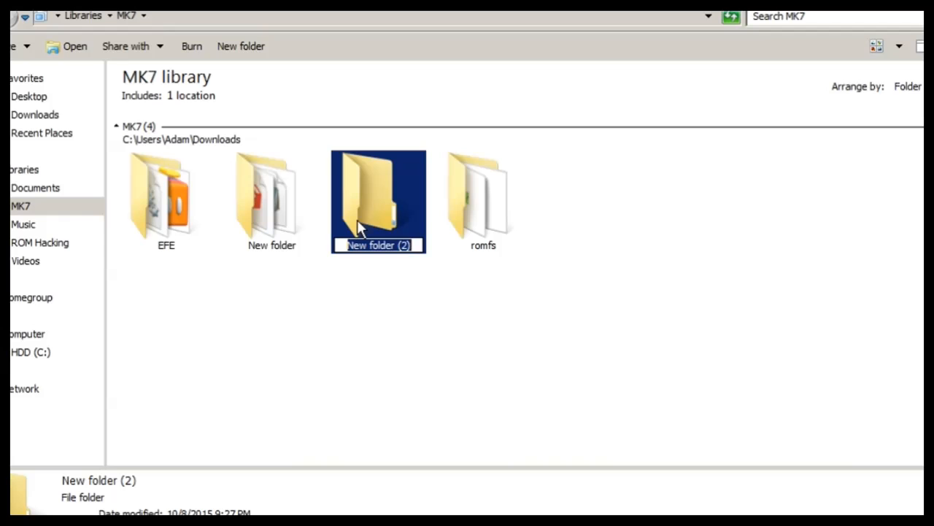
{"action": "key", "text": "Return"}
{"action": "double_click", "coordinate": [332, 217]}
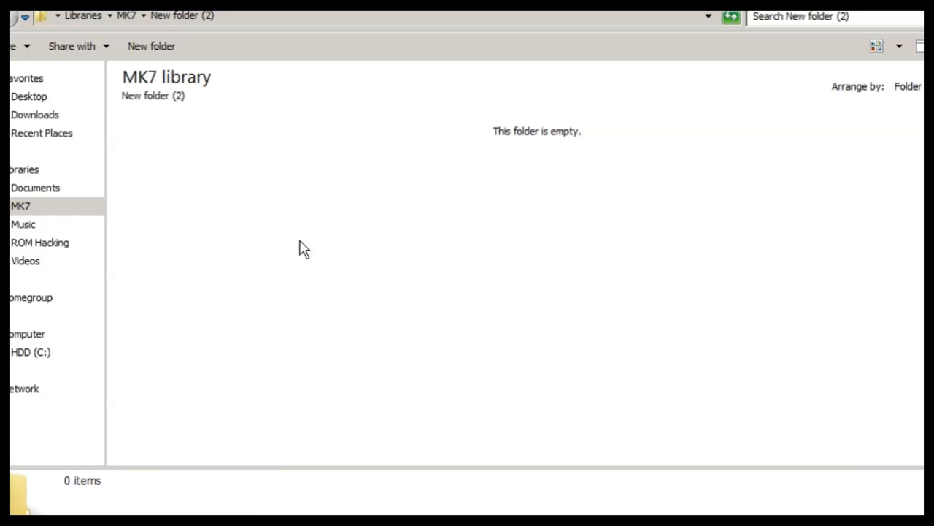
{"action": "key", "text": "ctrl+v"}
{"action": "left_click", "coordinate": [210, 282]}
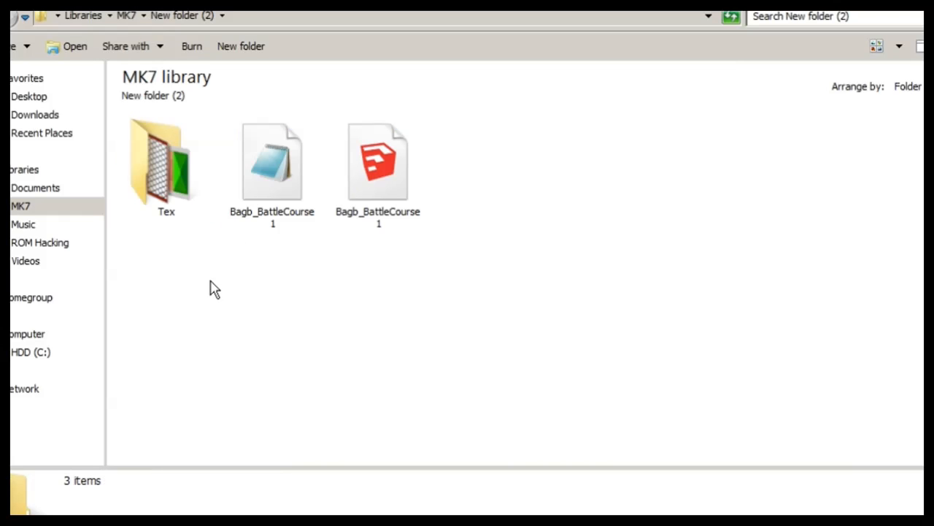
Delete the Bagb_kumo texture from the duplicated Tex folder in New folder (2)
{"action": "double_click", "coordinate": [178, 198]}
{"action": "left_click", "coordinate": [589, 202]}
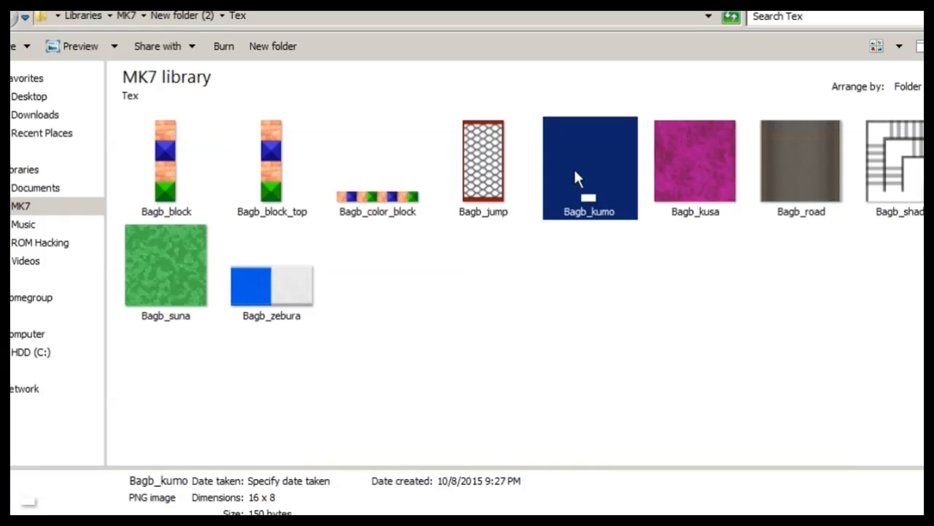
{"action": "right_click", "coordinate": [582, 163]}
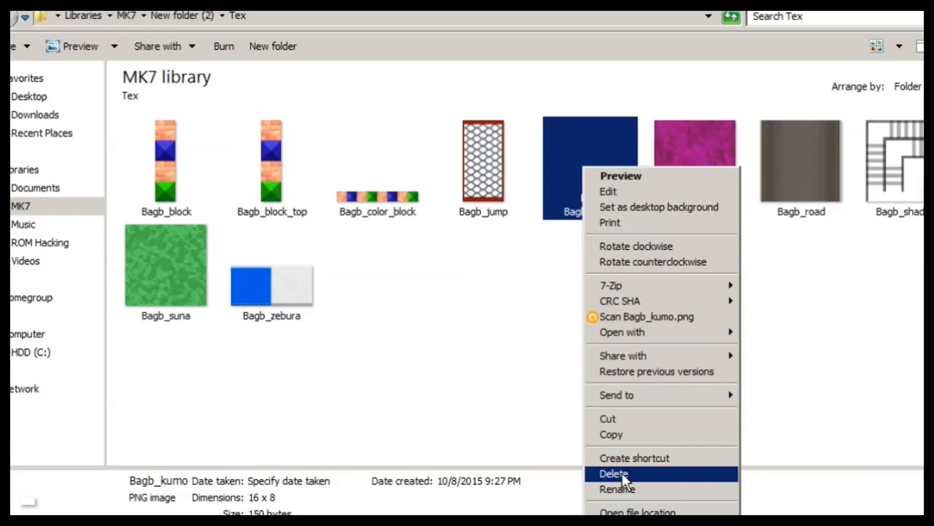
{"action": "left_click", "coordinate": [622, 476]}
{"action": "left_click", "coordinate": [649, 365]}
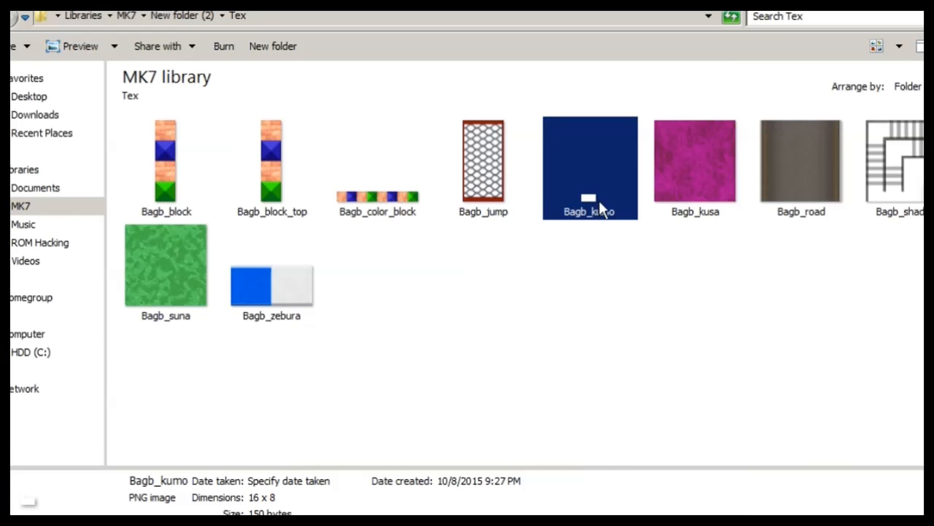
{"action": "left_click", "coordinate": [40, 206]}
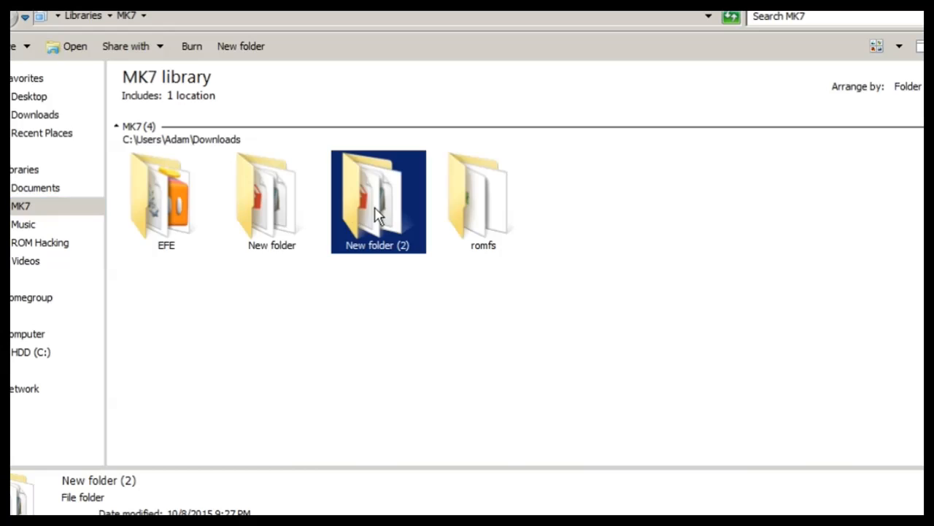
{"action": "double_click", "coordinate": [377, 215]}
{"action": "double_click", "coordinate": [183, 172]}
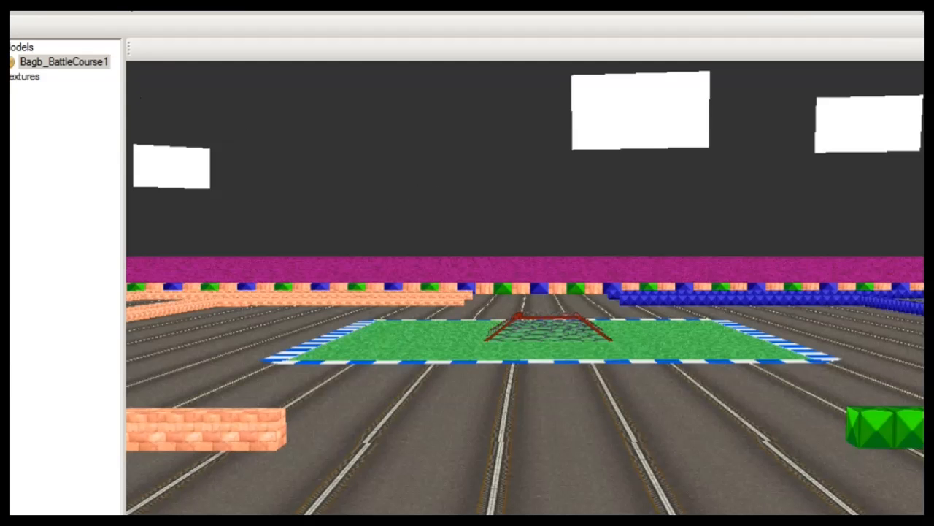
In Every File Explorer, try to generate a CGFX from the Bagb_BattleCourse1 OBJ in New folder (2)
{"action": "left_click", "coordinate": [5, 8]}
{"action": "mouse_move", "coordinate": [63, 43]}
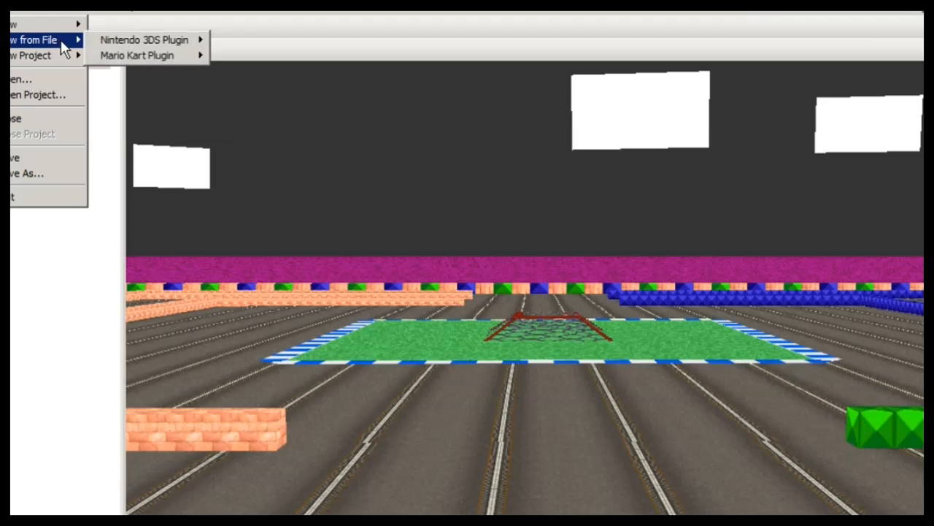
{"action": "mouse_move", "coordinate": [168, 42]}
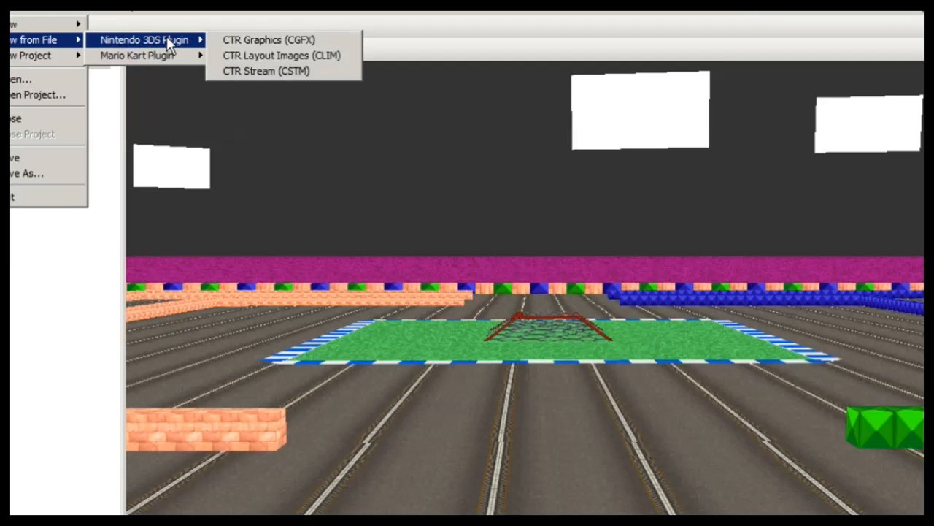
{"action": "left_click", "coordinate": [235, 38]}
{"action": "left_click", "coordinate": [60, 205]}
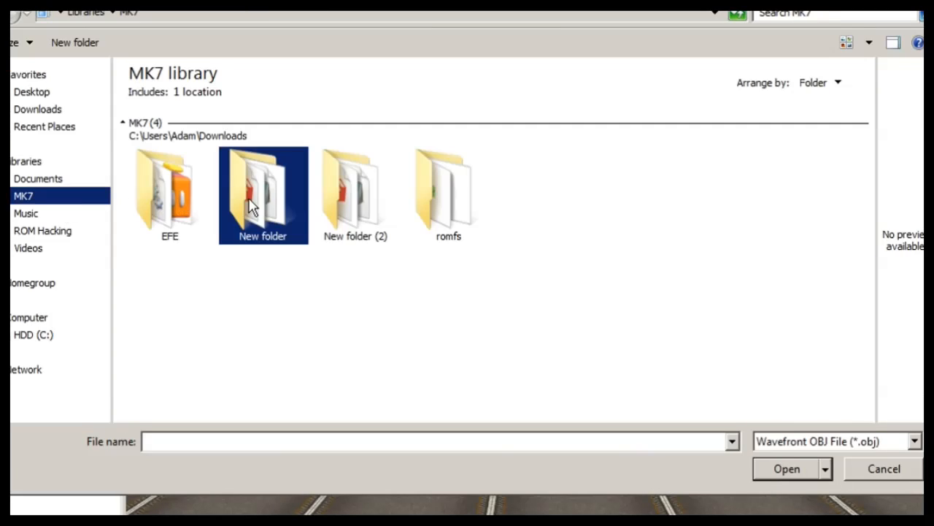
{"action": "double_click", "coordinate": [333, 210]}
{"action": "double_click", "coordinate": [266, 203]}
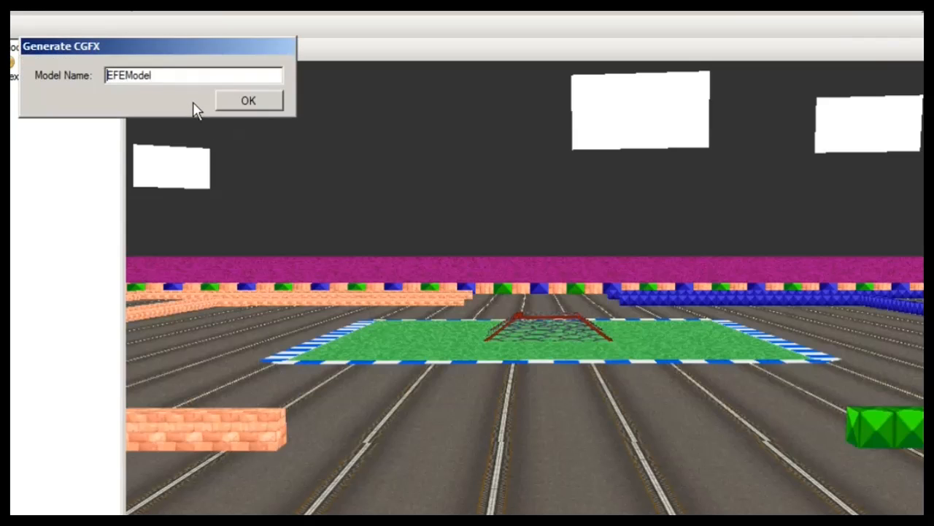
{"action": "left_click_drag", "start_coordinate": [203, 74], "coordinate": [42, 76]}
{"action": "key", "text": "BackSpace"}
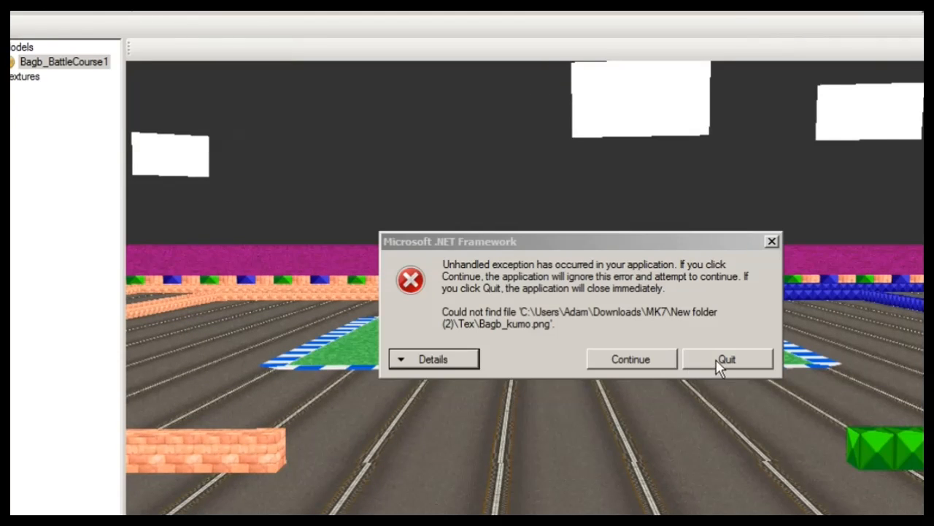
{"action": "left_click", "coordinate": [613, 361]}
Try the CGFX generation from the OBJ in New folder (2) again, with Bagb_BattleCourse1 as the model name
{"action": "left_click", "coordinate": [22, 13]}
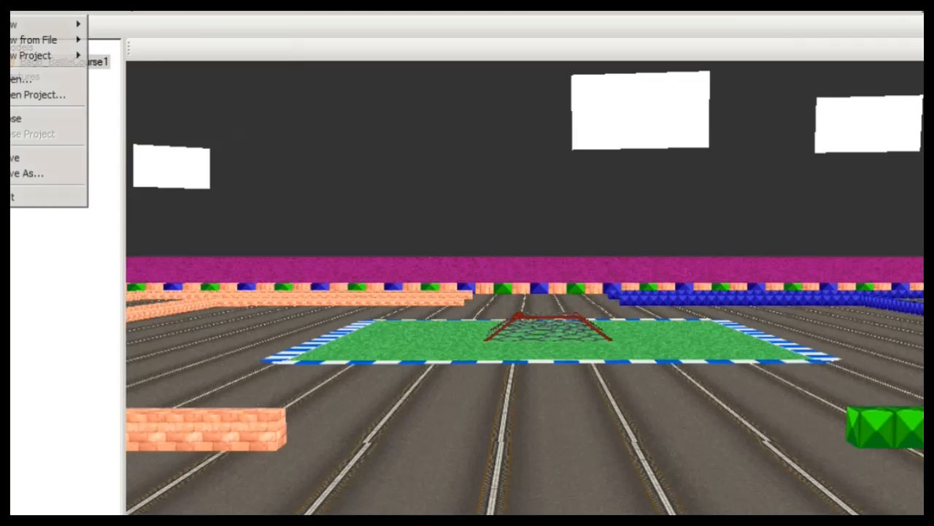
{"action": "mouse_move", "coordinate": [33, 40]}
{"action": "mouse_move", "coordinate": [167, 40]}
{"action": "left_click", "coordinate": [230, 41]}
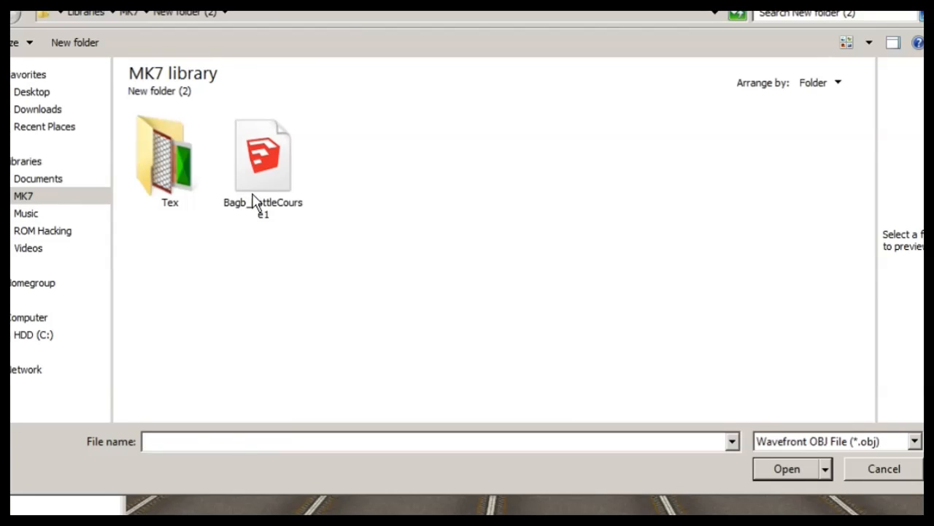
{"action": "left_click", "coordinate": [254, 203]}
{"action": "left_click", "coordinate": [254, 203]}
{"action": "key", "text": "ctrl+c"}
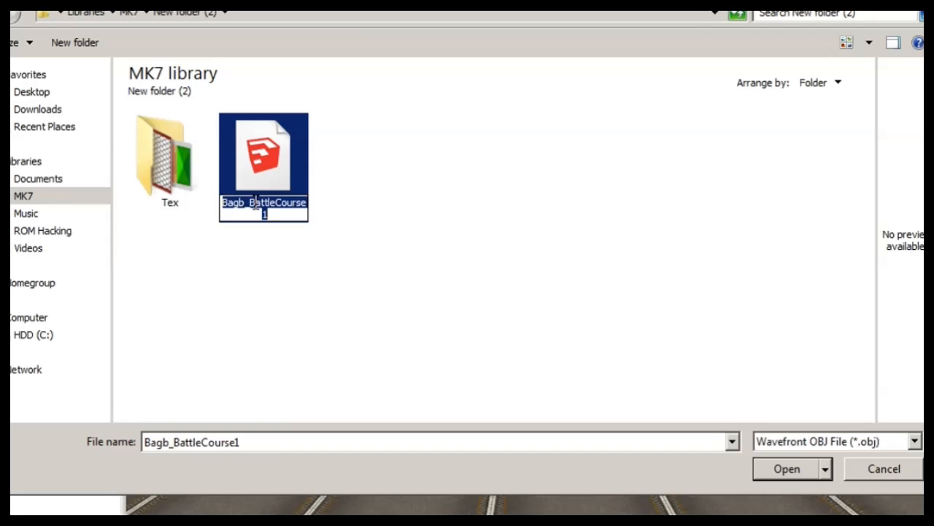
{"action": "double_click", "coordinate": [267, 182]}
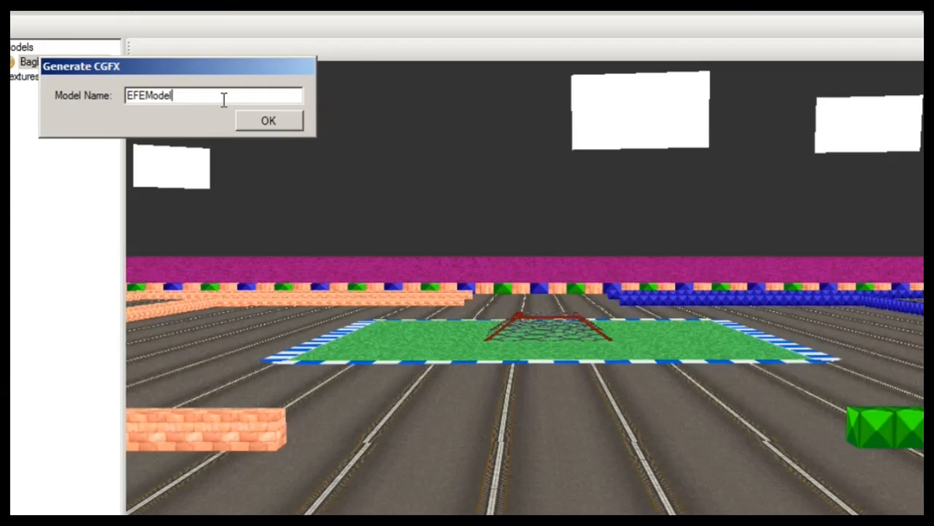
{"action": "double_click", "coordinate": [224, 99]}
{"action": "key", "text": "ctrl+v"}
{"action": "left_click", "coordinate": [262, 123]}
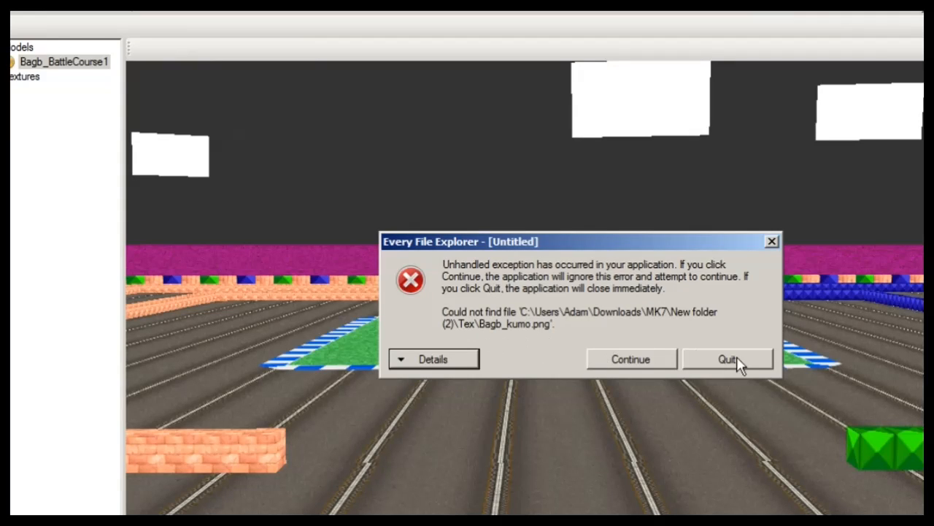
{"action": "left_click", "coordinate": [648, 360]}
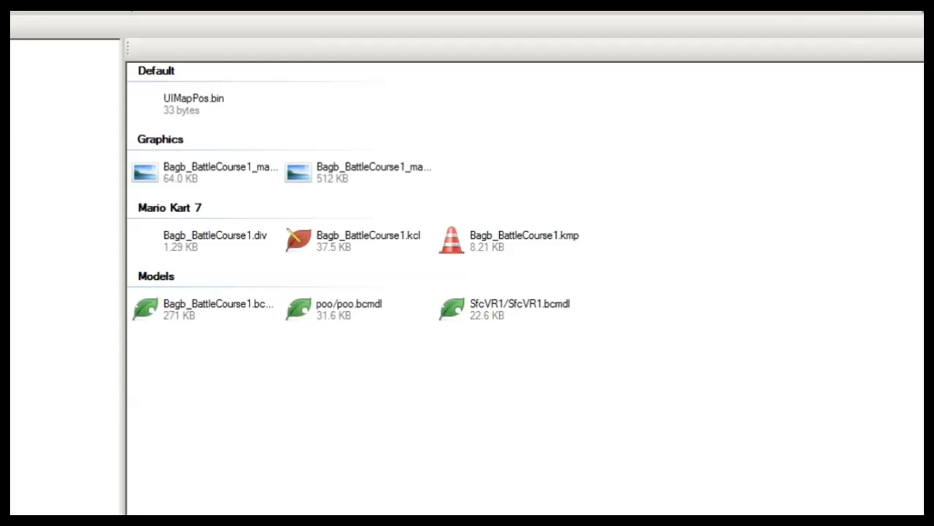
Replace the Bagb_BattleCourse1 model in the course archive with Bagb_BattleCourse1.bcres from the BCRES folder inside the MK7 library's New folder
{"action": "left_click", "coordinate": [78, 14]}
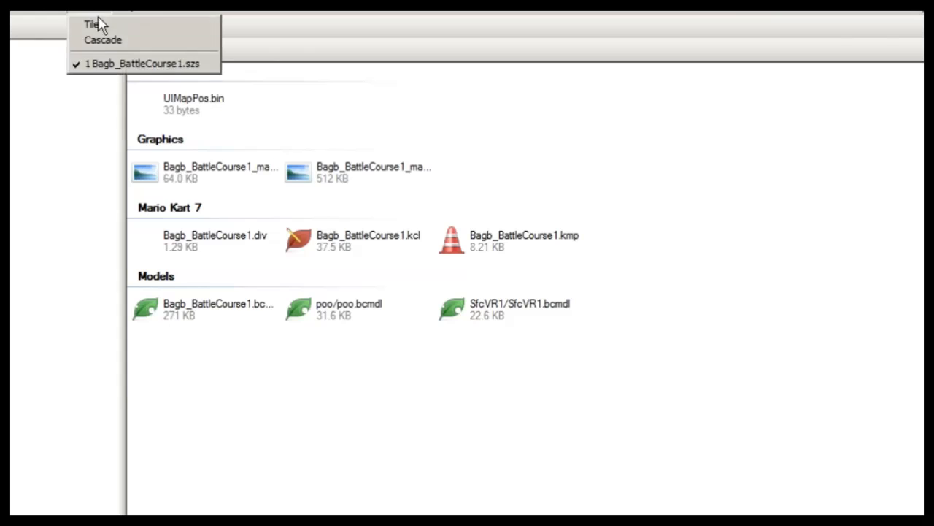
{"action": "left_click", "coordinate": [403, 371]}
{"action": "left_click", "coordinate": [213, 315]}
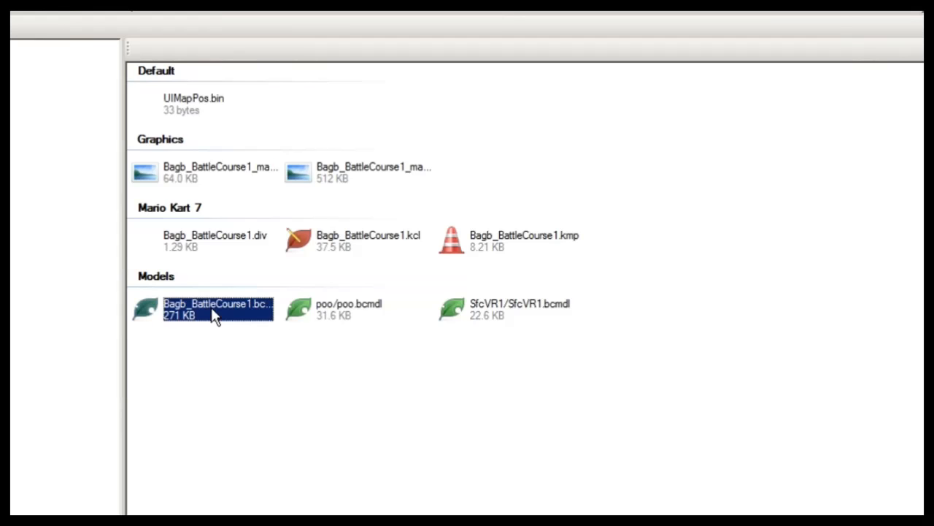
{"action": "right_click", "coordinate": [210, 310]}
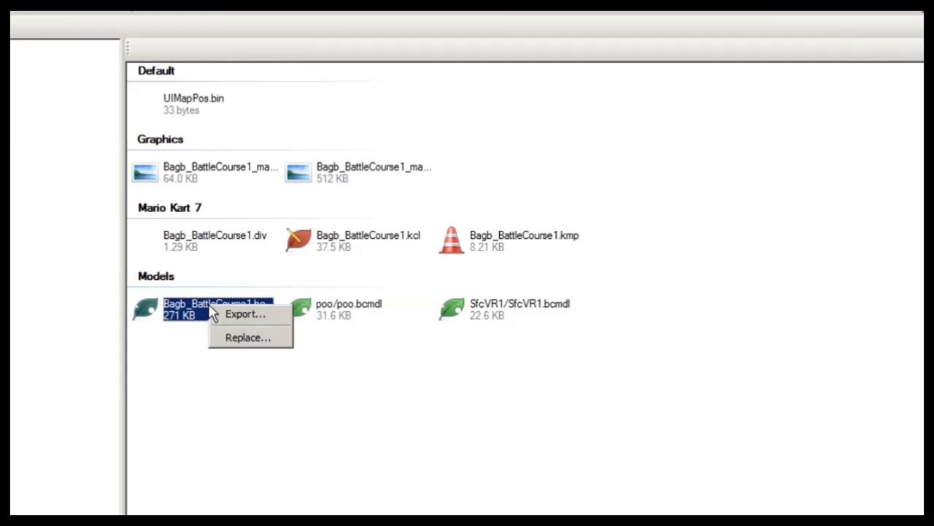
{"action": "left_click", "coordinate": [249, 339]}
{"action": "left_click", "coordinate": [33, 198]}
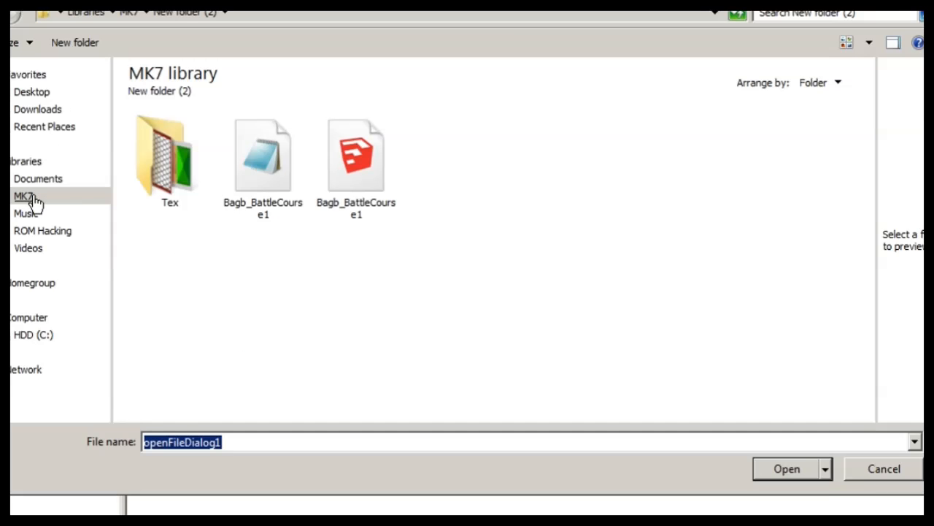
{"action": "double_click", "coordinate": [246, 227]}
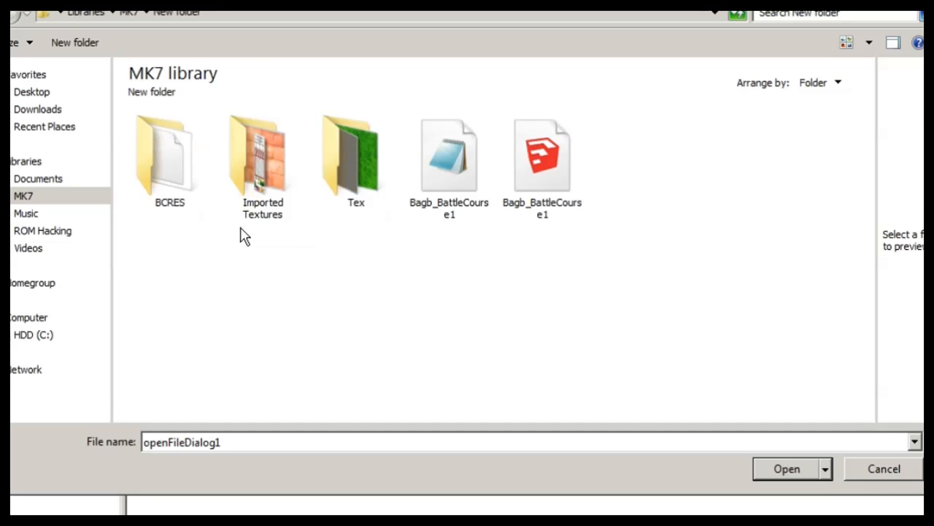
{"action": "left_click", "coordinate": [164, 190]}
{"action": "double_click", "coordinate": [164, 190]}
{"action": "left_click", "coordinate": [177, 207]}
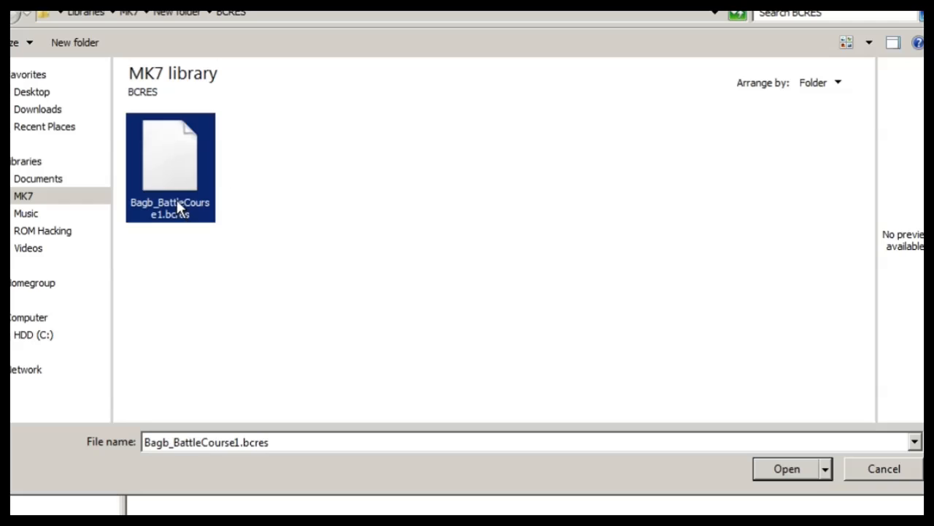
{"action": "left_click", "coordinate": [787, 469]}
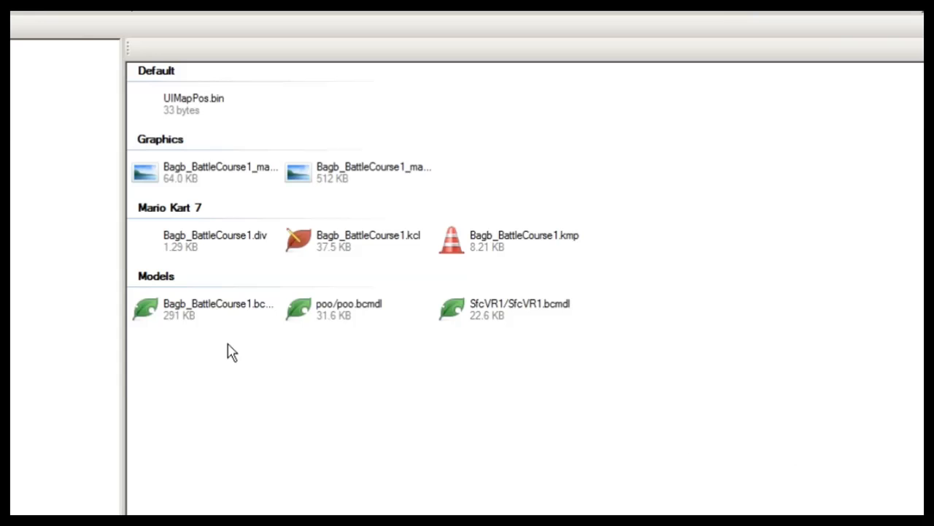
Preview the replaced Bagb_BattleCourse1 model, close the preview and save the course archive
{"action": "double_click", "coordinate": [187, 319]}
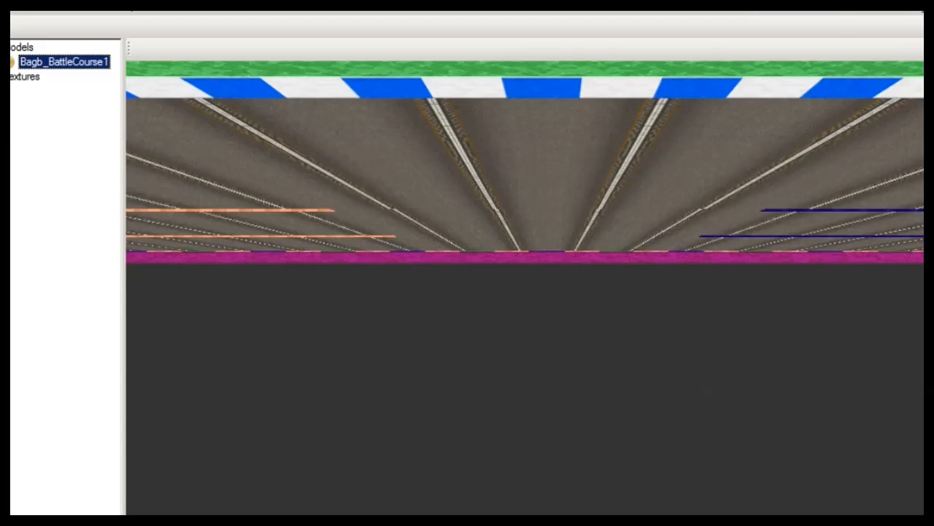
{"action": "left_click", "coordinate": [924, 6]}
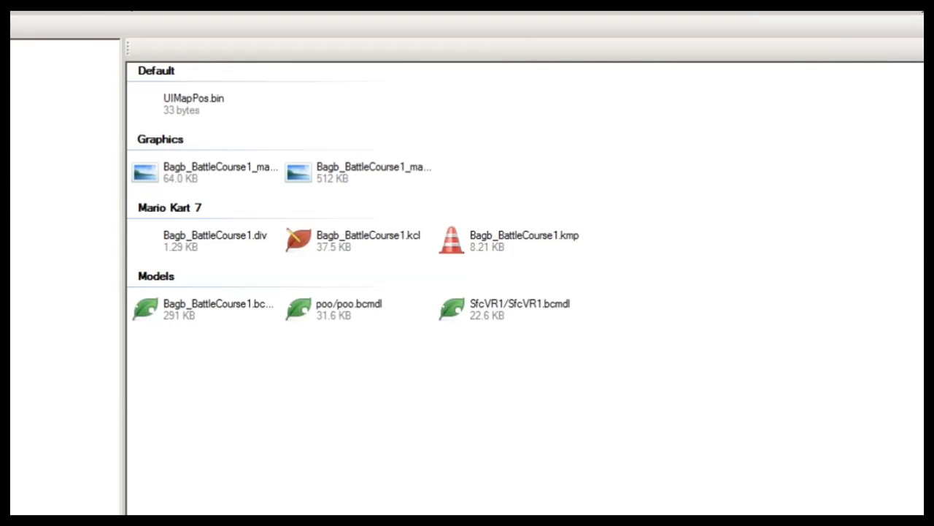
{"action": "left_click", "coordinate": [9, 5]}
In Windows Explorer, copy the Bagb_BattleCourse1 SZS file from the Course folder of the MK7 library's romfs folder
{"action": "left_click", "coordinate": [24, 160]}
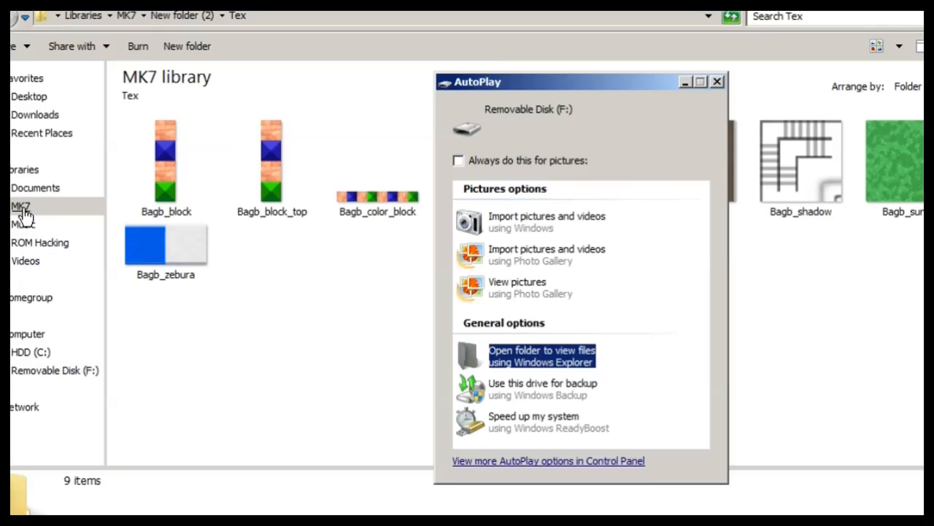
{"action": "left_click", "coordinate": [21, 206]}
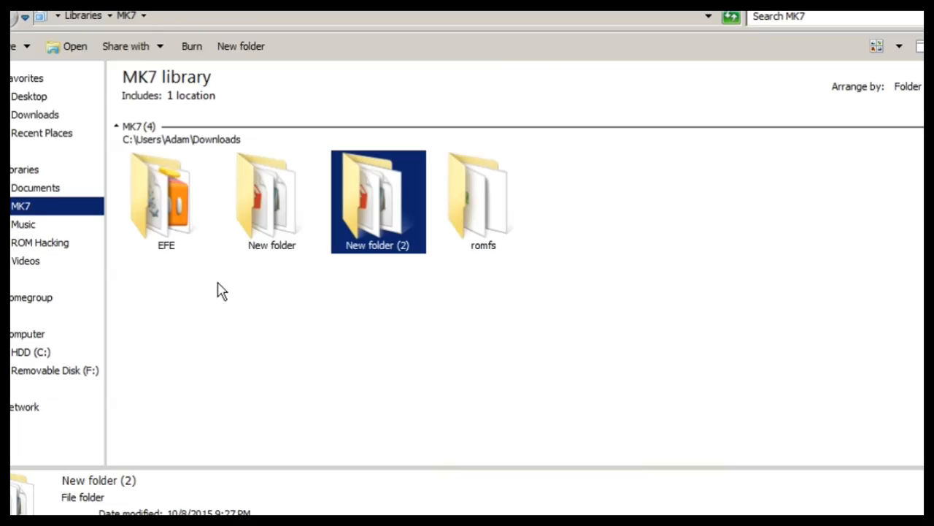
{"action": "left_click", "coordinate": [367, 319]}
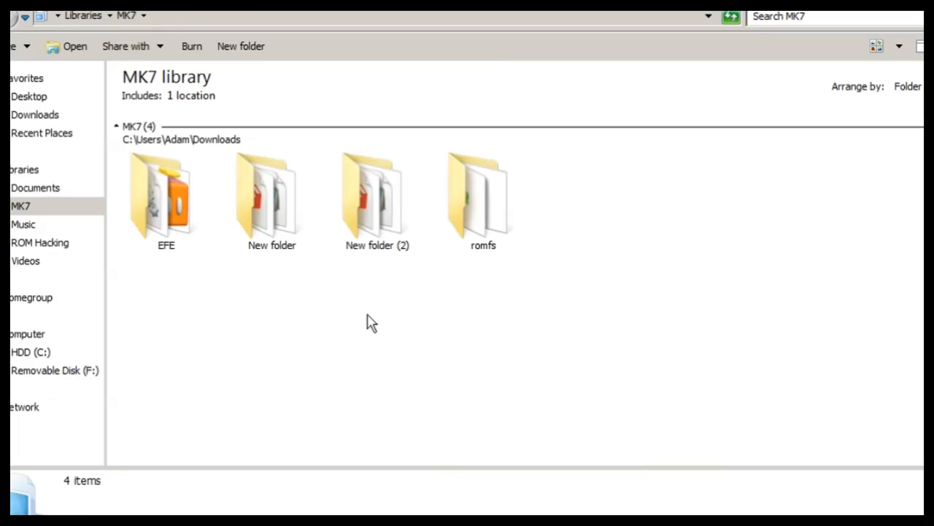
{"action": "left_click", "coordinate": [34, 210]}
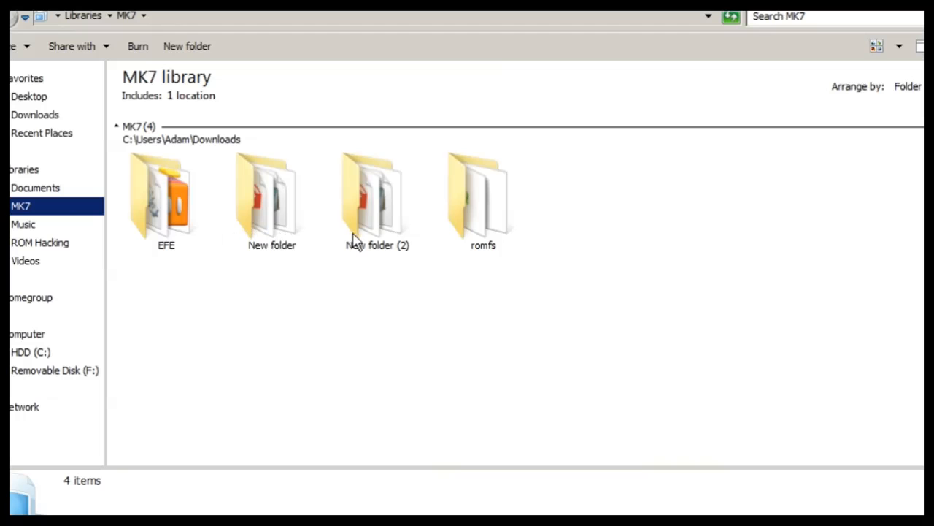
{"action": "left_click", "coordinate": [178, 232]}
{"action": "double_click", "coordinate": [471, 205]}
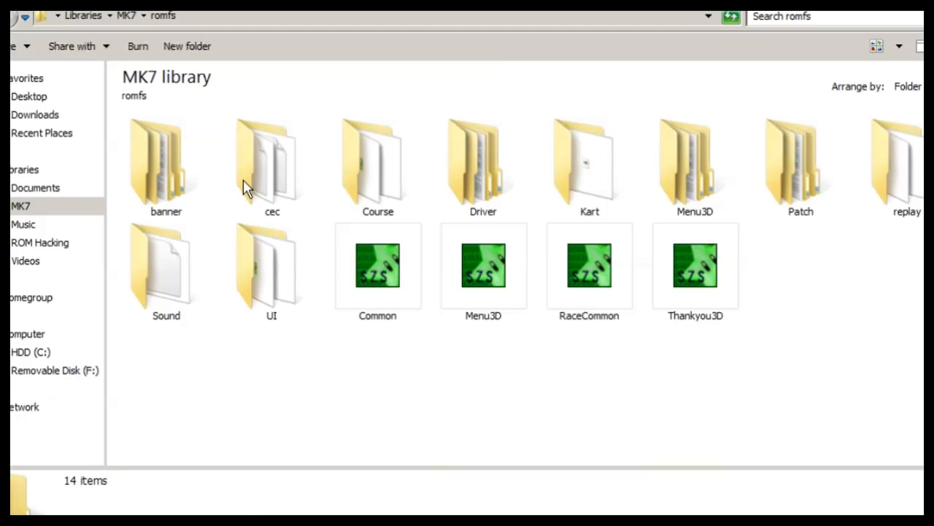
{"action": "double_click", "coordinate": [369, 201]}
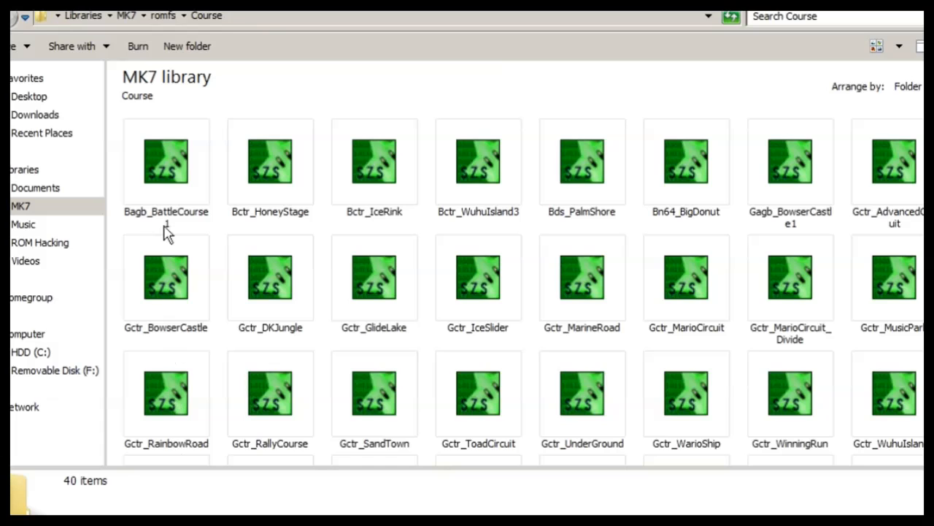
{"action": "left_click", "coordinate": [162, 182]}
{"action": "right_click", "coordinate": [156, 138]}
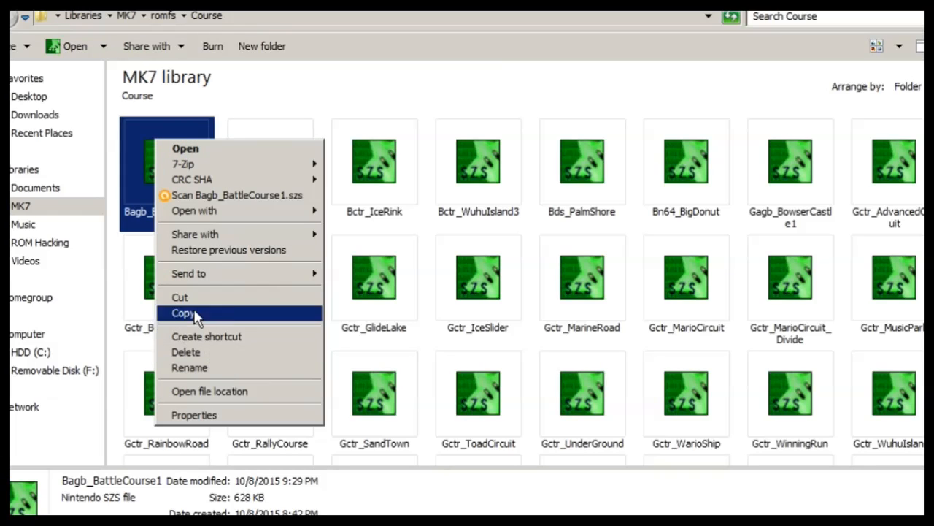
{"action": "left_click", "coordinate": [188, 312]}
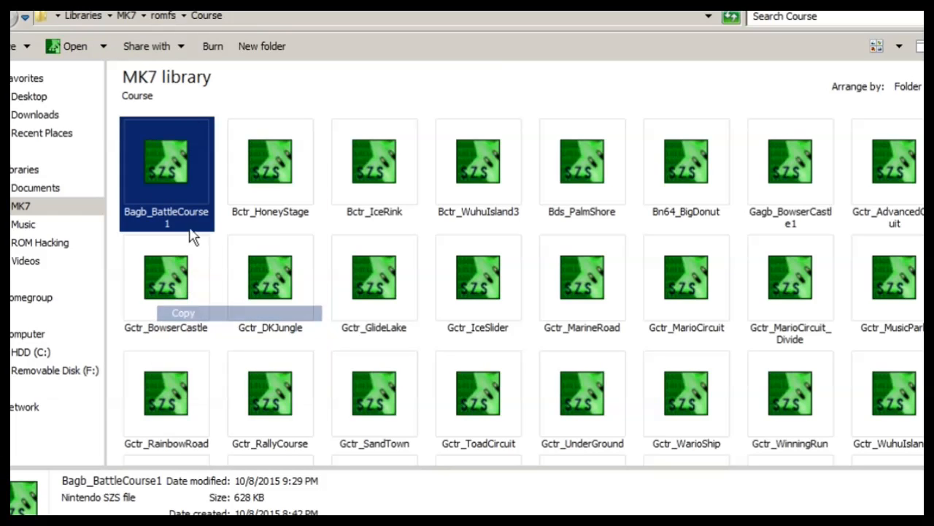
Paste the copied SZS file into the Course folder of MK7 RomFS on Removable Disk (F:)
{"action": "left_click", "coordinate": [162, 16]}
{"action": "left_click", "coordinate": [126, 16]}
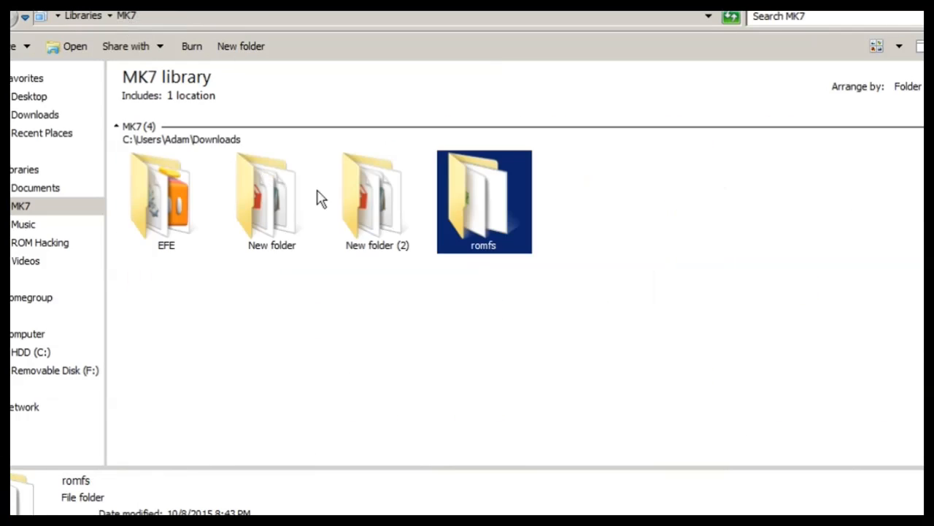
{"action": "left_click", "coordinate": [15, 372]}
{"action": "double_click", "coordinate": [175, 154]}
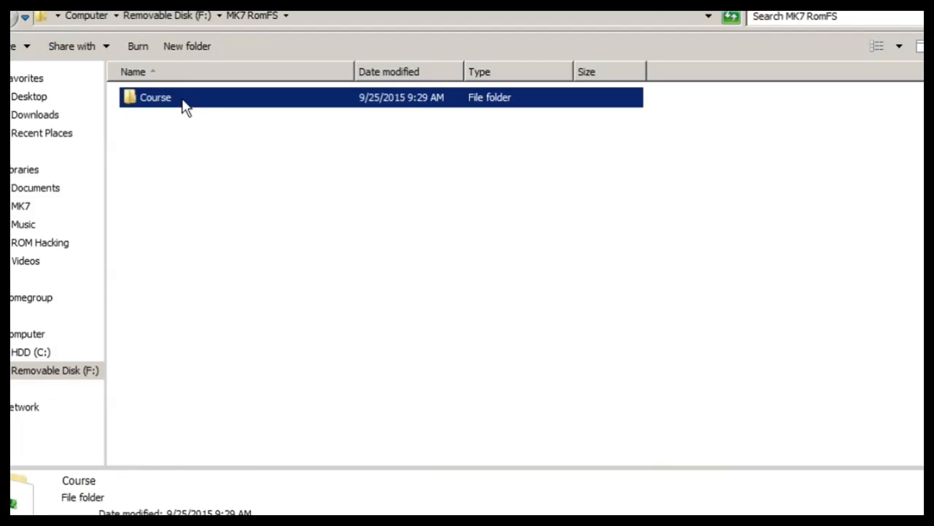
{"action": "double_click", "coordinate": [180, 98]}
{"action": "right_click", "coordinate": [209, 251]}
{"action": "left_click", "coordinate": [234, 373]}
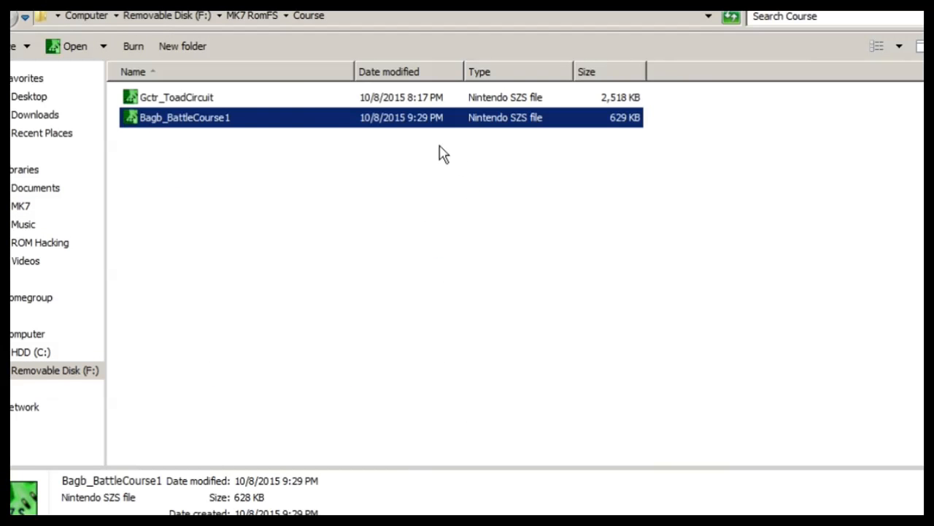
Permanently delete the Gctr_ToadCircuit file from the removable disk's Course folder
{"action": "right_click", "coordinate": [224, 98]}
{"action": "left_click", "coordinate": [272, 274]}
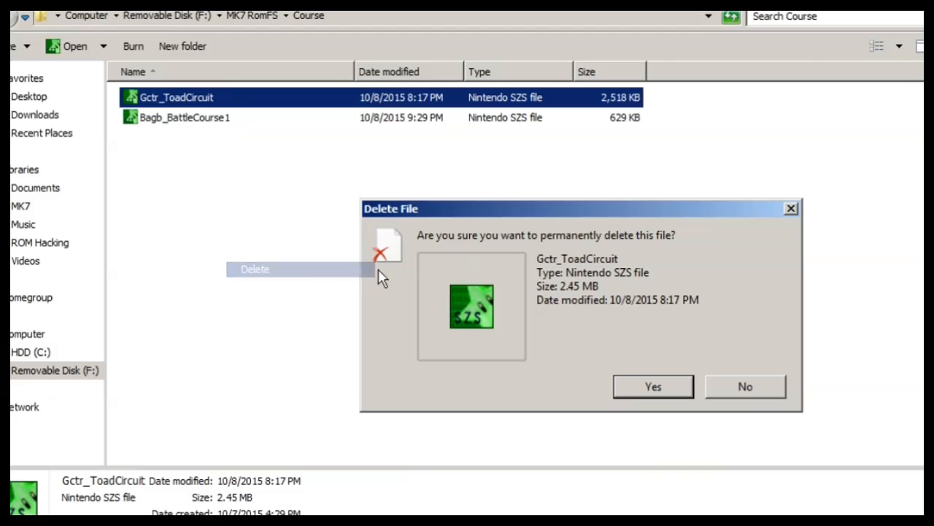
{"action": "left_click", "coordinate": [648, 389]}
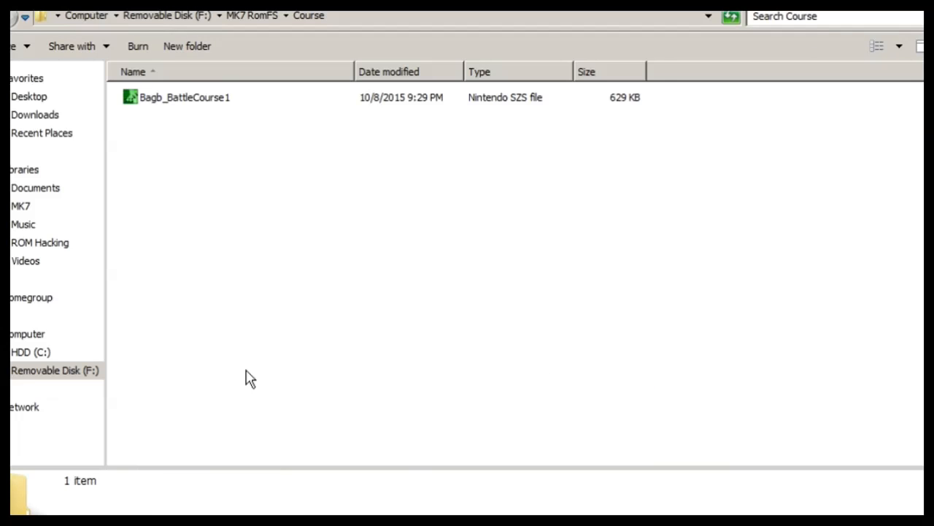
Eject Removable Disk (F:) from the computer
{"action": "left_click", "coordinate": [18, 336]}
{"action": "left_click", "coordinate": [37, 371]}
{"action": "right_click", "coordinate": [54, 374]}
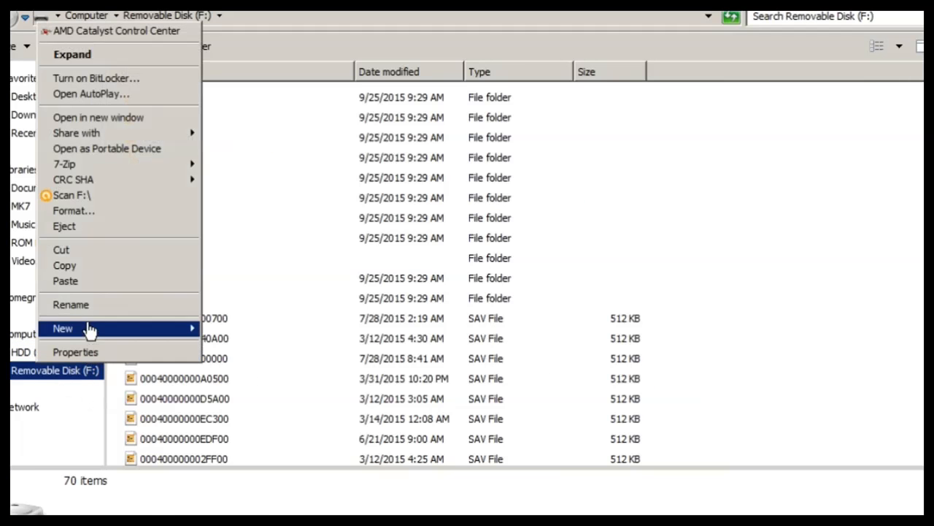
{"action": "left_click", "coordinate": [88, 228]}
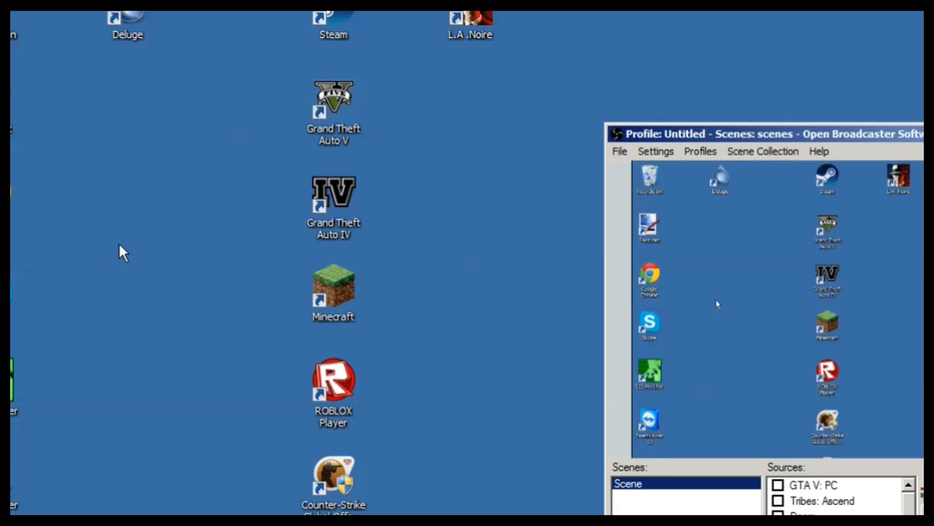